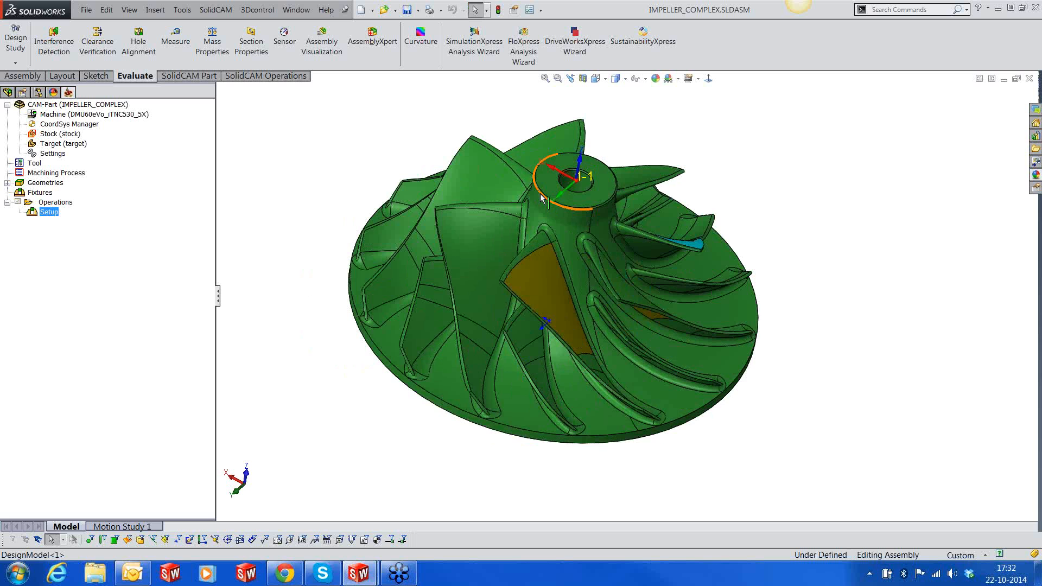
pyautogui.scroll(-2, 542, 198)
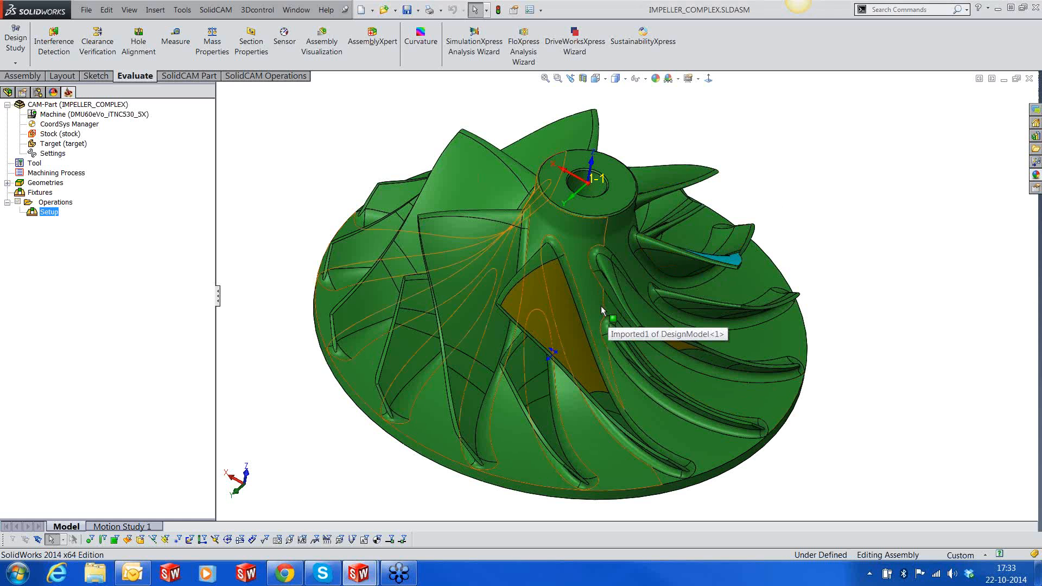
pyautogui.scroll(-3, 601, 311)
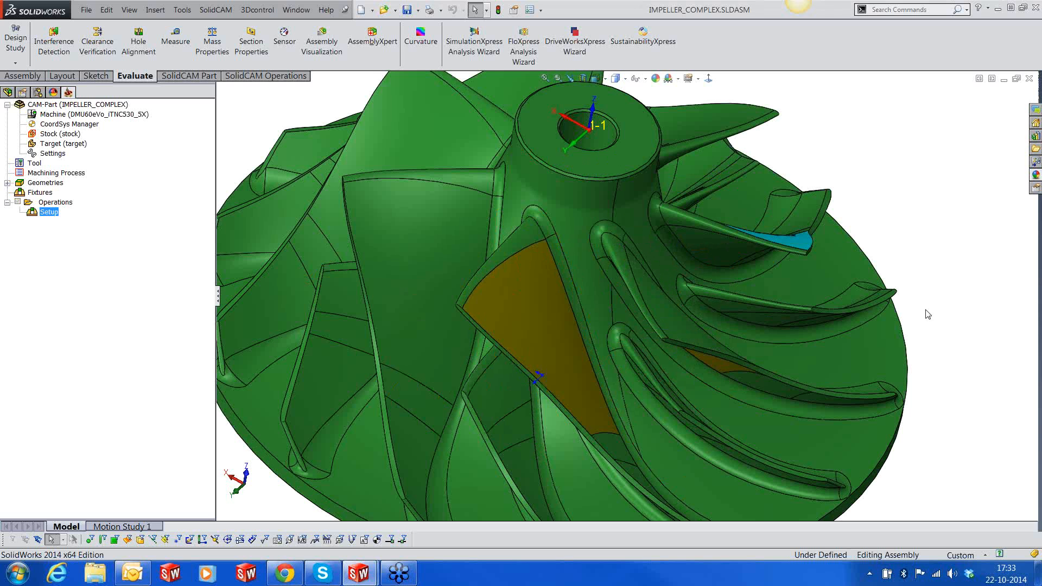
pyautogui.press('z')
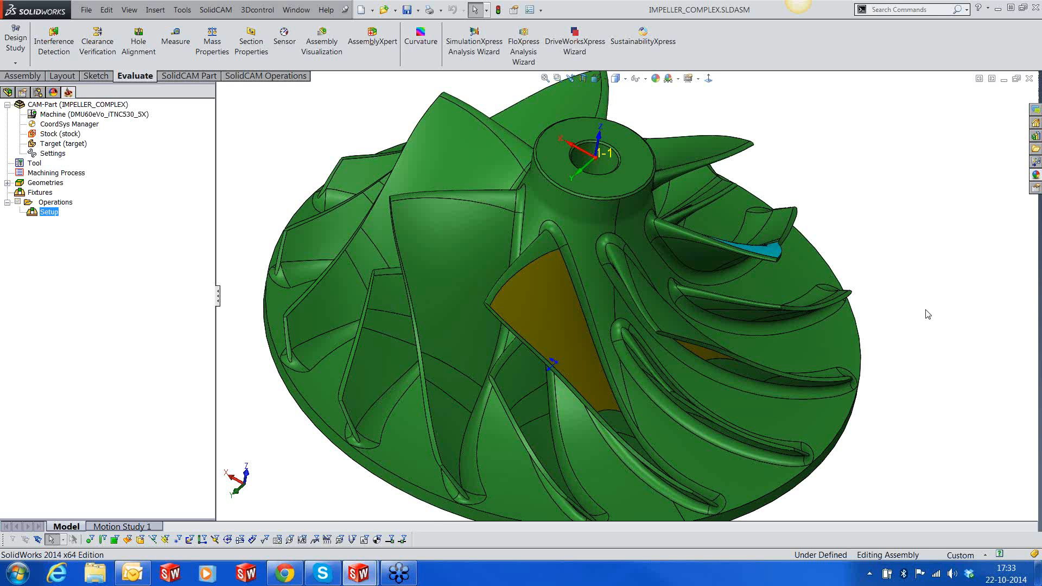
pyautogui.moveTo(927, 314); pyautogui.dragTo(880, 263, button='middle')
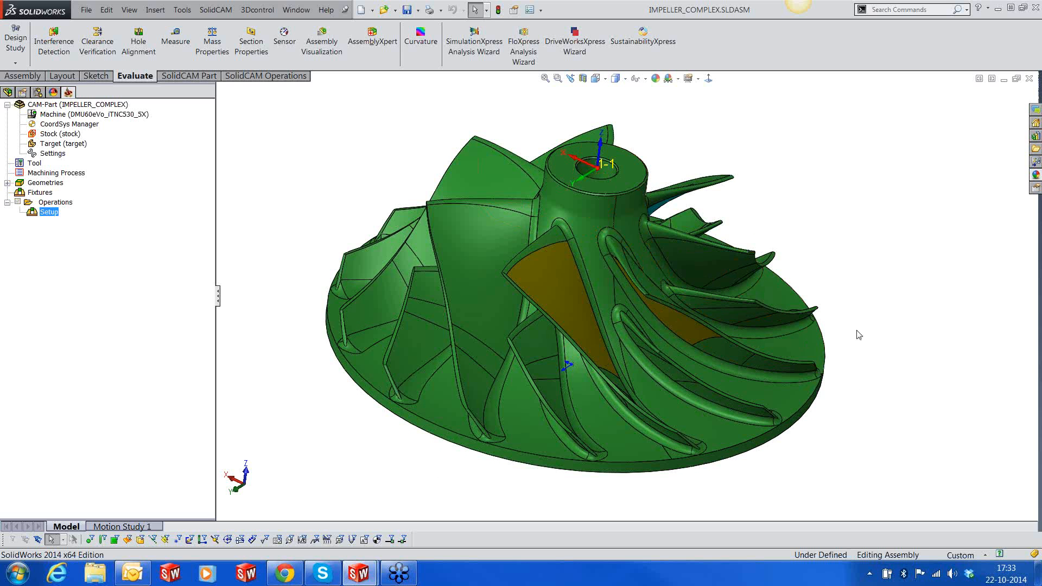
pyautogui.moveTo(855, 330); pyautogui.dragTo(842, 342, button='middle')
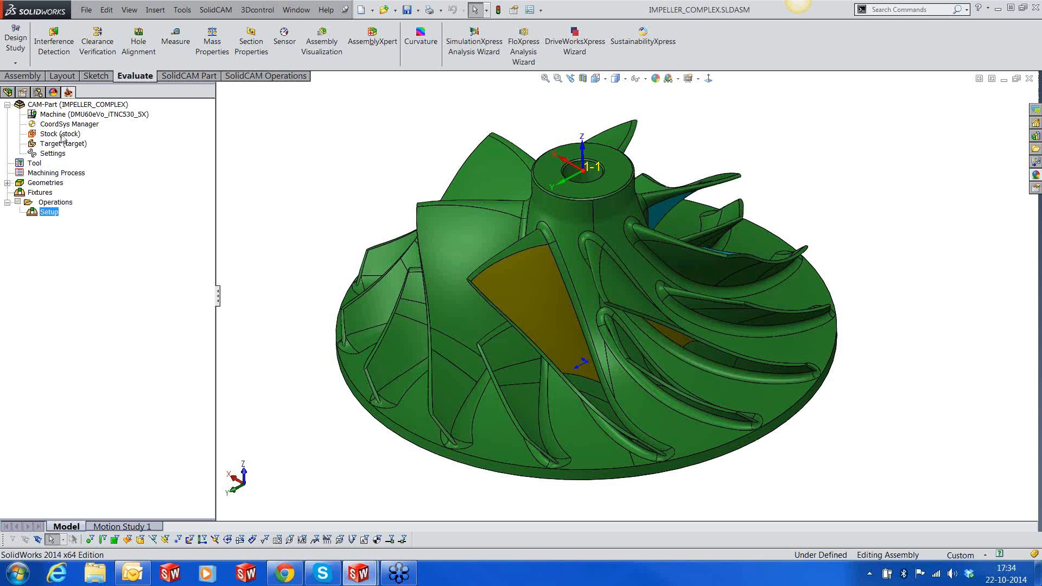
# - Show the stock component over the impeller in the assembly, inspect it, and hide it again
pyautogui.click(9, 93)
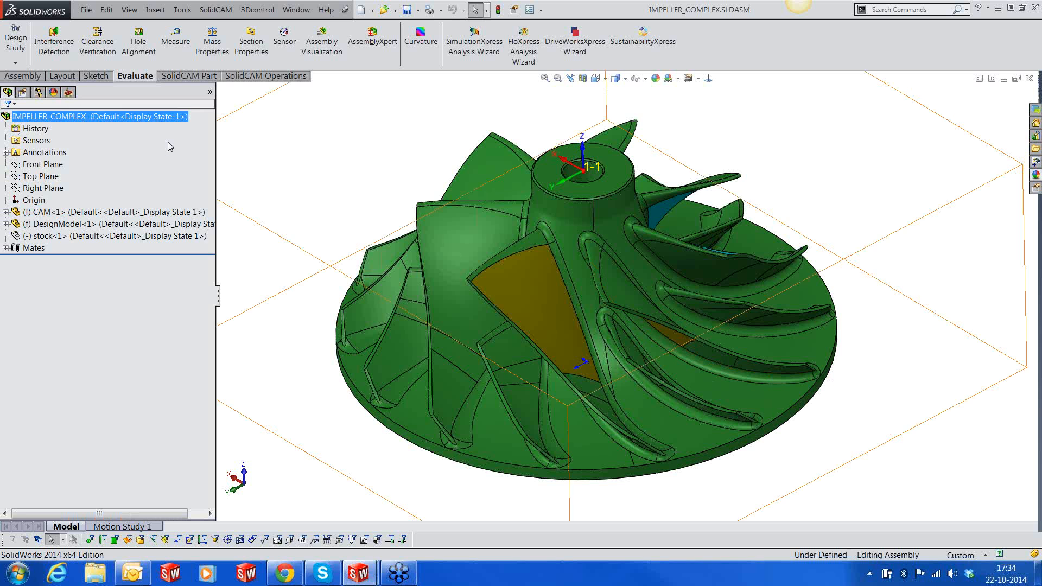
pyautogui.click(75, 238)
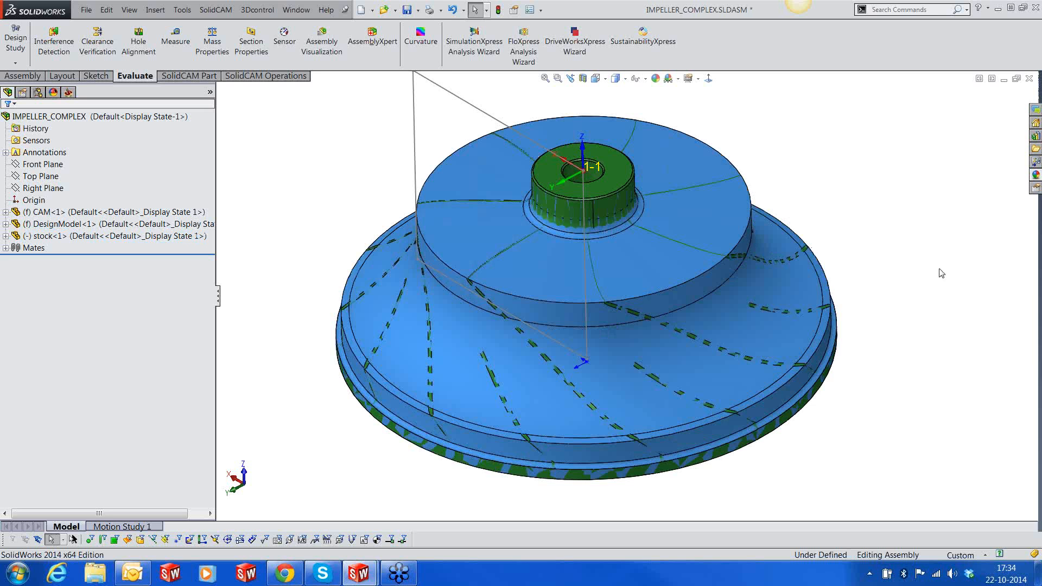
pyautogui.moveTo(941, 273); pyautogui.dragTo(880, 178, button='middle')
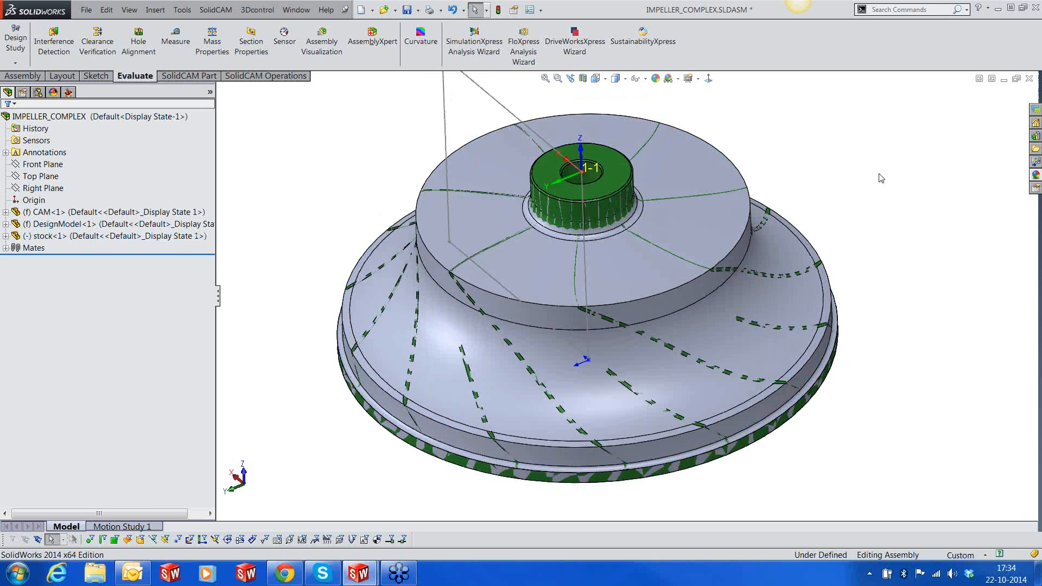
pyautogui.click(63, 239)
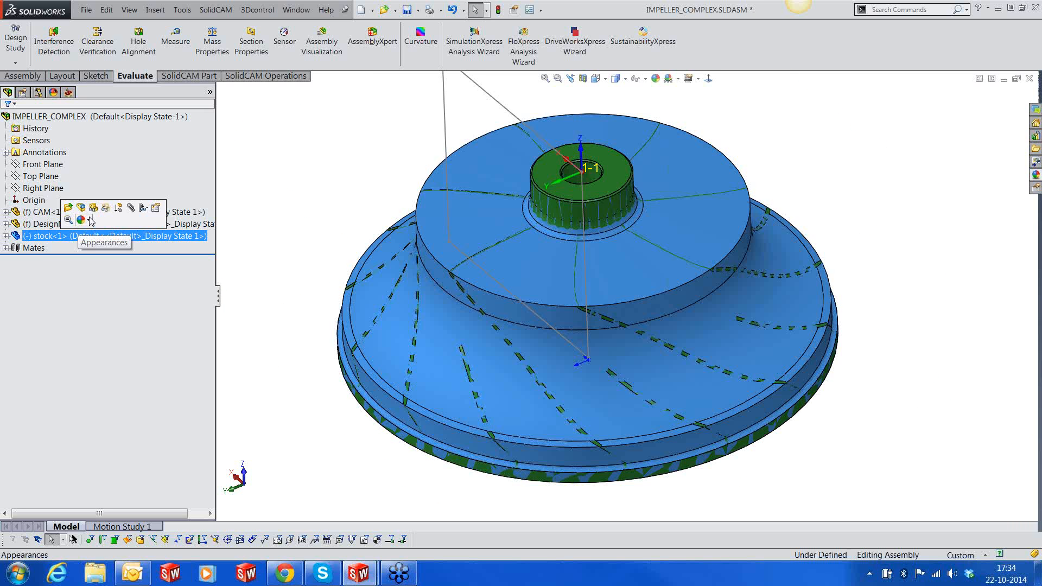
pyautogui.click(94, 208)
pyautogui.scroll(1, 557, 252)
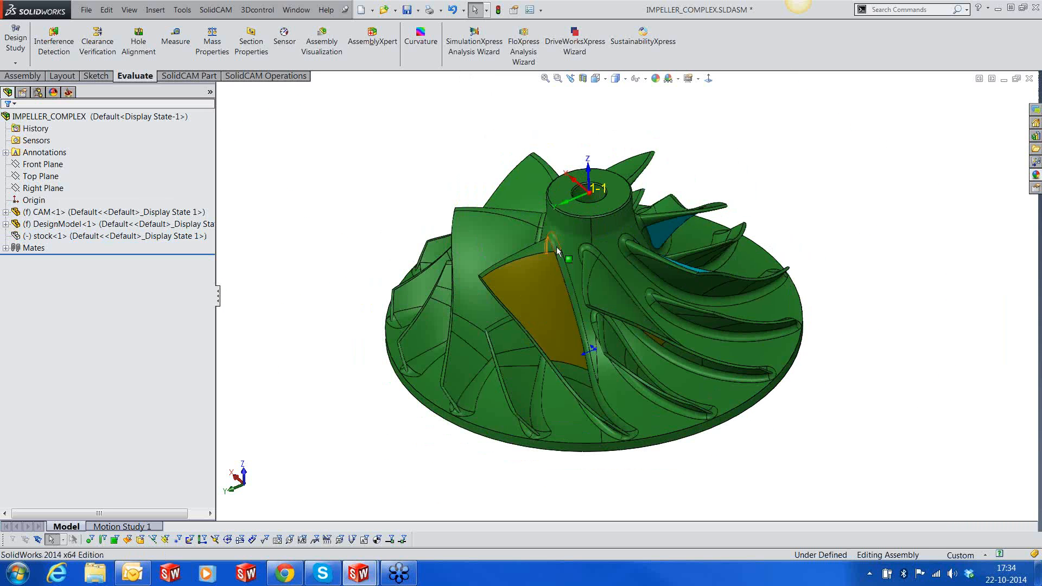
pyautogui.moveTo(557, 252); pyautogui.dragTo(578, 242, button='middle')
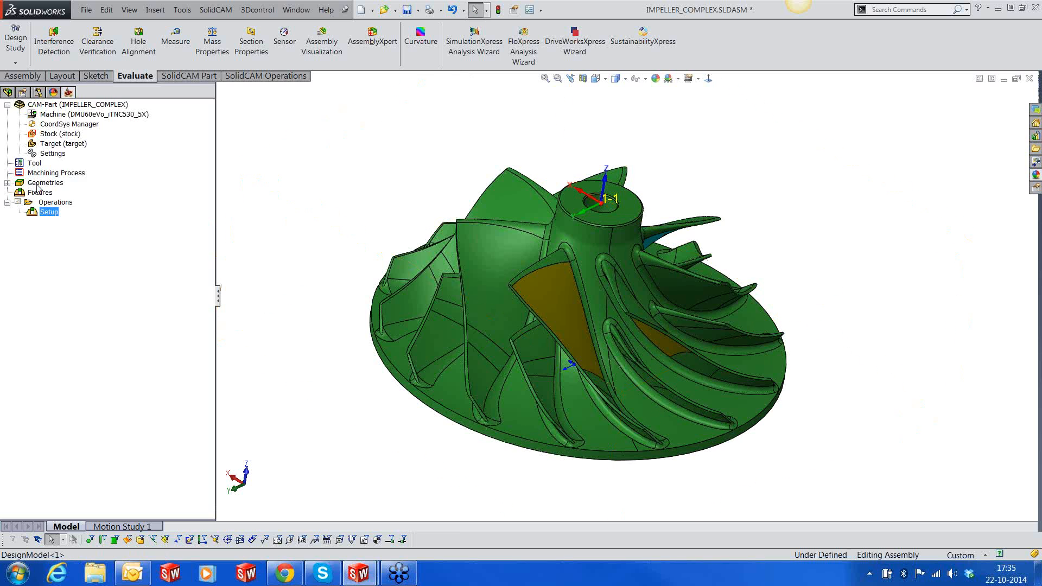
# - Edit the CAM-Part's stock definition to be defined by STL and select TURNED STOCK.stl in the 22 OCT 2014 folder
pyautogui.rightClick(71, 134)
pyautogui.click(78, 145)
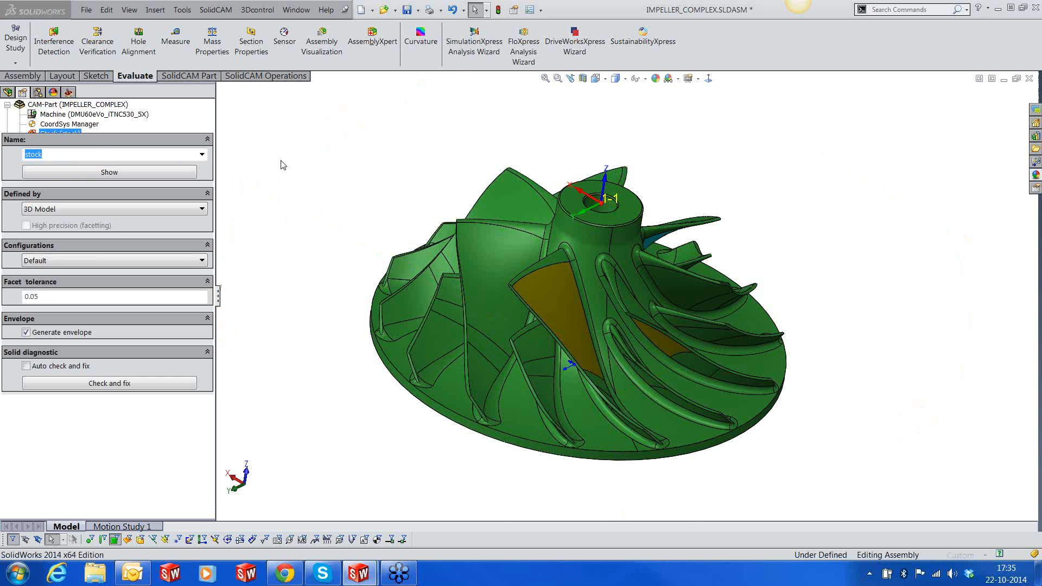
pyautogui.click(177, 209)
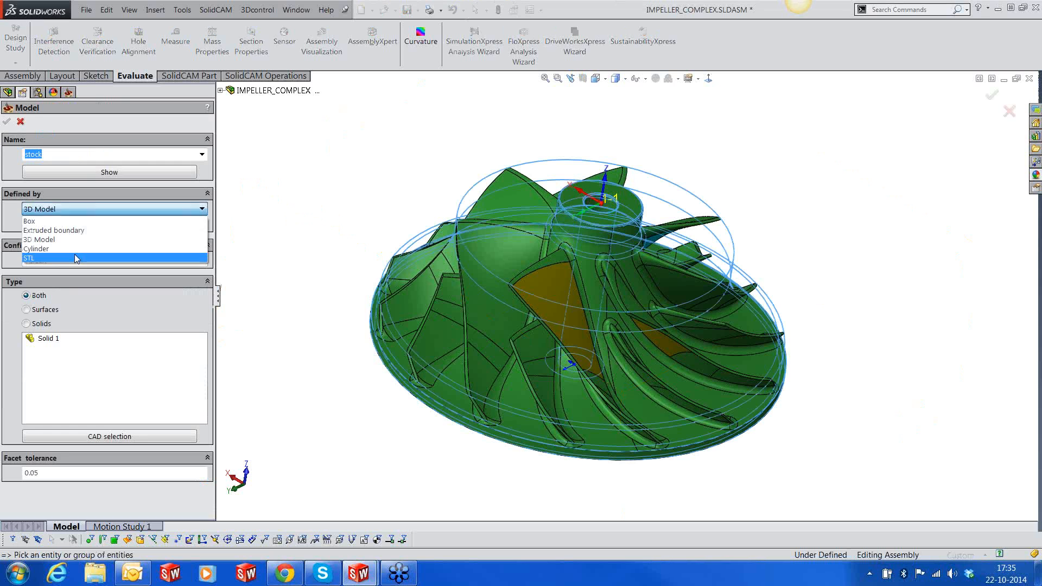
pyautogui.click(75, 254)
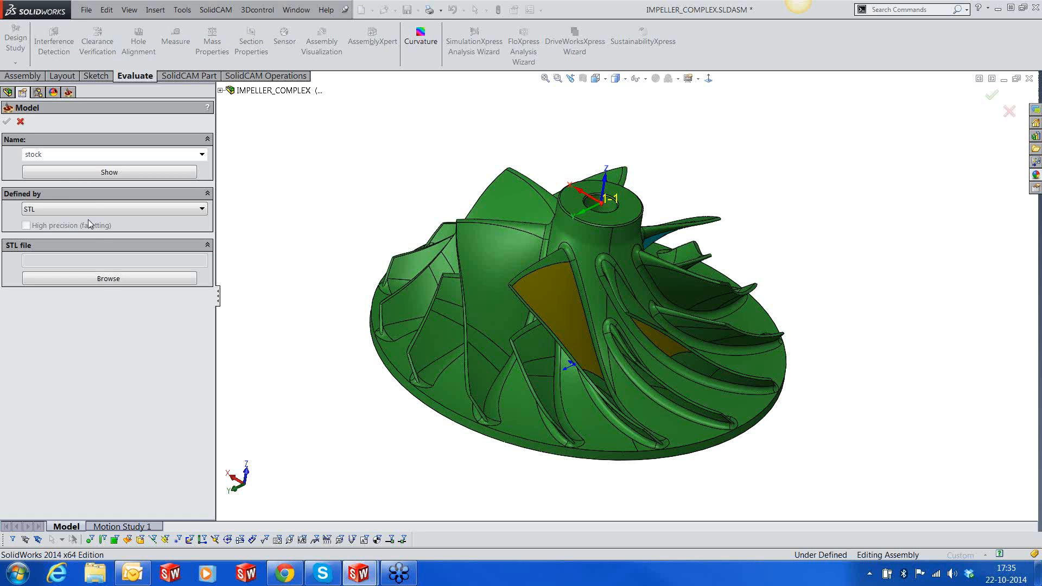
pyautogui.click(104, 282)
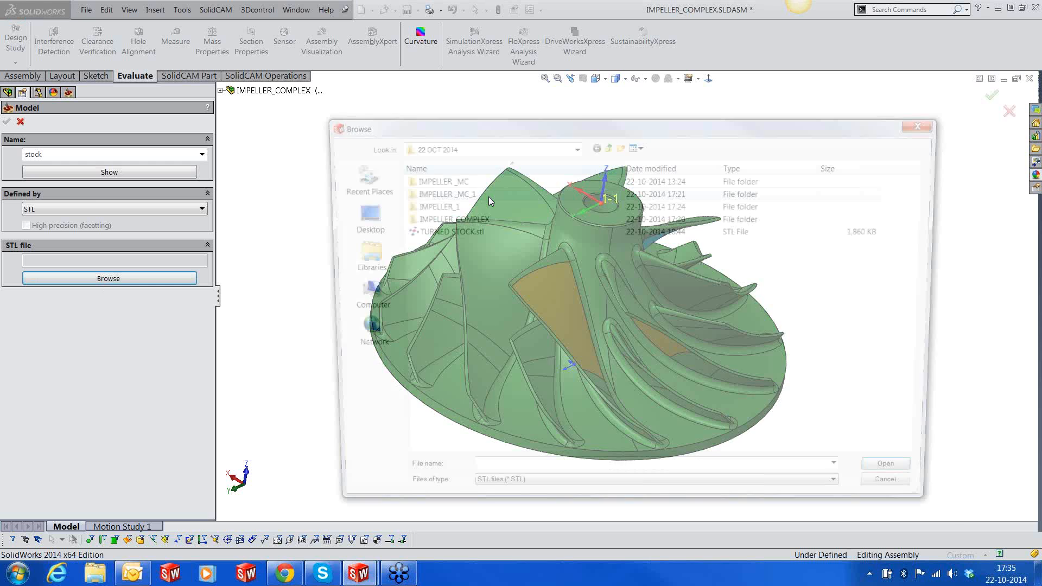
pyautogui.moveTo(487, 128); pyautogui.dragTo(414, 93)
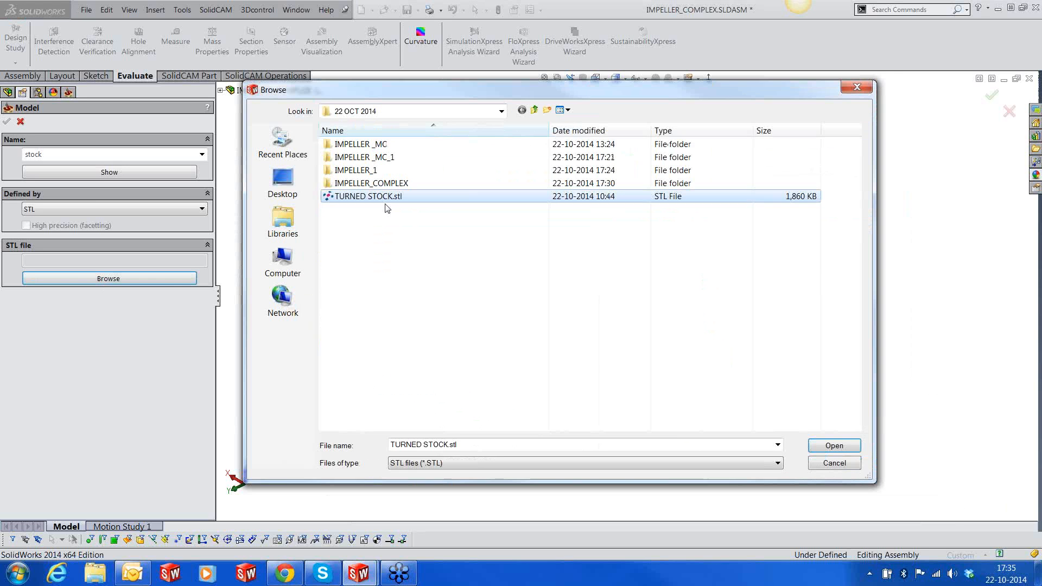
# - Switch to Windows Explorer, open TURNED STOCK.stl in netfabb Studio, inspect the turned stock's shape and dimensions, and return to the STL file selection
pyautogui.click(95, 580)
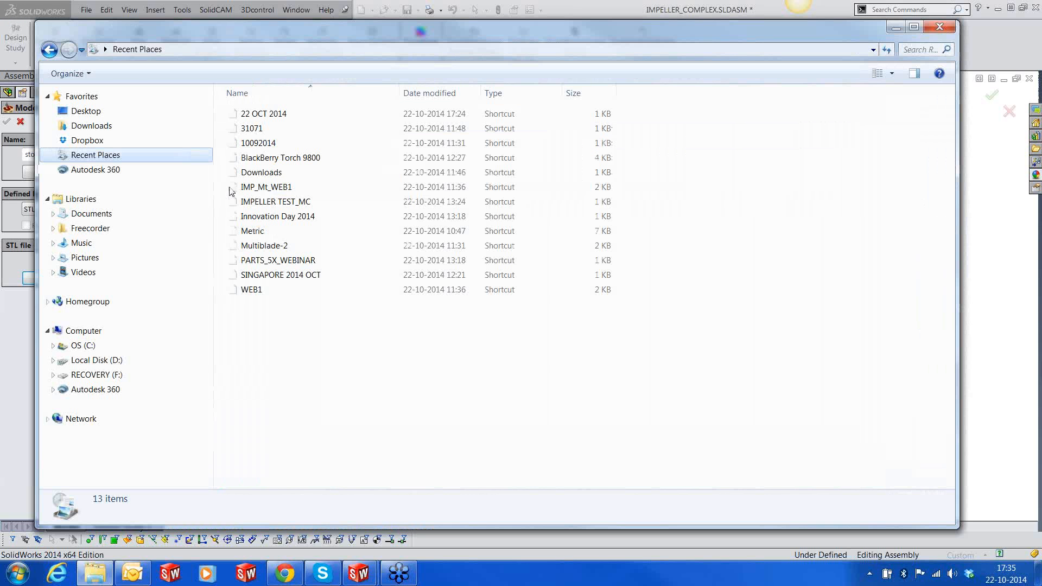
pyautogui.click(284, 249)
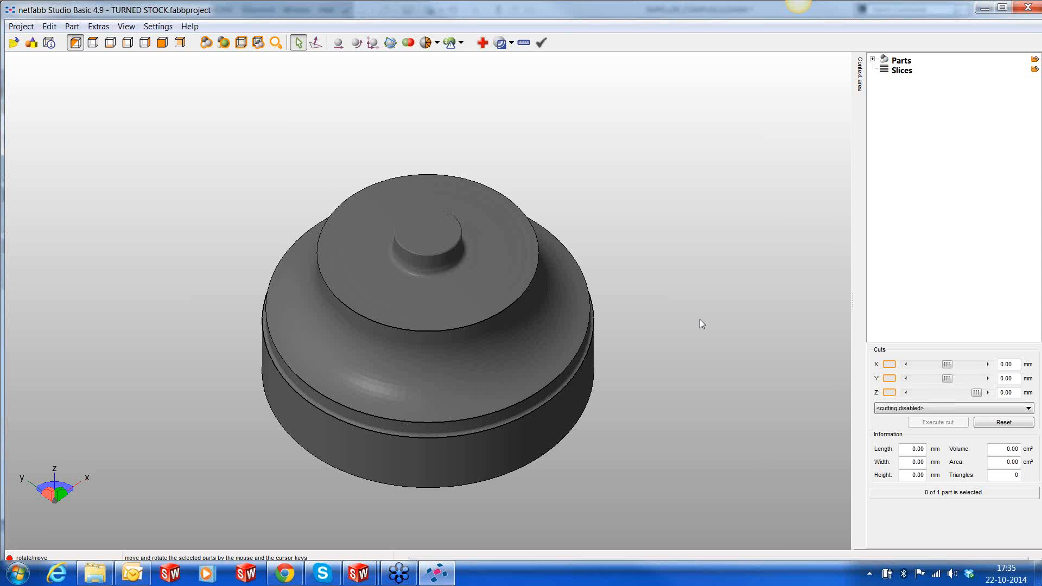
pyautogui.moveTo(701, 271)
pyautogui.mouseDown(button='right')
pyautogui.moveTo(721, 250)
pyautogui.moveTo(705, 260)
pyautogui.mouseUp(button='right')
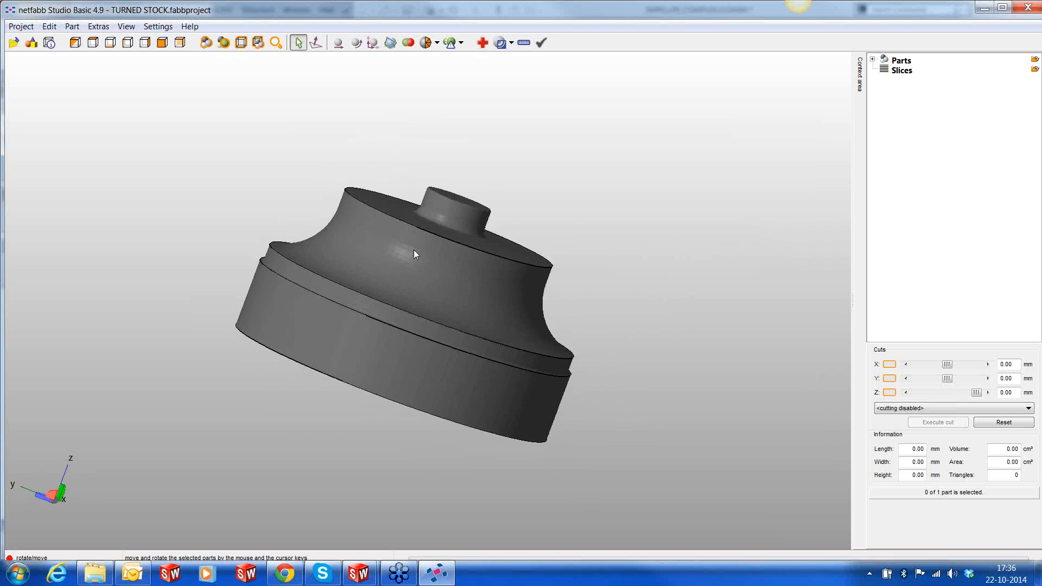
pyautogui.click(413, 265)
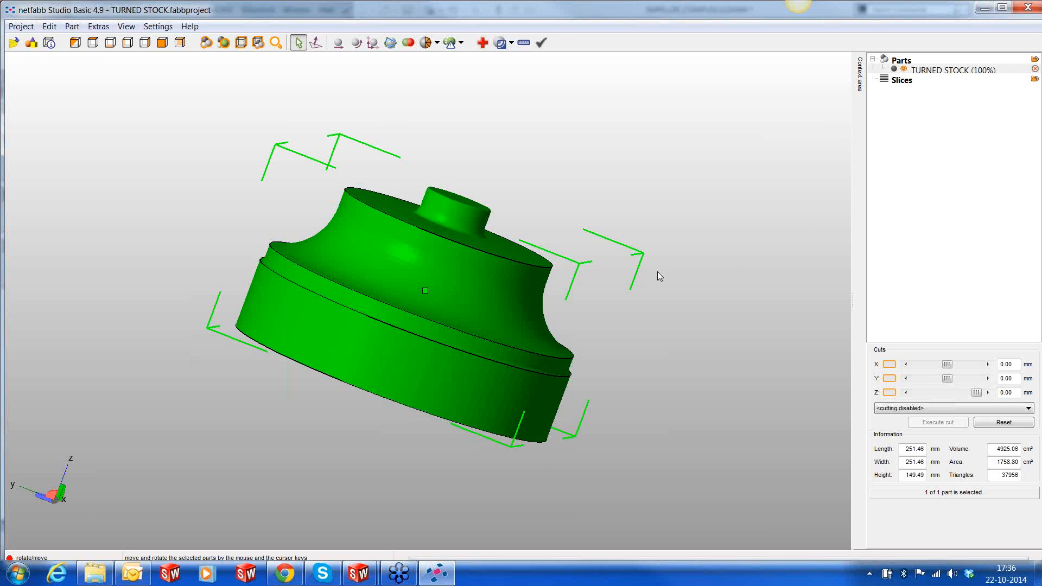
pyautogui.click(1028, 7)
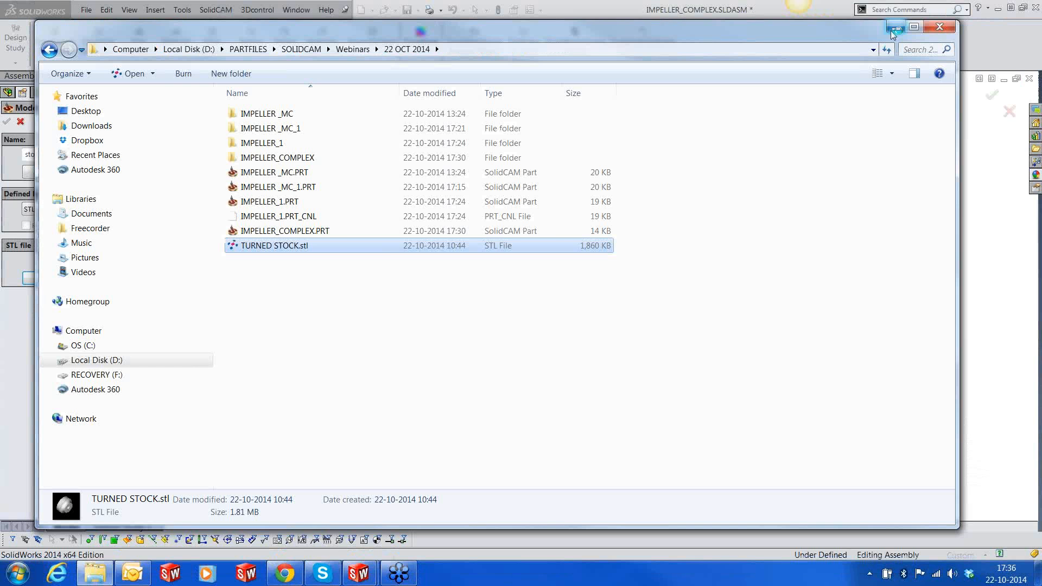
pyautogui.click(892, 29)
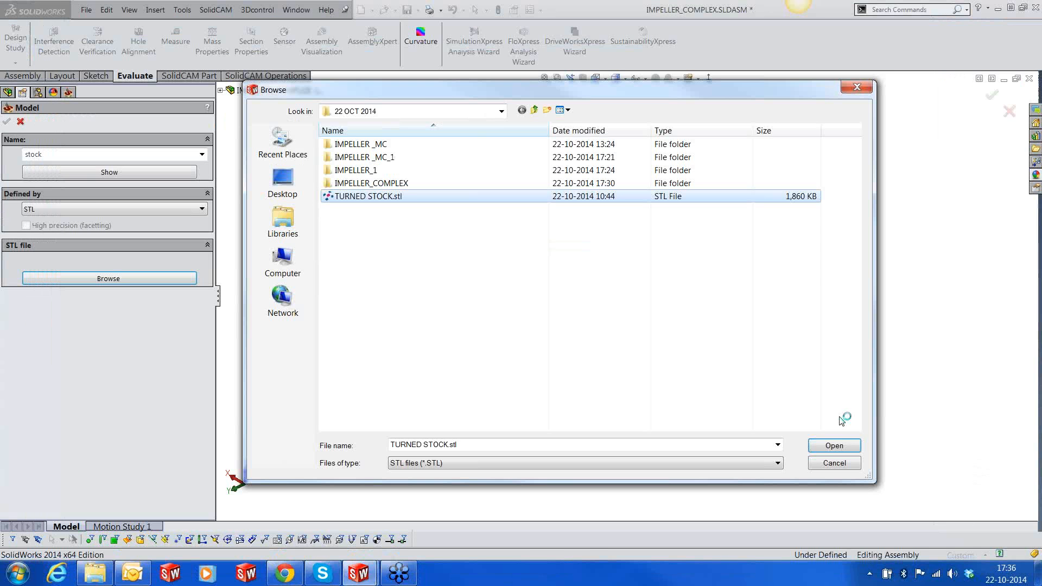
# - Load TURNED STOCK.stl as the stock definition, accept it, and check the stock displayed on the model
pyautogui.click(836, 446)
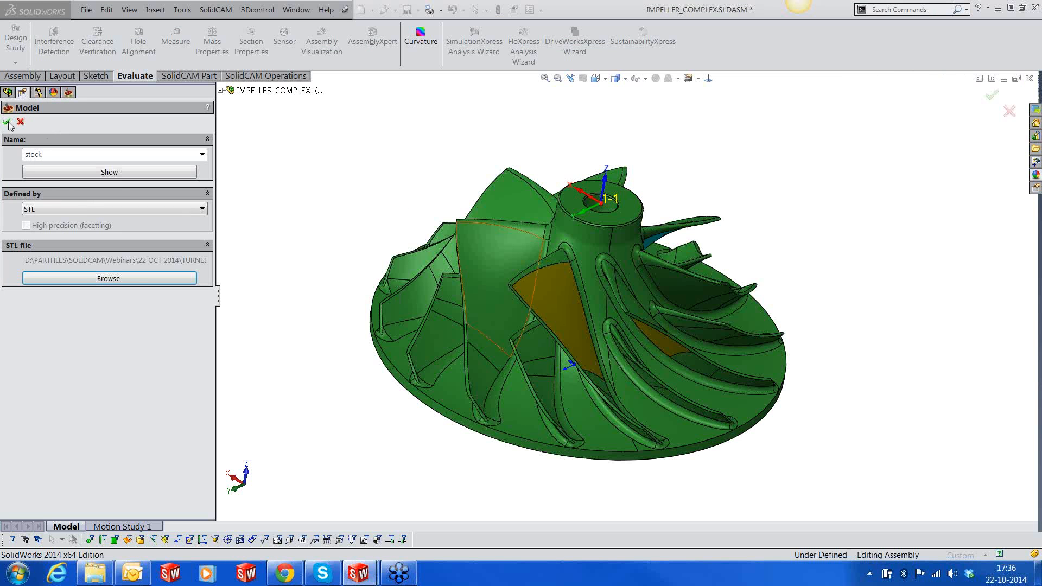
pyautogui.click(7, 122)
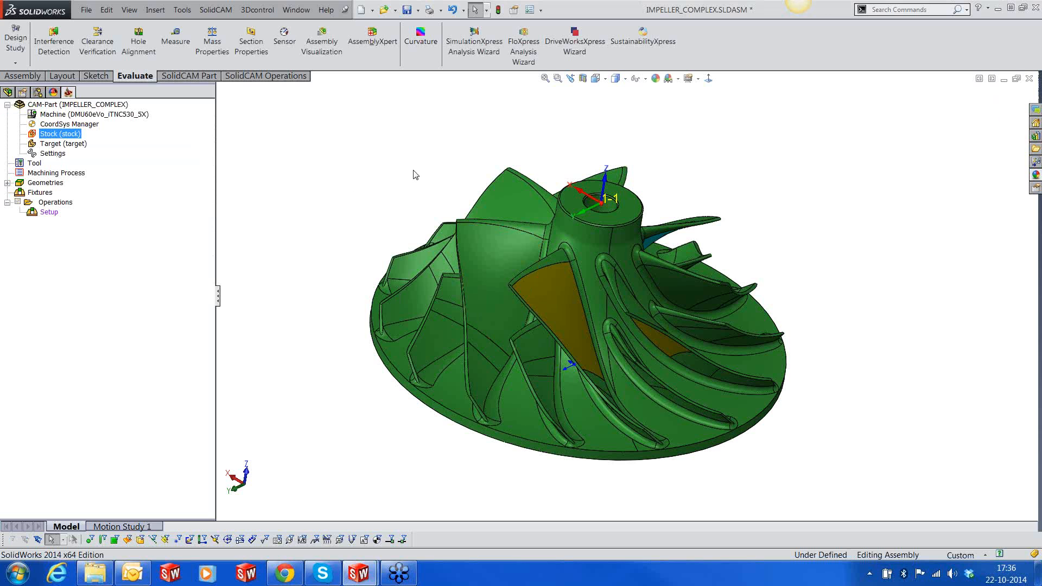
pyautogui.rightClick(70, 135)
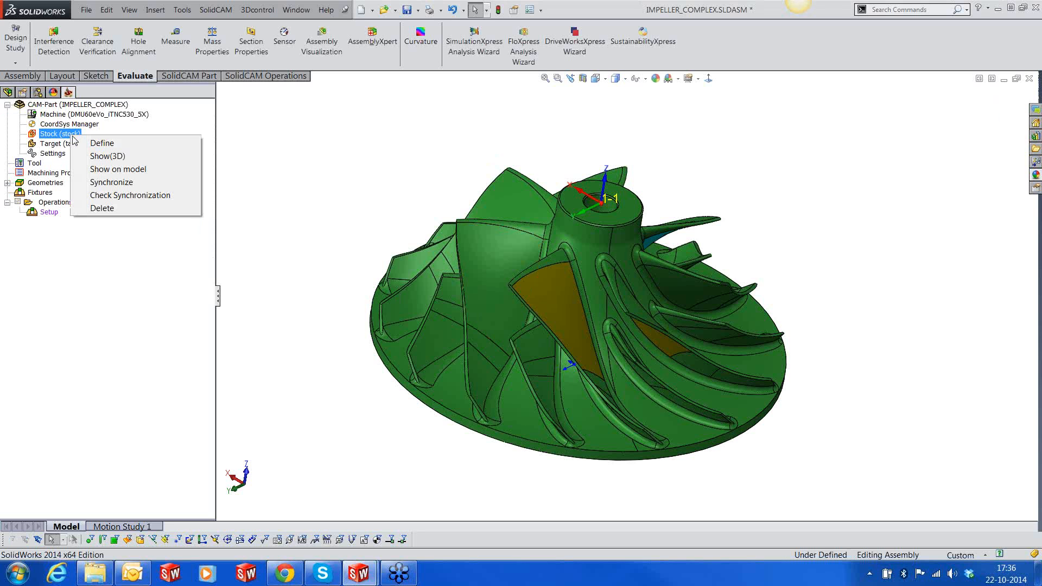
pyautogui.click(111, 170)
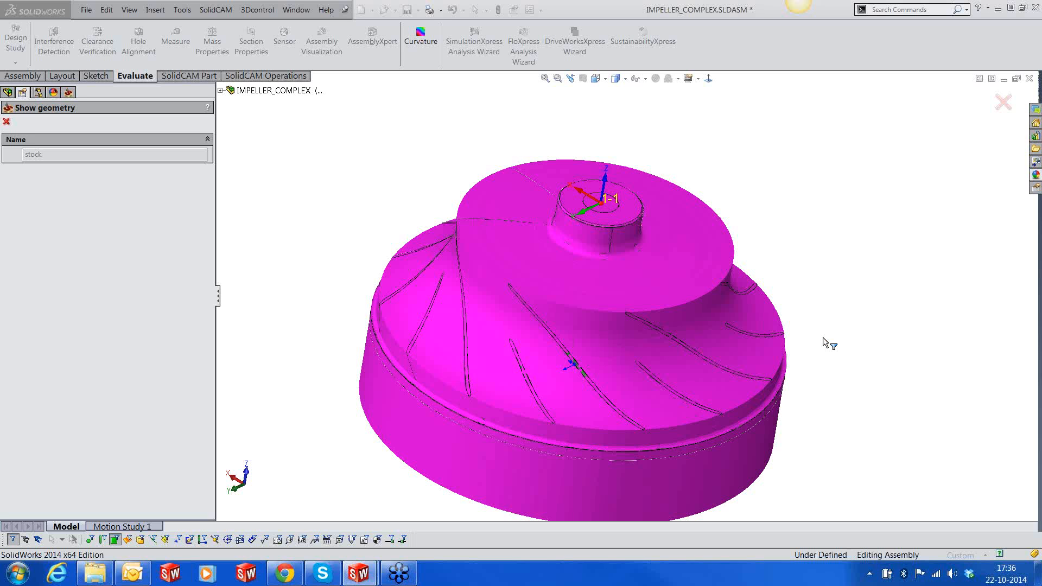
pyautogui.scroll(2, 792, 363)
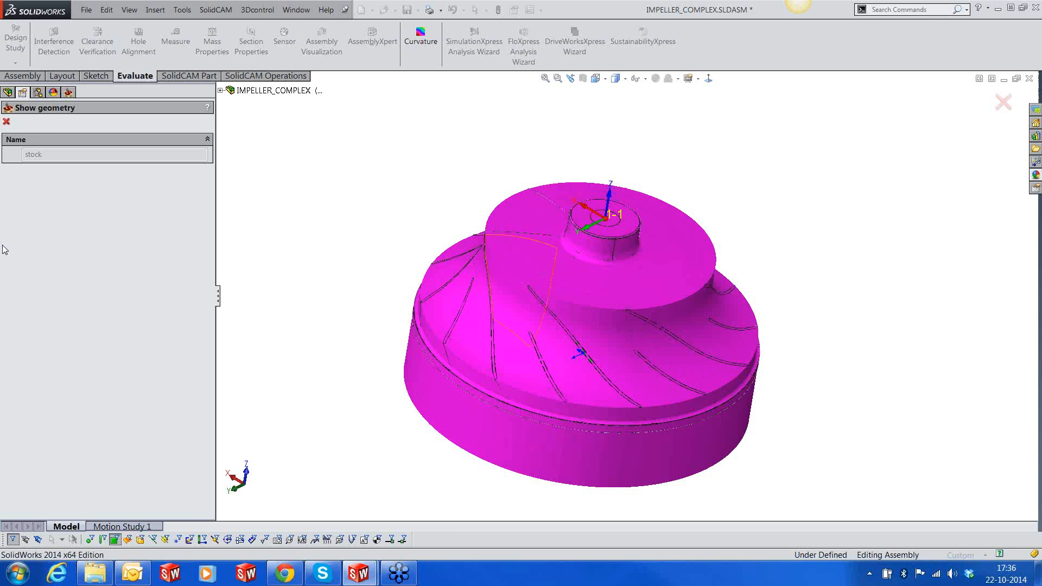
pyautogui.click(7, 122)
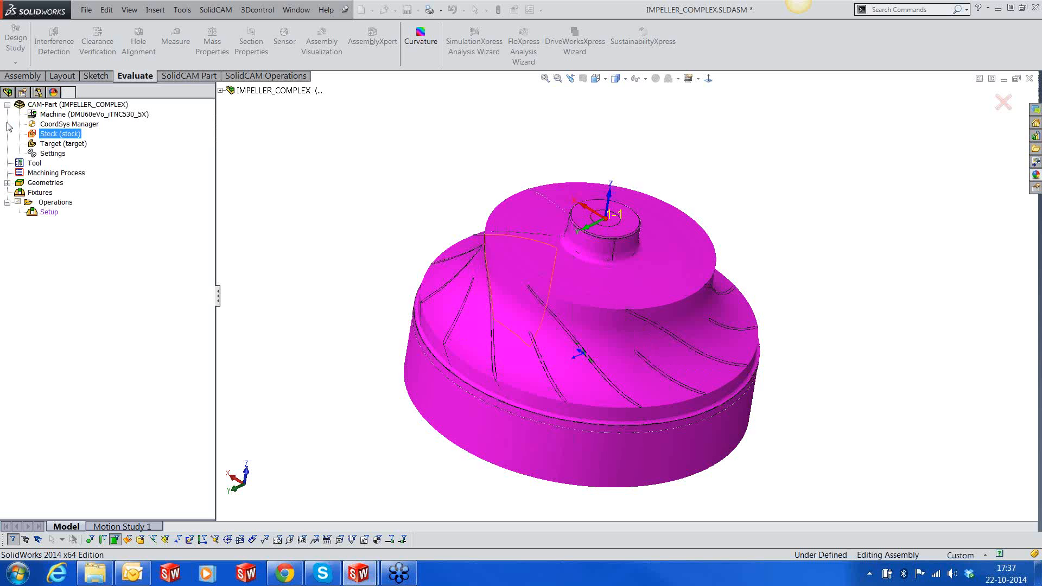
# - Inspect the target model in its separate 3D view and close that view
pyautogui.rightClick(84, 146)
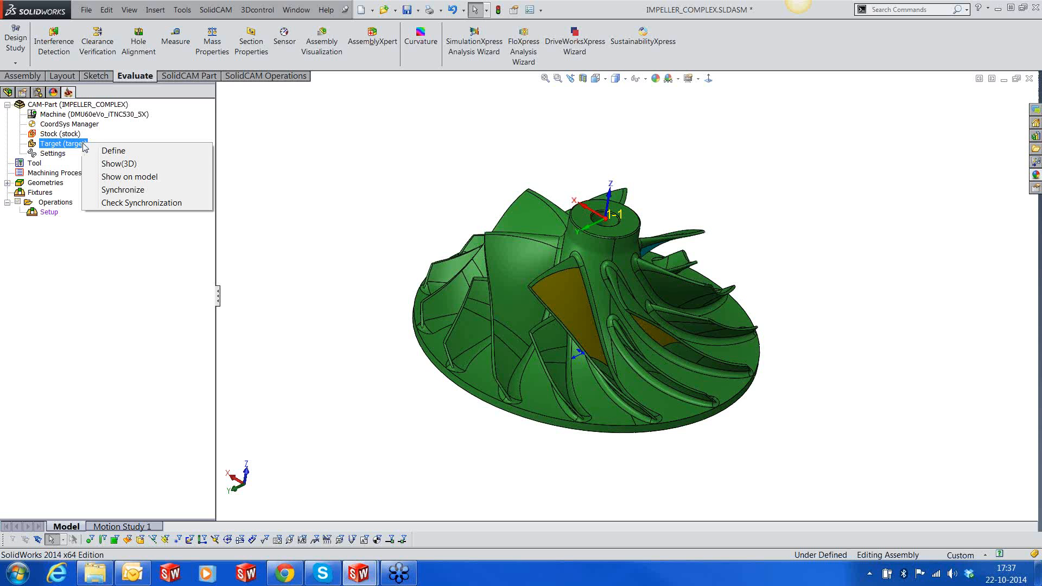
pyautogui.click(108, 164)
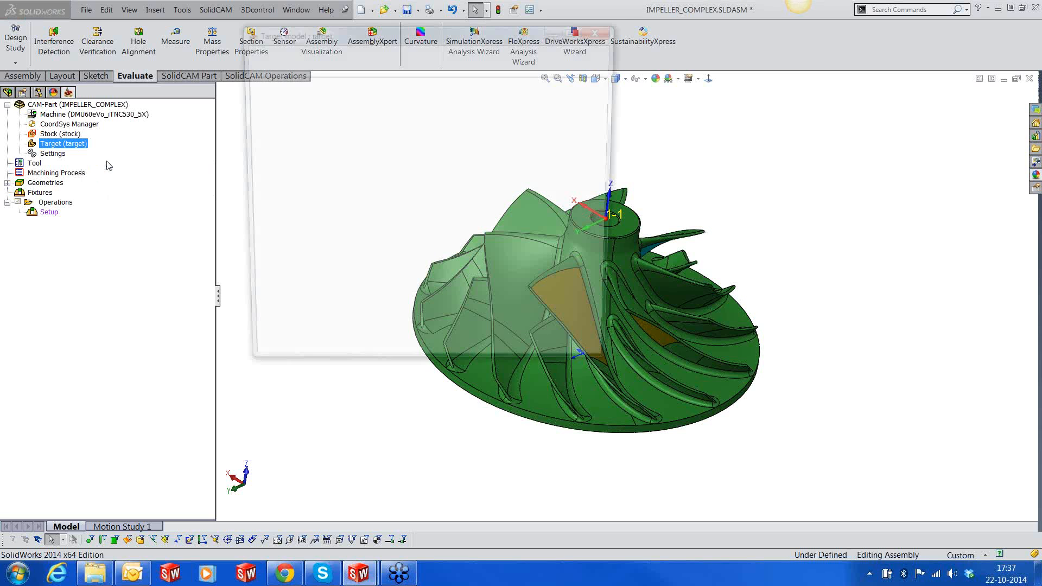
pyautogui.moveTo(415, 263)
pyautogui.mouseDown()
pyautogui.moveTo(429, 290)
pyautogui.moveTo(434, 255)
pyautogui.mouseUp()
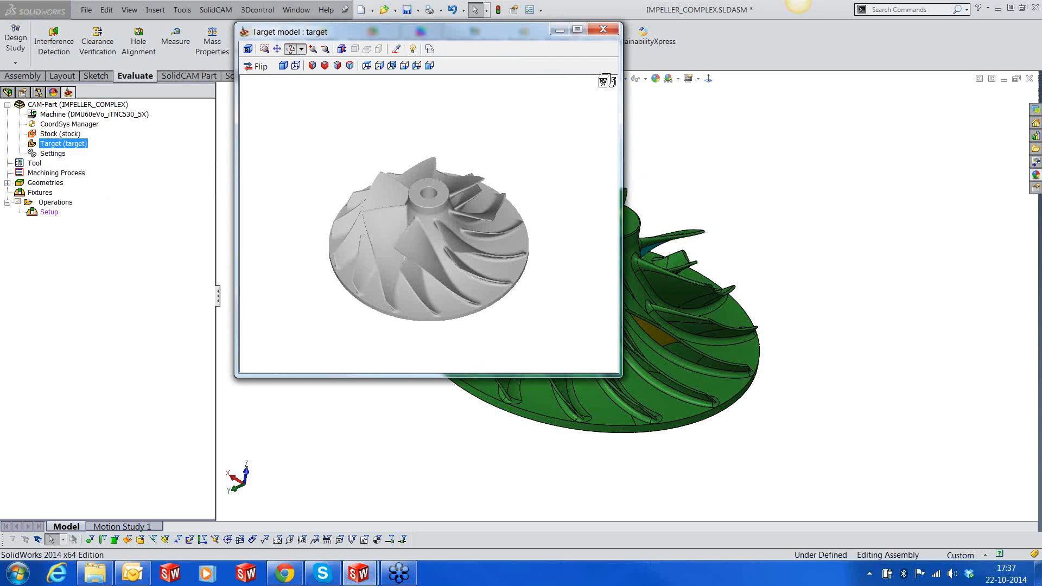
pyautogui.click(609, 34)
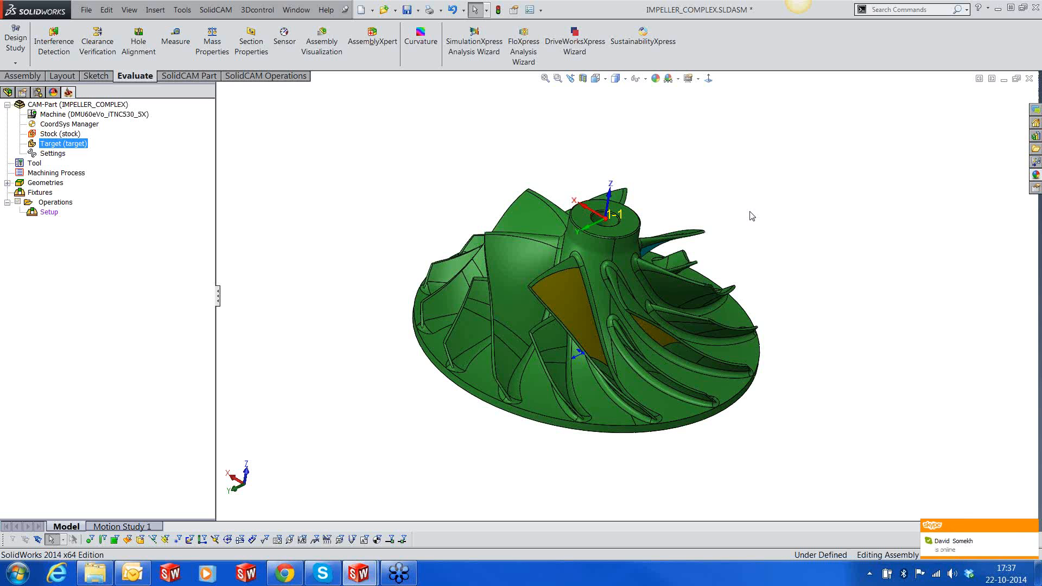
# - Dismiss the Skype contact notification
pyautogui.moveTo(325, 572)
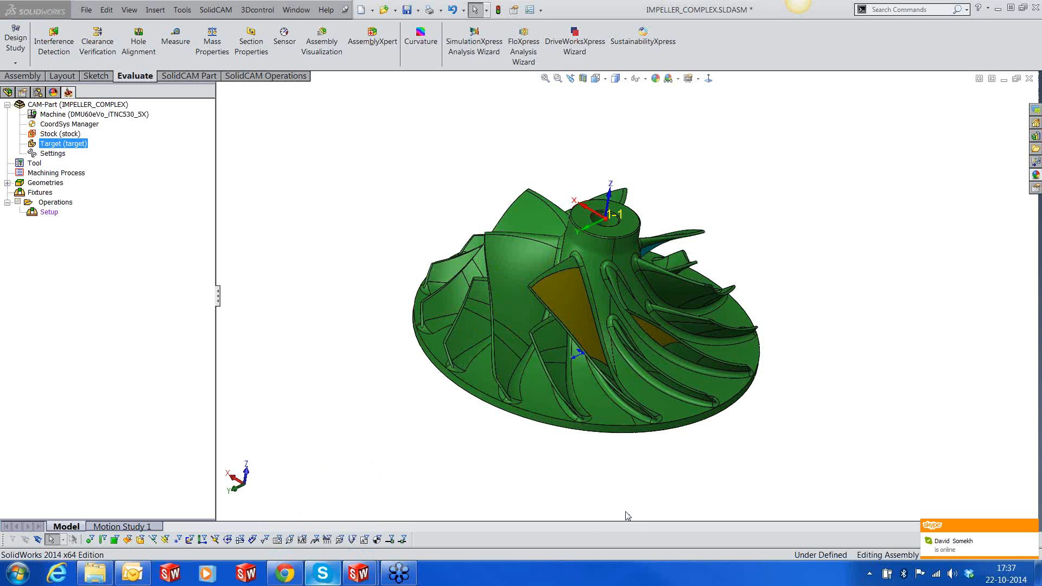
pyautogui.click(1031, 526)
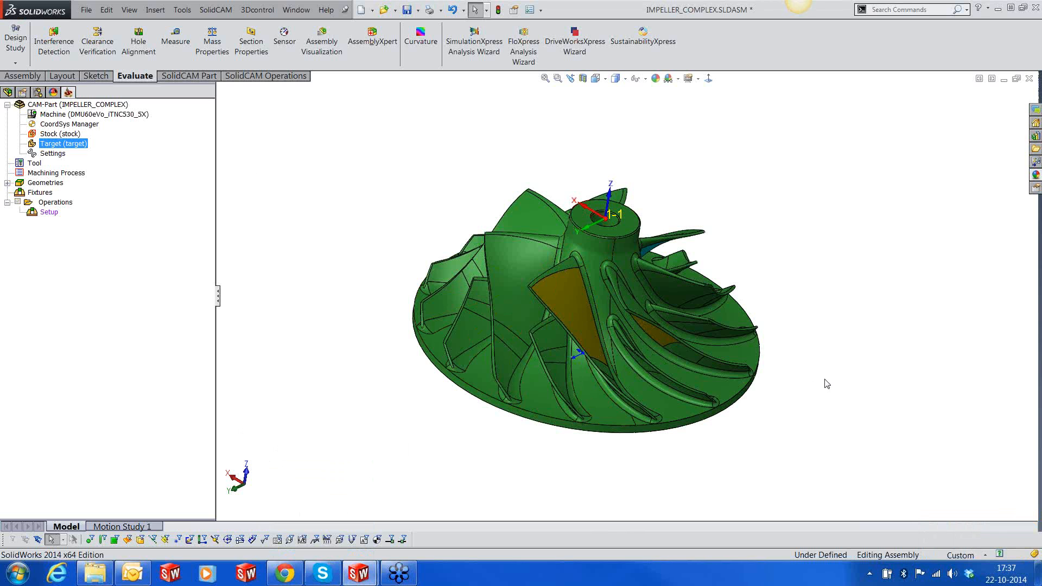
# - Add an operation from the Impeller Rough template, using the template name as operation name, coordinate system MAC 1 (1- Position) and submachine 5-Achsen
pyautogui.rightClick(52, 203)
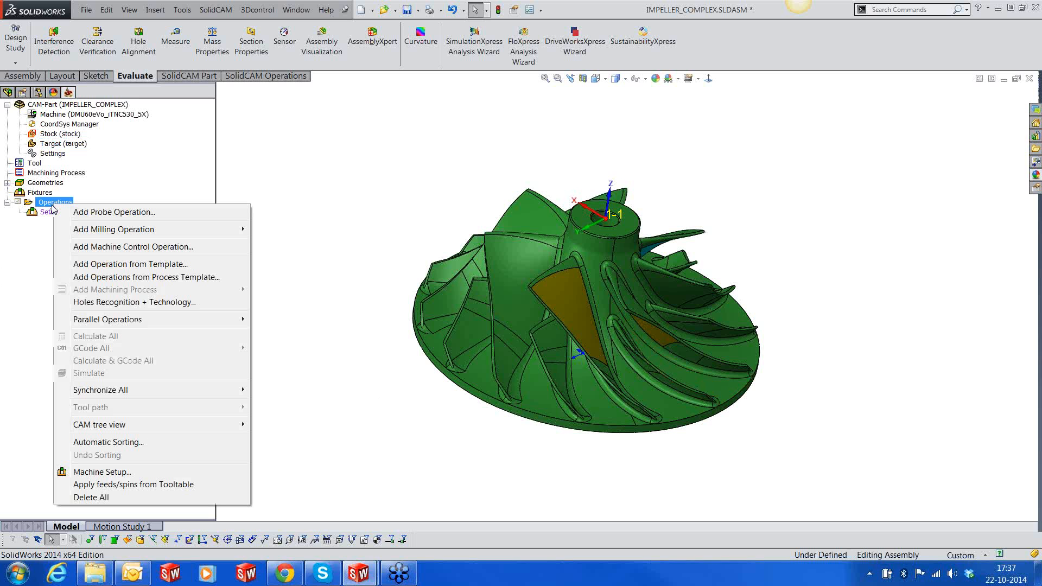
pyautogui.click(91, 265)
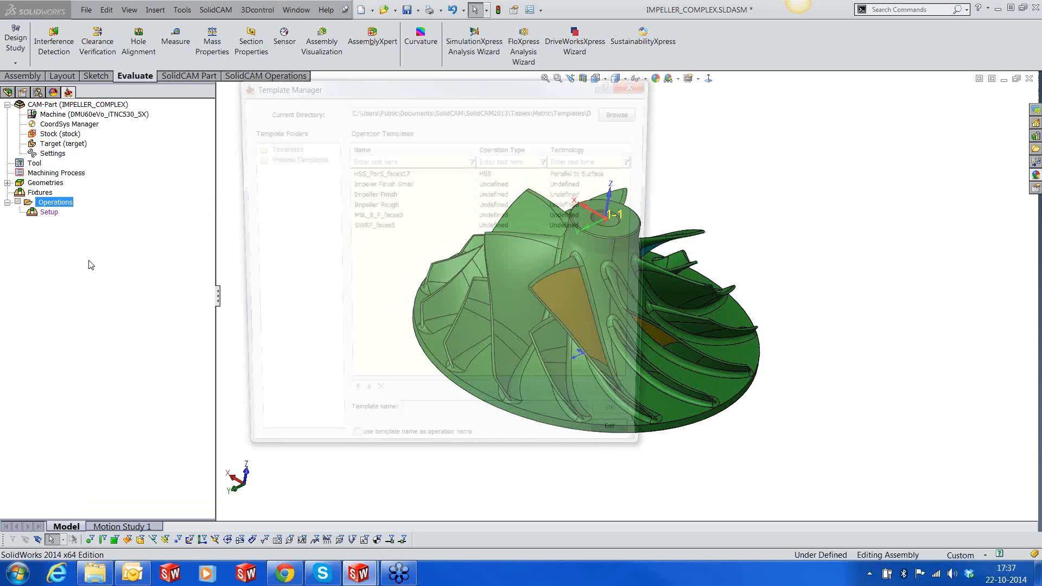
pyautogui.click(398, 205)
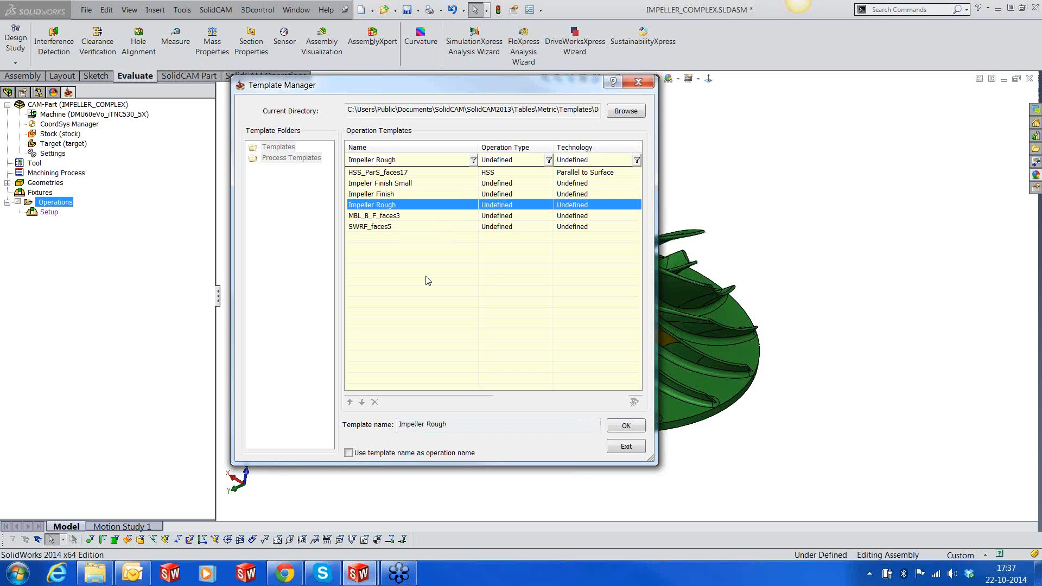
pyautogui.click(413, 453)
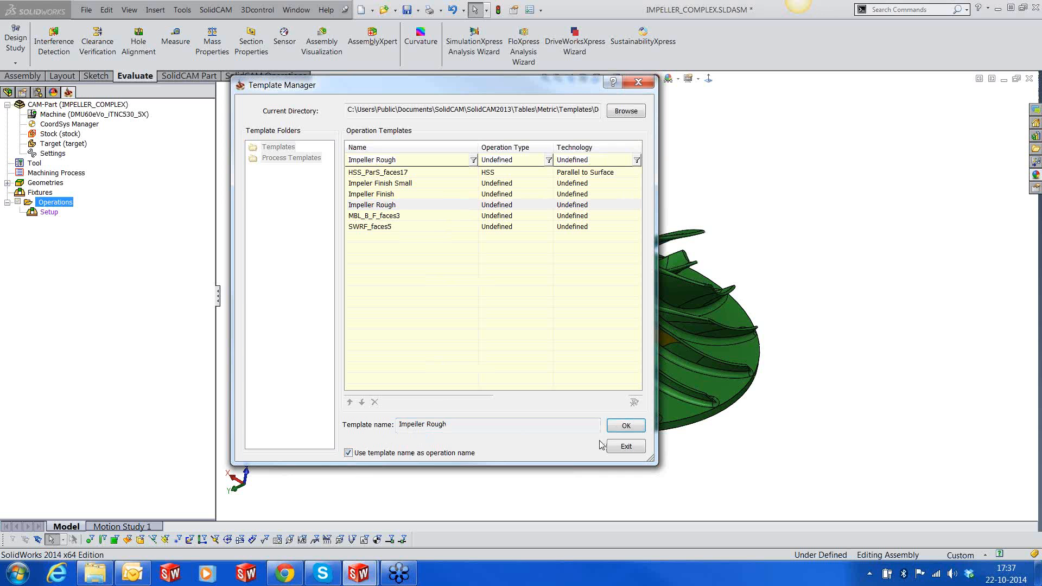
pyautogui.click(624, 427)
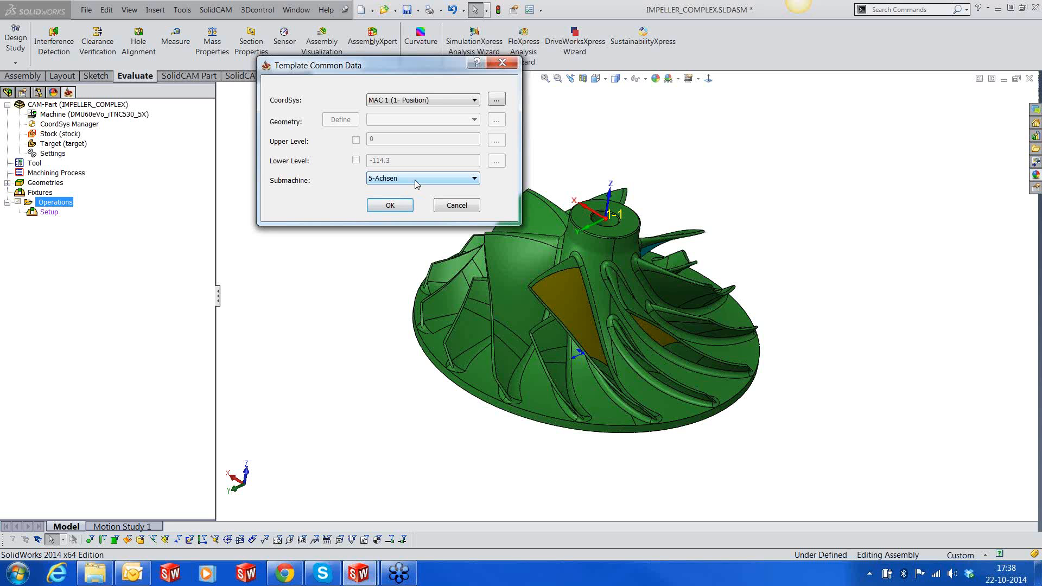
pyautogui.click(384, 207)
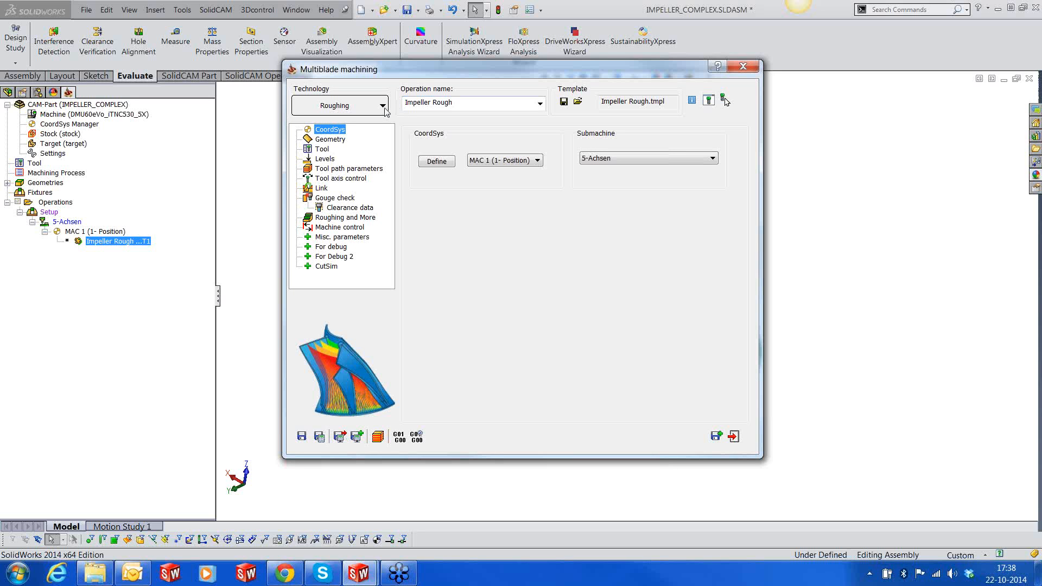
# - Review the technology choices and the geometry strategy choices of the Impeller Rough operation, keeping Roughing and Offset from Hub
pyautogui.click(384, 108)
pyautogui.click(396, 72)
pyautogui.click(331, 140)
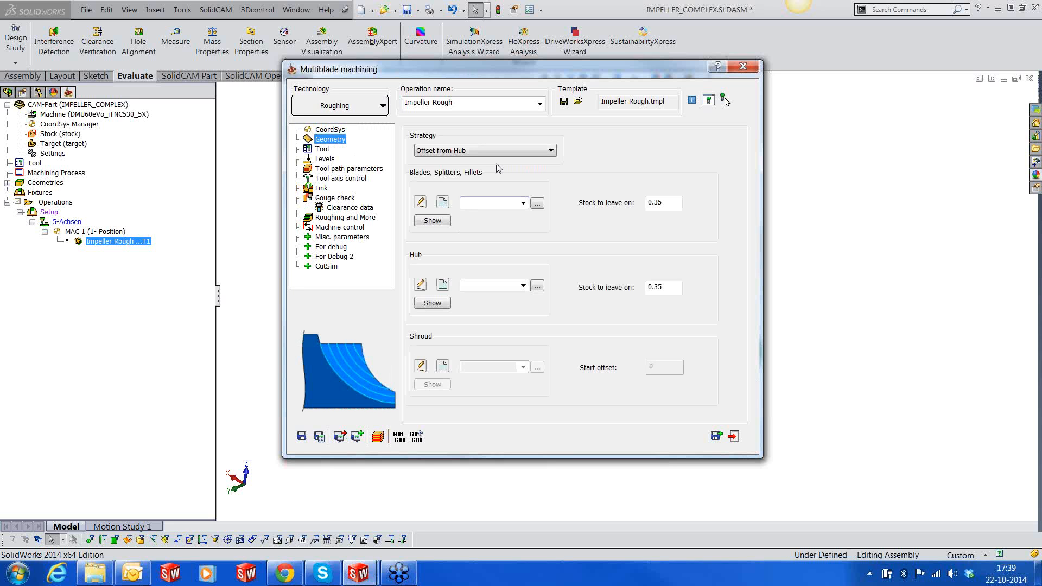
pyautogui.click(551, 151)
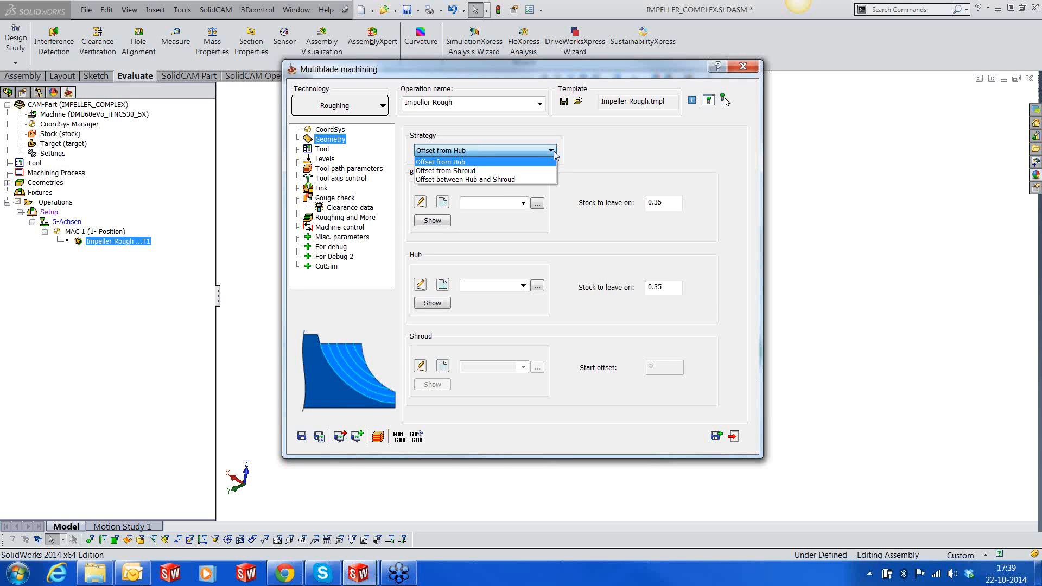
pyautogui.click(591, 145)
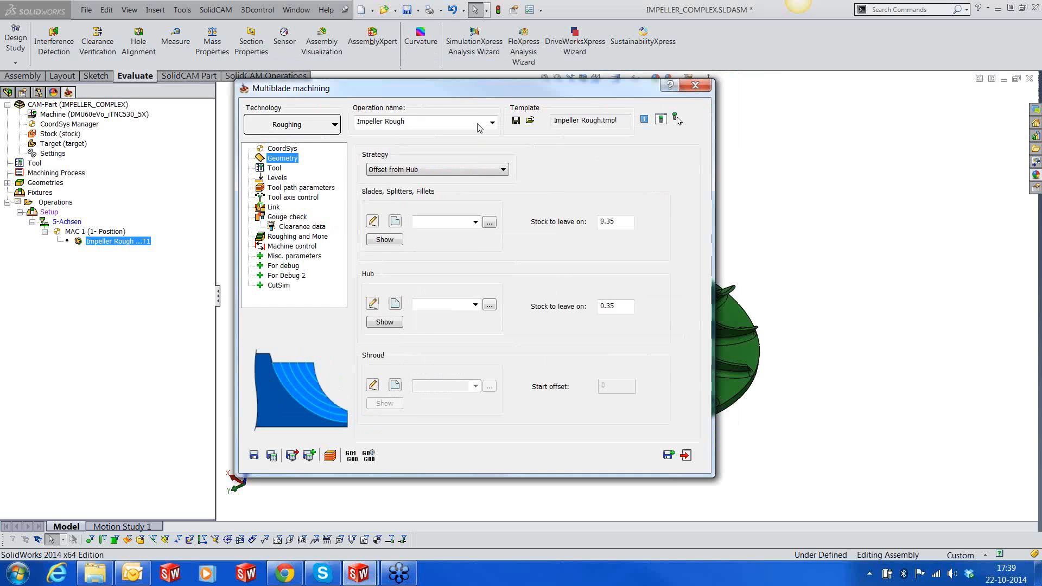
# - Move the Multiblade machining dialog off the model and examine the impeller's blades and coloured faces up close
pyautogui.moveTo(562, 94); pyautogui.dragTo(336, 171)
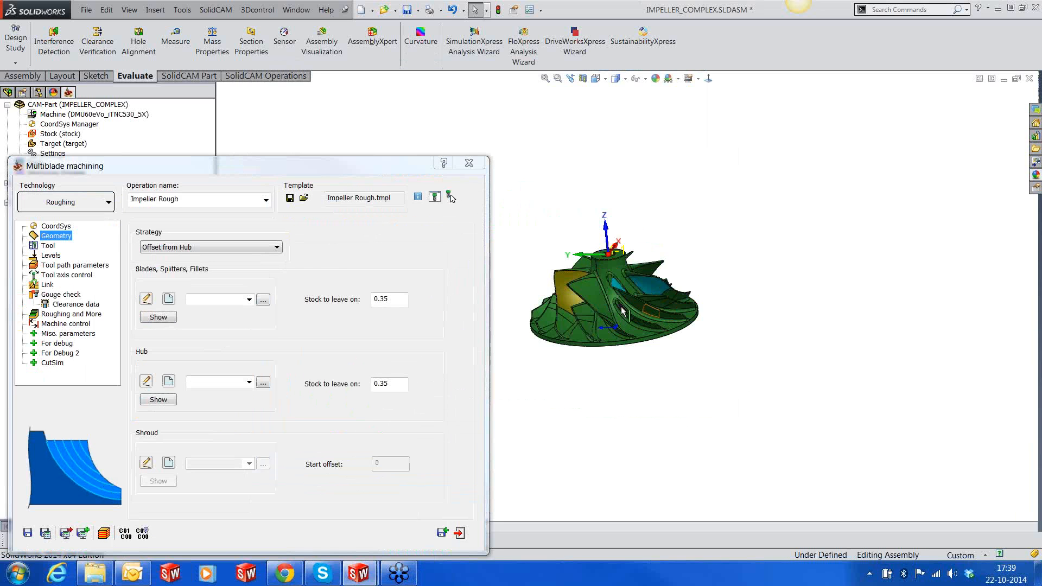
pyautogui.scroll(-5, 613, 303)
pyautogui.scroll(-2, 663, 330)
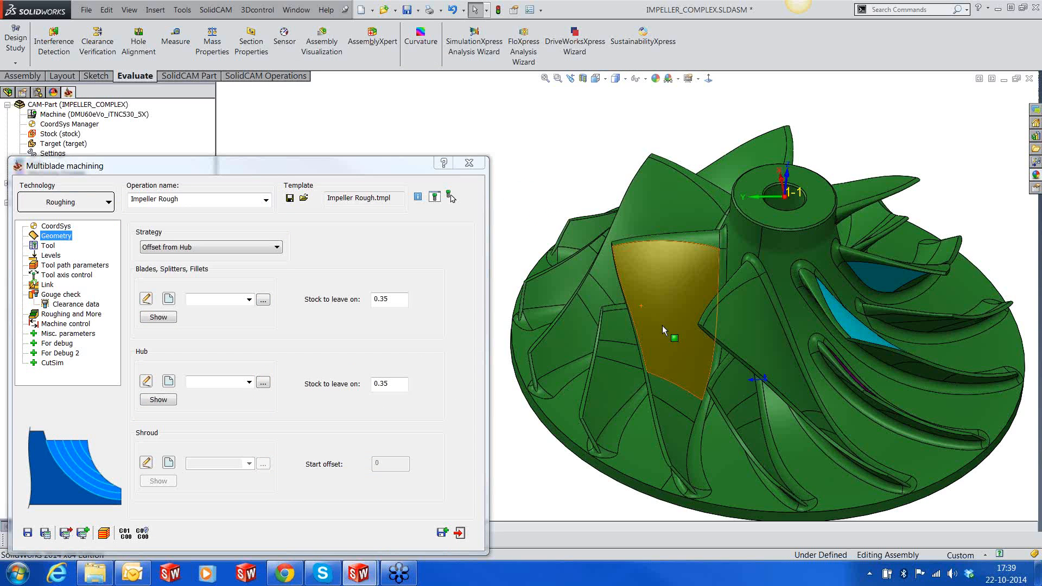
pyautogui.scroll(-2, 662, 325)
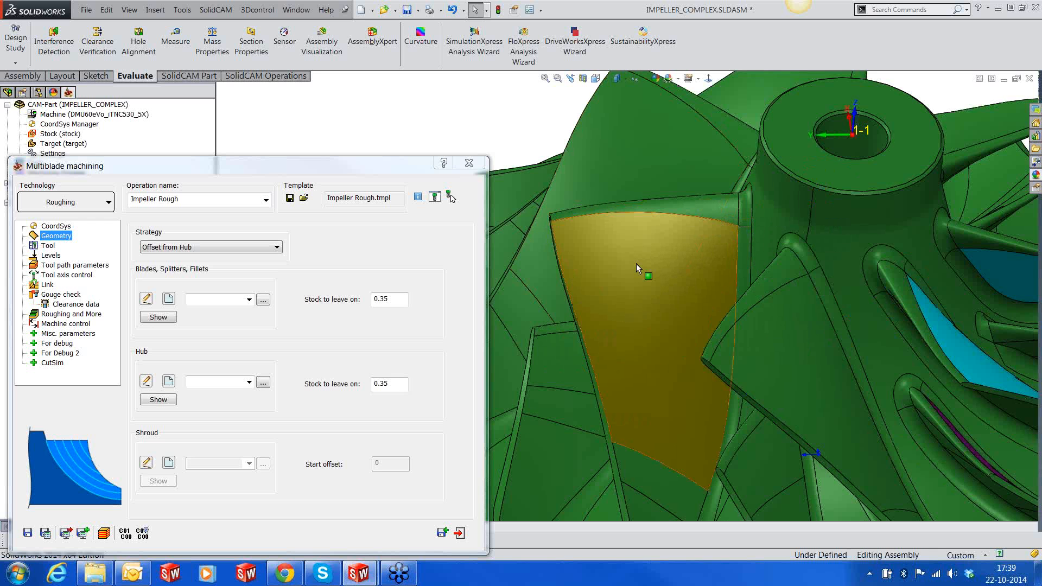
pyautogui.scroll(3, 636, 282)
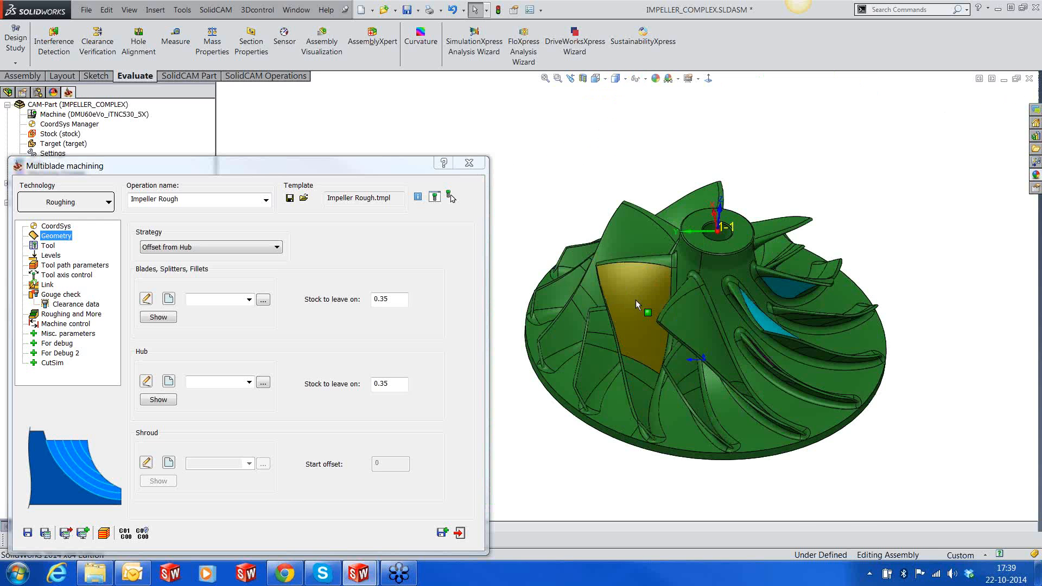
pyautogui.scroll(-2, 632, 385)
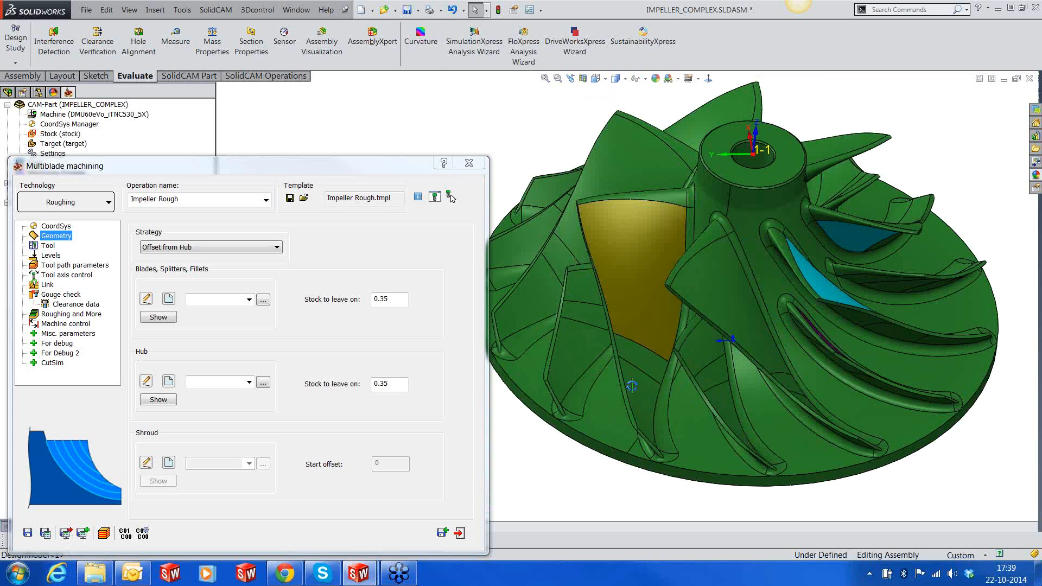
pyautogui.moveTo(633, 386); pyautogui.dragTo(636, 453, button='middle')
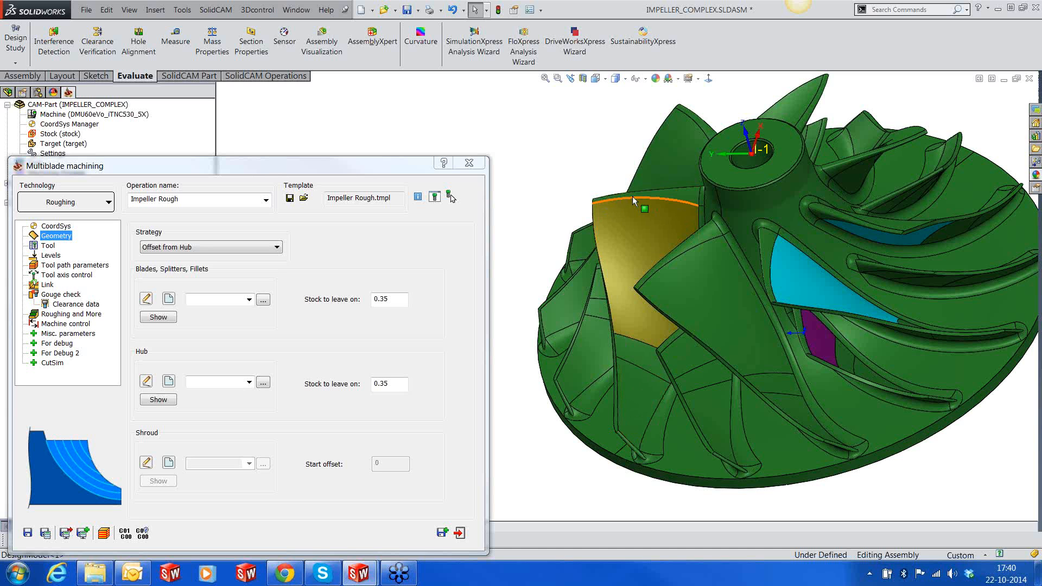
# - Highlight the outer top face of the yellow blade, inspect it and the blade's lower end, and clear the selection
pyautogui.click(679, 198)
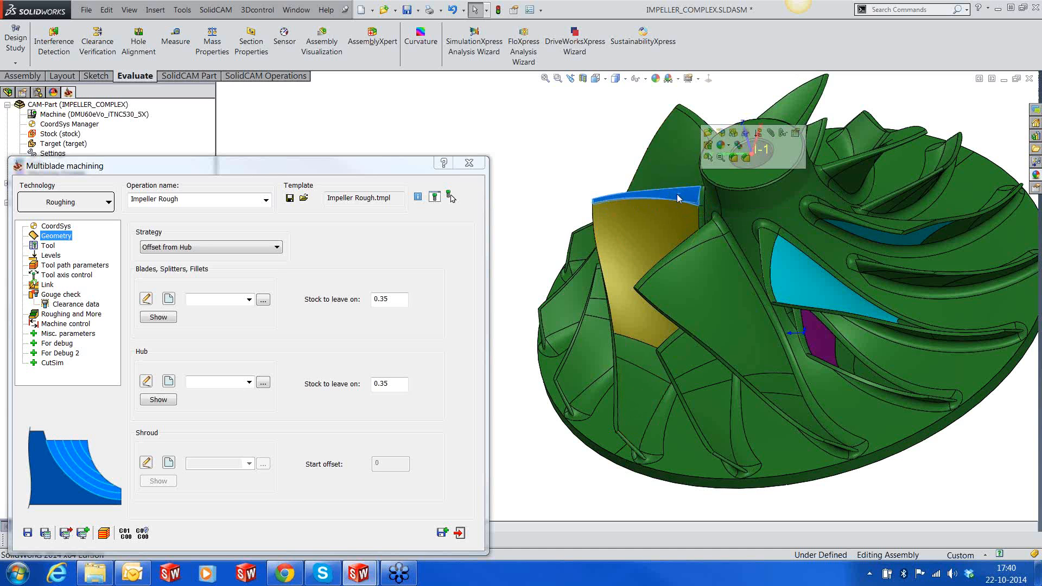
pyautogui.scroll(-3, 670, 197)
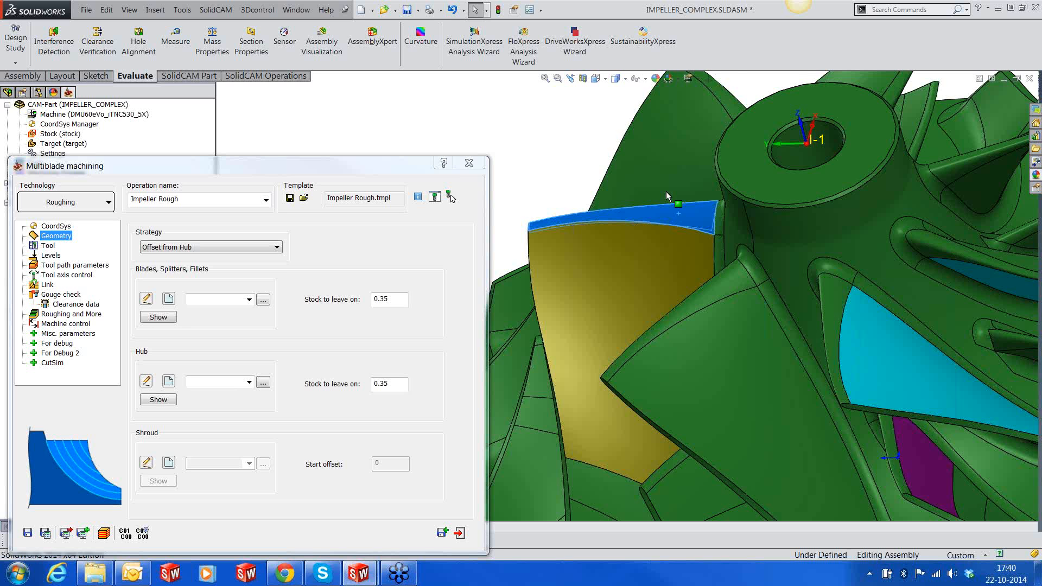
pyautogui.scroll(-2, 667, 197)
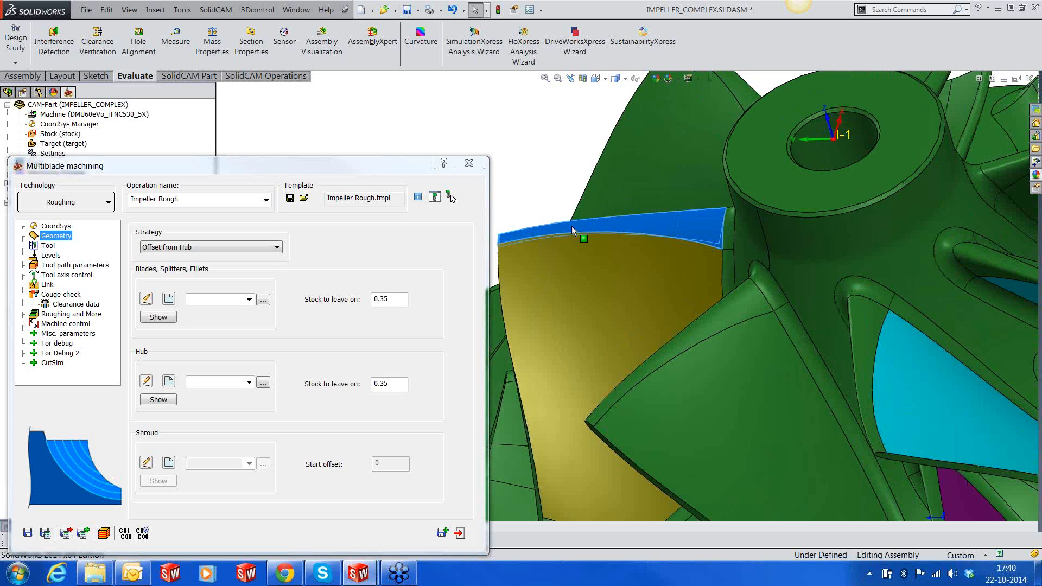
pyautogui.scroll(5, 583, 293)
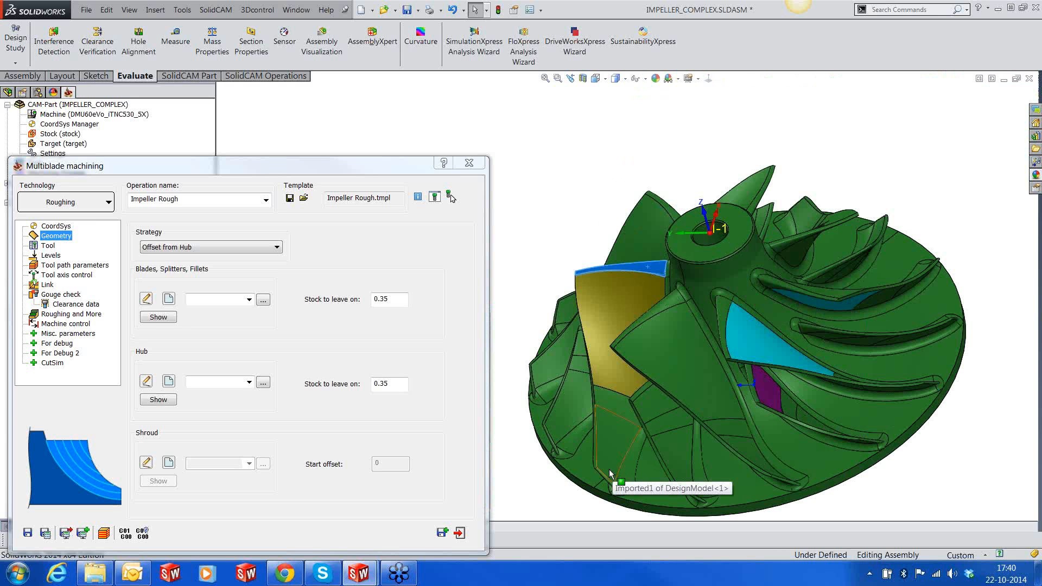
pyautogui.scroll(-2, 610, 474)
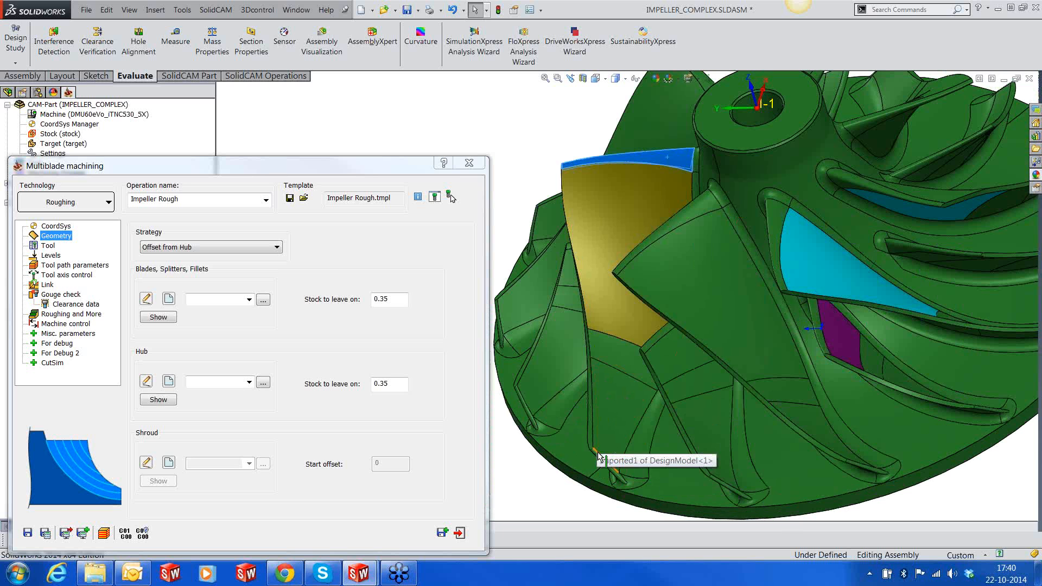
pyautogui.click(624, 286)
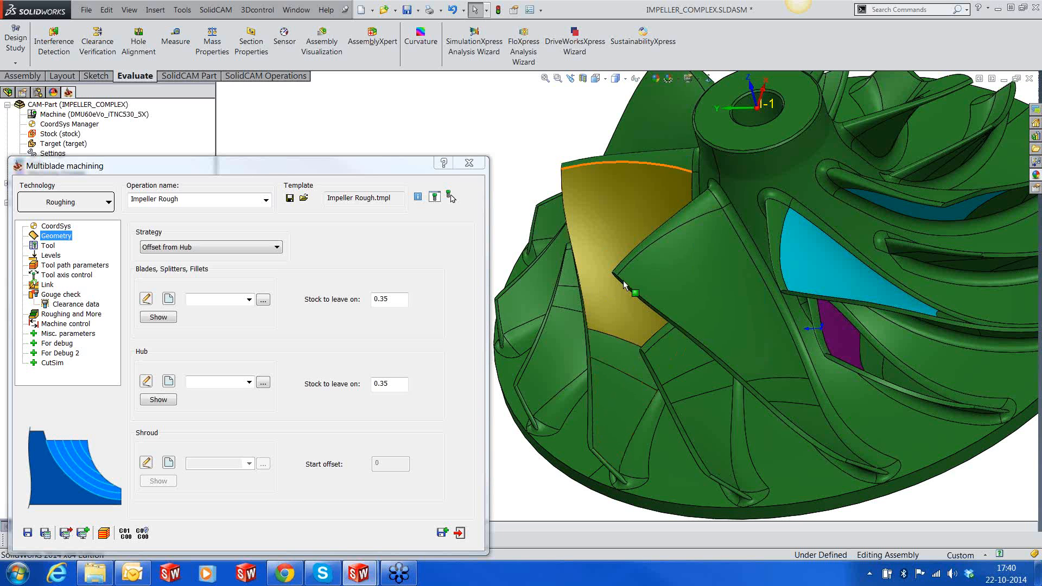
pyautogui.scroll(3, 629, 288)
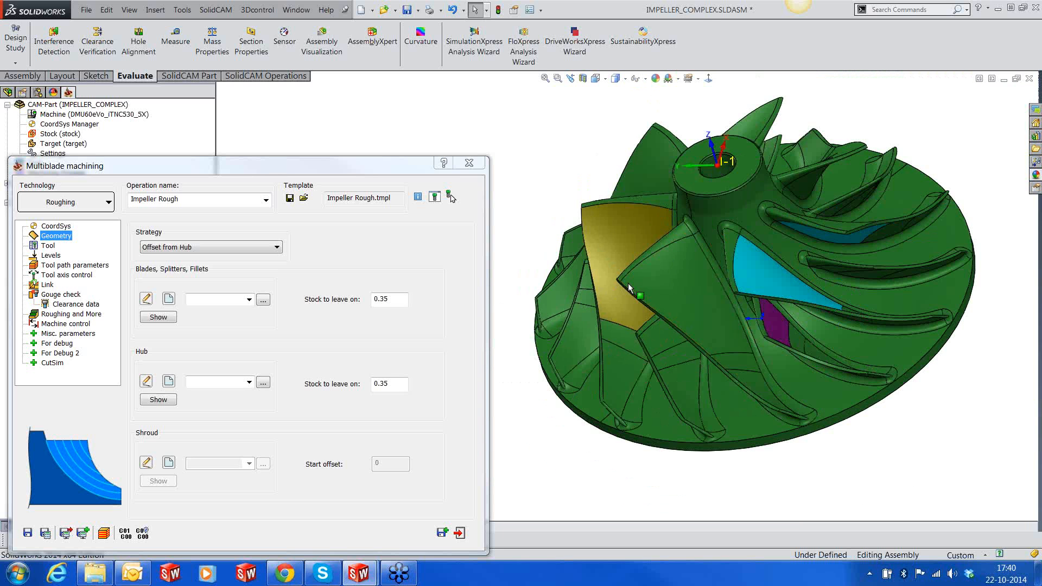
pyautogui.moveTo(628, 287); pyautogui.dragTo(706, 296, button='middle')
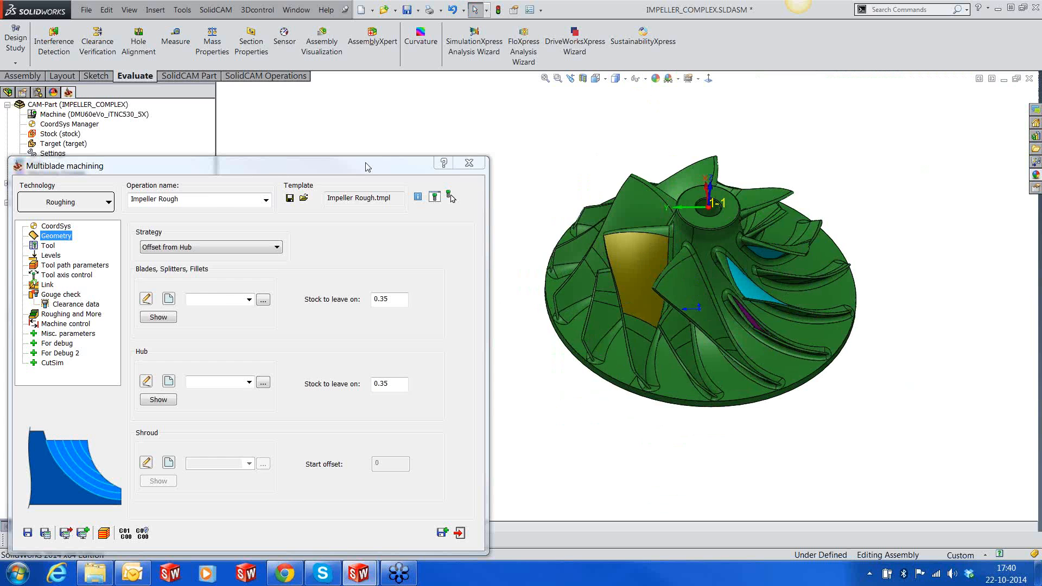
# - Assign the existing geometry "faces" as blades, splitters and fillets after checking its highlighted surfaces on the impeller
pyautogui.moveTo(367, 167); pyautogui.dragTo(518, 138)
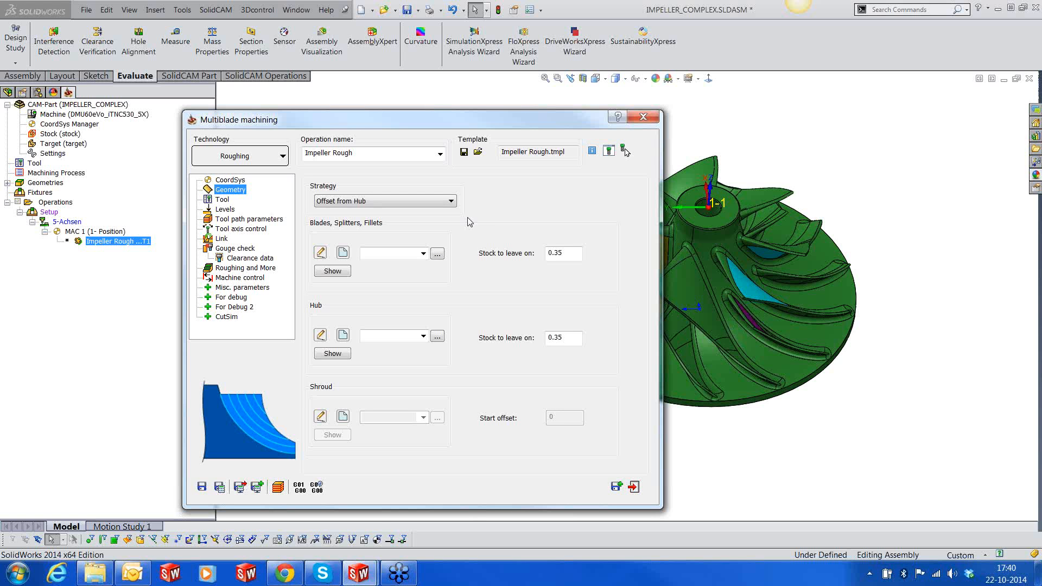
pyautogui.moveTo(482, 125); pyautogui.dragTo(404, 98)
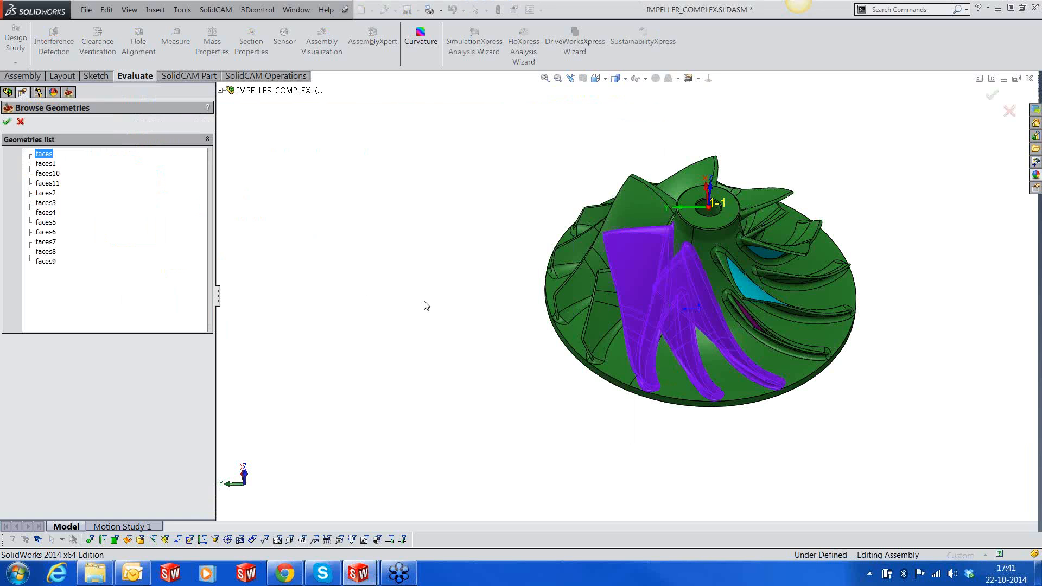
pyautogui.moveTo(426, 306); pyautogui.dragTo(805, 323, button='middle')
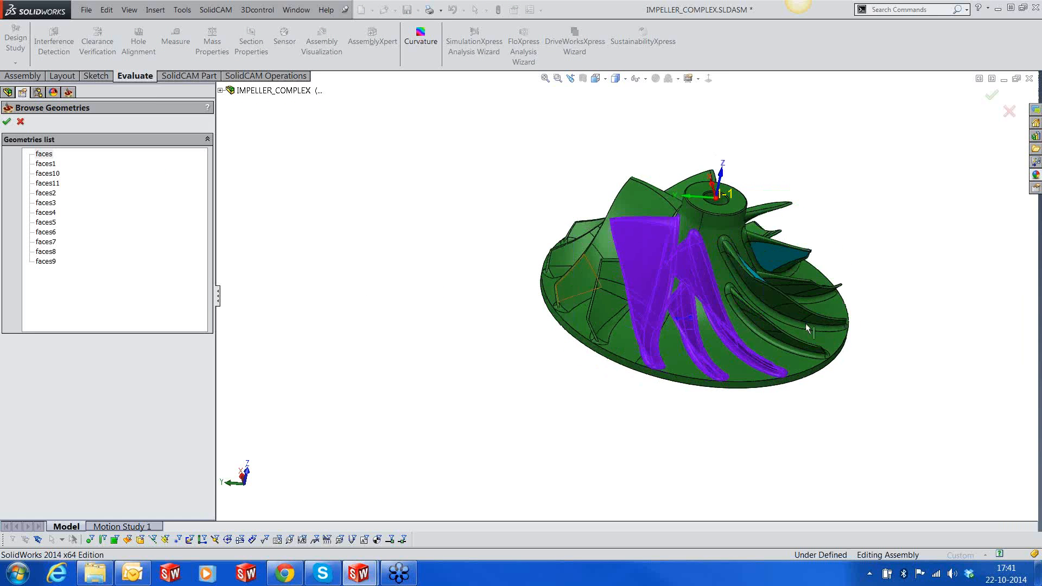
pyautogui.scroll(-3, 686, 293)
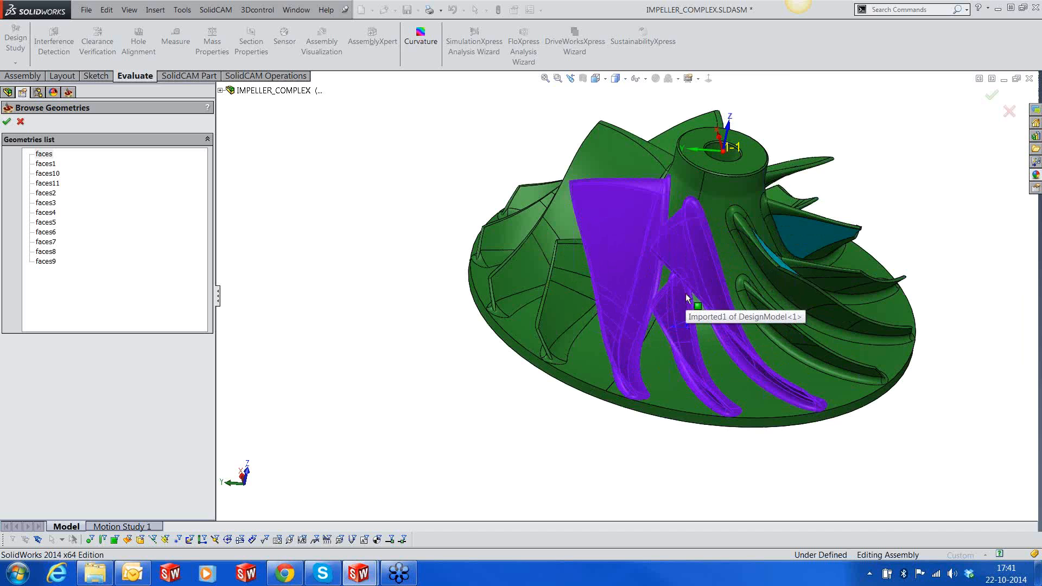
pyautogui.scroll(-3, 686, 293)
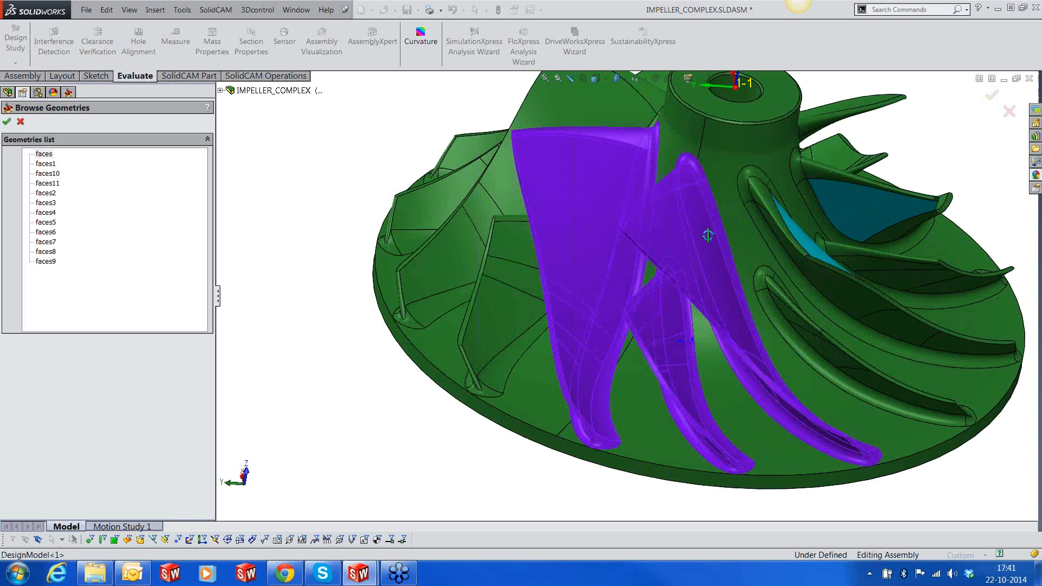
pyautogui.moveTo(707, 236); pyautogui.dragTo(661, 160, button='middle')
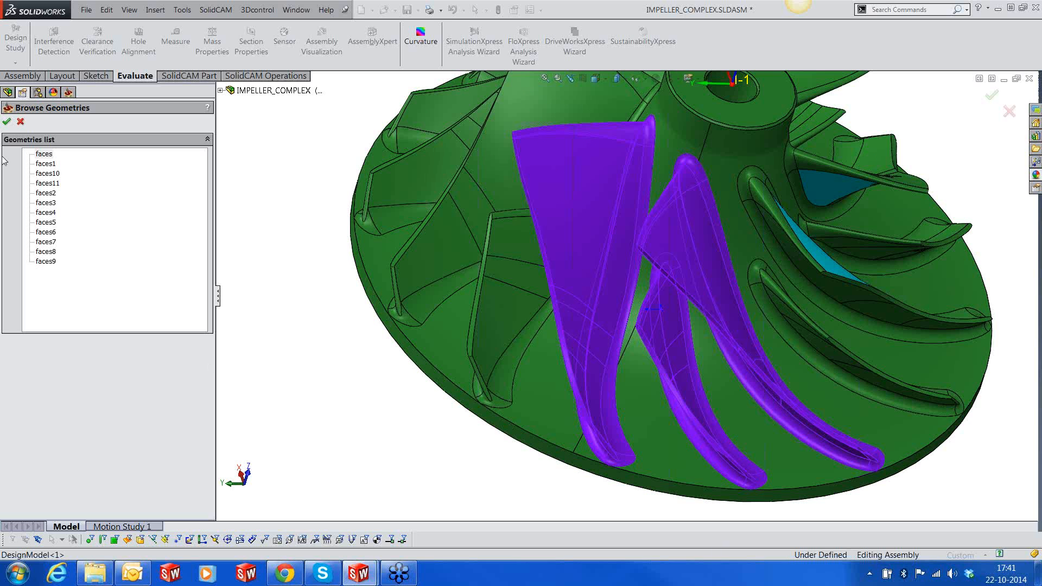
pyautogui.click(8, 122)
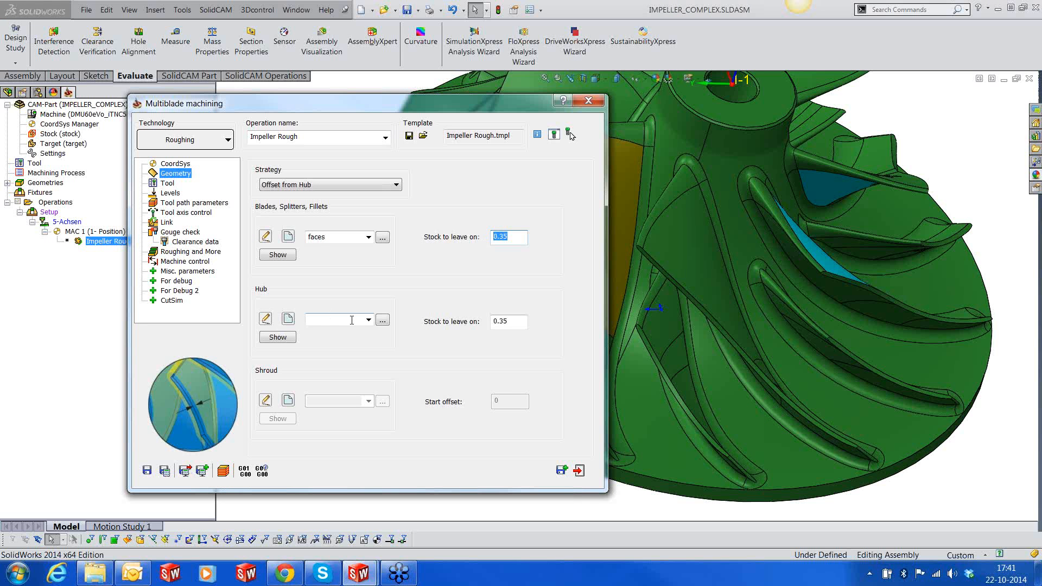
# - Assign the existing geometry "faces1" as the hub after checking its highlighted surface on the impeller
pyautogui.click(380, 324)
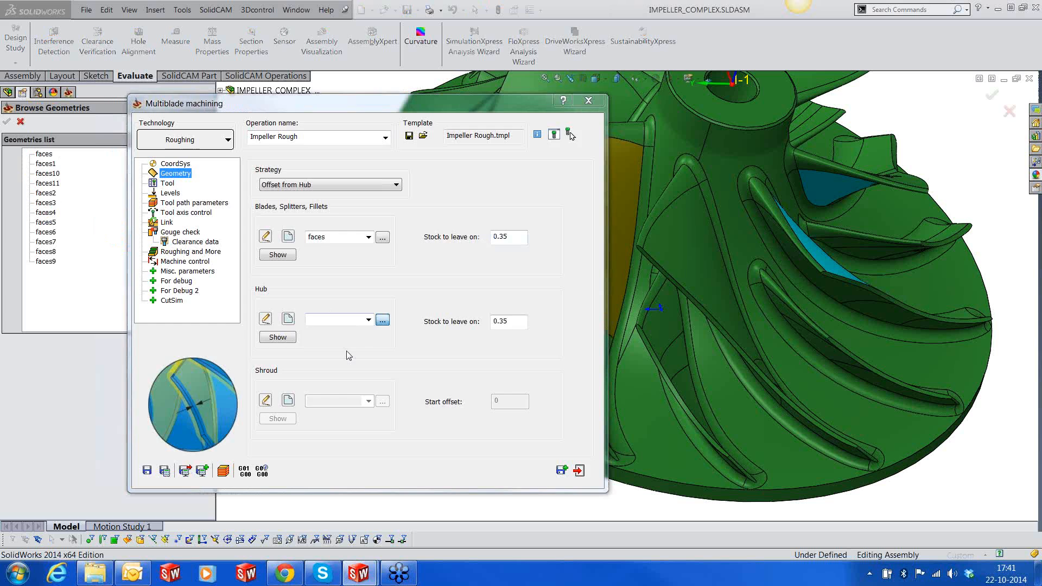
pyautogui.click(43, 164)
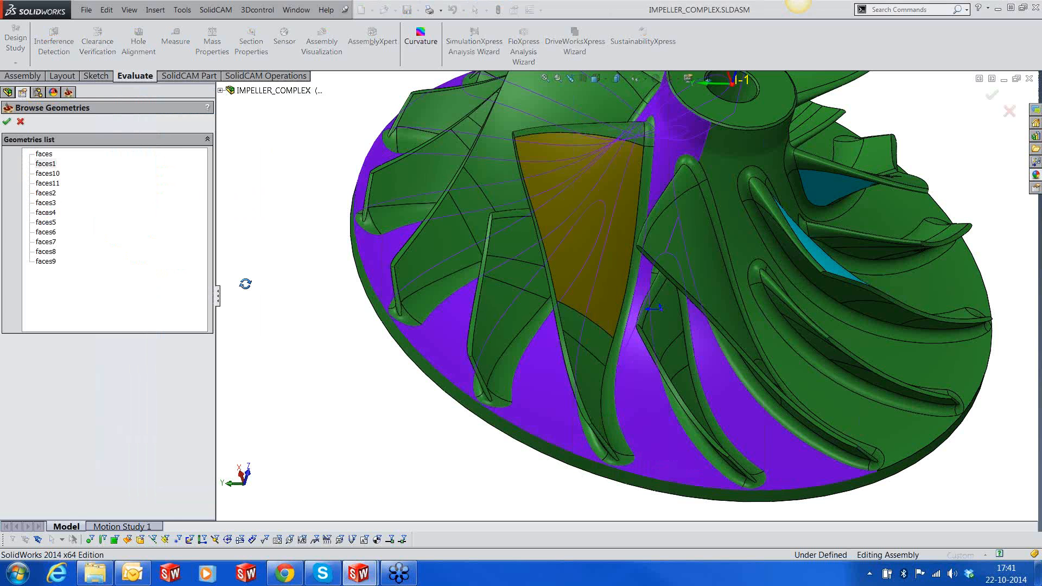
pyautogui.moveTo(245, 284); pyautogui.dragTo(274, 304, button='middle')
pyautogui.scroll(3, 624, 304)
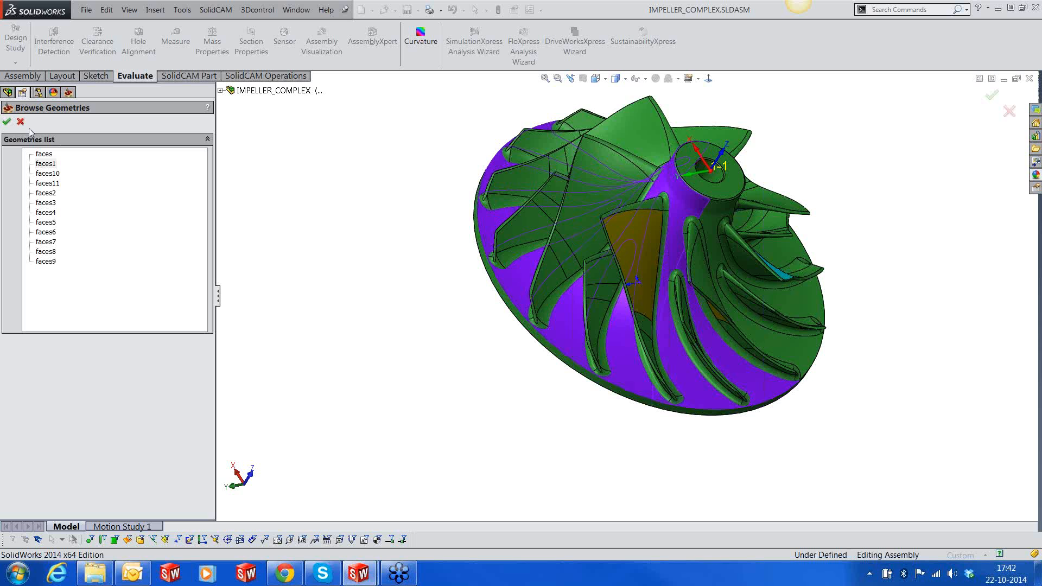
pyautogui.click(6, 122)
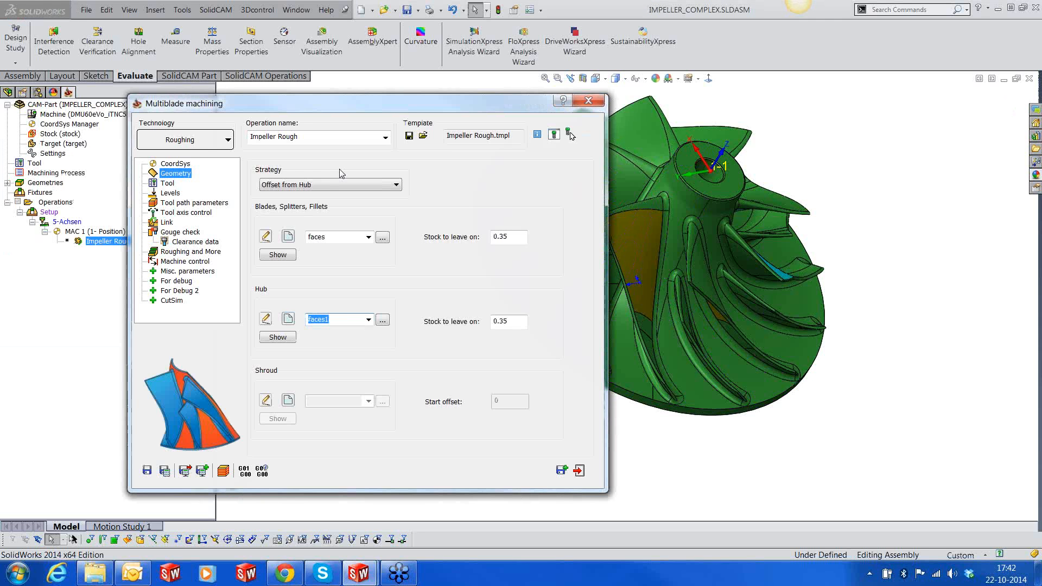
# - Choose tool 1, the 12 mm taper mill, for the roughing operation after previewing its shape and holder
pyautogui.moveTo(400, 109); pyautogui.dragTo(570, 90)
pyautogui.click(337, 164)
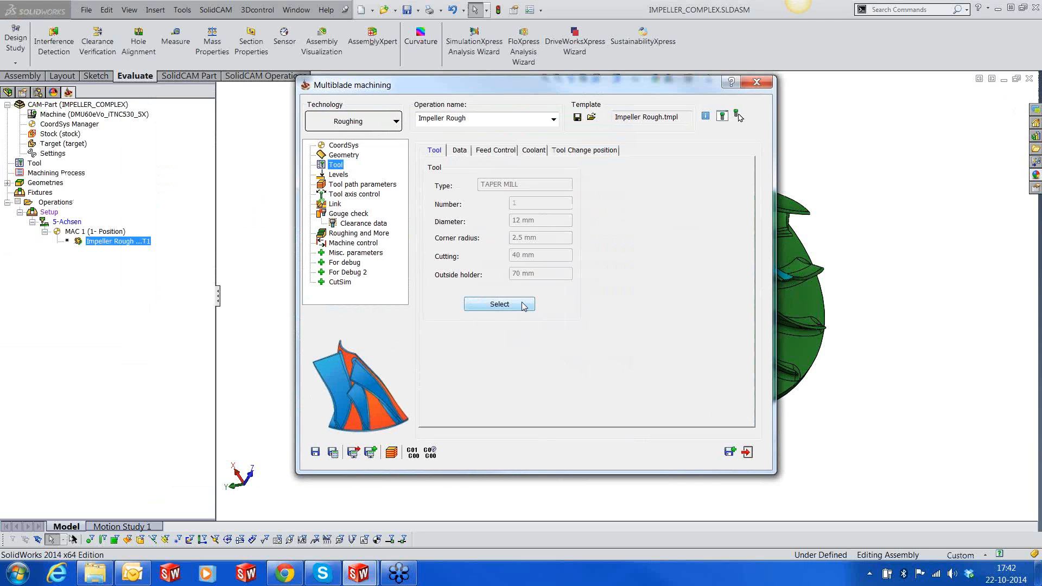
pyautogui.click(522, 305)
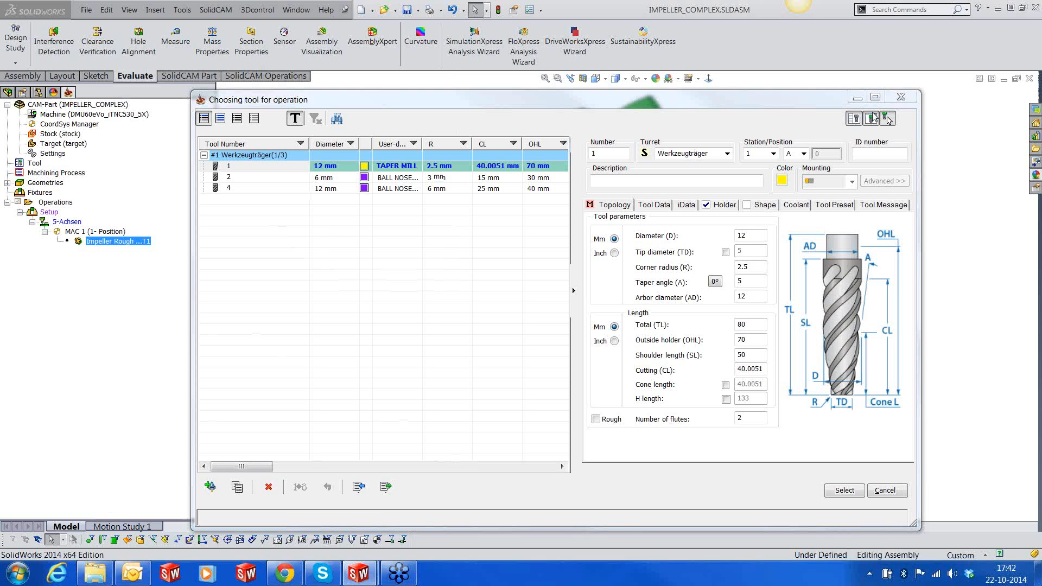
pyautogui.click(888, 118)
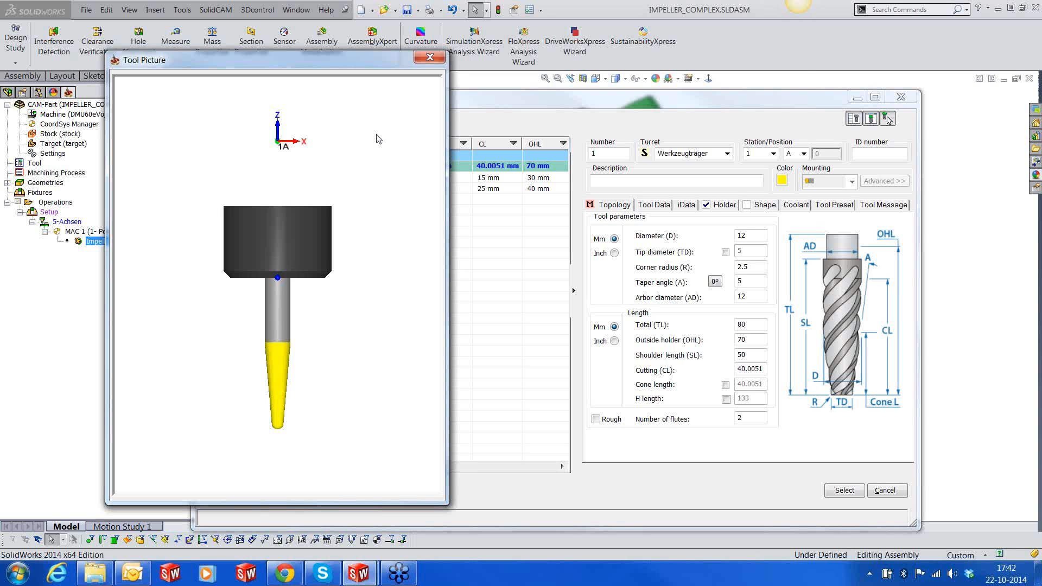
pyautogui.click(429, 58)
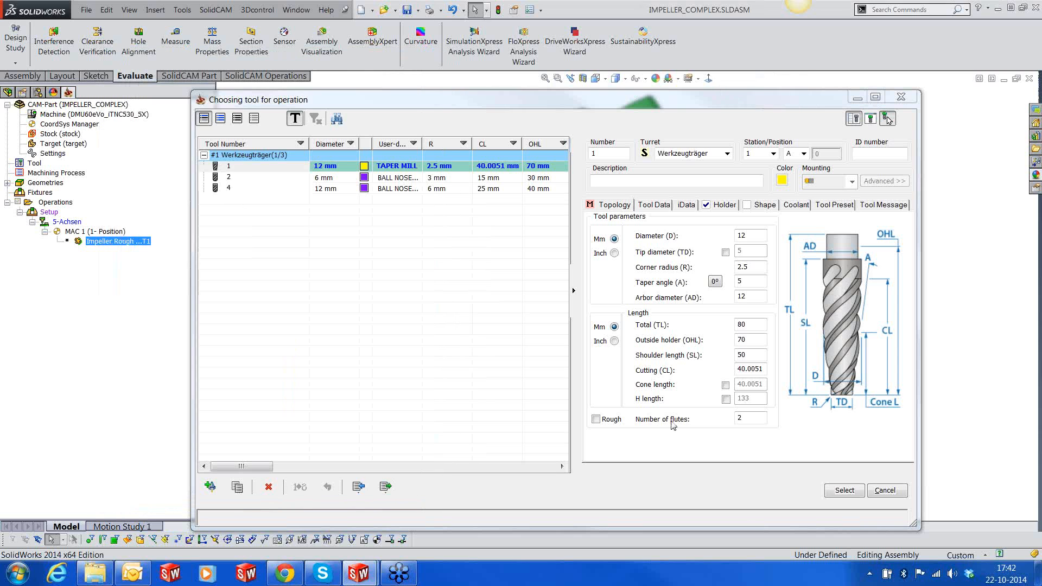
pyautogui.click(845, 491)
# - Review the clearance levels and set the tool path's surface quality to a cut tolerance of 0.01
pyautogui.click(339, 175)
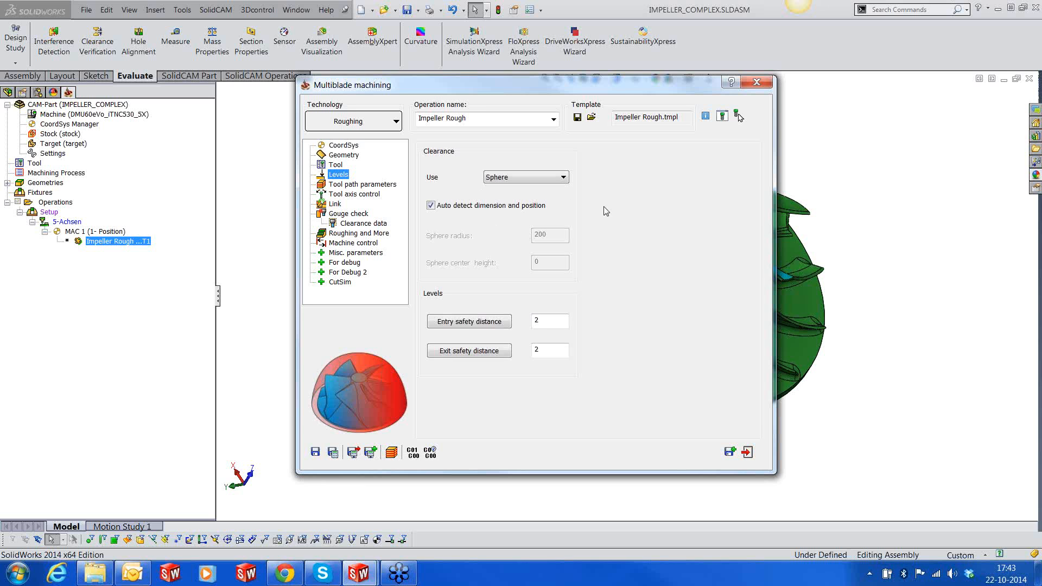
pyautogui.click(380, 184)
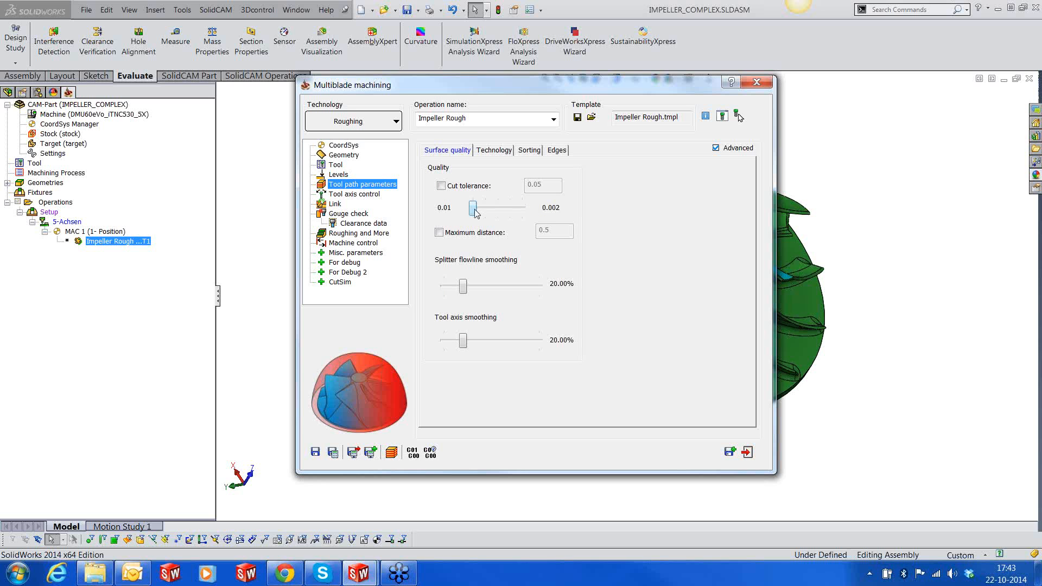
pyautogui.moveTo(472, 211)
pyautogui.mouseDown()
pyautogui.moveTo(515, 211)
pyautogui.moveTo(471, 211)
pyautogui.mouseUp()
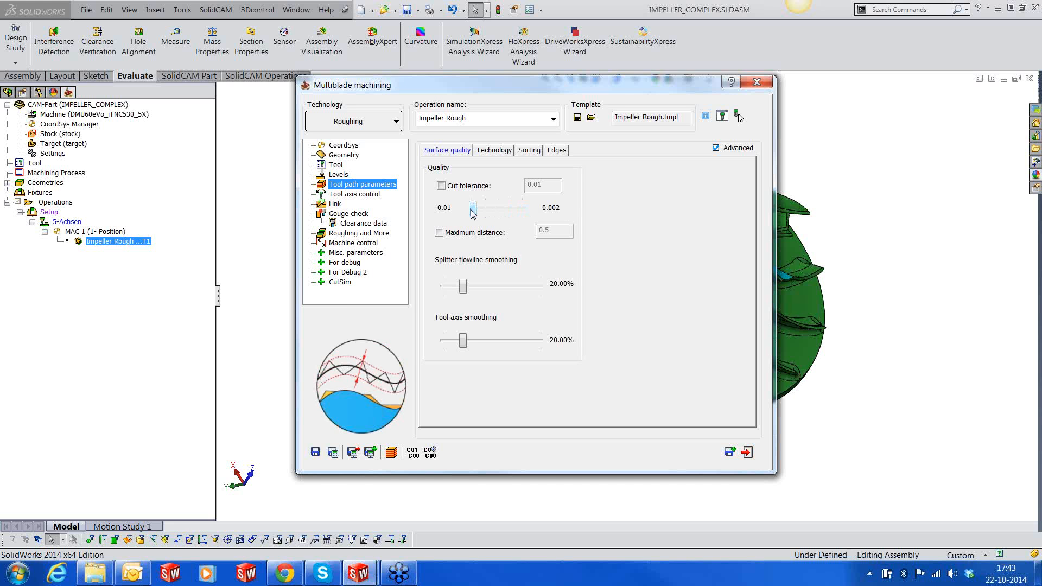
# - Try the manual cut tolerance entry in the surface quality settings and switch it back off
pyautogui.click(469, 187)
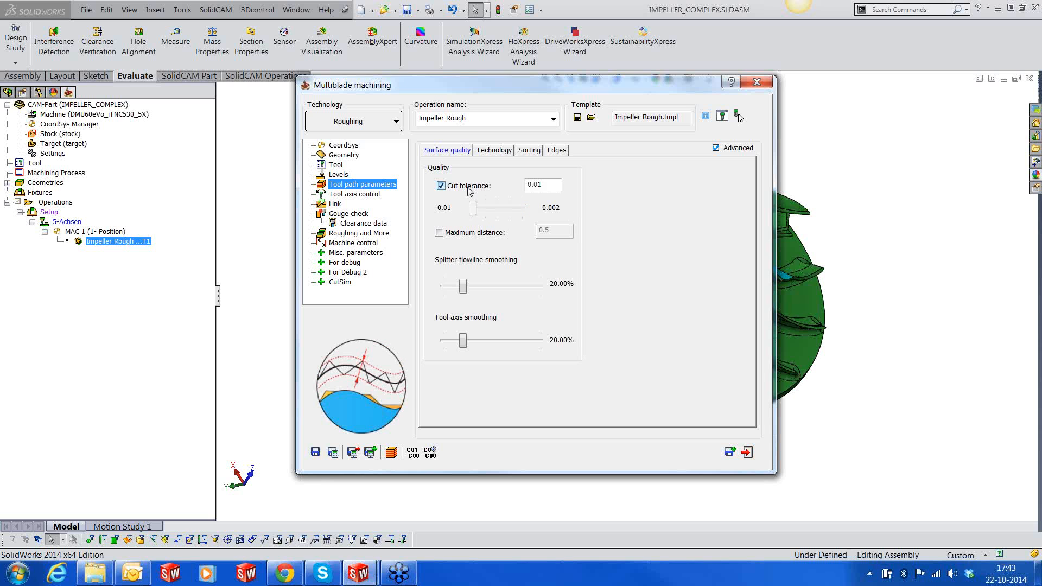
pyautogui.doubleClick(549, 186)
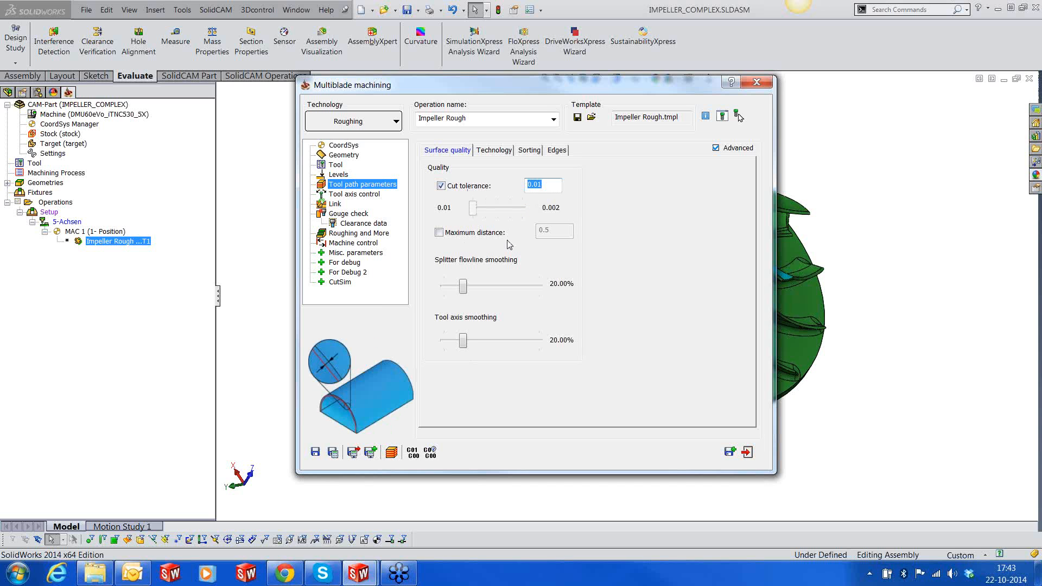
pyautogui.click(445, 186)
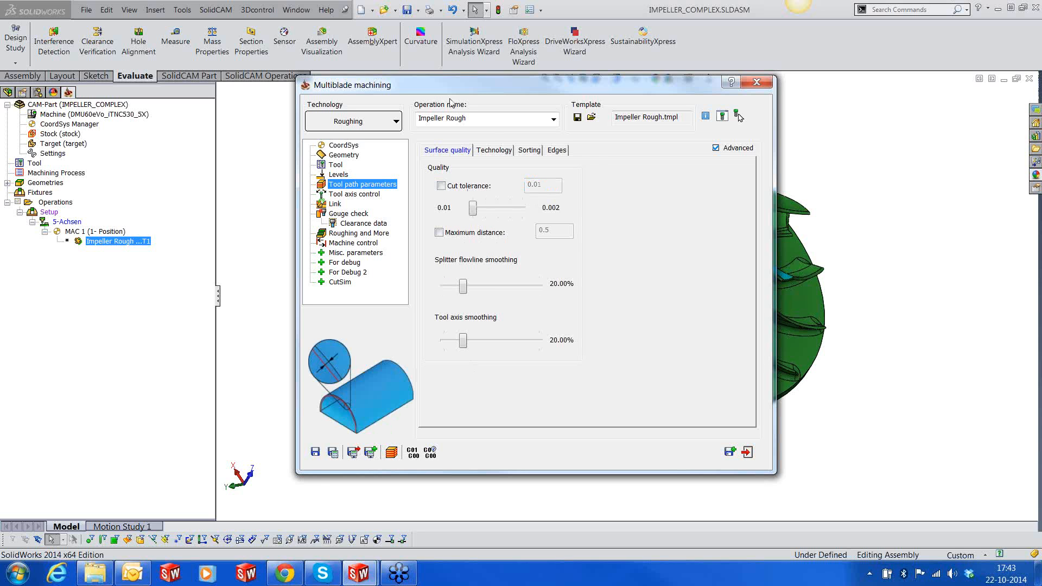
# - Review the layers' maximum distance and the slices' maximum number in the tool path technology settings, dismissing the mail notification
pyautogui.click(495, 154)
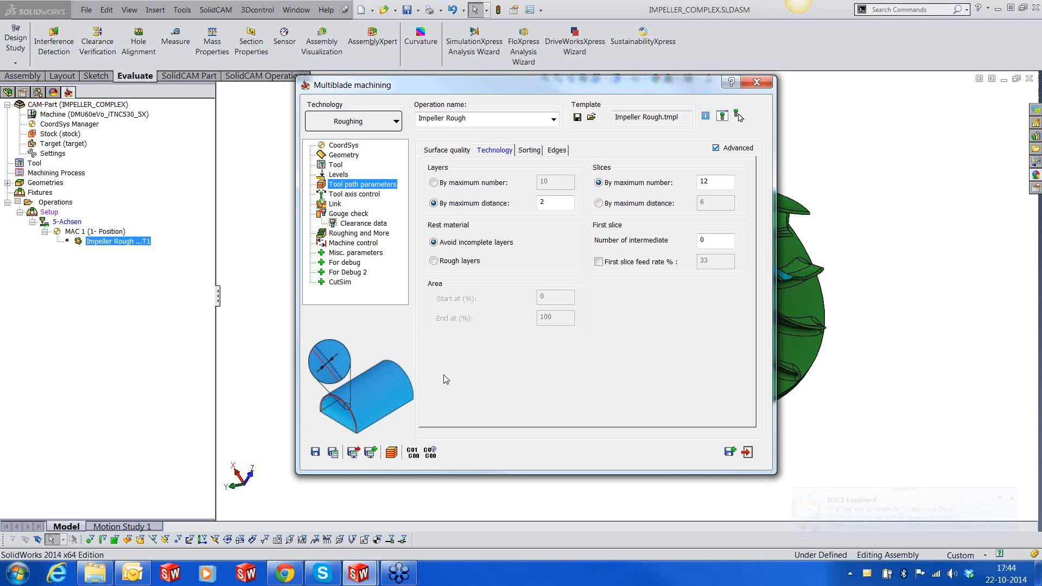
pyautogui.click(1009, 499)
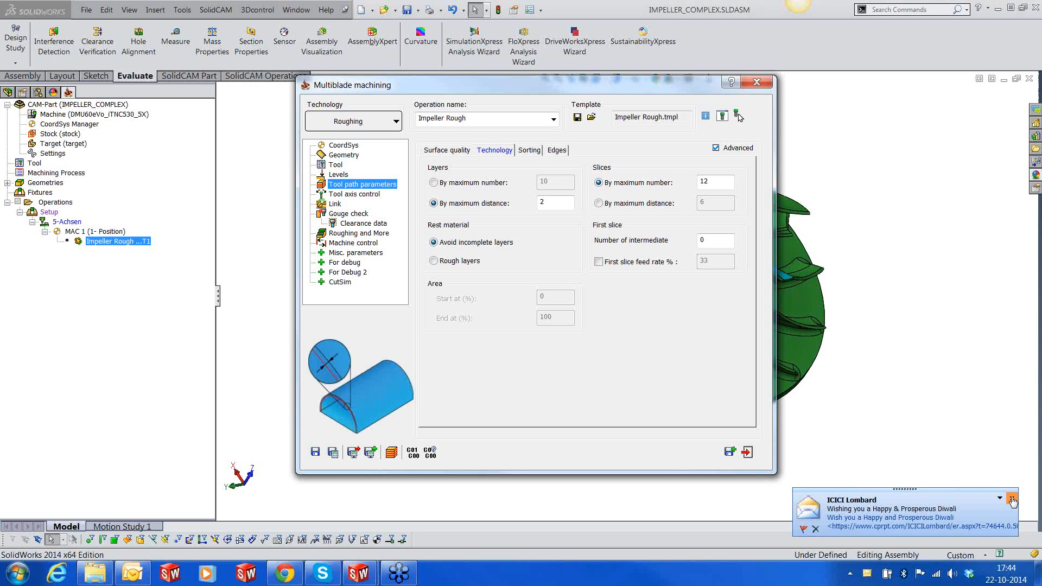
pyautogui.doubleClick(556, 205)
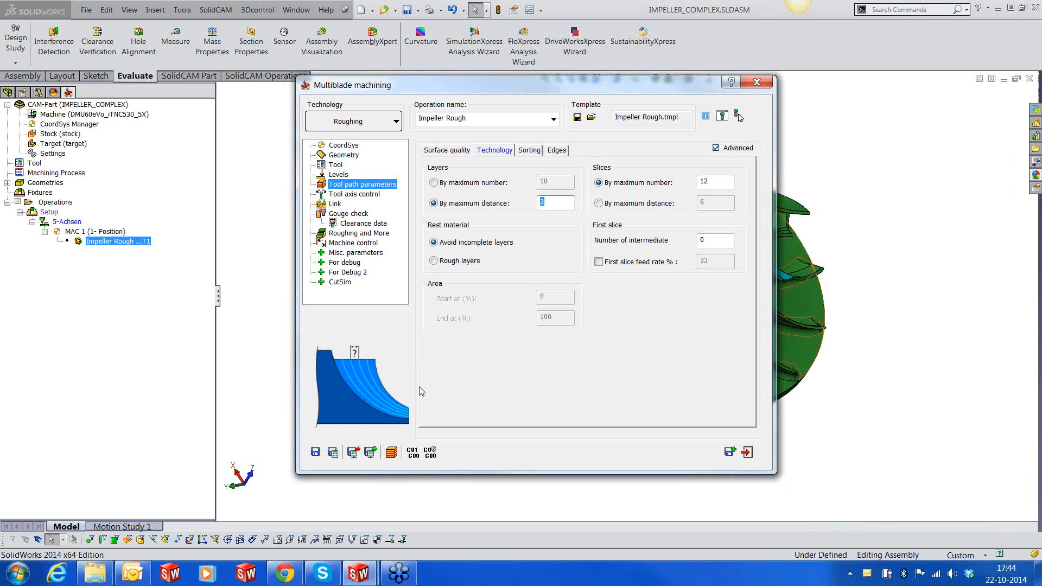
pyautogui.doubleClick(712, 181)
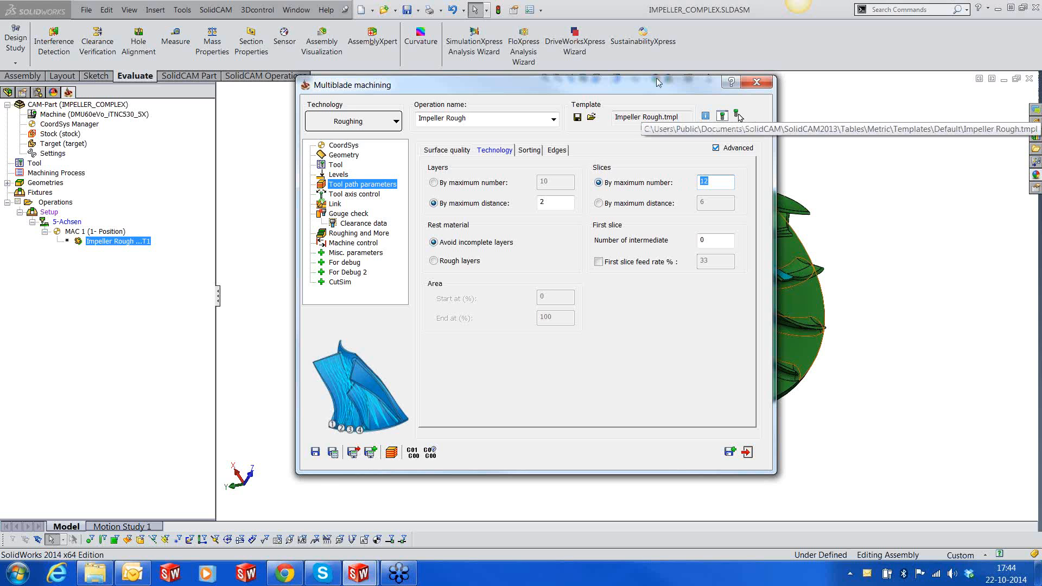
# - Uncover the impeller and highlight the yellow blade face and the neighbouring splitter face to examine the channel between them
pyautogui.moveTo(658, 81); pyautogui.dragTo(467, 122)
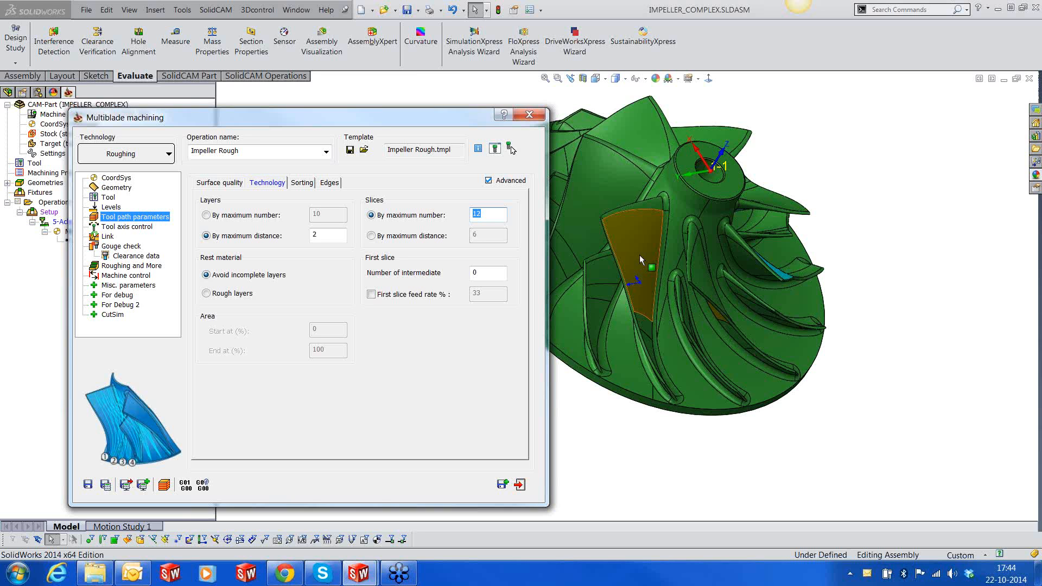
pyautogui.click(639, 255)
pyautogui.click(639, 255)
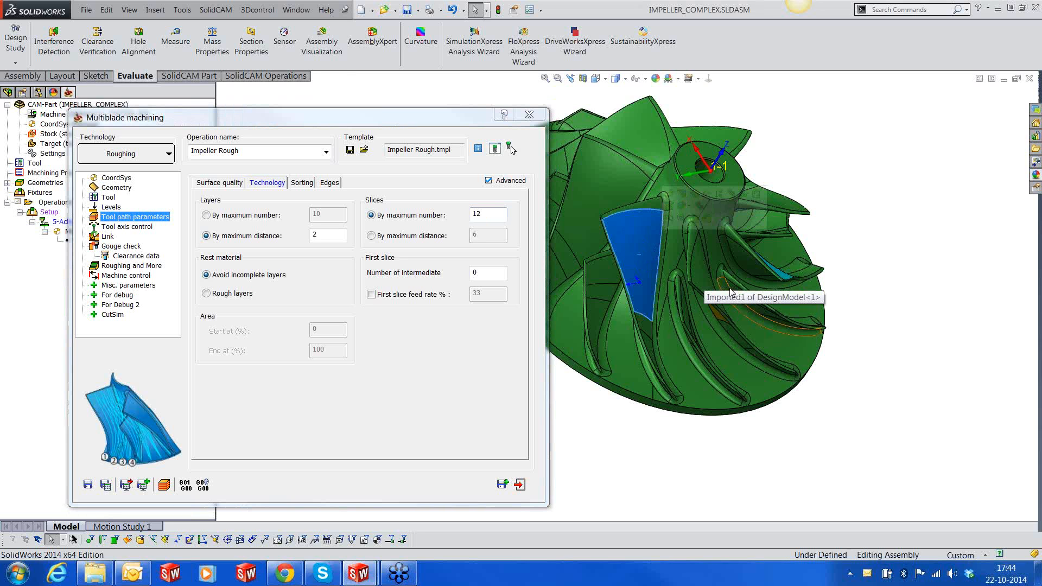
pyautogui.click(722, 287)
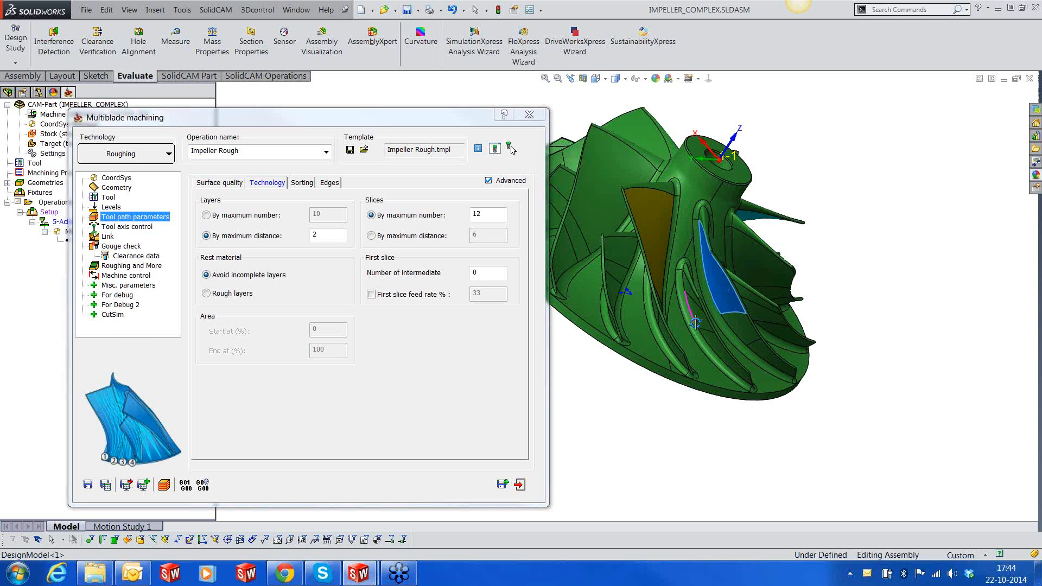
pyautogui.moveTo(695, 323); pyautogui.dragTo(657, 278, button='middle')
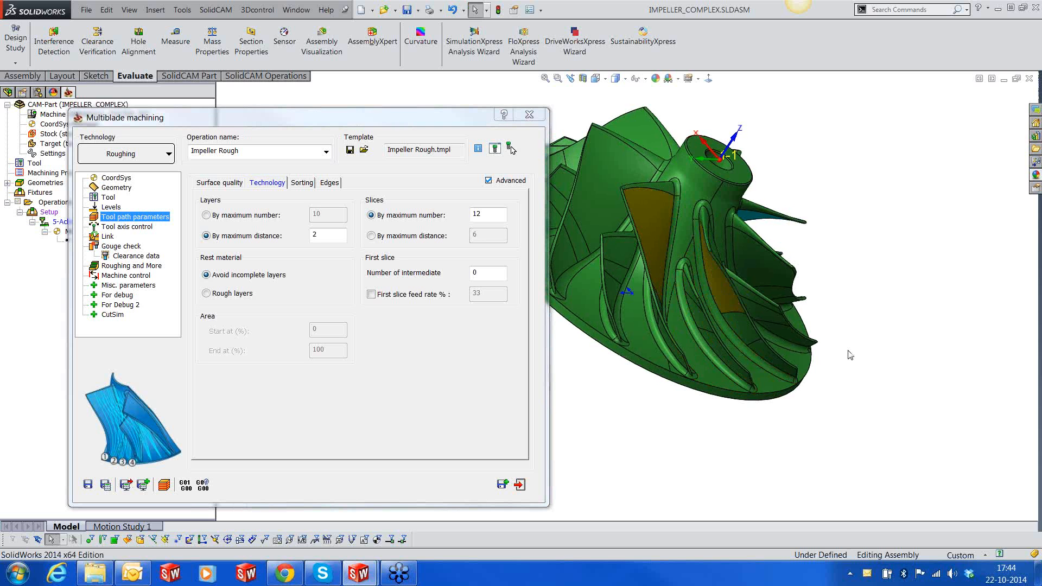
pyautogui.scroll(2, 611, 277)
pyautogui.scroll(-2, 624, 279)
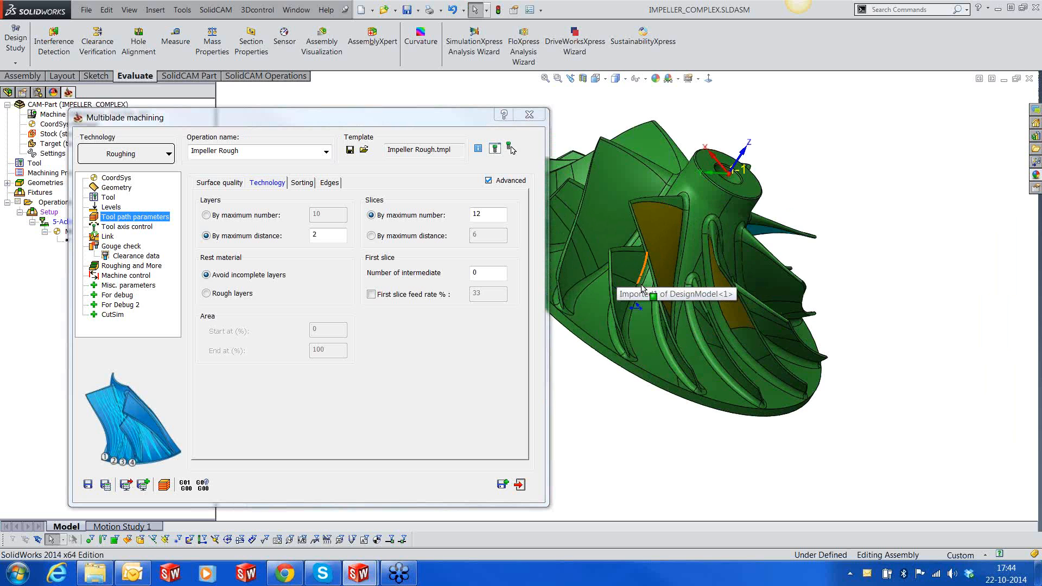
# - Compare the yellow blade and splitter faces from other angles, highlighting each in turn, and clear the selection
pyautogui.moveTo(642, 288); pyautogui.dragTo(632, 310, button='middle')
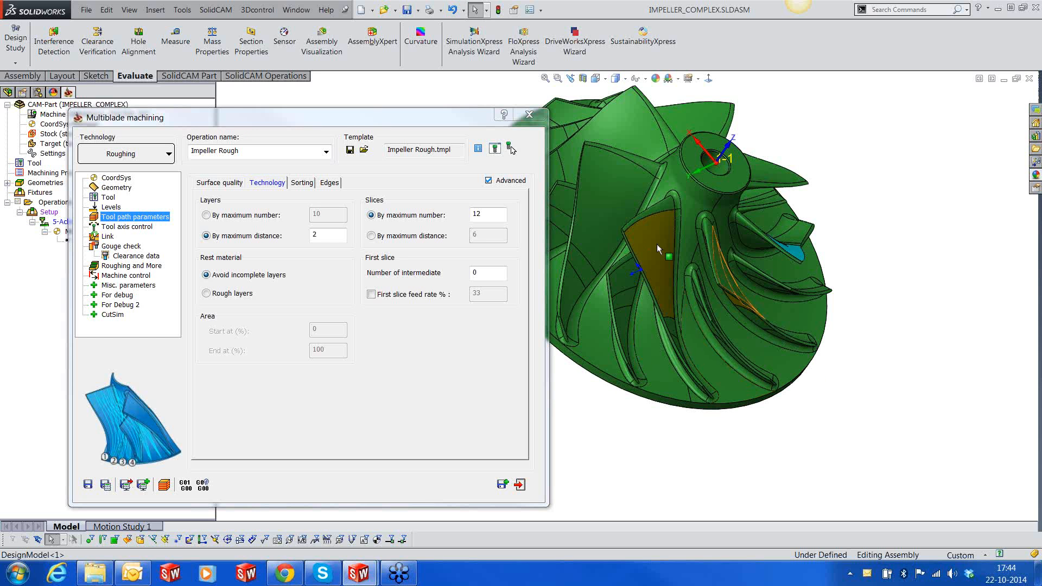
pyautogui.moveTo(709, 283); pyautogui.dragTo(703, 220, button='middle')
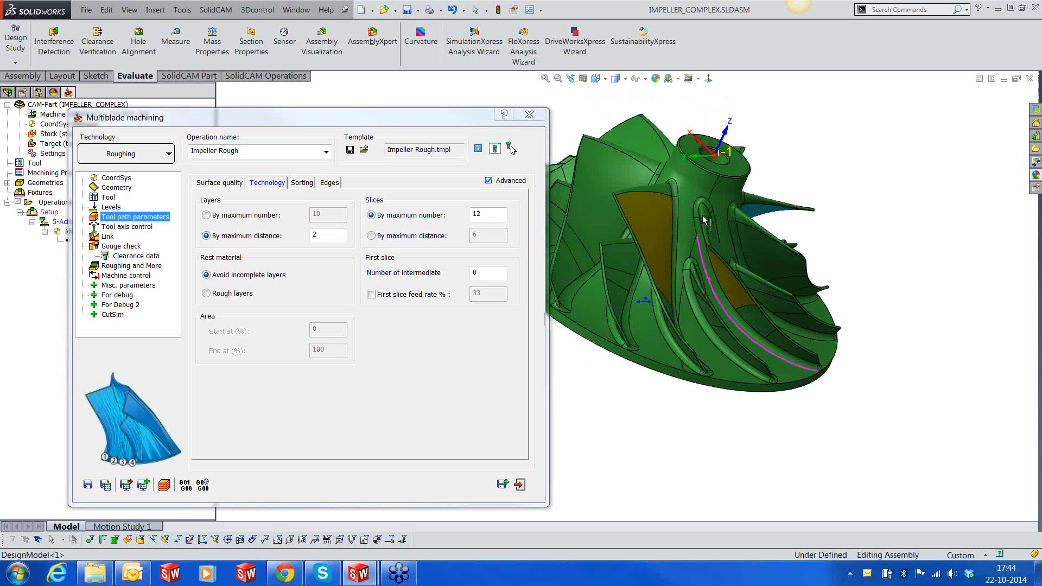
pyautogui.click(699, 282)
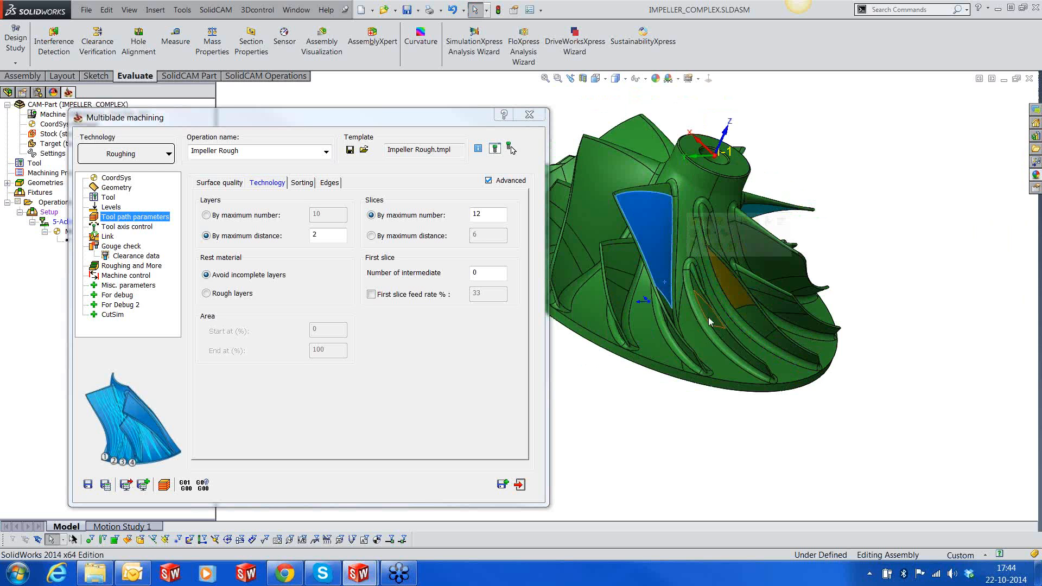
pyautogui.click(709, 320)
pyautogui.moveTo(714, 321); pyautogui.dragTo(740, 320, button='middle')
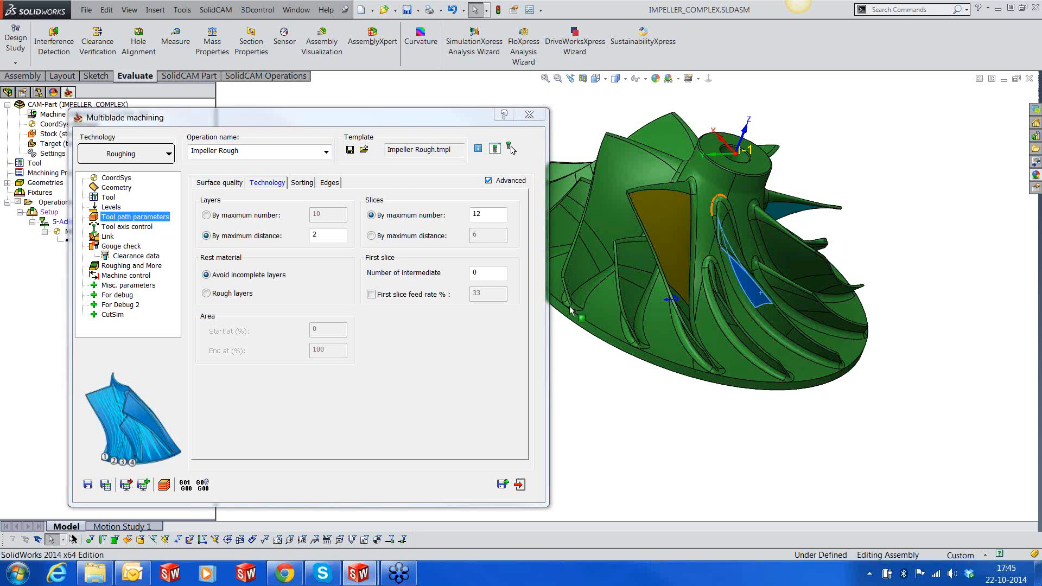
pyautogui.click(575, 131)
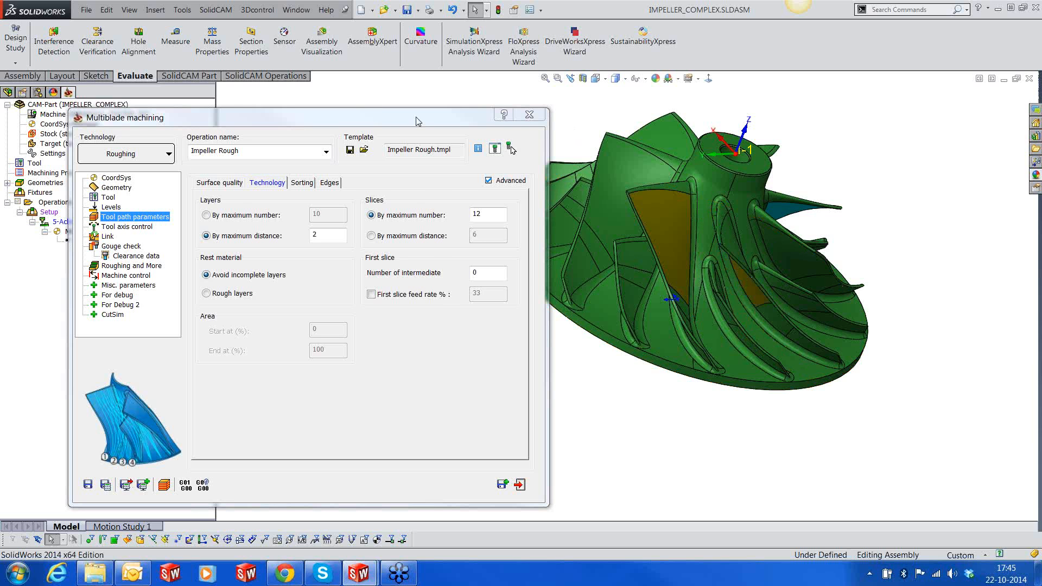
# - Review the operation's tool axis tilting and limits, the links between slices and layers, and the gouge check settings
pyautogui.moveTo(418, 120); pyautogui.dragTo(567, 120)
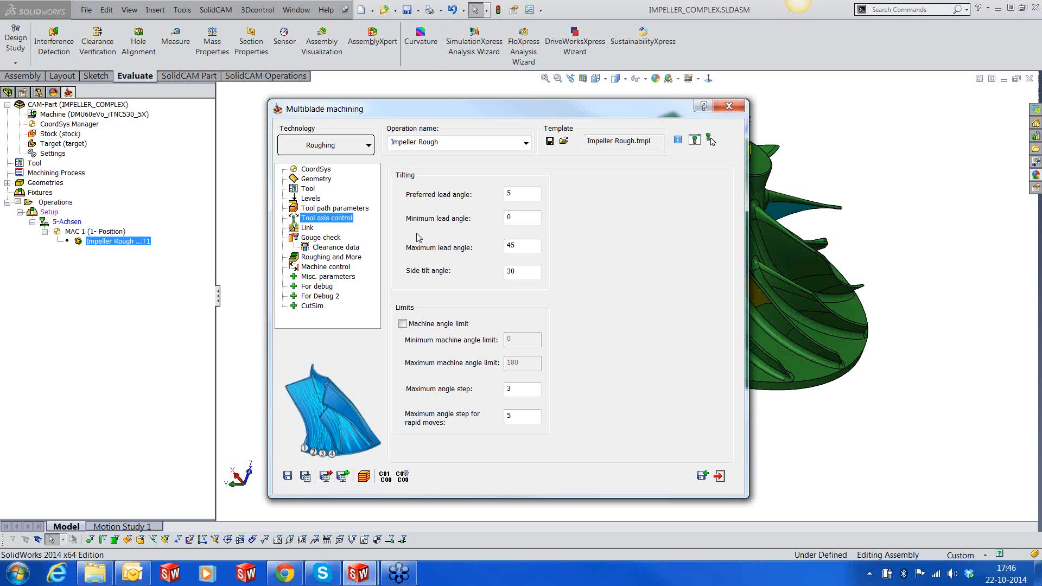
pyautogui.click(304, 228)
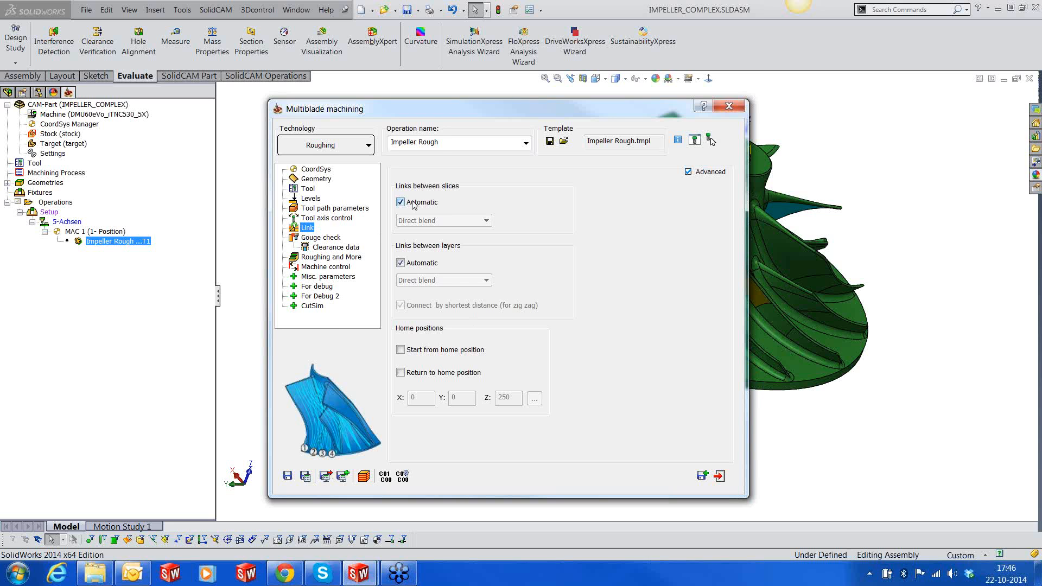
pyautogui.click(334, 238)
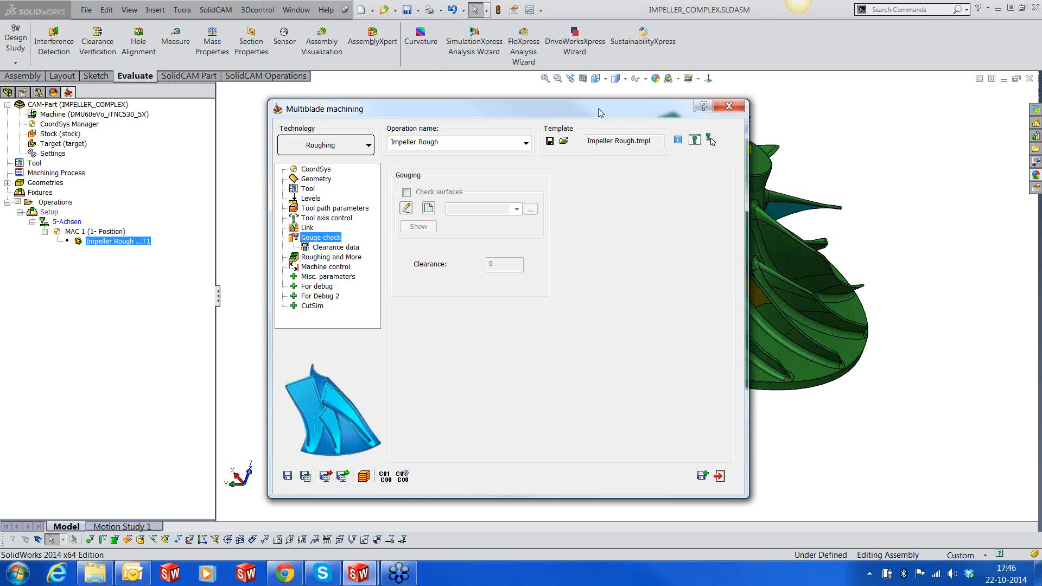
# - Examine the impeller beside the dialog and review the stock definition settings for roughing
pyautogui.moveTo(566, 113); pyautogui.dragTo(416, 121)
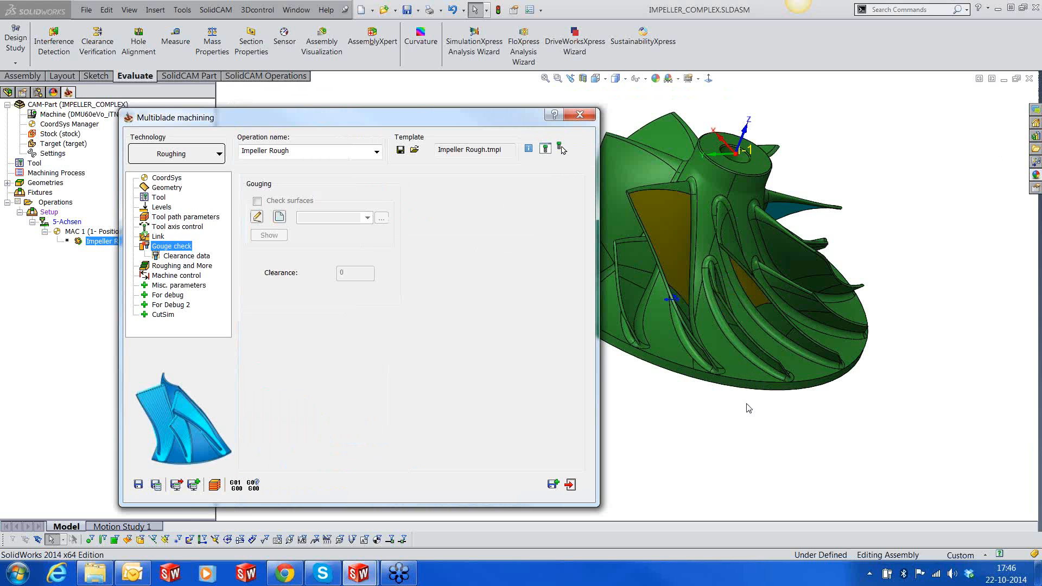
pyautogui.scroll(-3, 749, 408)
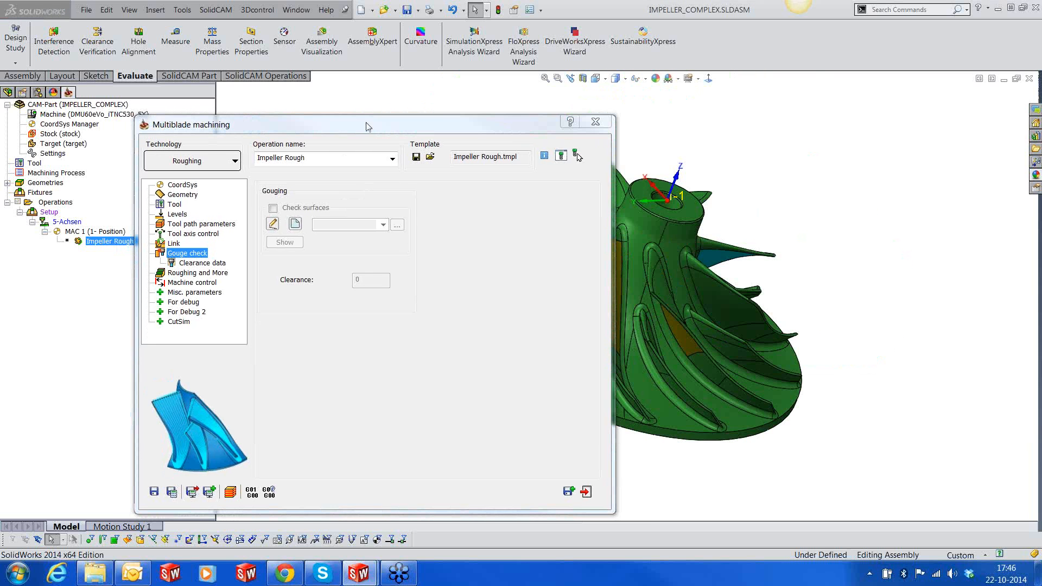
pyautogui.moveTo(367, 126); pyautogui.dragTo(236, 131)
pyautogui.click(247, 264)
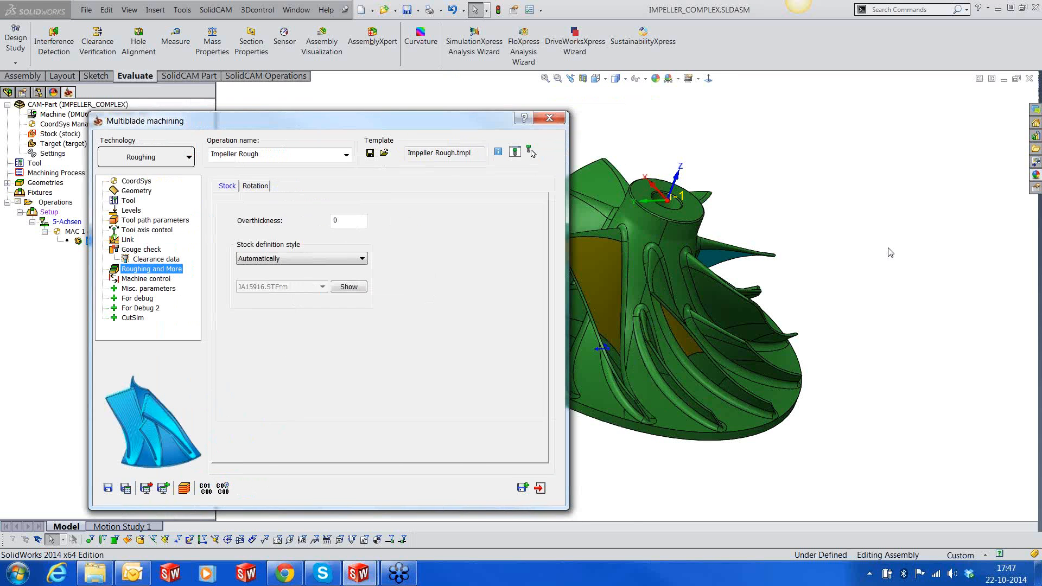
pyautogui.moveTo(890, 253); pyautogui.dragTo(700, 320, button='middle')
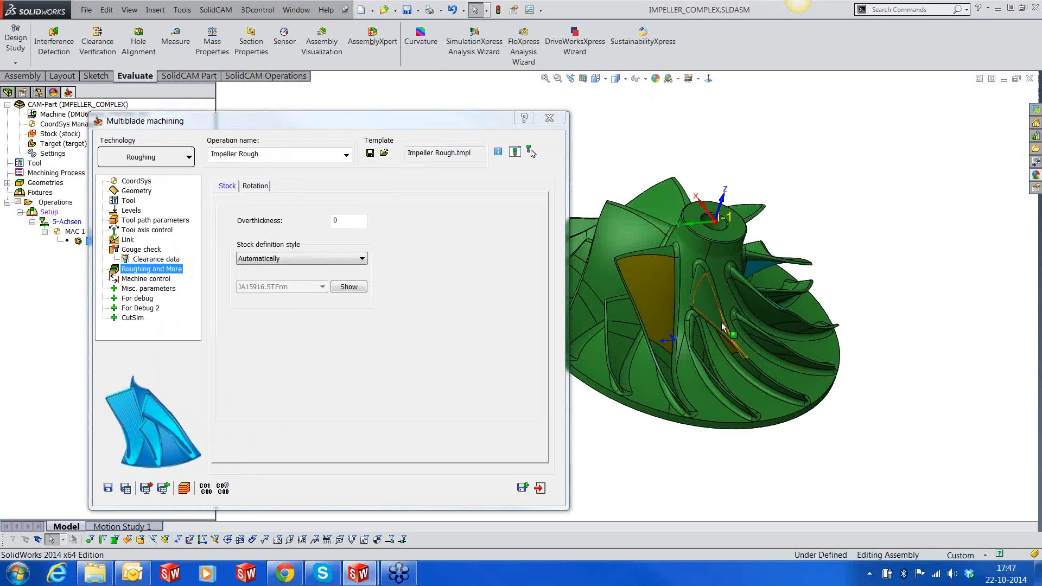
pyautogui.moveTo(722, 325); pyautogui.dragTo(702, 318, button='middle')
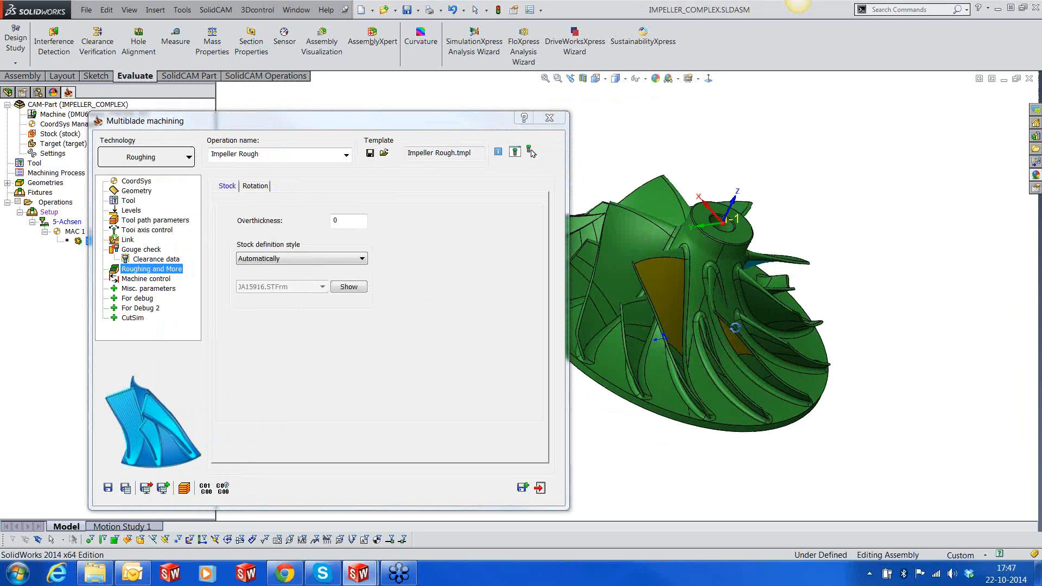
# - Set the rotation to 5 segments and limit machining to a determined number of 3
pyautogui.click(255, 185)
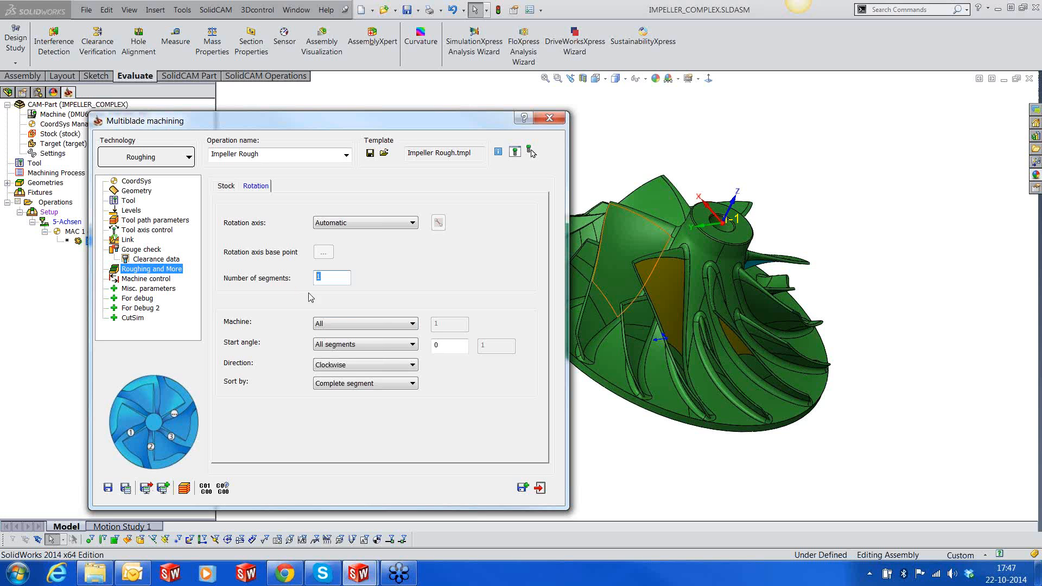
pyautogui.click(377, 324)
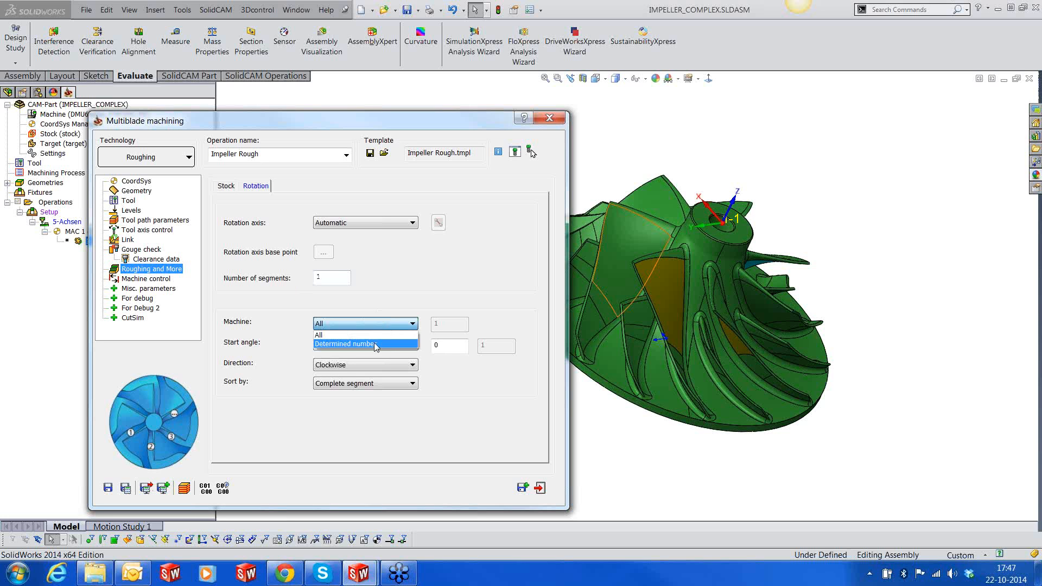
pyautogui.click(330, 278)
pyautogui.doubleClick(326, 278)
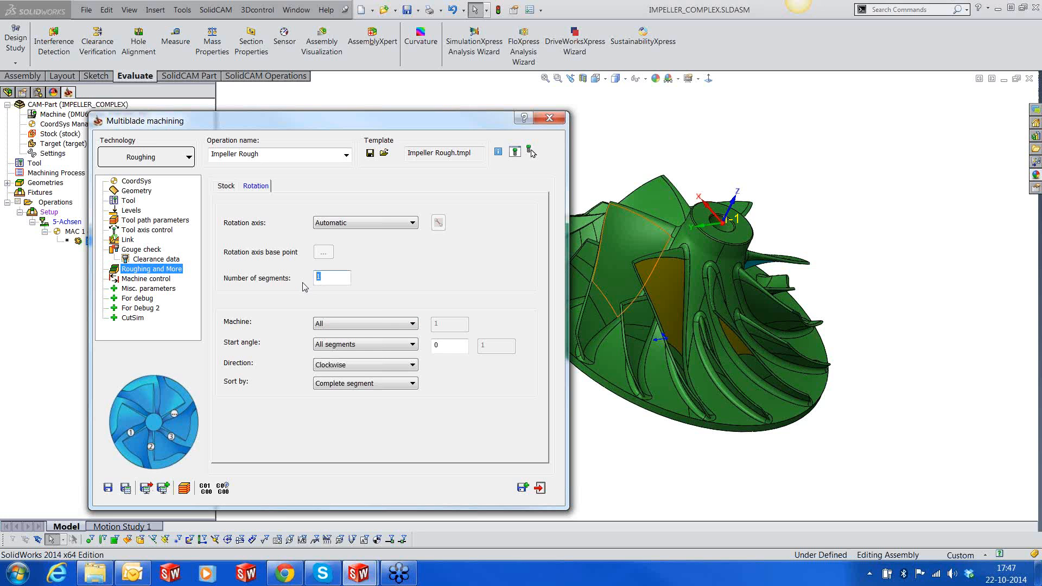
pyautogui.write('5')
pyautogui.click(333, 324)
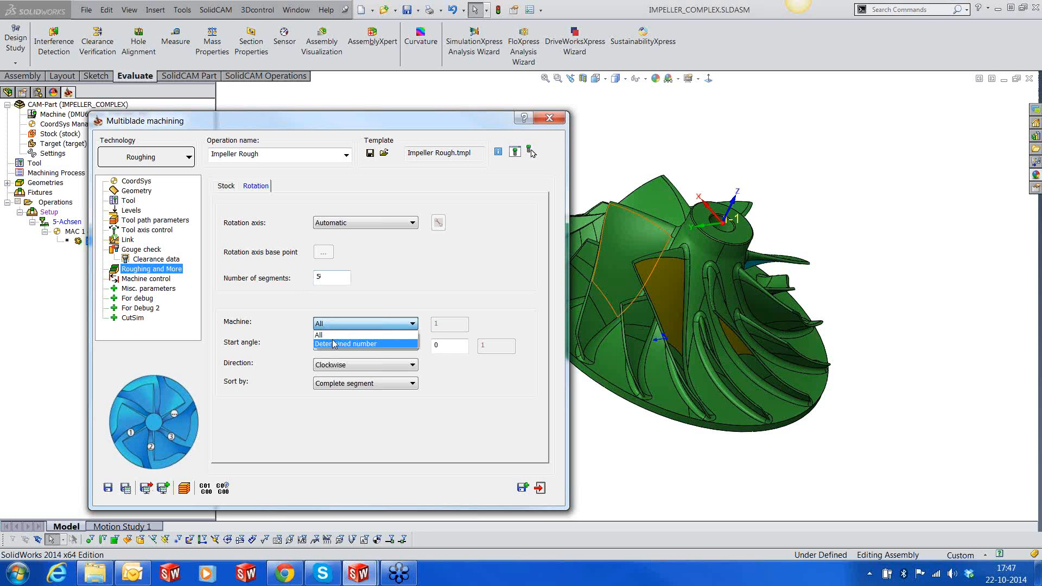
pyautogui.click(333, 343)
pyautogui.doubleClick(428, 327)
pyautogui.write('3')
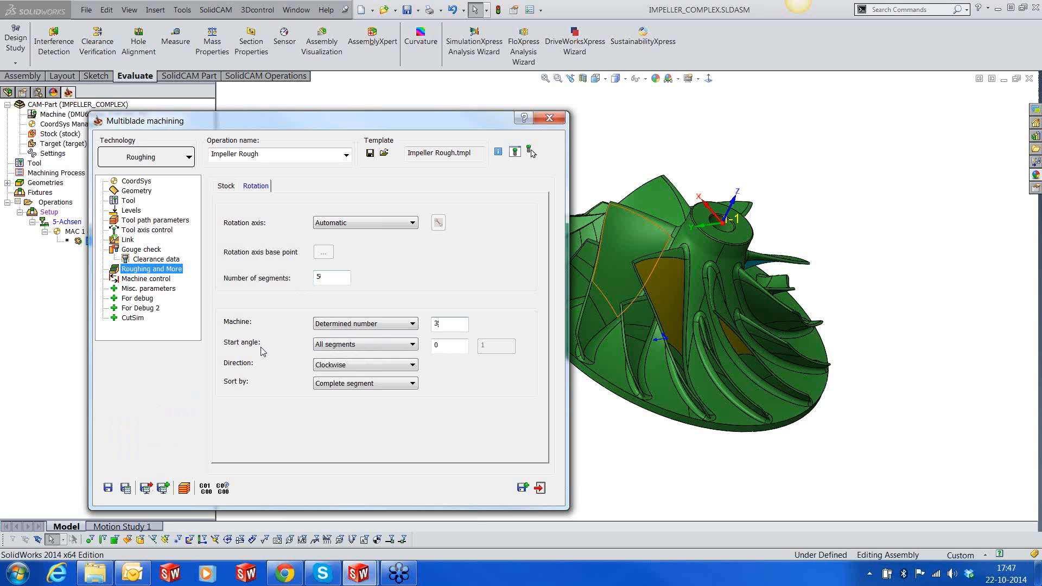
# - Keep the start angle applied to all segments, calculate 360/5, and enter a start angle of 72
pyautogui.click(412, 345)
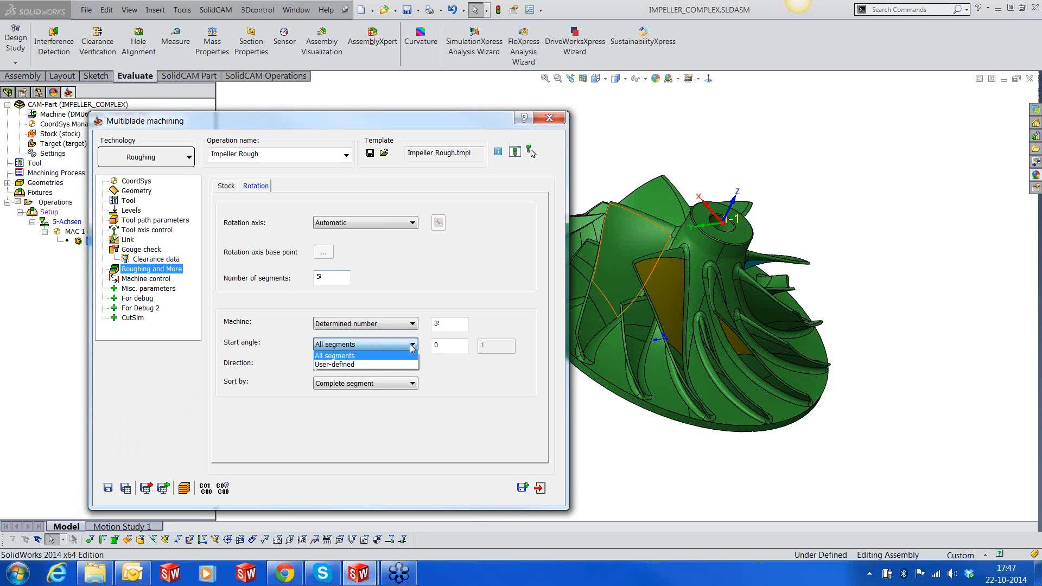
pyautogui.click(390, 356)
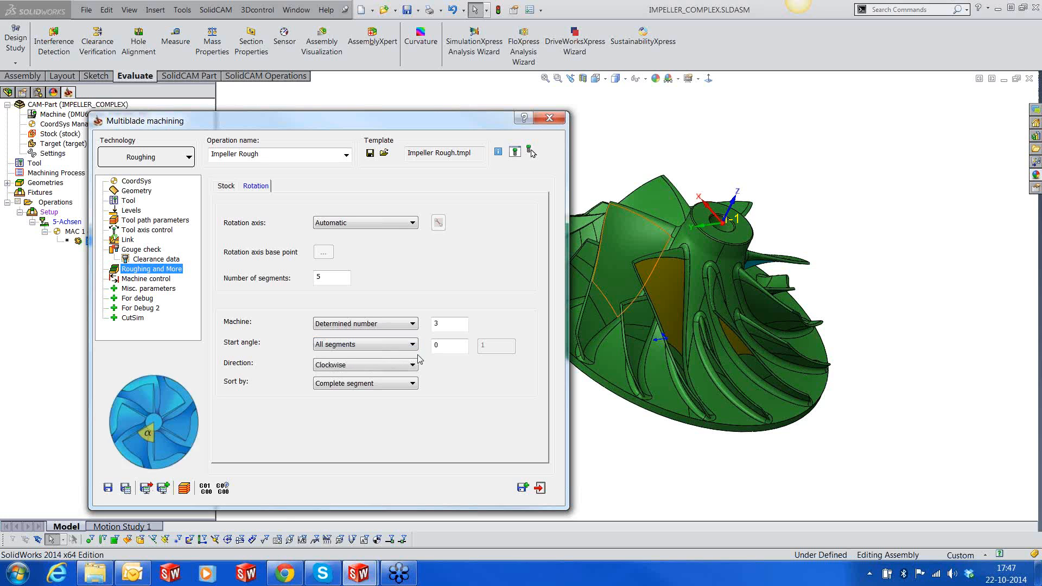
pyautogui.doubleClick(437, 345)
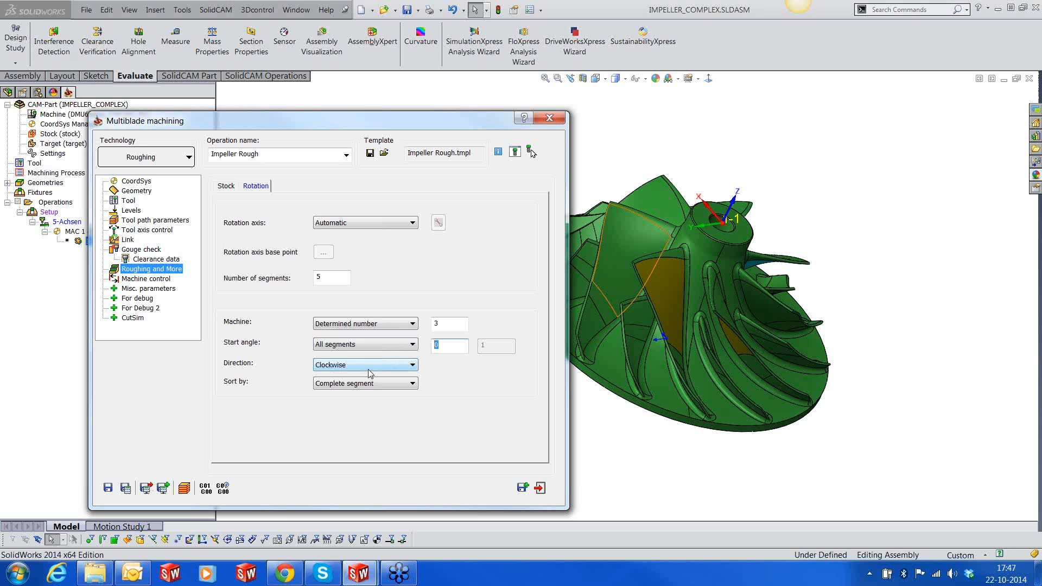
pyautogui.write('360/5')
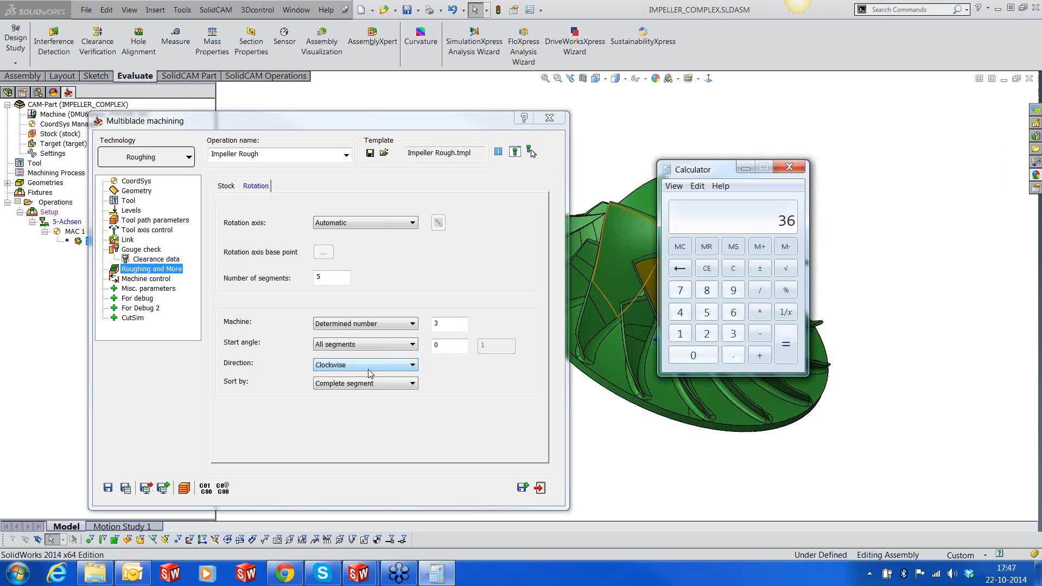
pyautogui.press('Return')
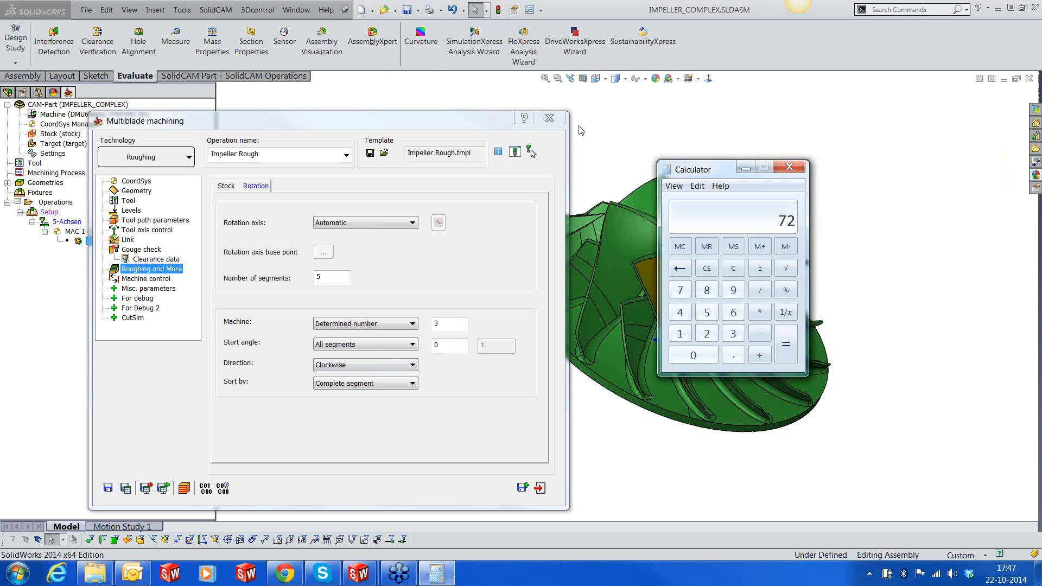
pyautogui.click(744, 169)
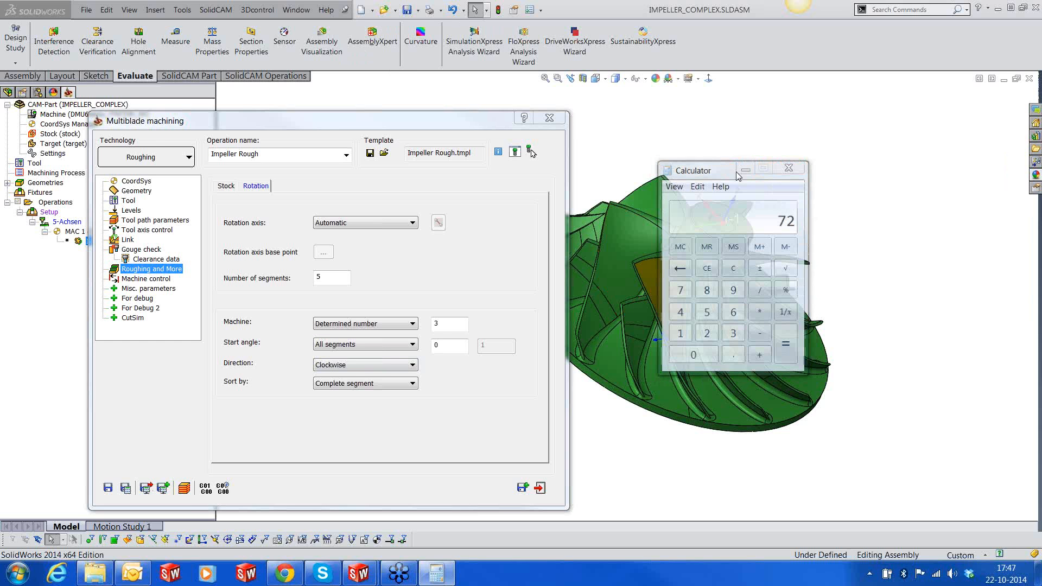
pyautogui.write('72')
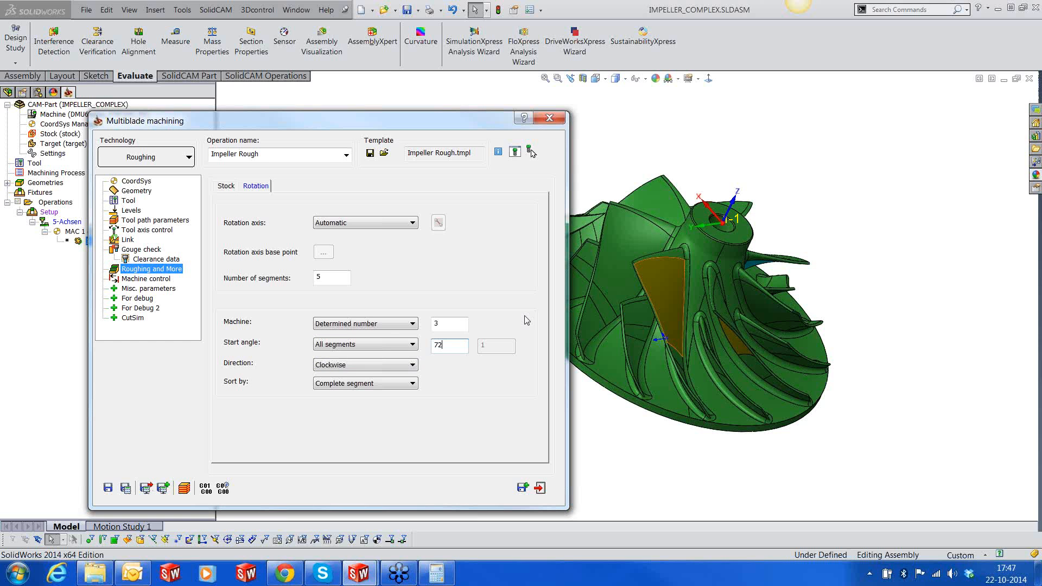
# - Switch the start angle definition to User-defined and select its value for editing
pyautogui.click(400, 344)
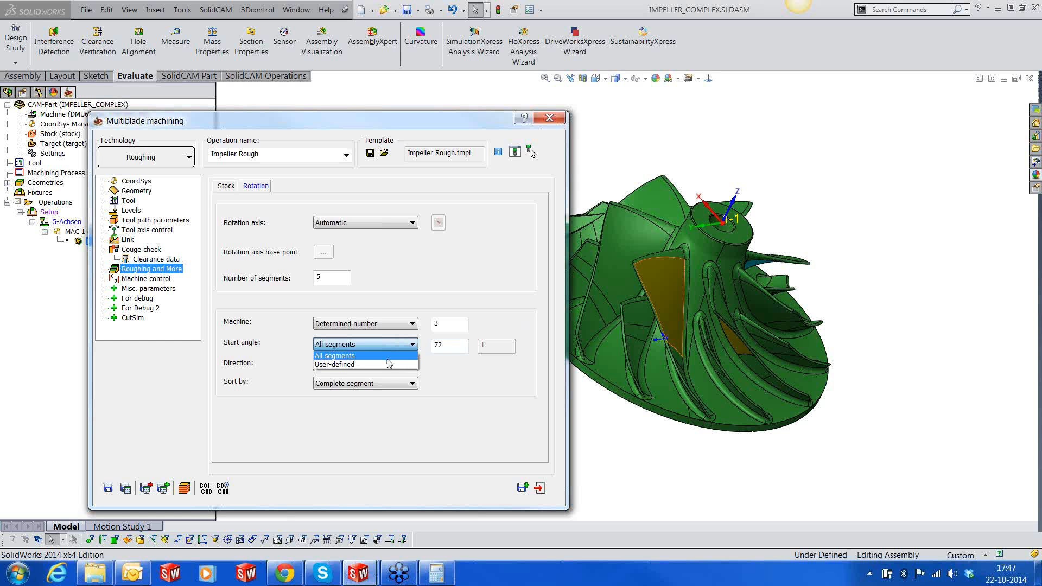
pyautogui.click(389, 363)
pyautogui.click(490, 346)
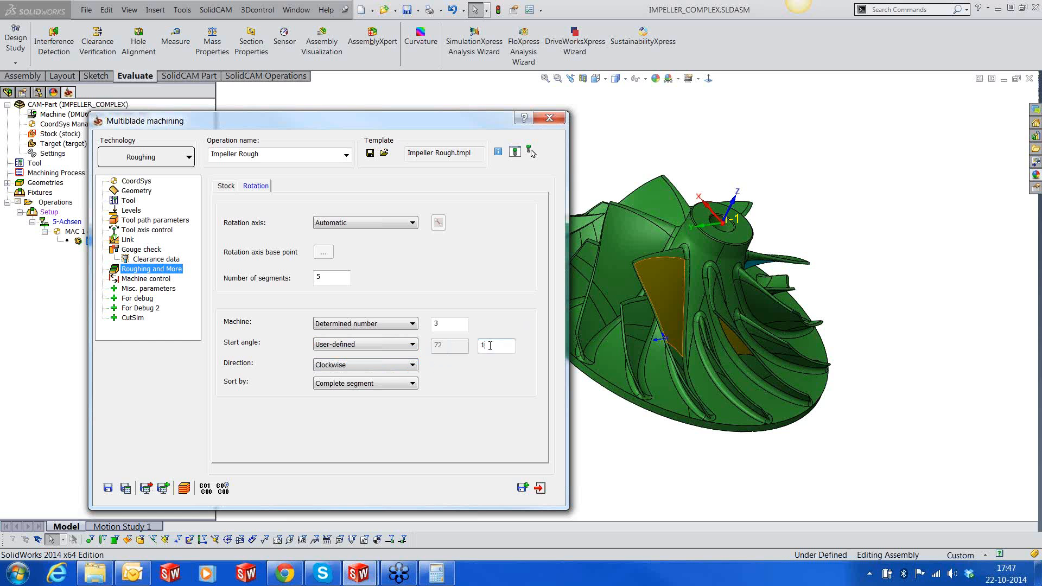
pyautogui.doubleClick(490, 345)
# - Reset the rotation to 1 segment with all machined, and a start angle of 0 for all segments
pyautogui.doubleClick(319, 278)
pyautogui.write('1')
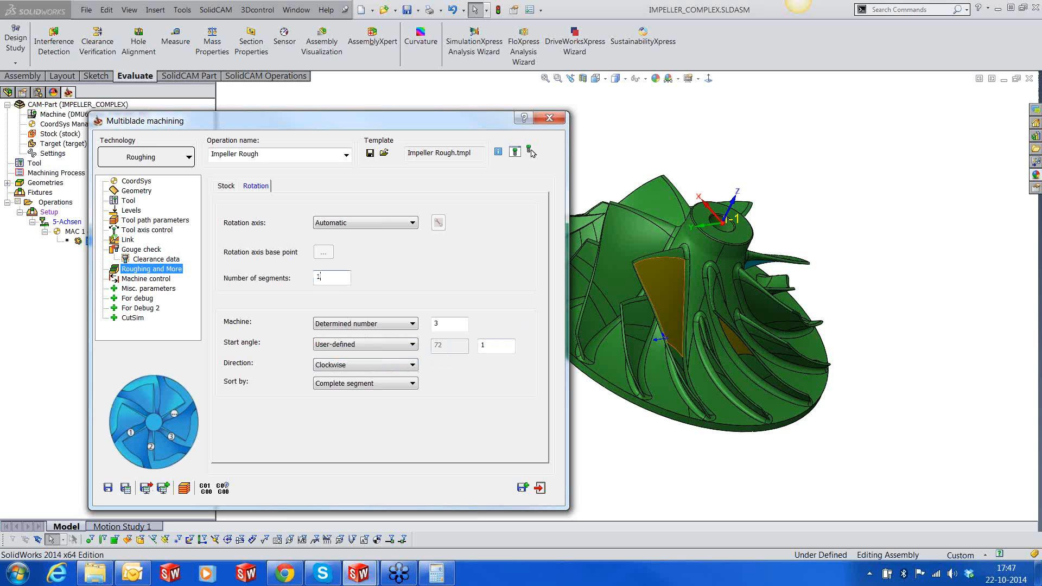
pyautogui.click(341, 325)
pyautogui.click(391, 335)
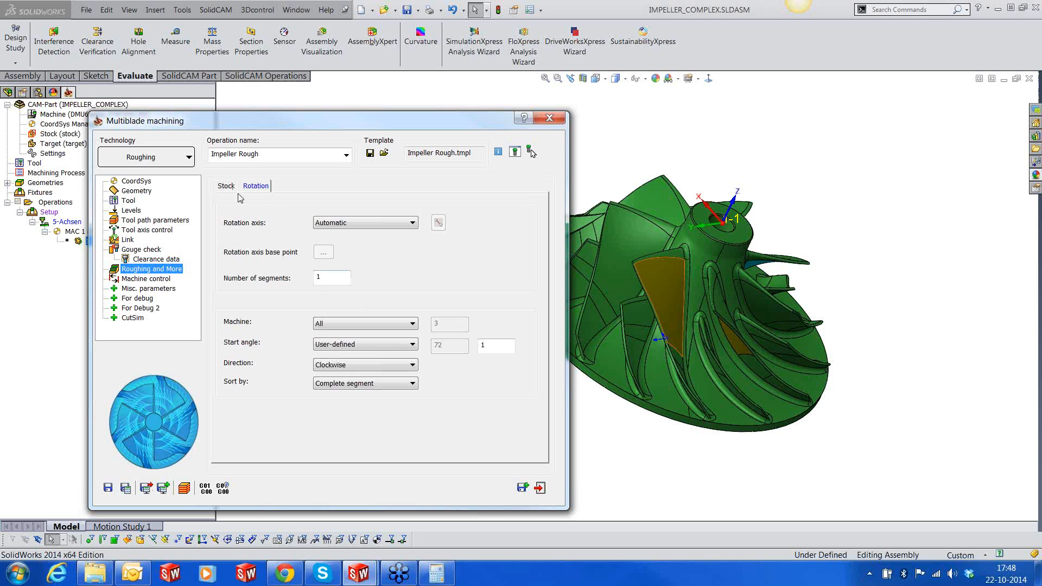
pyautogui.click(359, 344)
pyautogui.click(357, 355)
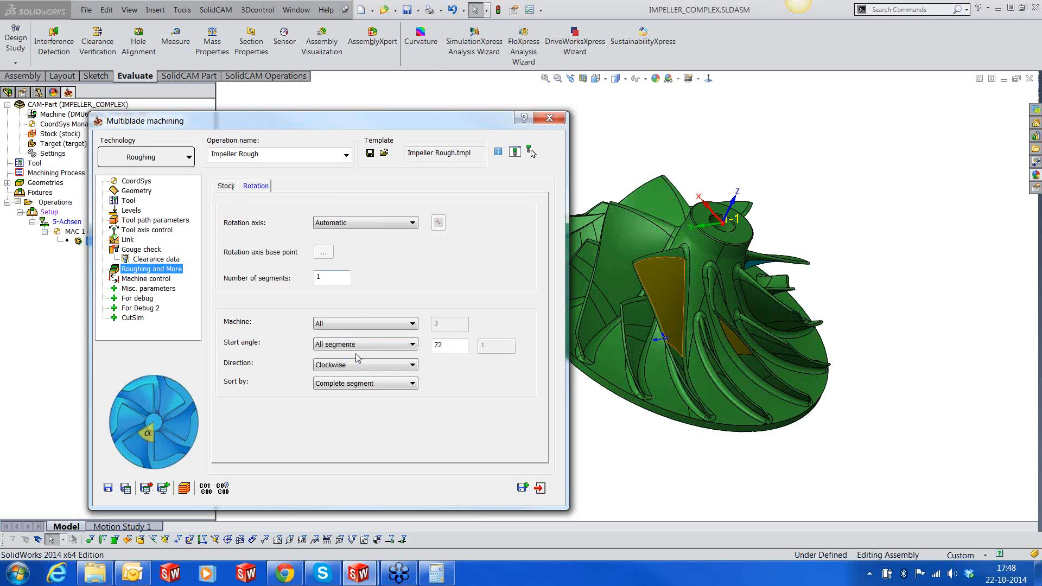
pyautogui.doubleClick(438, 345)
pyautogui.write('0')
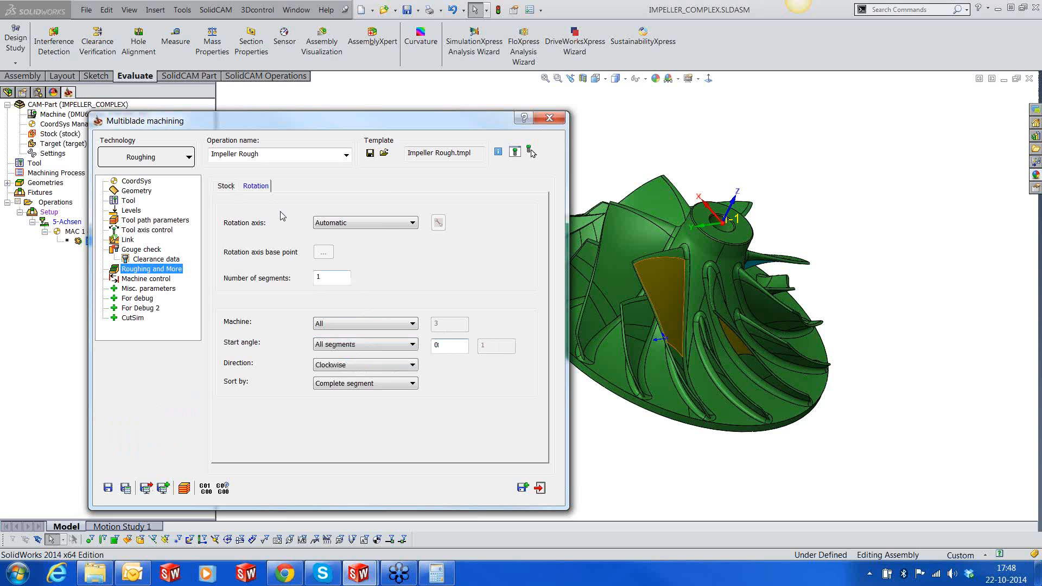
# - Review the stock and machine control settings of the roughing operation and close it
pyautogui.click(231, 185)
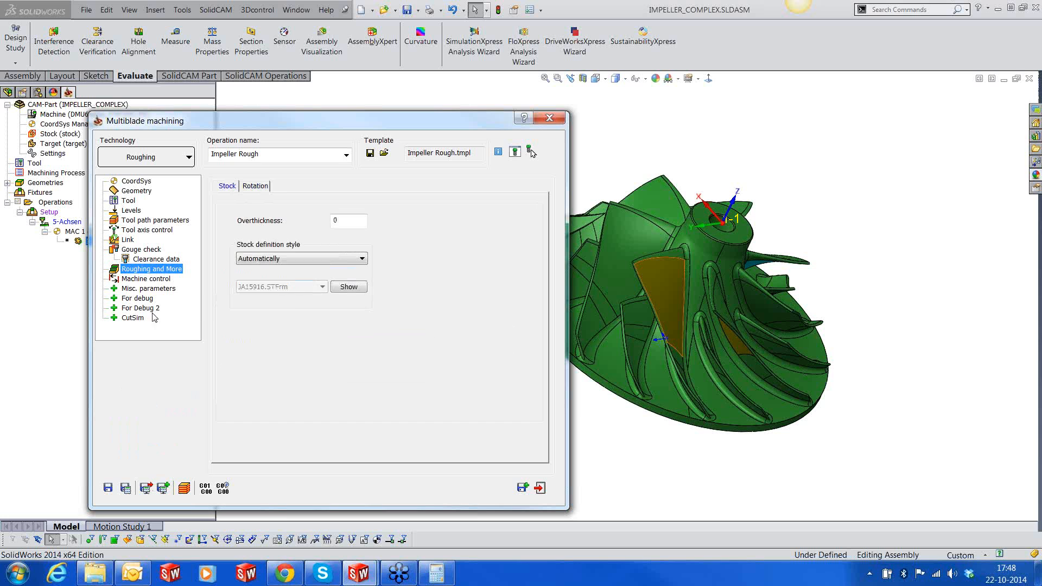
pyautogui.click(136, 279)
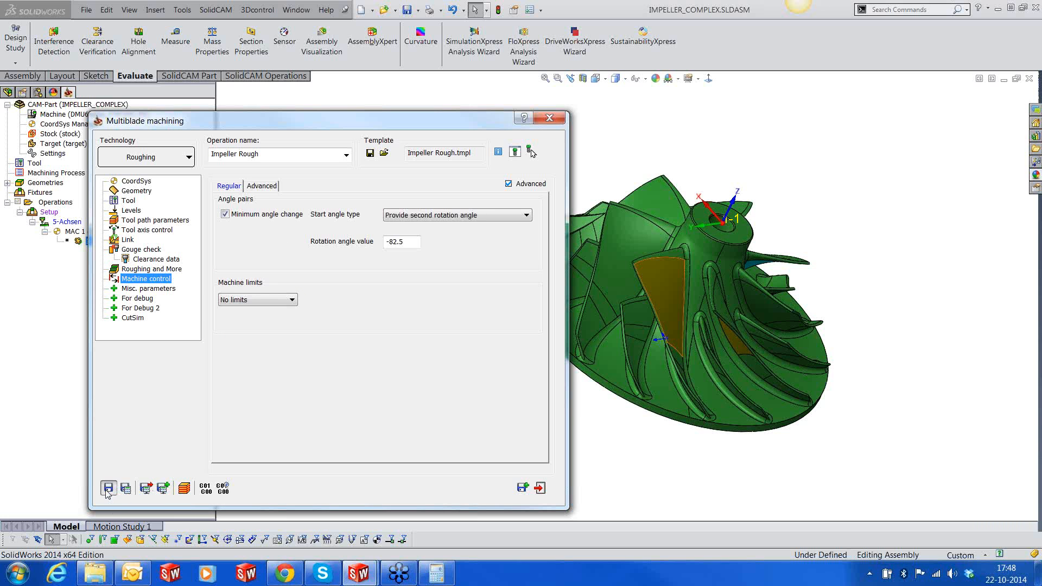
pyautogui.click(539, 488)
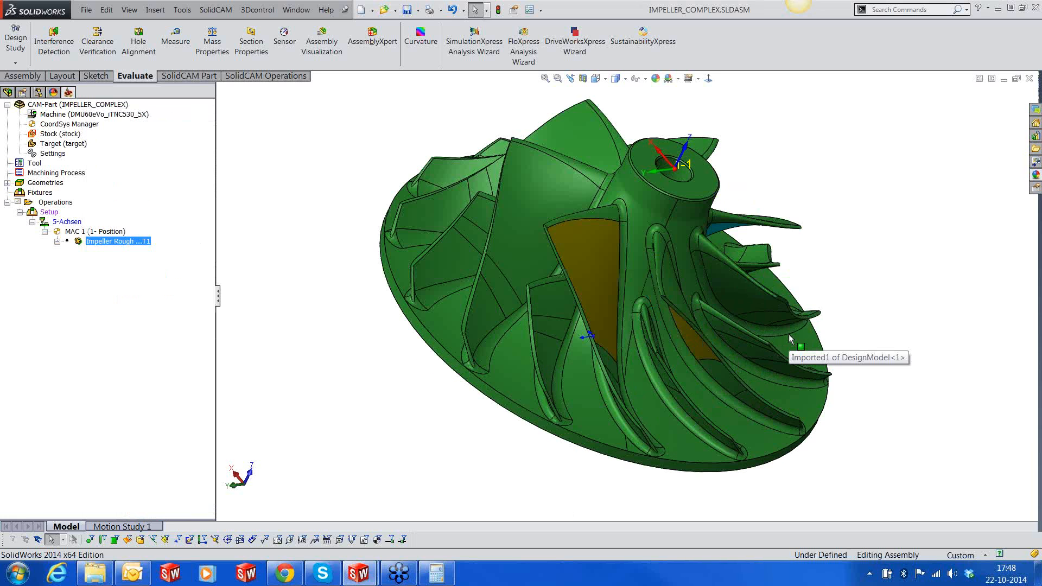
# - Calculate the Impeller Rough operation as a parallel operation on the local computer
pyautogui.moveTo(790, 339); pyautogui.dragTo(676, 332, button='middle')
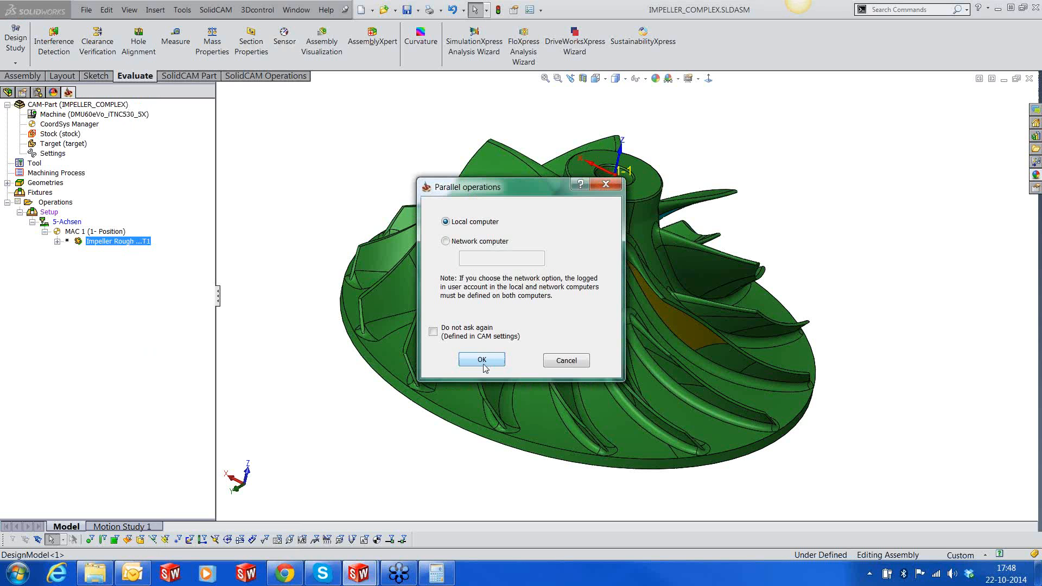
pyautogui.click(478, 365)
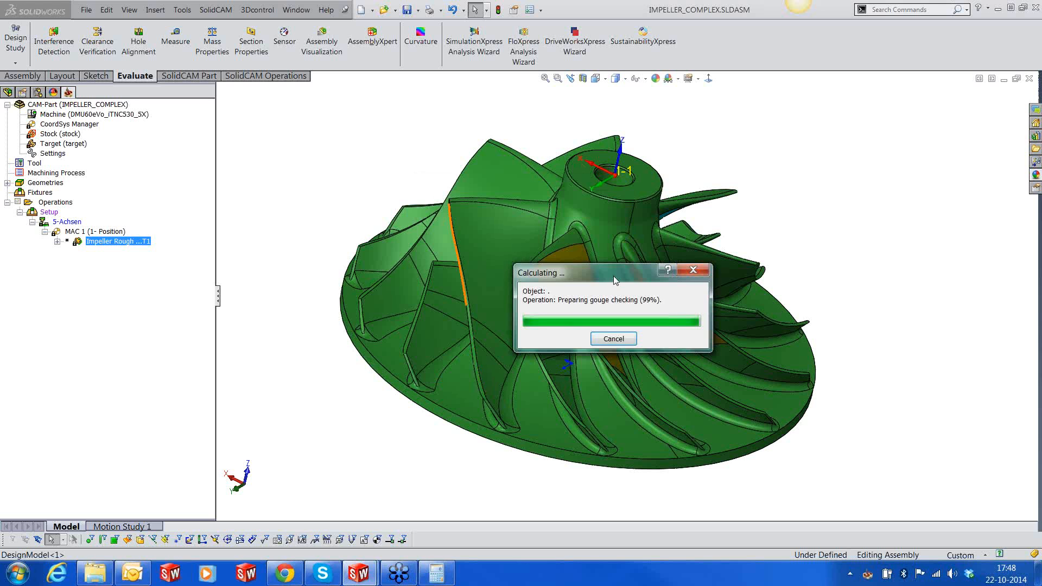
pyautogui.moveTo(613, 274); pyautogui.dragTo(397, 77)
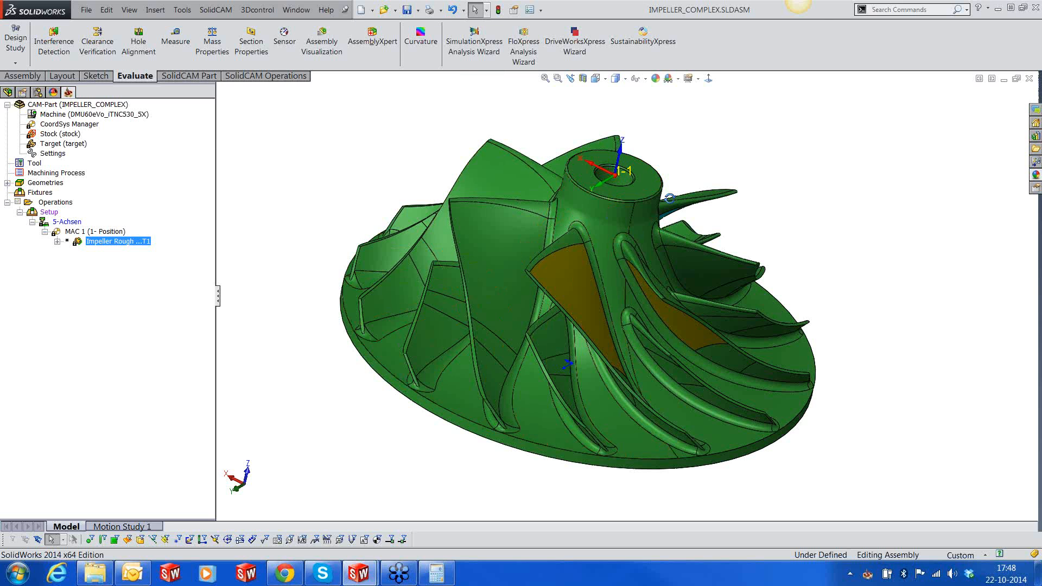
# - Add an operation from the Impeller Finish template, using coordinate system MAC 1 (1- Position) and submachine 5-Achsen
pyautogui.moveTo(670, 198); pyautogui.dragTo(467, 266, button='middle')
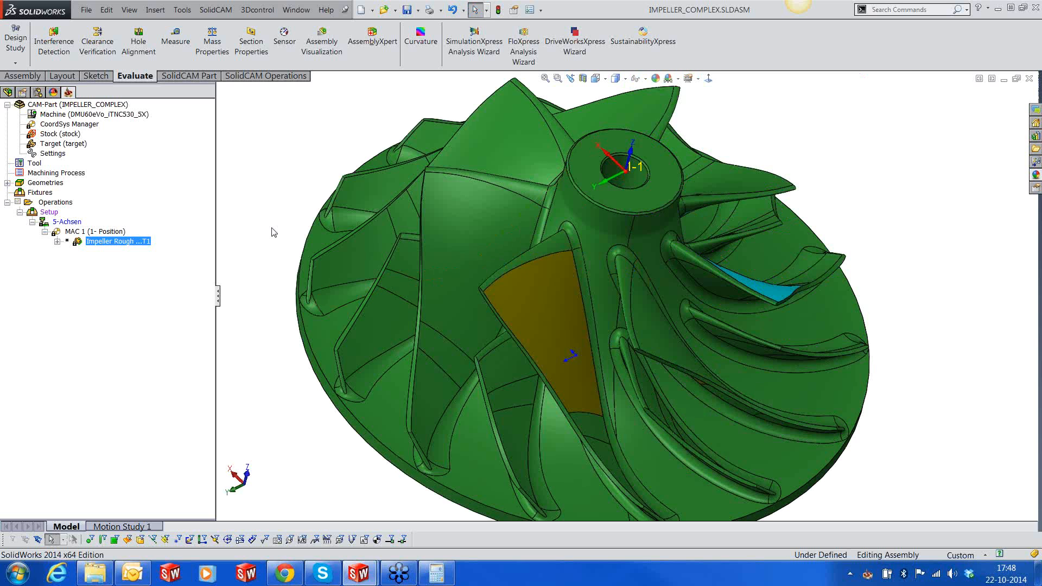
pyautogui.press('f')
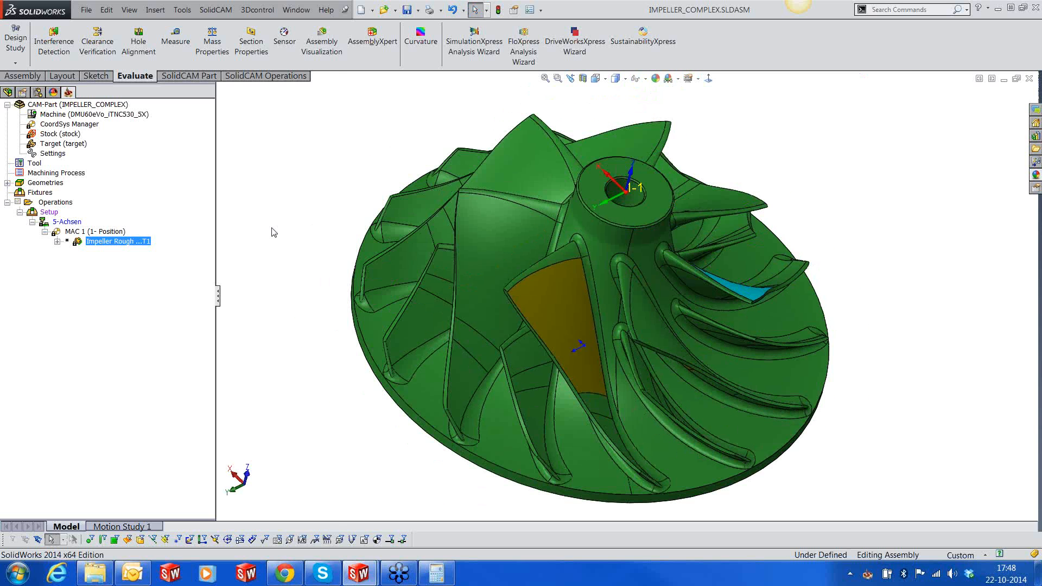
pyautogui.rightClick(140, 241)
pyautogui.click(224, 90)
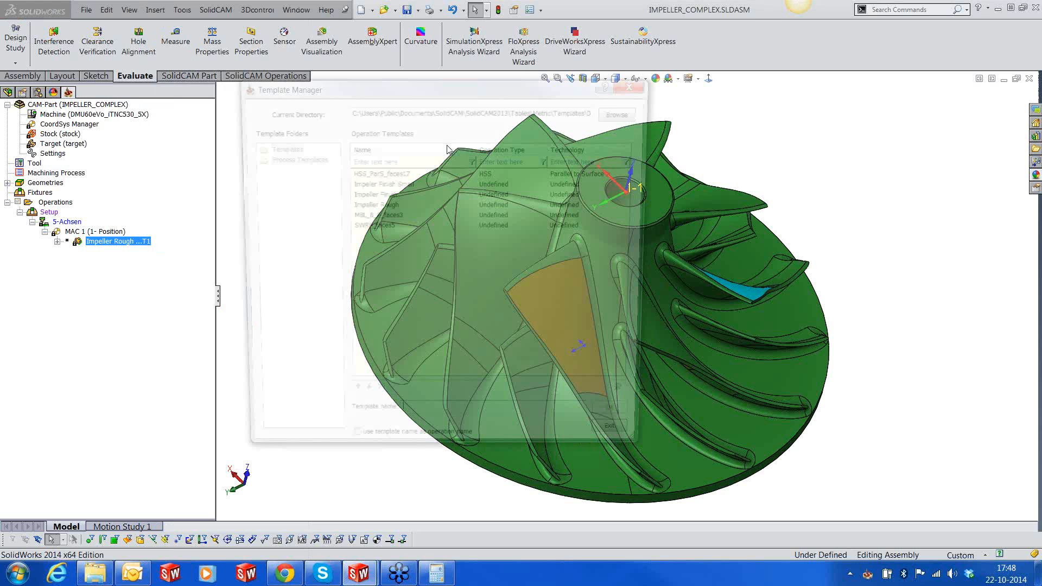
pyautogui.click(491, 193)
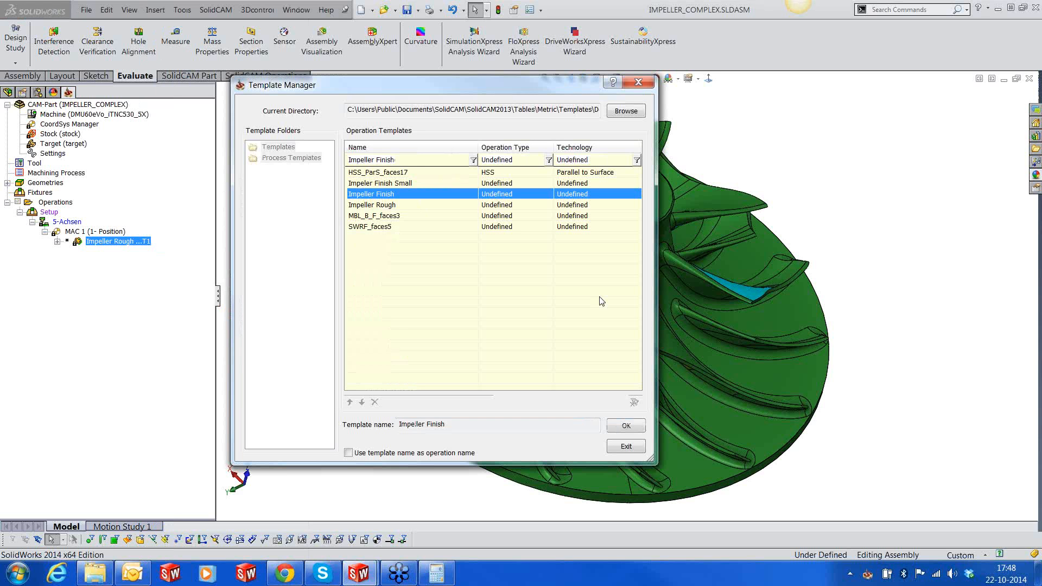
pyautogui.click(625, 431)
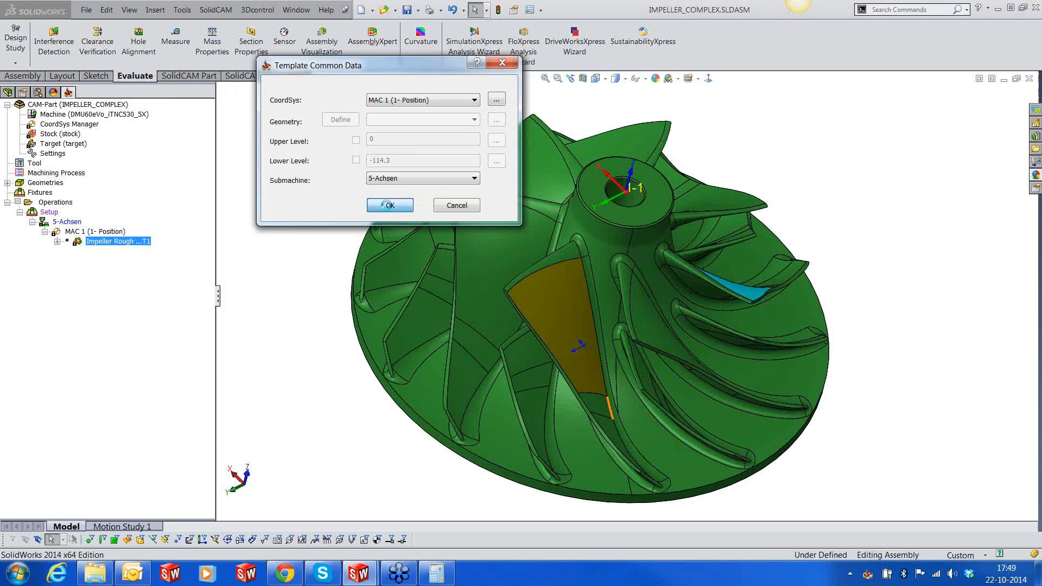
pyautogui.click(388, 205)
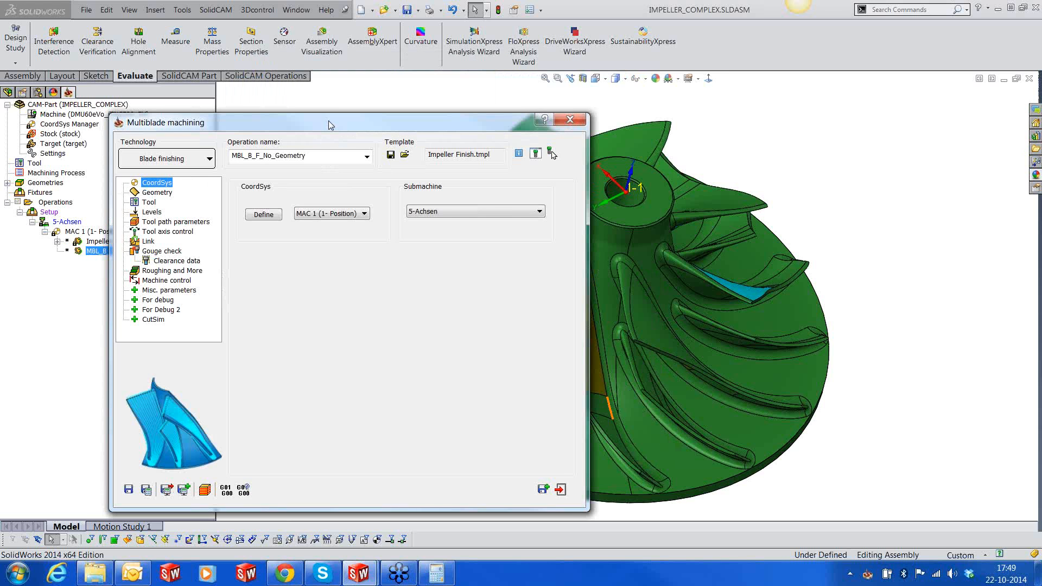
# - Assign faces6 as the blades, splitters and fillets geometry and faces1 as the hub geometry of the blade finishing operation
pyautogui.moveTo(329, 124); pyautogui.dragTo(466, 104)
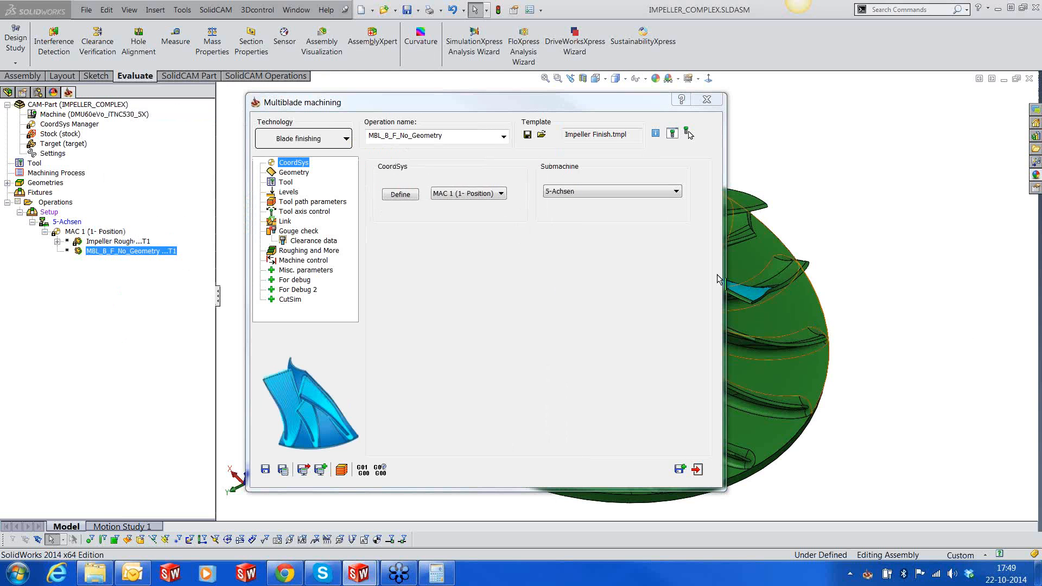
pyautogui.click(307, 173)
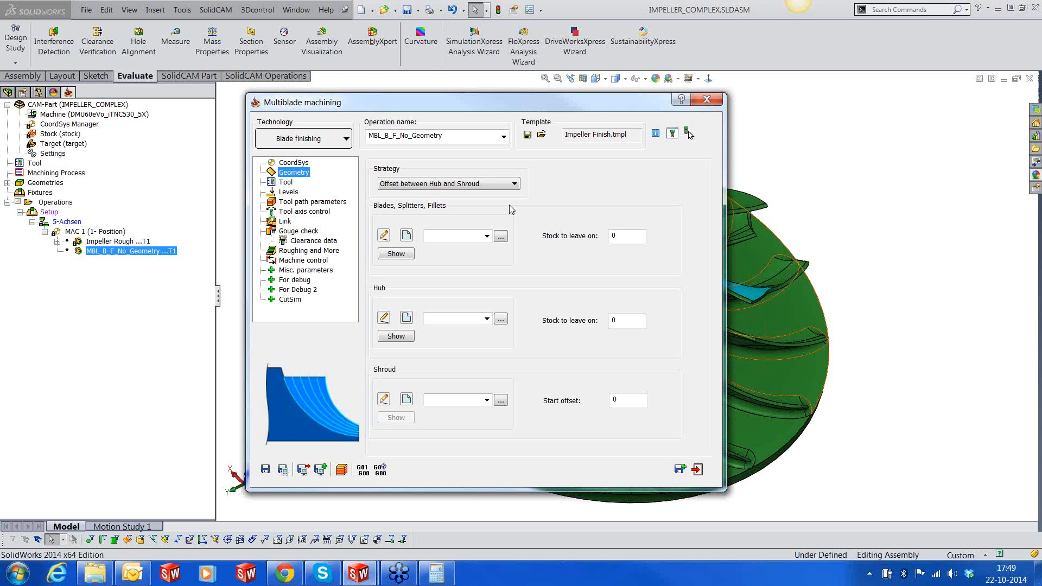
pyautogui.click(500, 237)
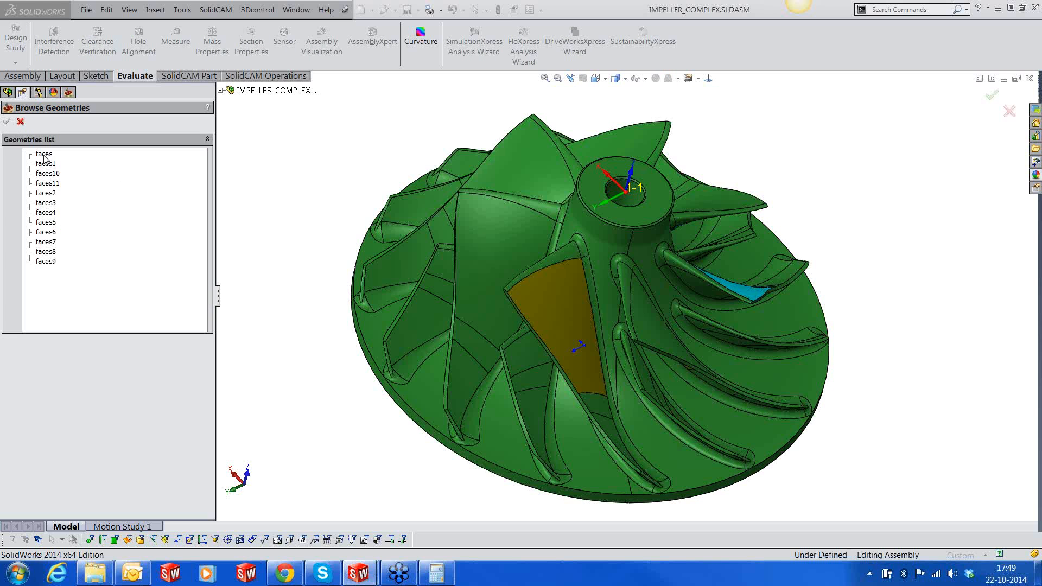
pyautogui.click(54, 232)
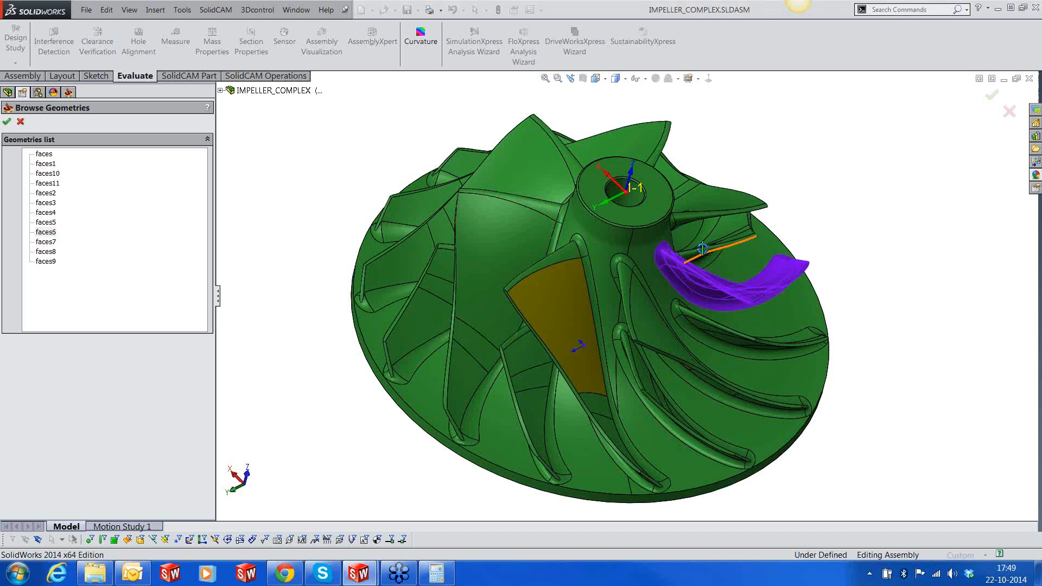
pyautogui.moveTo(702, 248); pyautogui.dragTo(608, 314, button='middle')
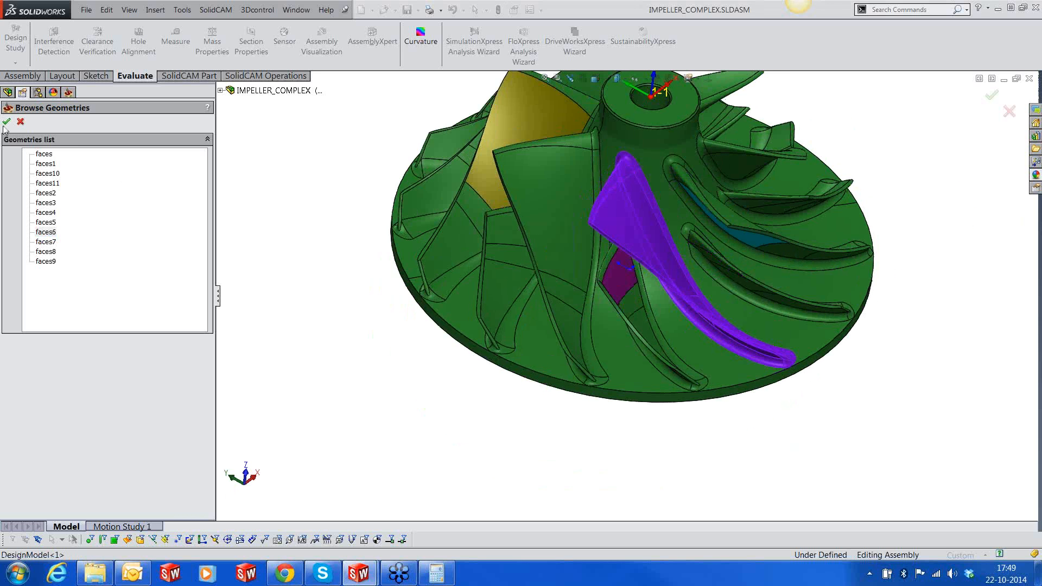
pyautogui.click(7, 121)
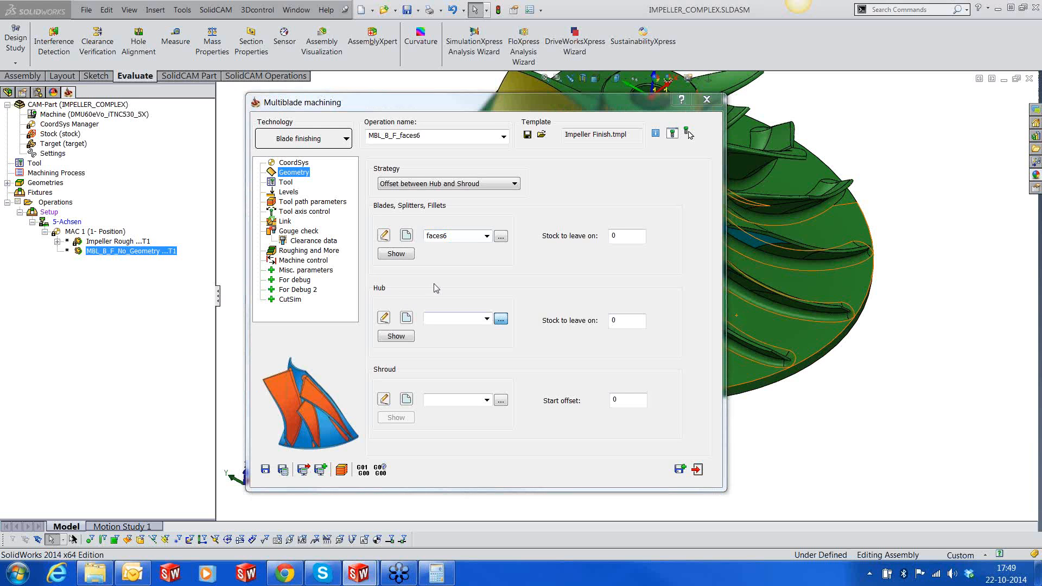
pyautogui.click(46, 164)
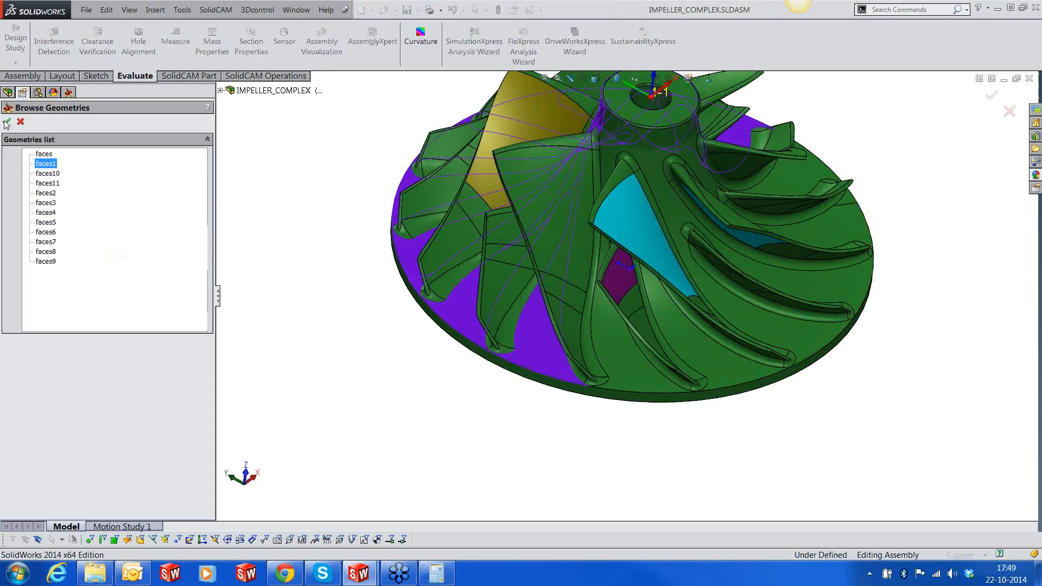
pyautogui.click(6, 121)
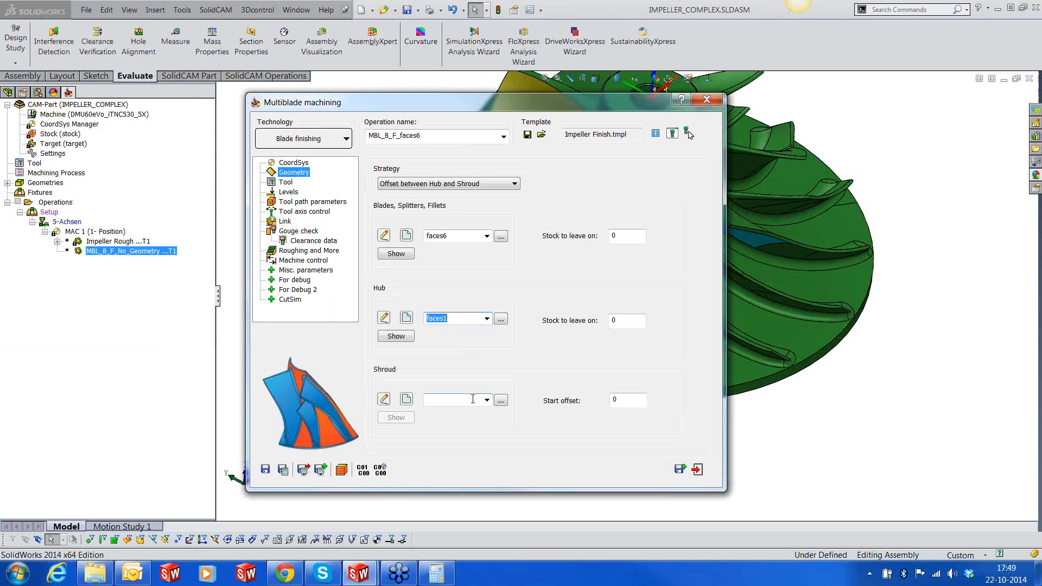
# - Assign faces2 as the shroud geometry, checking the highlighted blade-edge faces on the impeller before accepting
pyautogui.click(500, 400)
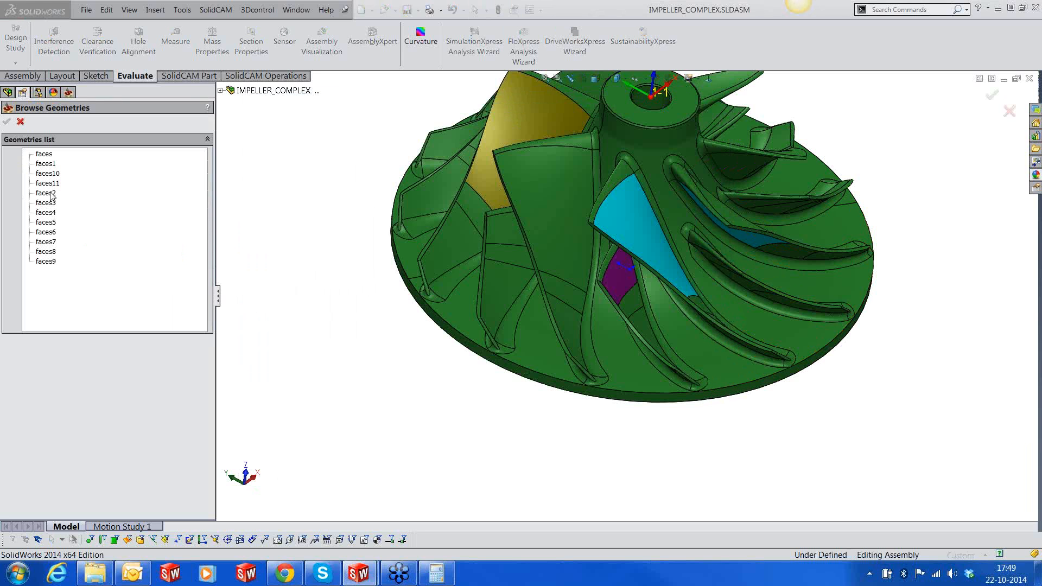
pyautogui.click(47, 193)
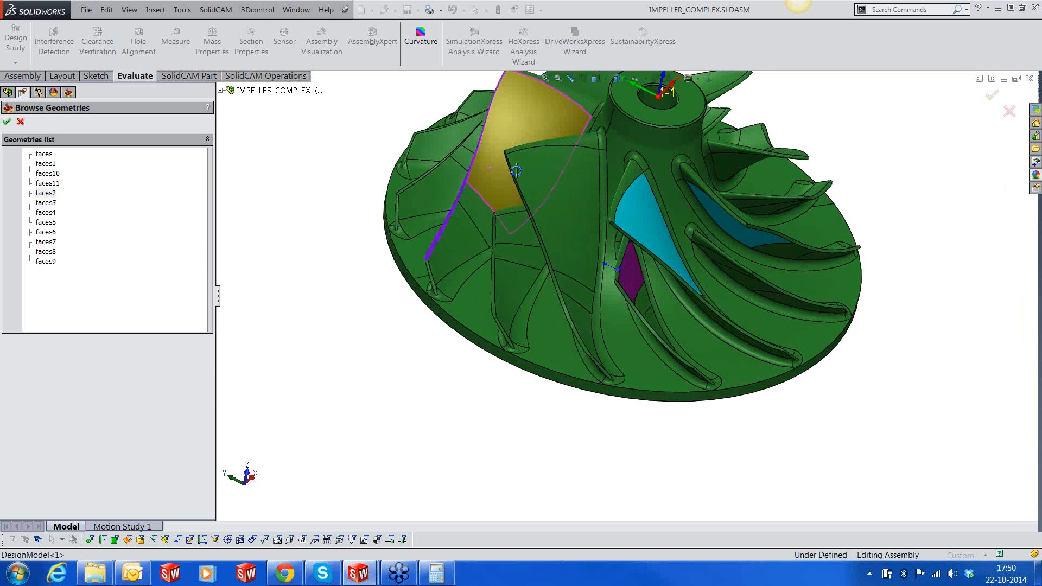
pyautogui.moveTo(516, 171); pyautogui.dragTo(556, 201, button='middle')
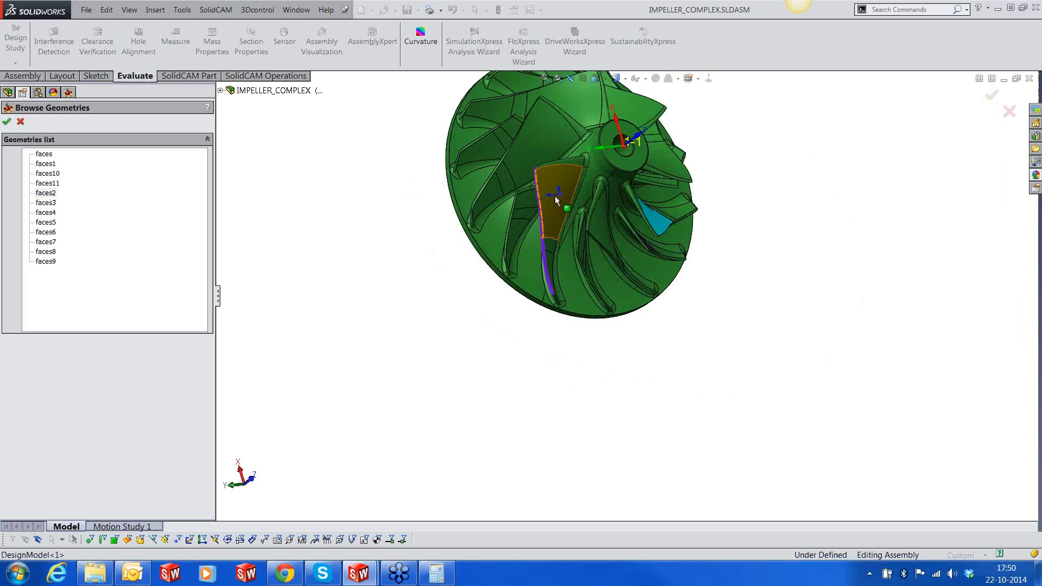
pyautogui.scroll(-4, 556, 200)
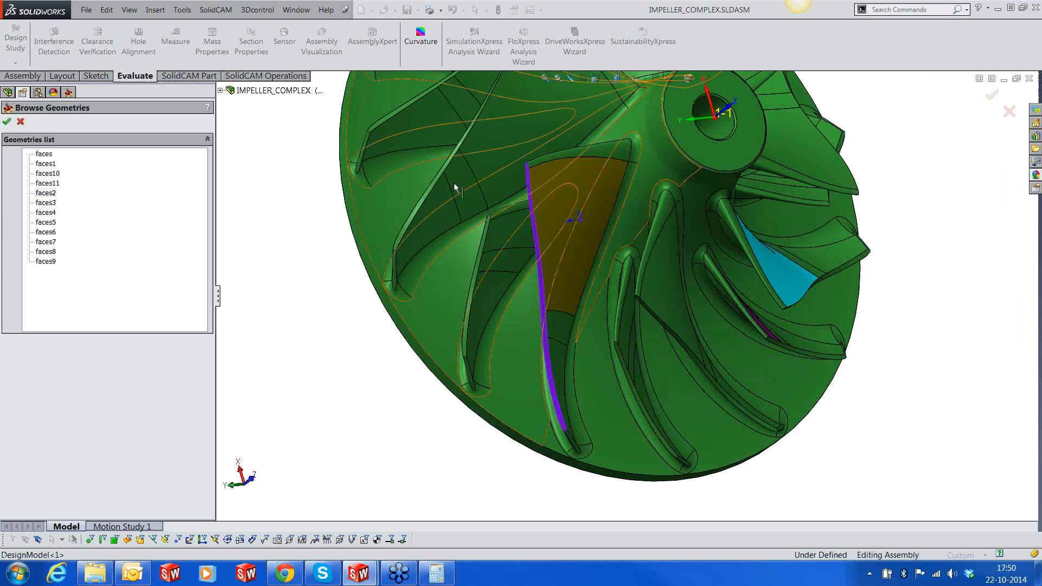
pyautogui.moveTo(453, 182); pyautogui.dragTo(573, 269, button='middle')
pyautogui.scroll(4, 624, 288)
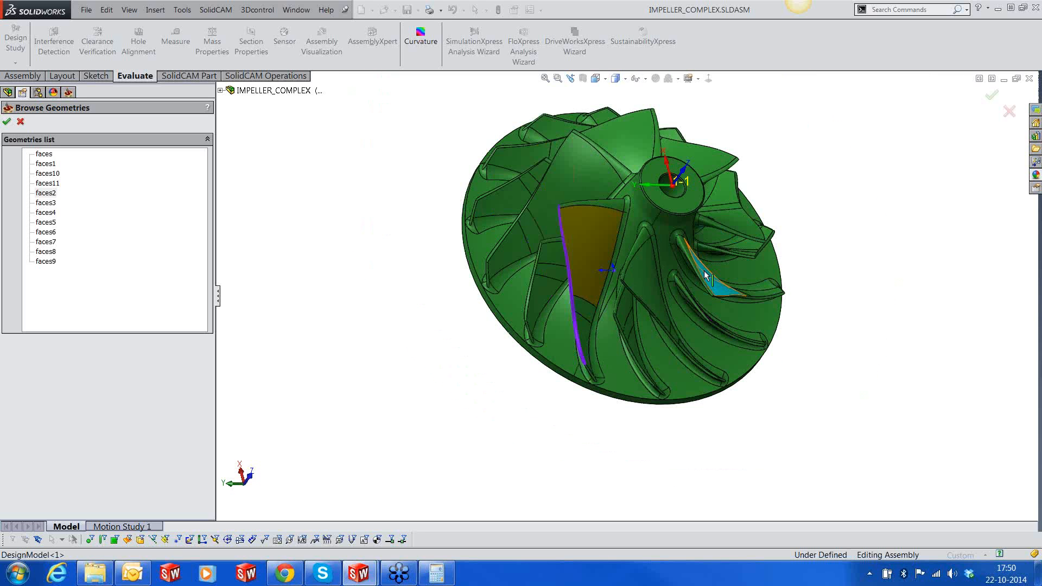
pyautogui.scroll(-2, 705, 275)
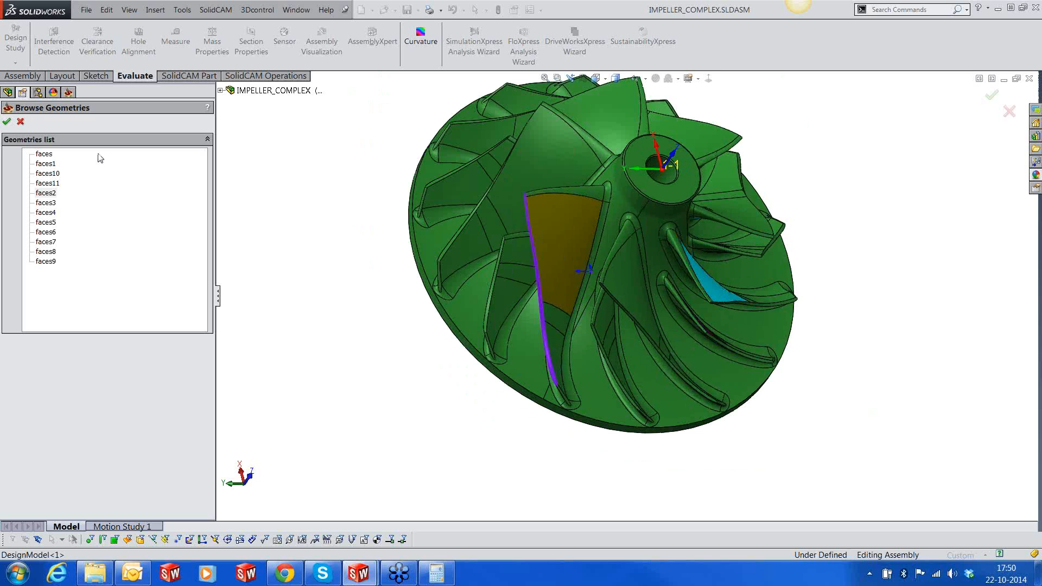
pyautogui.click(7, 122)
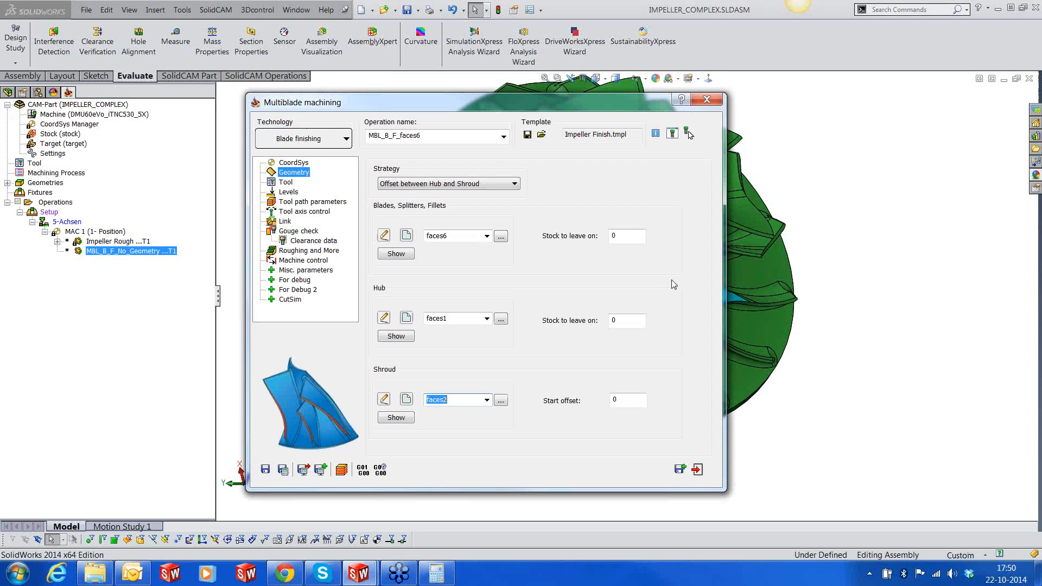
# - Review the finishing operation's tool, clearance levels, surface quality, layer distance, and start and end area percentages
pyautogui.click(285, 182)
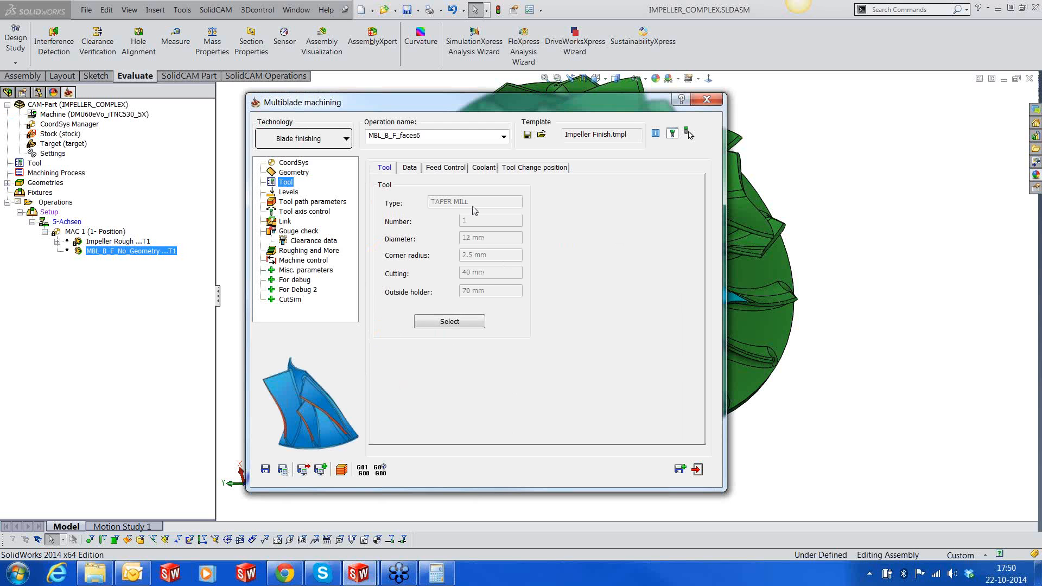
pyautogui.click(293, 193)
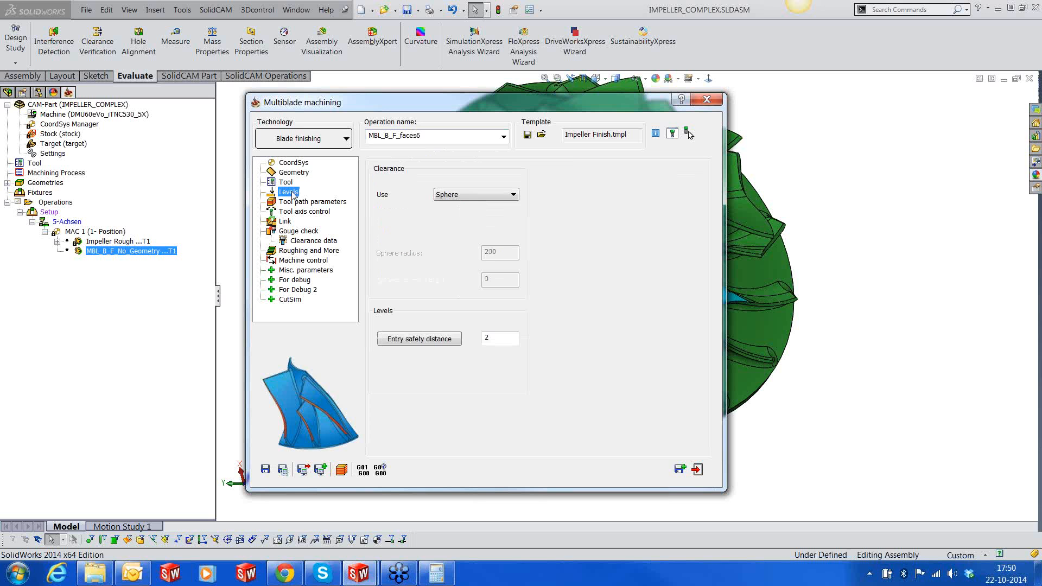
pyautogui.click(298, 202)
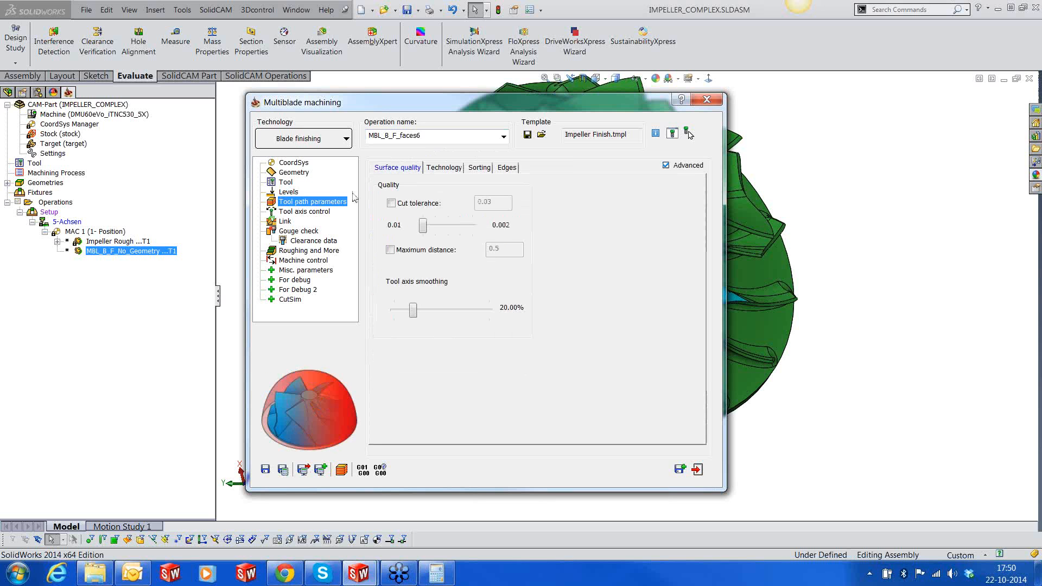
pyautogui.click(443, 168)
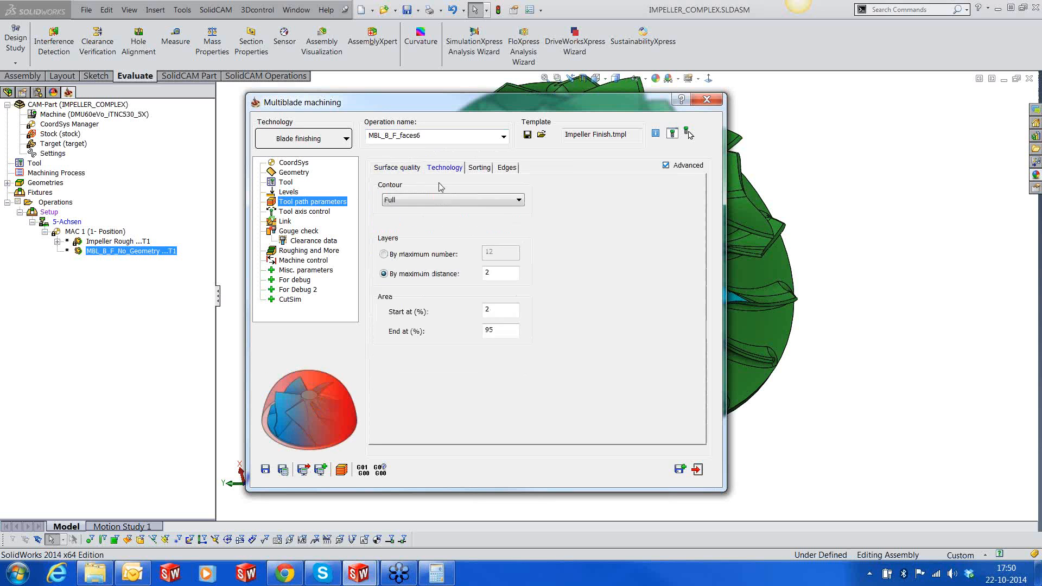
pyautogui.doubleClick(491, 273)
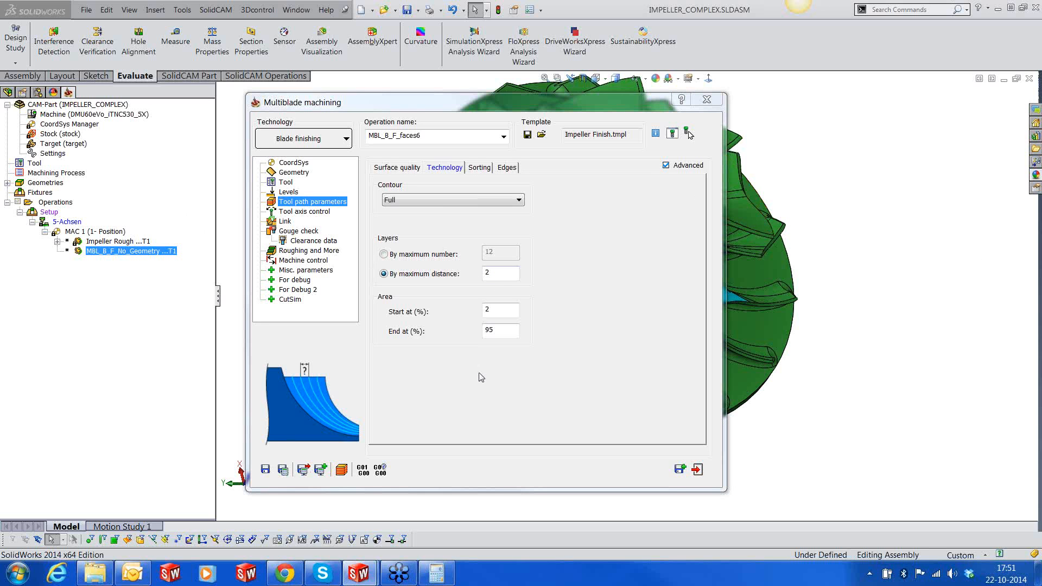
pyautogui.doubleClick(484, 309)
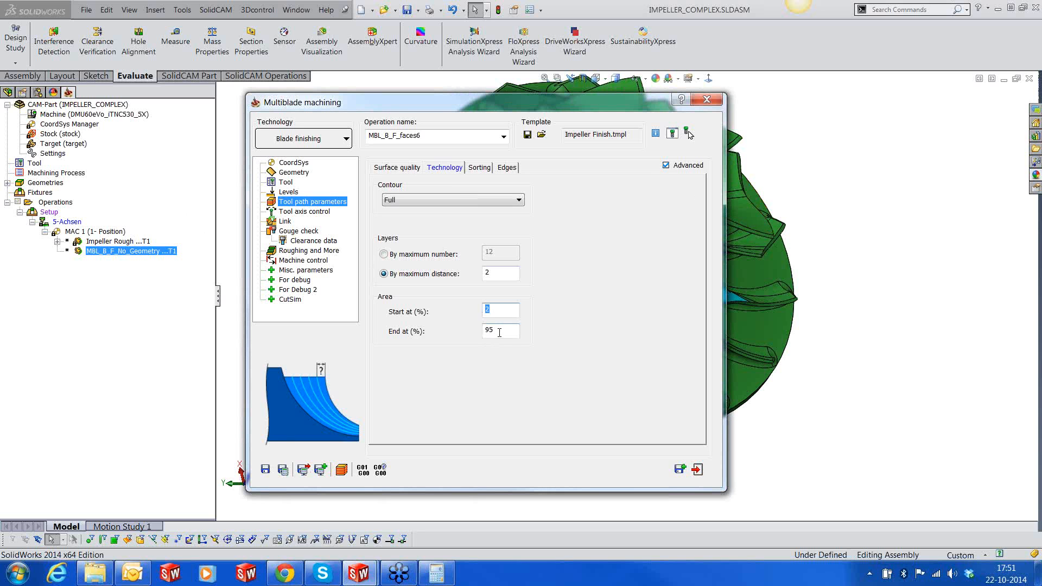
pyautogui.press('Tab')
# - Examine the tool path's sorting method, cut direction and edge settings, inspecting the blades' edges on the impeller model
pyautogui.click(470, 169)
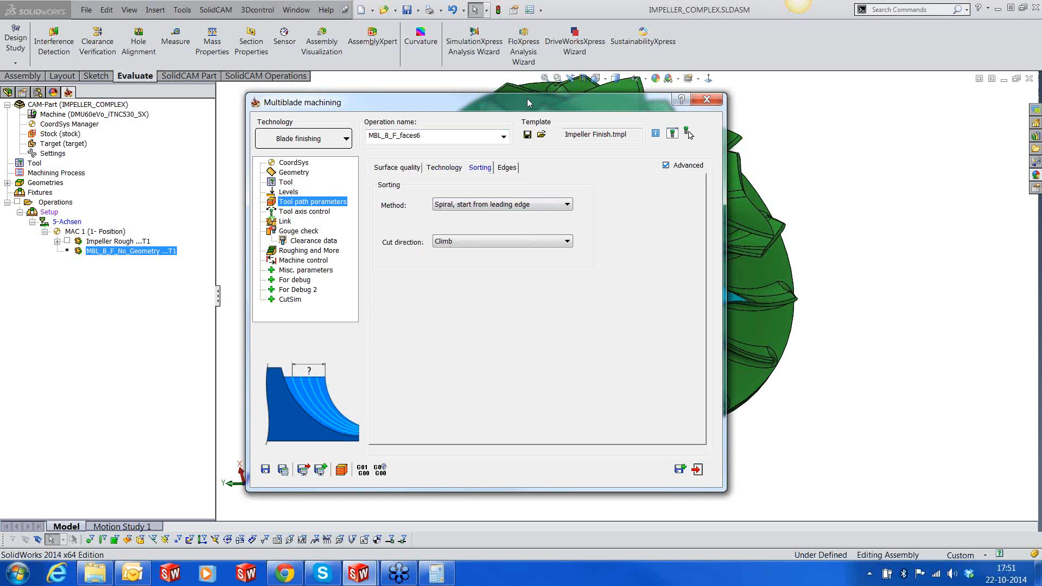
pyautogui.moveTo(524, 102); pyautogui.dragTo(520, 101)
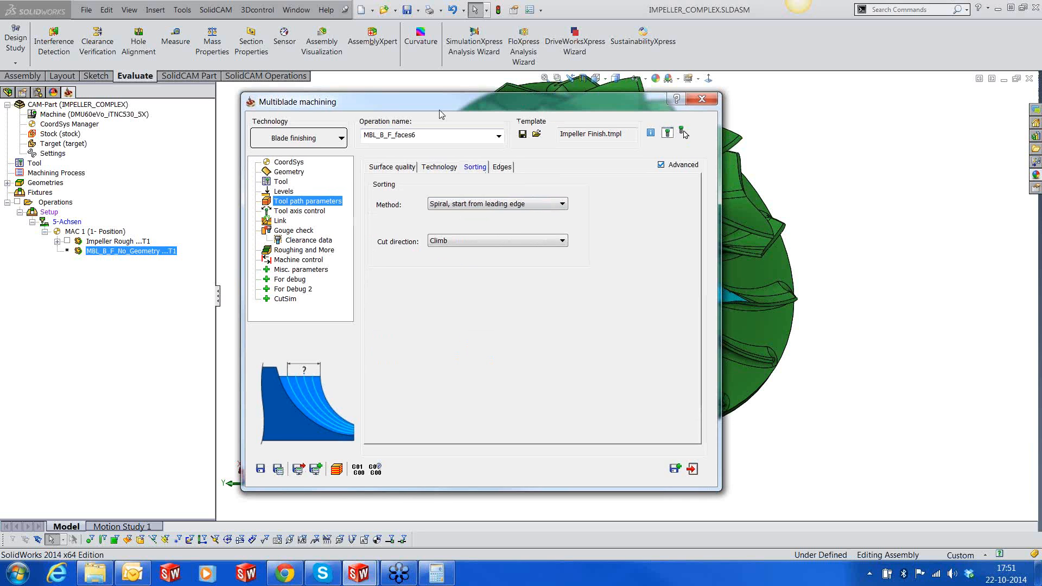
pyautogui.moveTo(440, 112); pyautogui.dragTo(192, 130)
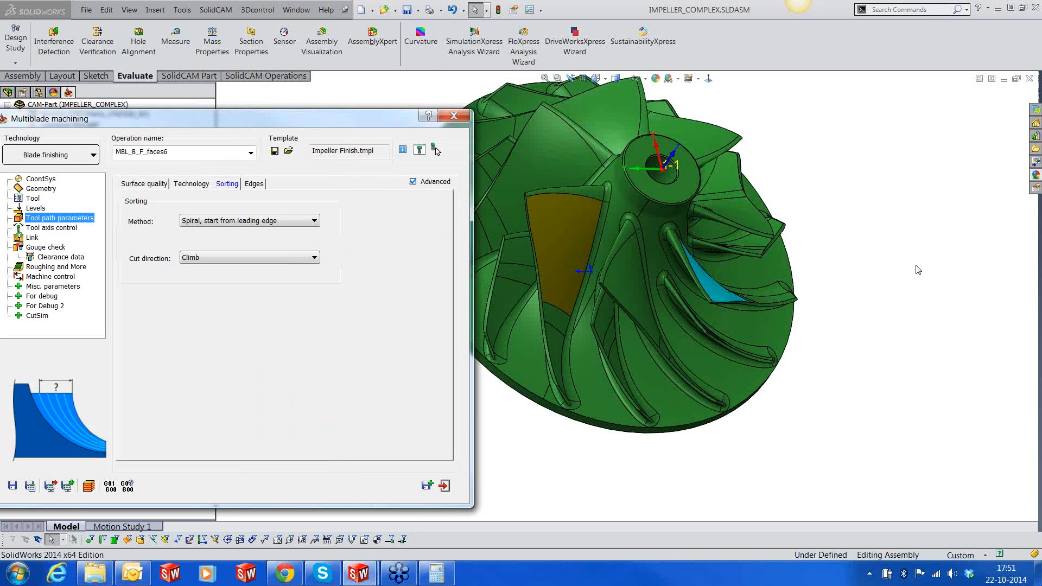
pyautogui.click(916, 265)
pyautogui.moveTo(624, 285); pyautogui.dragTo(592, 204, button='middle')
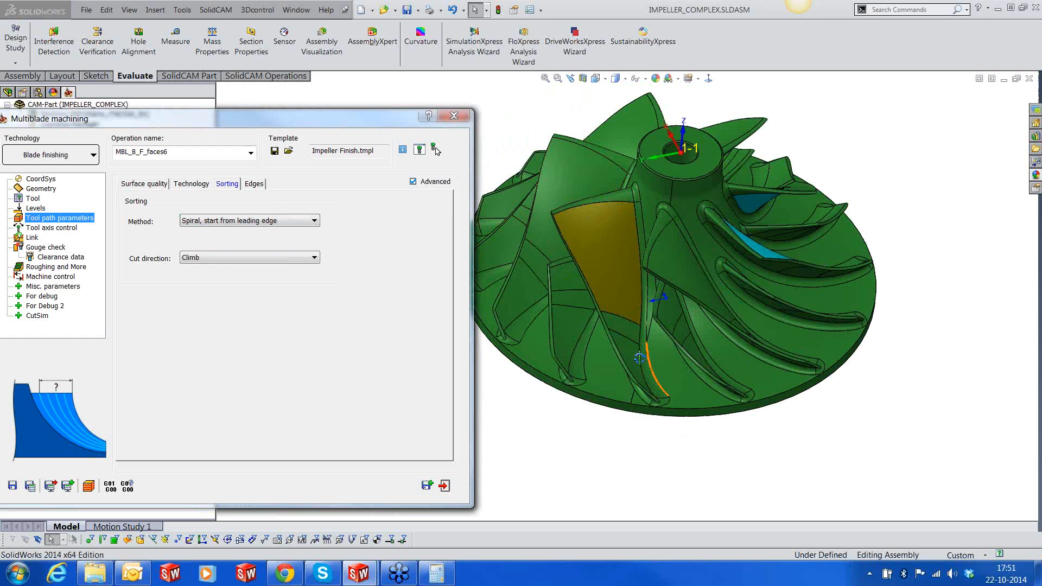
pyautogui.moveTo(639, 358); pyautogui.dragTo(607, 228, button='middle')
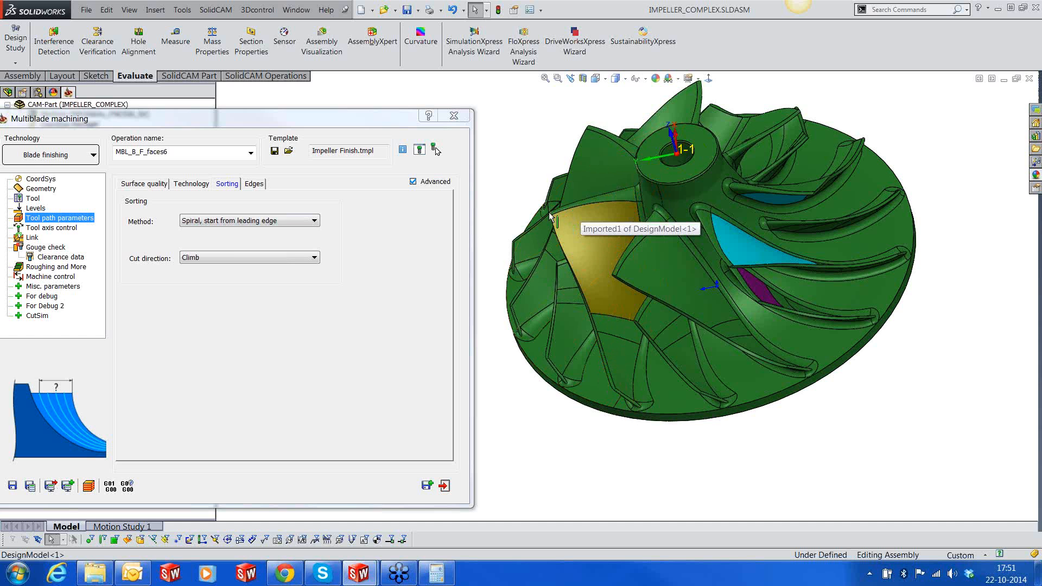
pyautogui.click(473, 126)
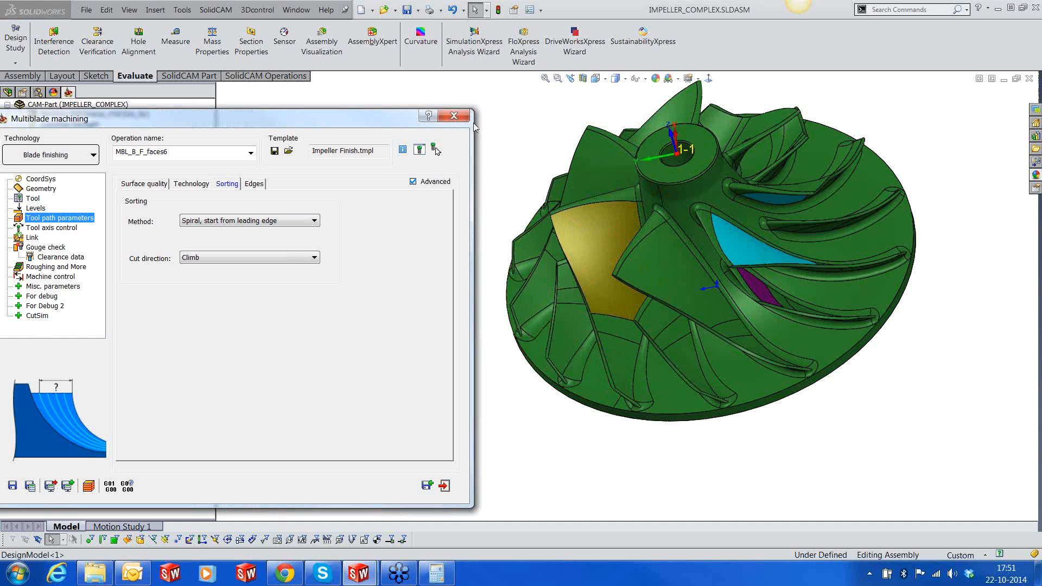
pyautogui.moveTo(310, 118); pyautogui.dragTo(587, 113)
pyautogui.click(532, 178)
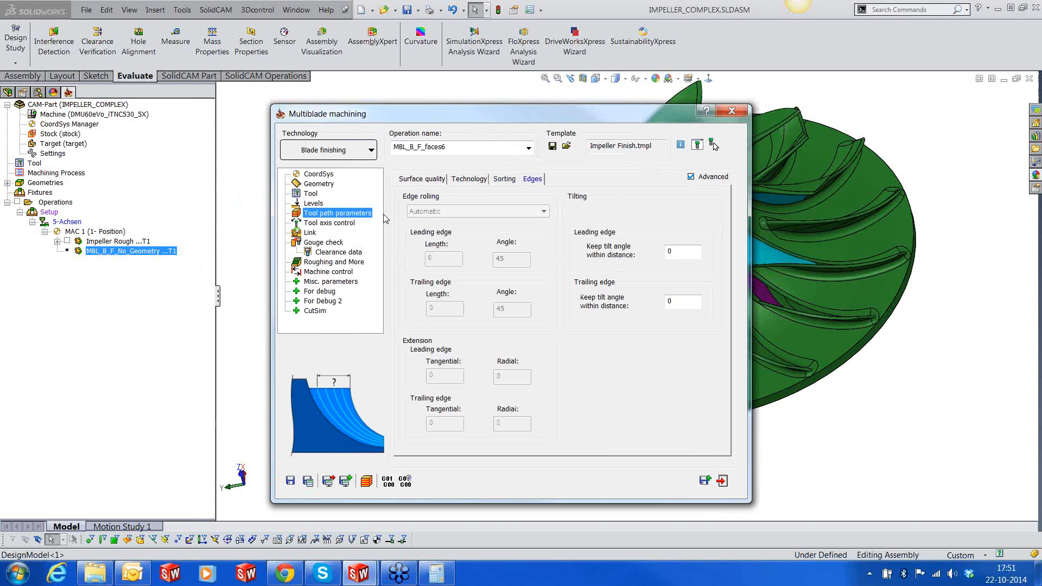
# - Review the tool axis, link, gouge check and stock settings, and save and close the blade finishing operation
pyautogui.click(353, 223)
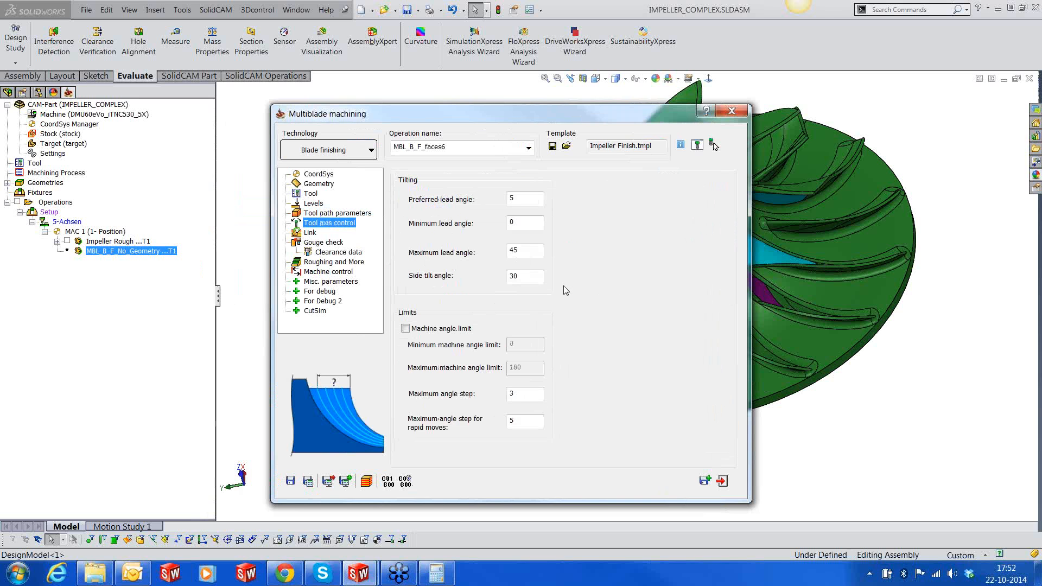
pyautogui.click(313, 233)
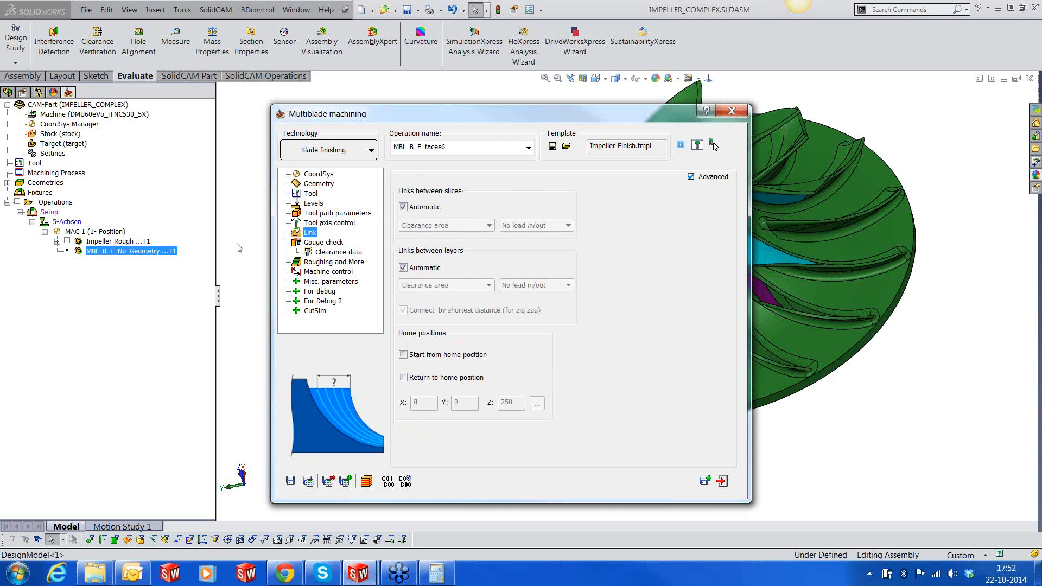
pyautogui.click(314, 243)
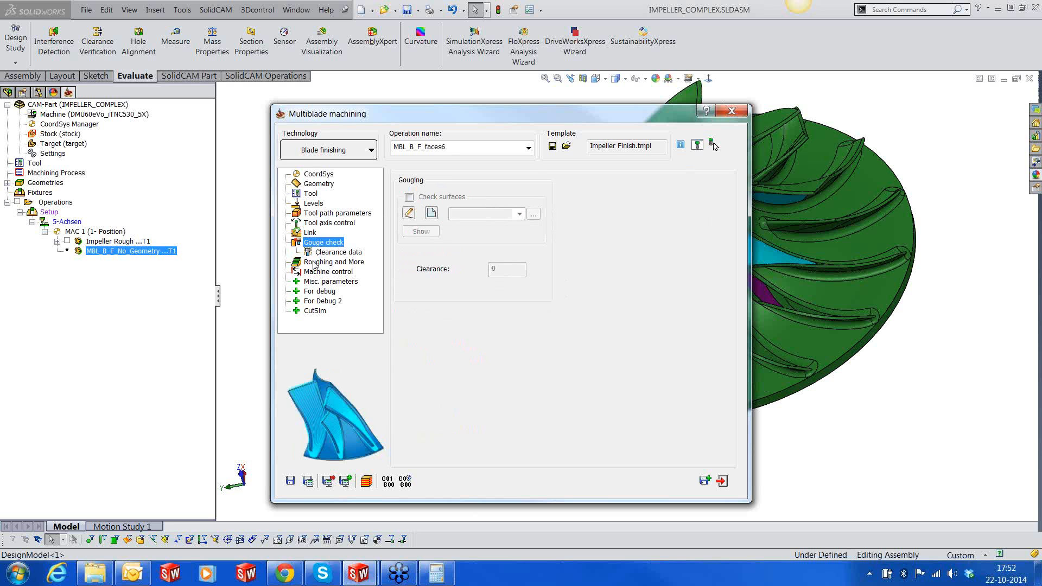
pyautogui.click(314, 263)
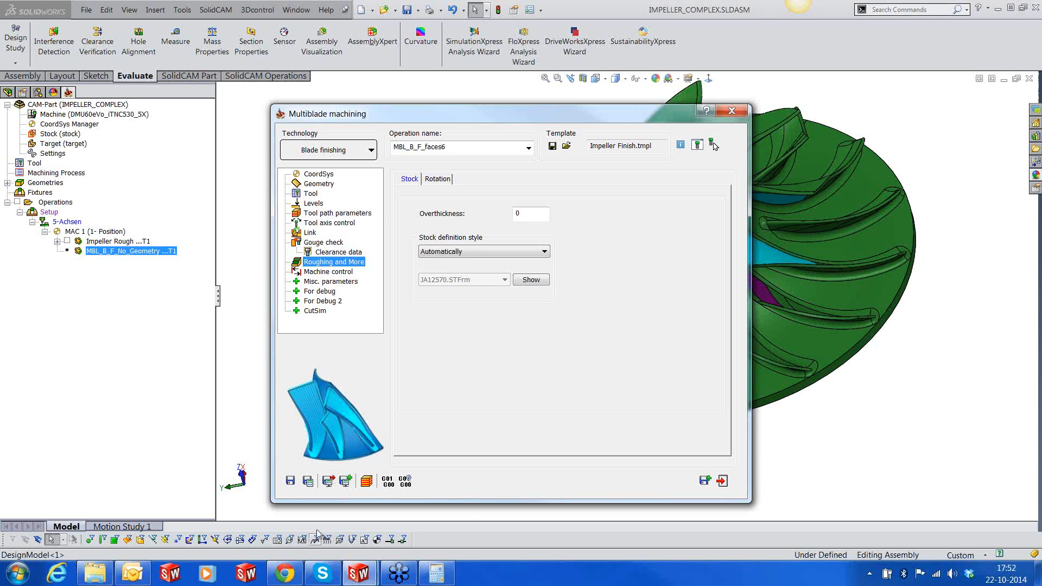
pyautogui.click(290, 481)
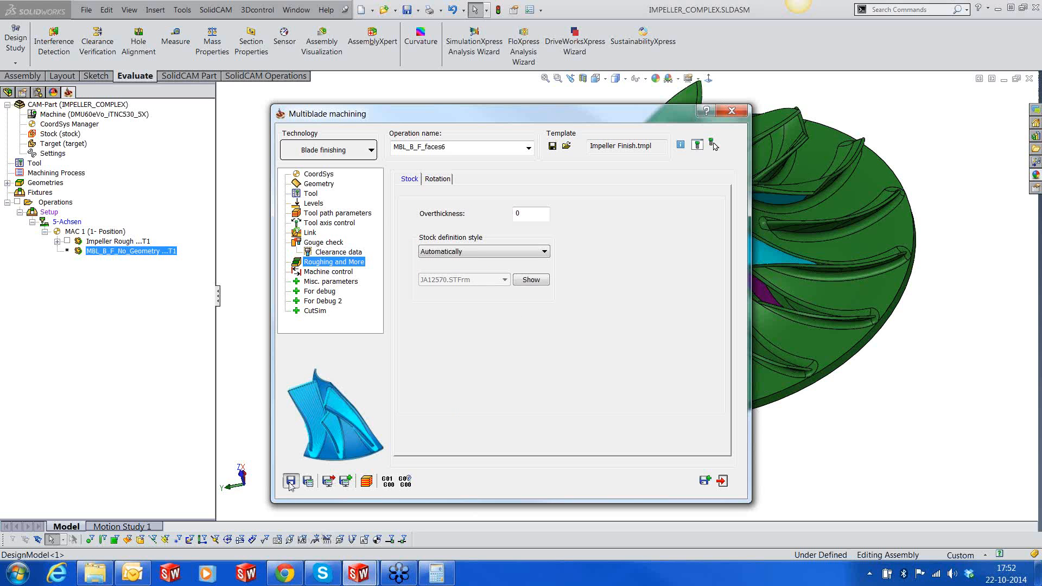
pyautogui.click(722, 481)
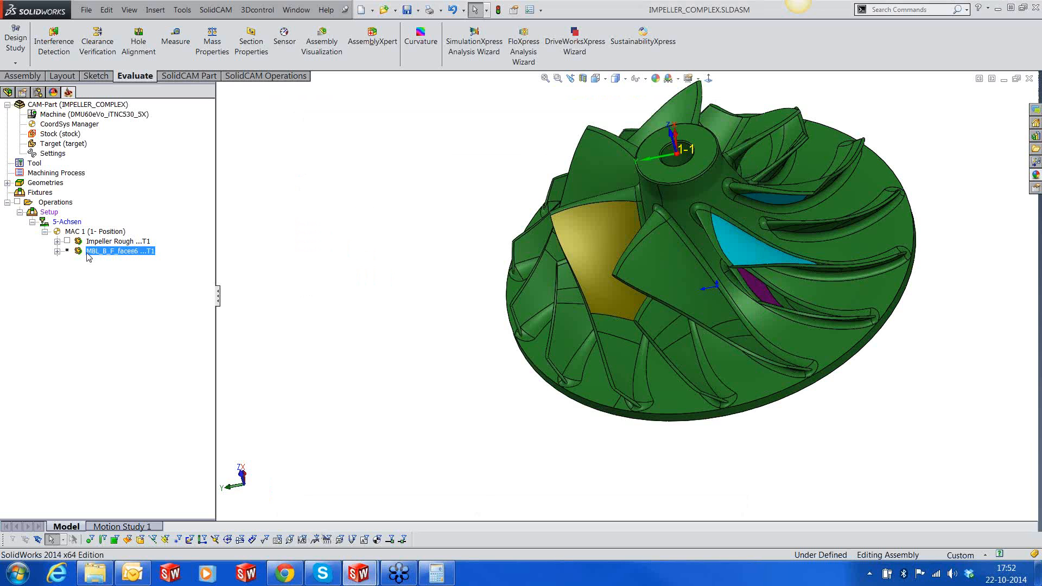
# - Calculate the MBL_B_F_faces6 blade finishing operation in parallel on the local computer
pyautogui.rightClick(88, 255)
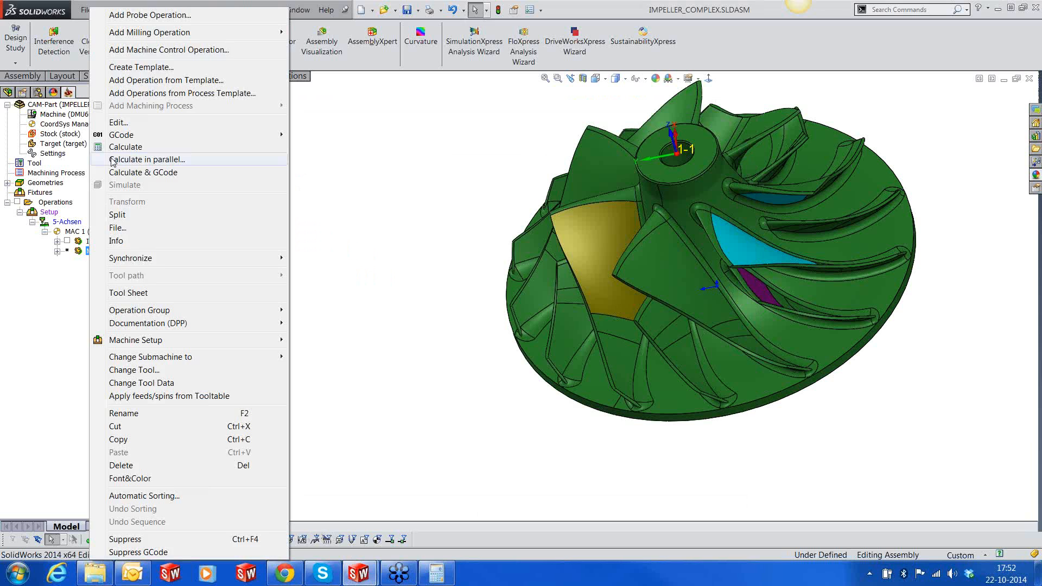
pyautogui.click(112, 159)
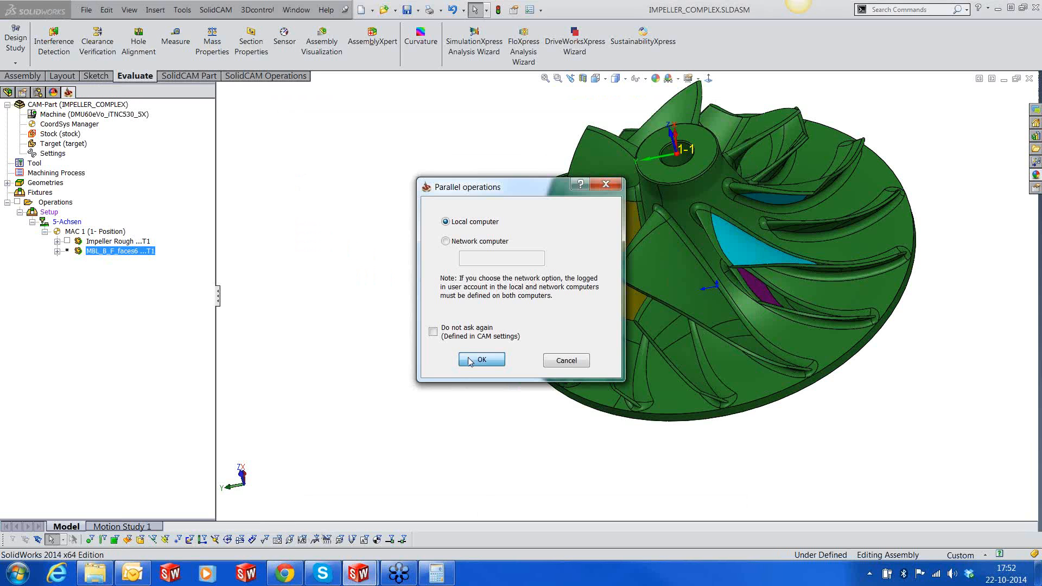
pyautogui.click(470, 361)
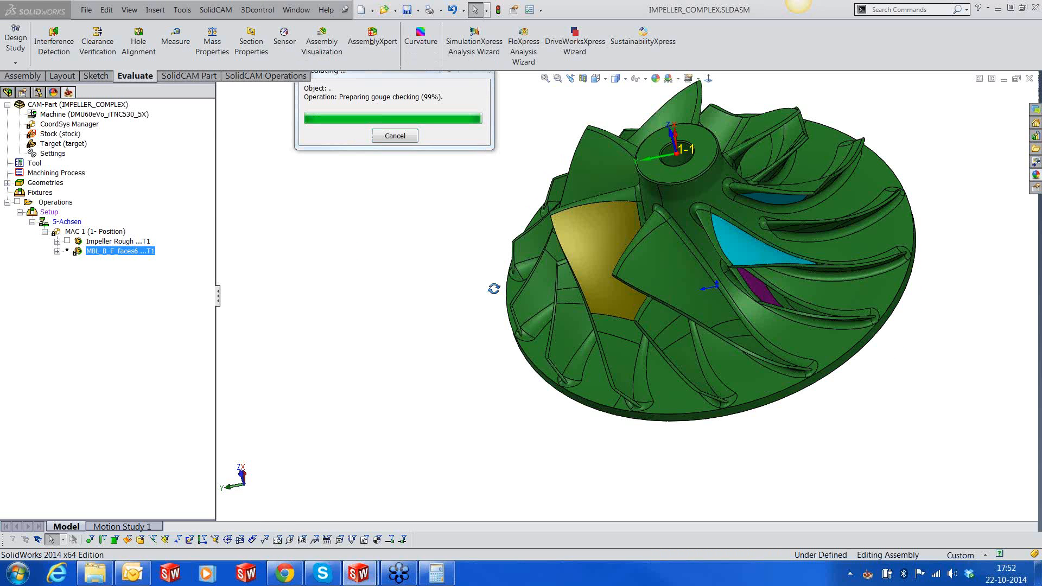
pyautogui.moveTo(494, 289); pyautogui.dragTo(792, 280, button='middle')
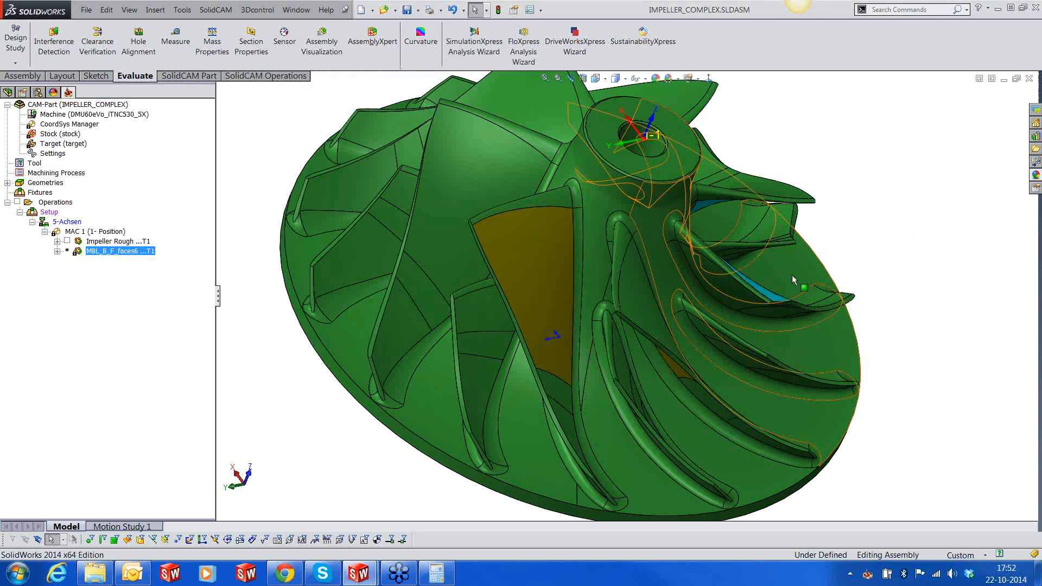
pyautogui.moveTo(792, 276); pyautogui.dragTo(773, 274, button='middle')
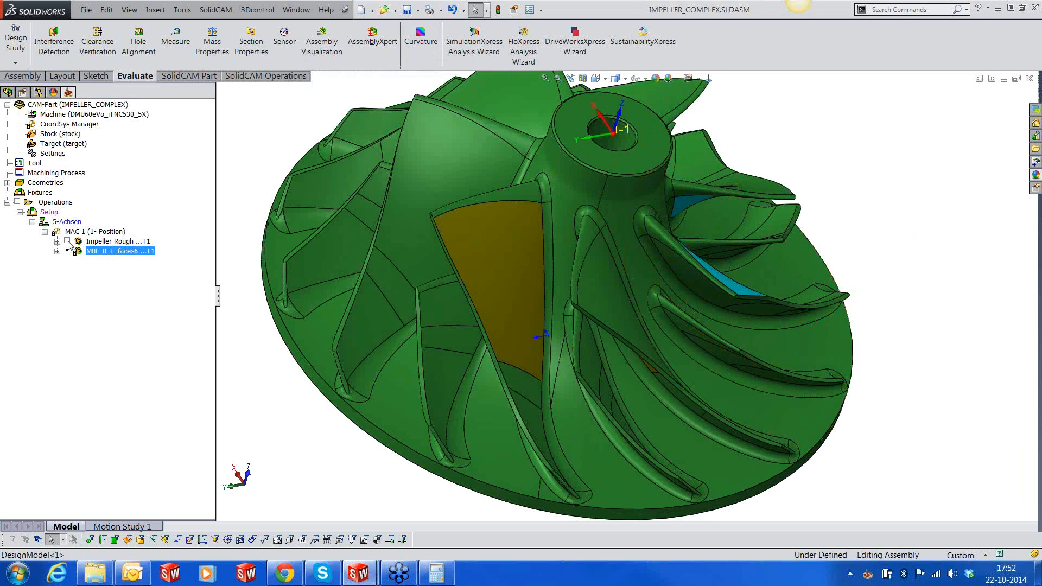
# - Simulate the Impeller Rough operation in SolidVerify and watch the material being removed from the stock
pyautogui.click(67, 241)
pyautogui.moveTo(562, 273); pyautogui.dragTo(587, 305, button='middle')
pyautogui.rightClick(114, 241)
pyautogui.click(235, 182)
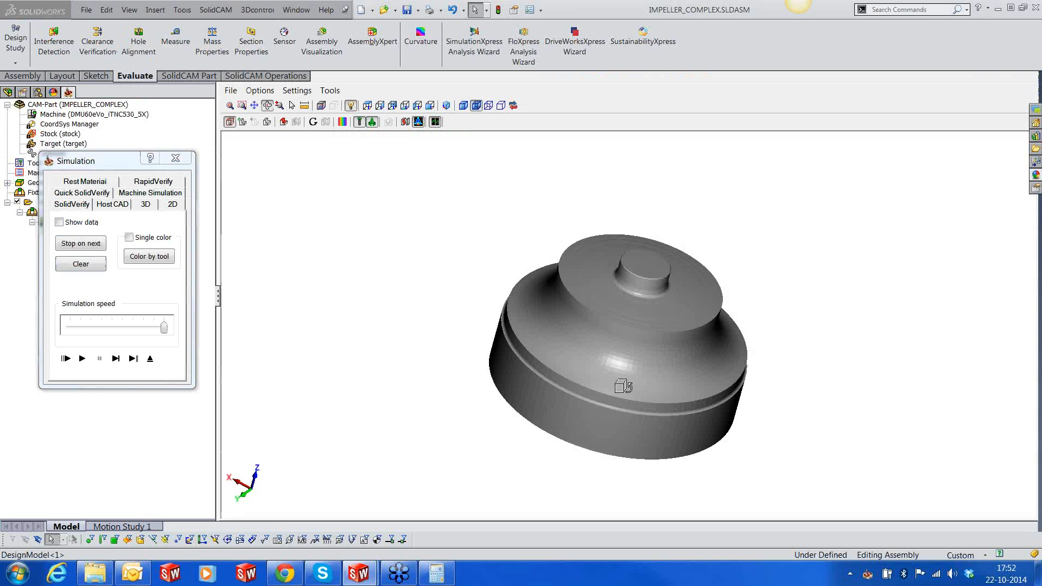
pyautogui.moveTo(619, 383); pyautogui.dragTo(618, 374, button='middle')
pyautogui.click(82, 358)
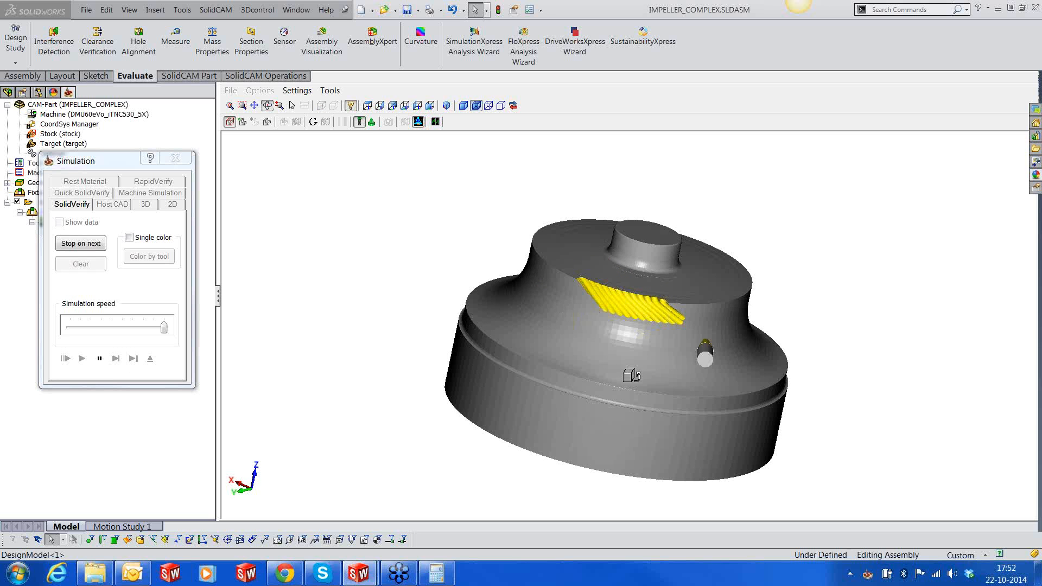
pyautogui.moveTo(630, 375); pyautogui.dragTo(650, 397, button='middle')
pyautogui.scroll(2, 651, 397)
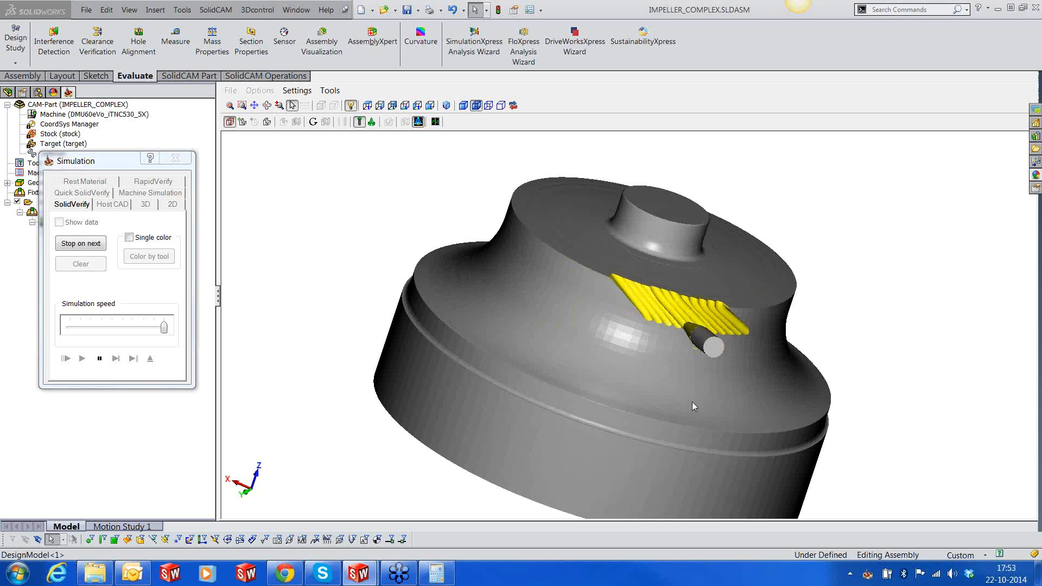
pyautogui.scroll(2, 632, 383)
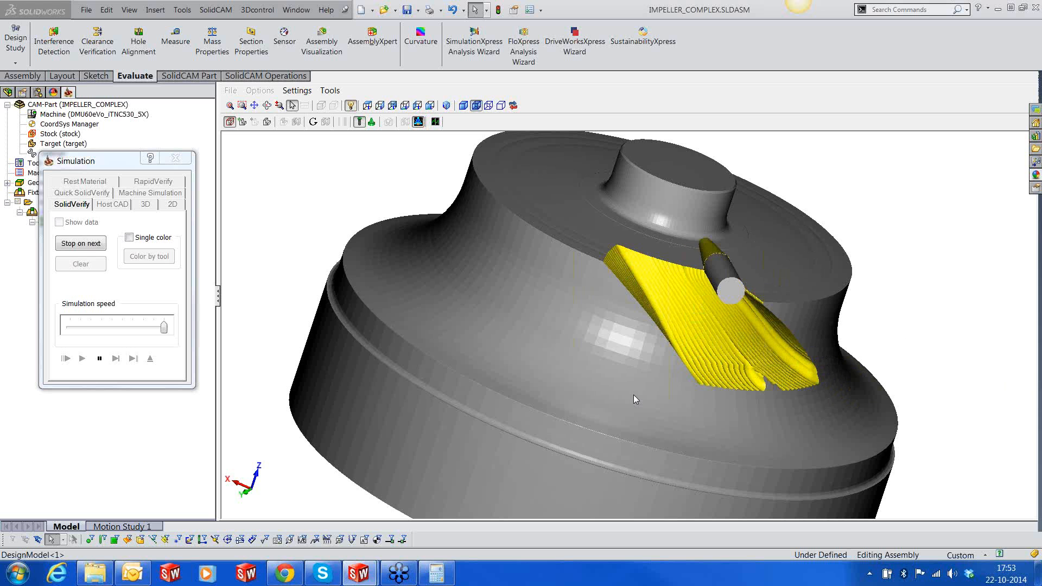
# - Pause the roughing verification, inspect the milled channel from the side, and run it further before stopping
pyautogui.click(99, 359)
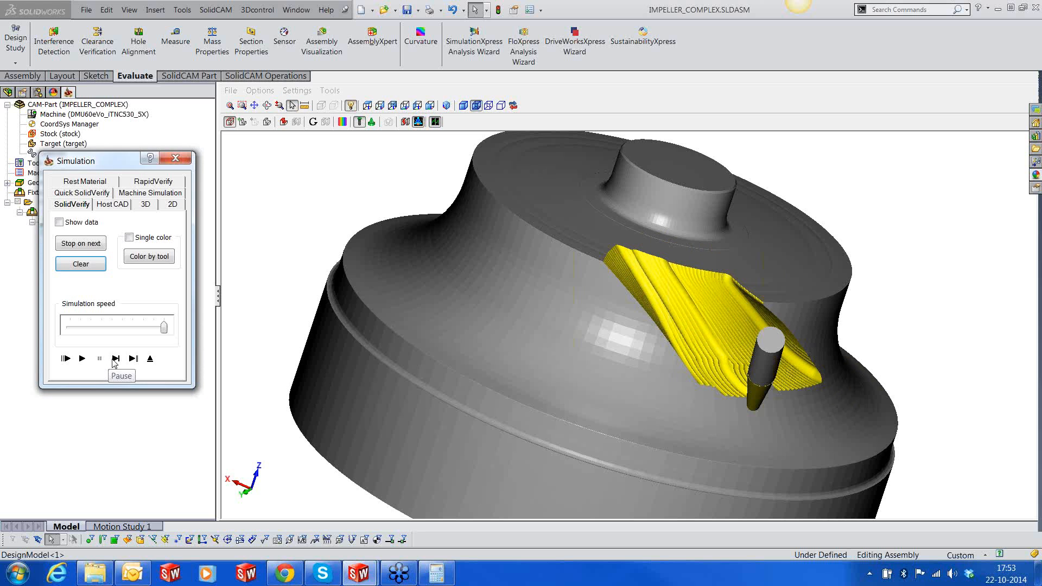
pyautogui.click(720, 369)
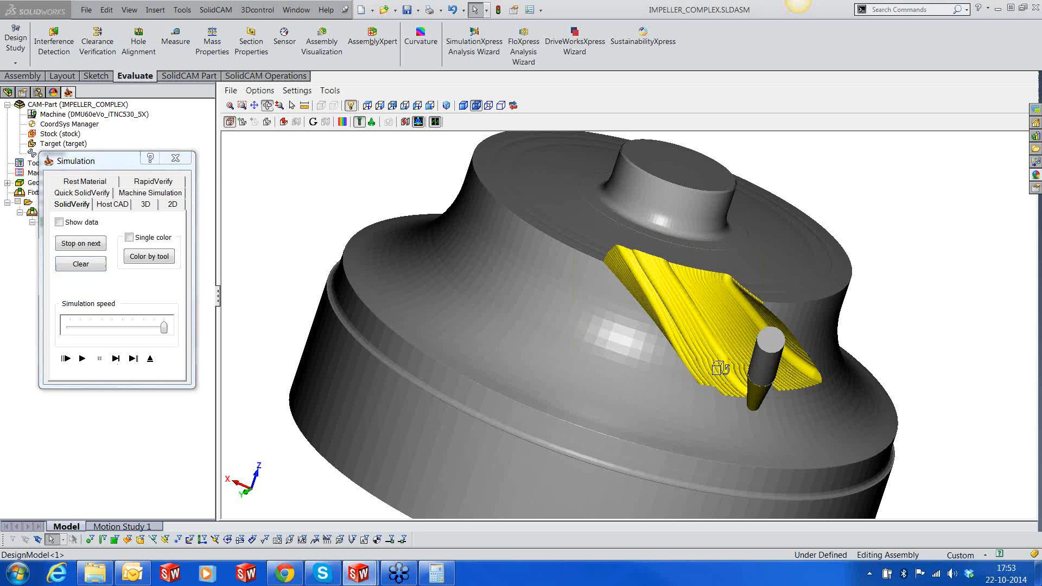
pyautogui.moveTo(720, 369)
pyautogui.mouseDown()
pyautogui.moveTo(690, 359)
pyautogui.moveTo(702, 360)
pyautogui.mouseUp()
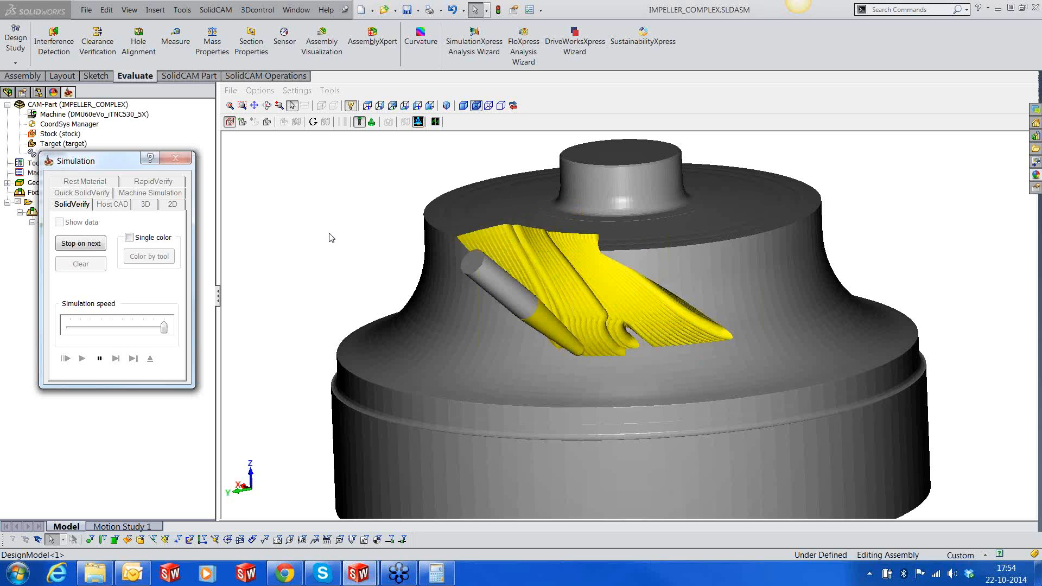
pyautogui.click(100, 360)
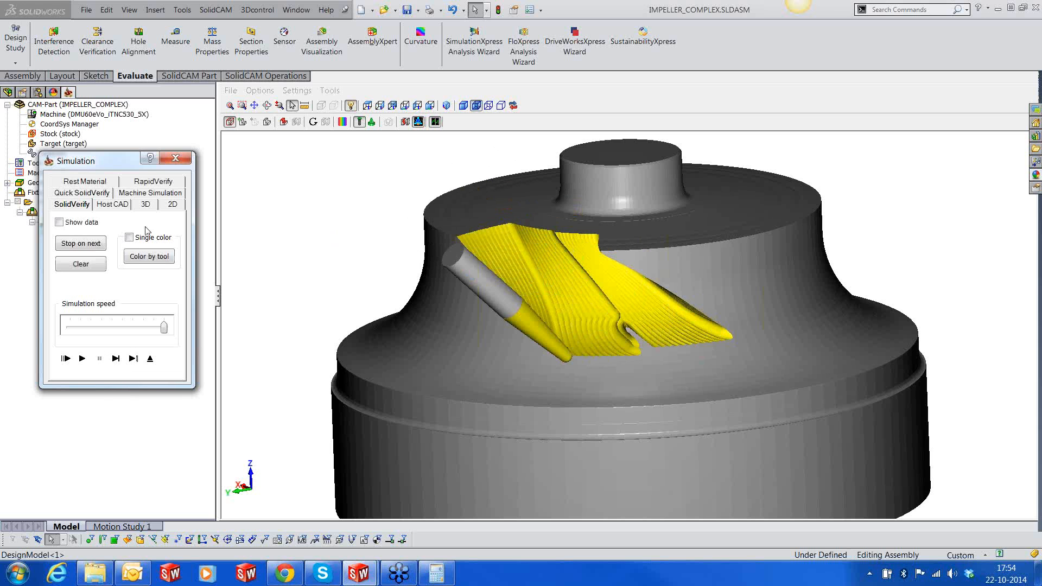
# - Switch the roughing simulation to Machine Simulation and show the complete machine housing
pyautogui.click(152, 193)
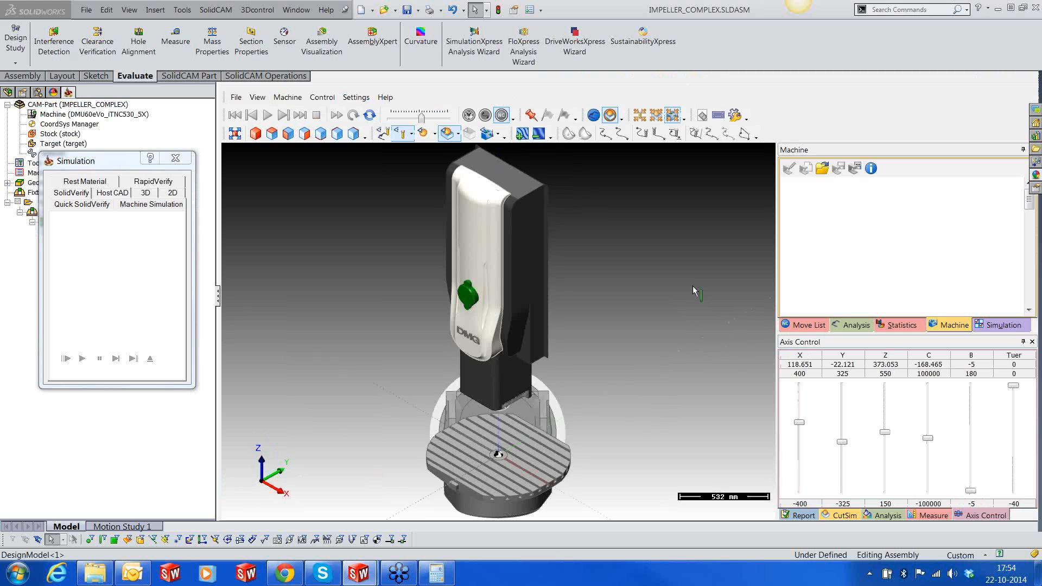
pyautogui.click(497, 135)
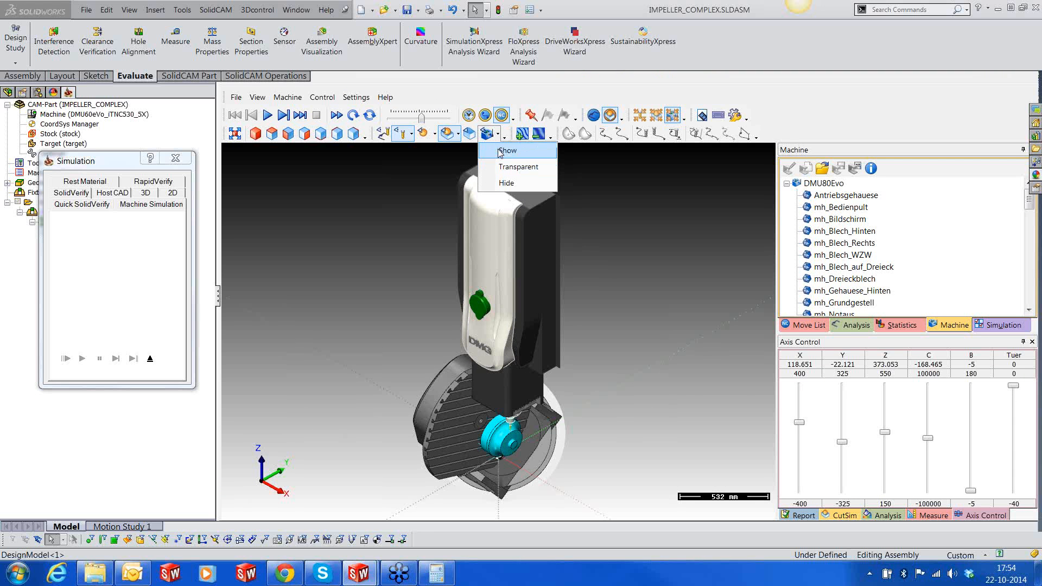
pyautogui.click(506, 151)
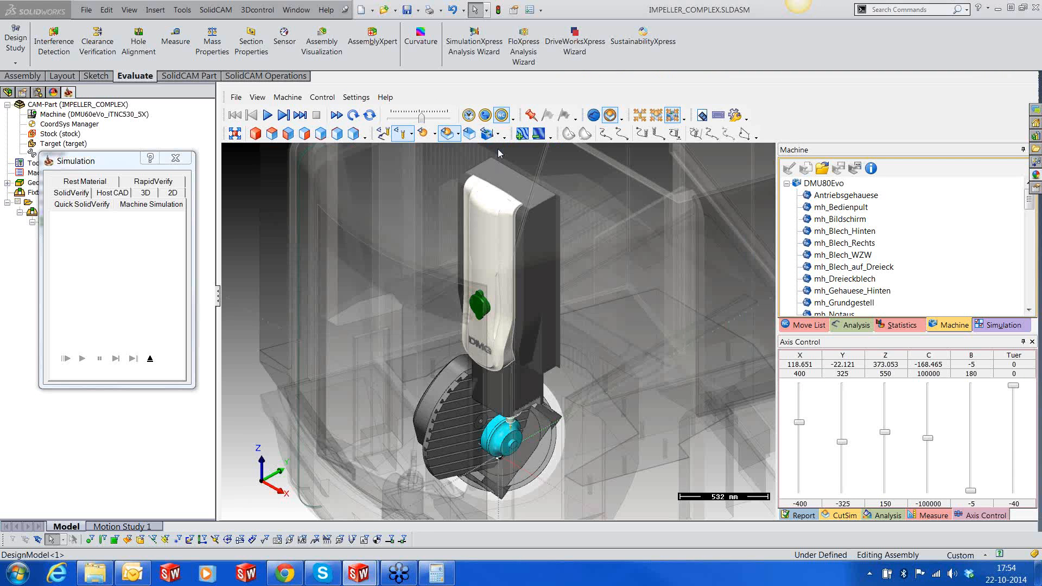
pyautogui.scroll(1, 758, 294)
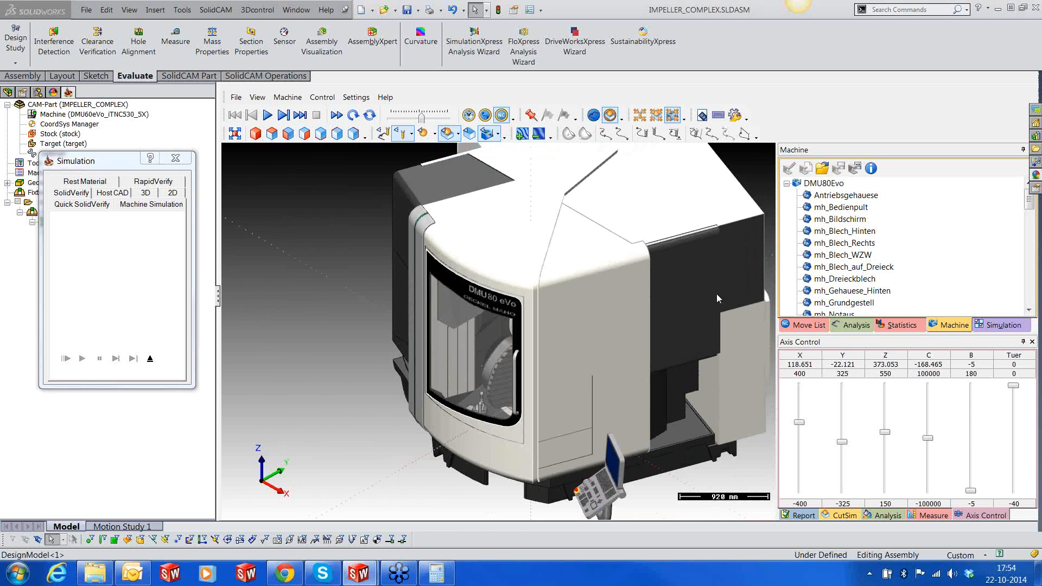
pyautogui.moveTo(716, 295); pyautogui.dragTo(552, 308, button='middle')
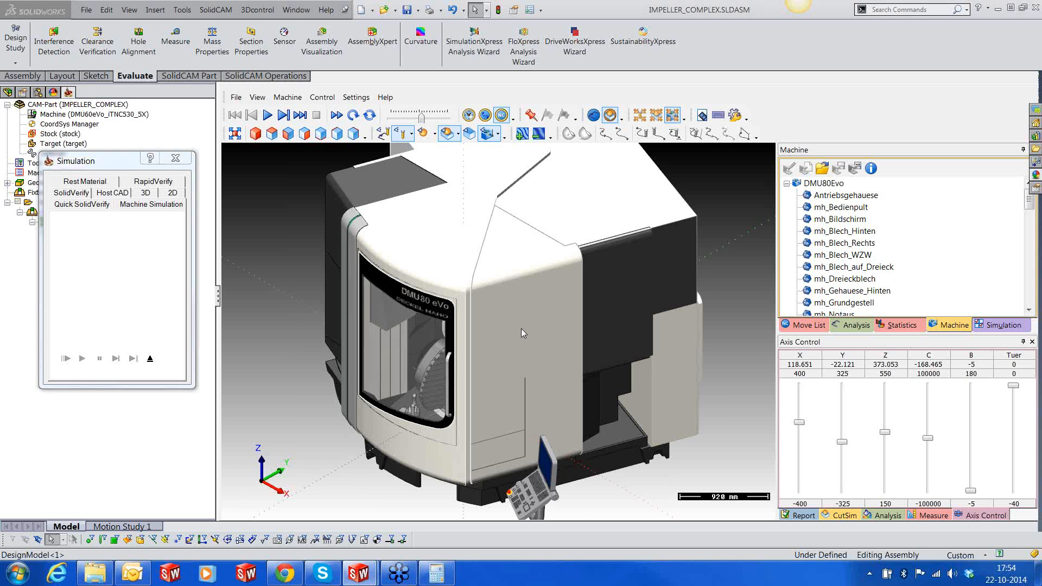
pyautogui.moveTo(521, 327); pyautogui.dragTo(558, 327, button='middle')
pyautogui.scroll(-2, 409, 418)
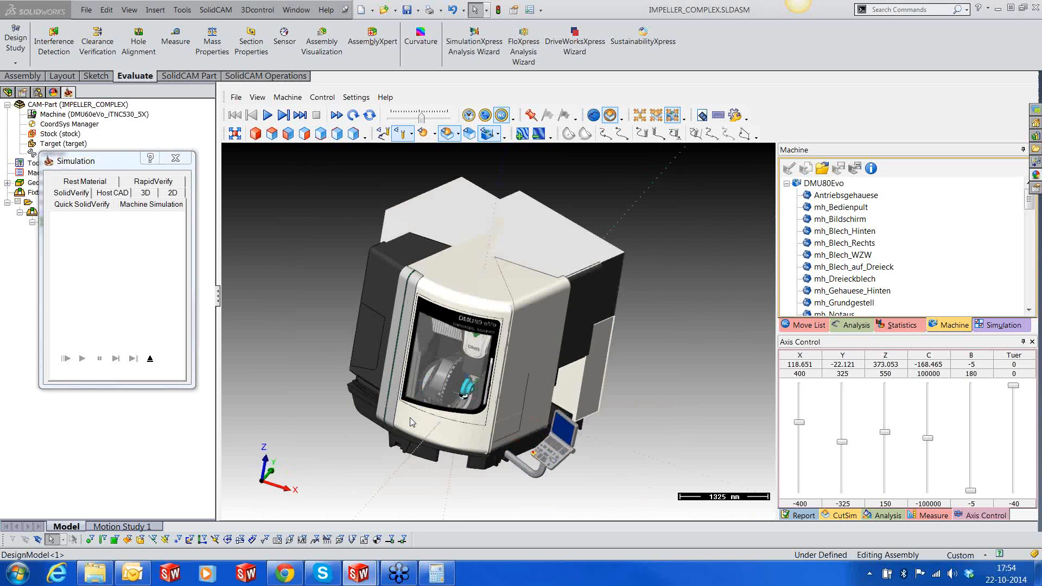
# - Open the simulated machine's door by setting the Tuer axis to -40, exposing the workpiece and tool
pyautogui.scroll(2, 409, 417)
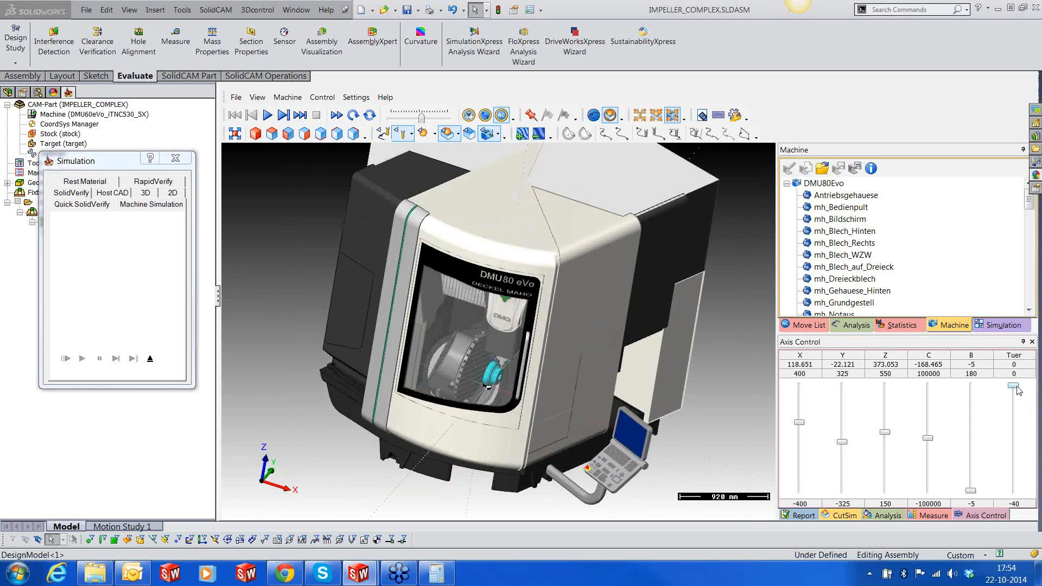
pyautogui.moveTo(1013, 386); pyautogui.dragTo(1013, 490)
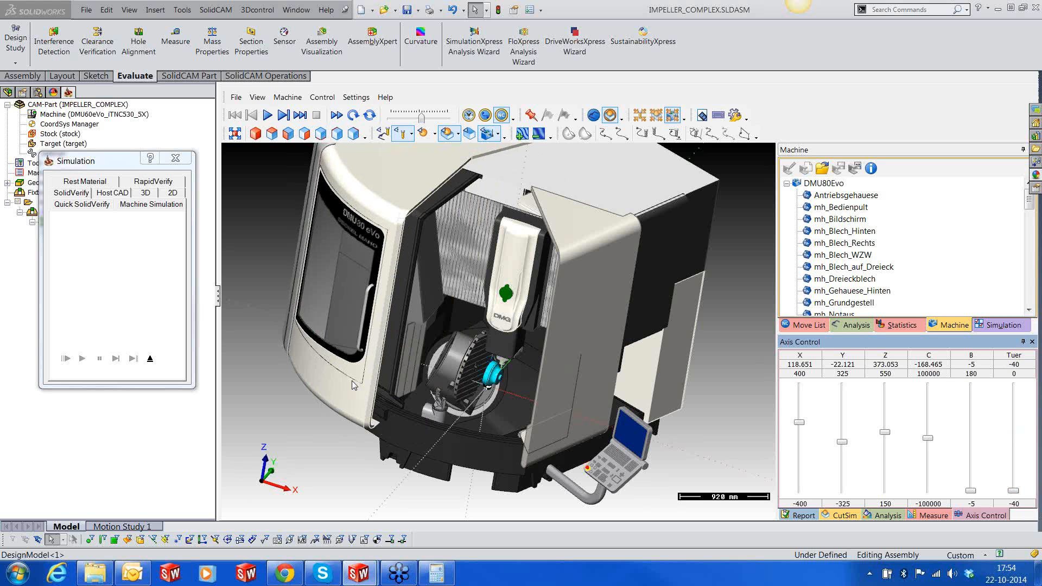
pyautogui.scroll(2, 375, 385)
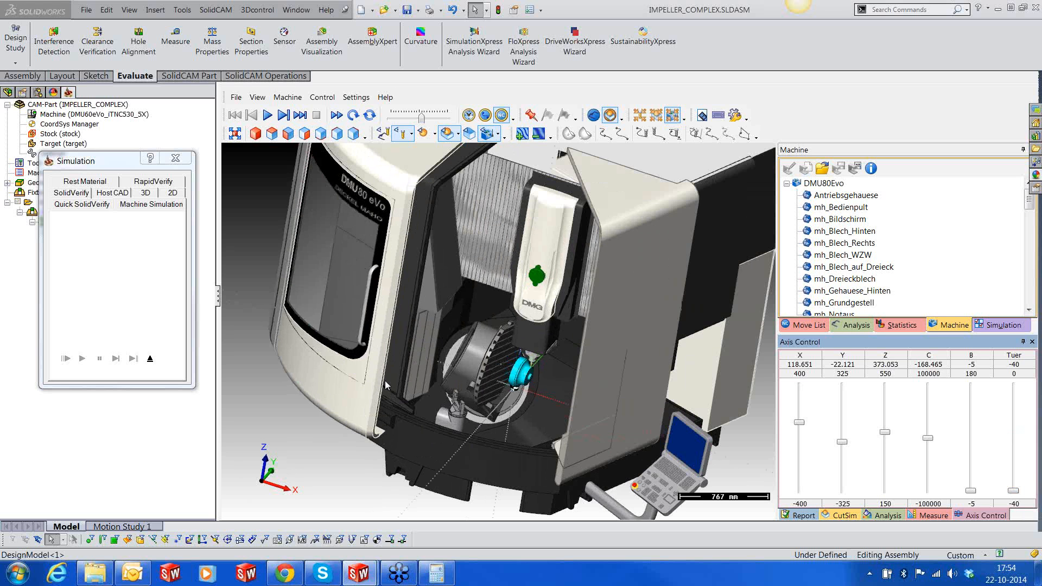
pyautogui.scroll(10, 529, 386)
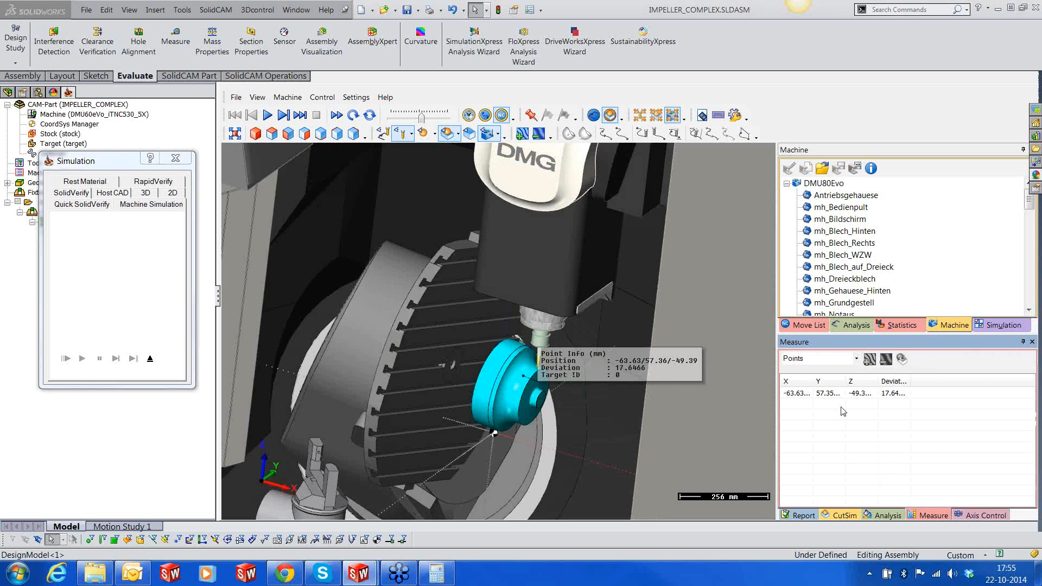
# - Remove all measured points, run the machine simulation of the roughing for a while, and exit the simulation
pyautogui.rightClick(838, 393)
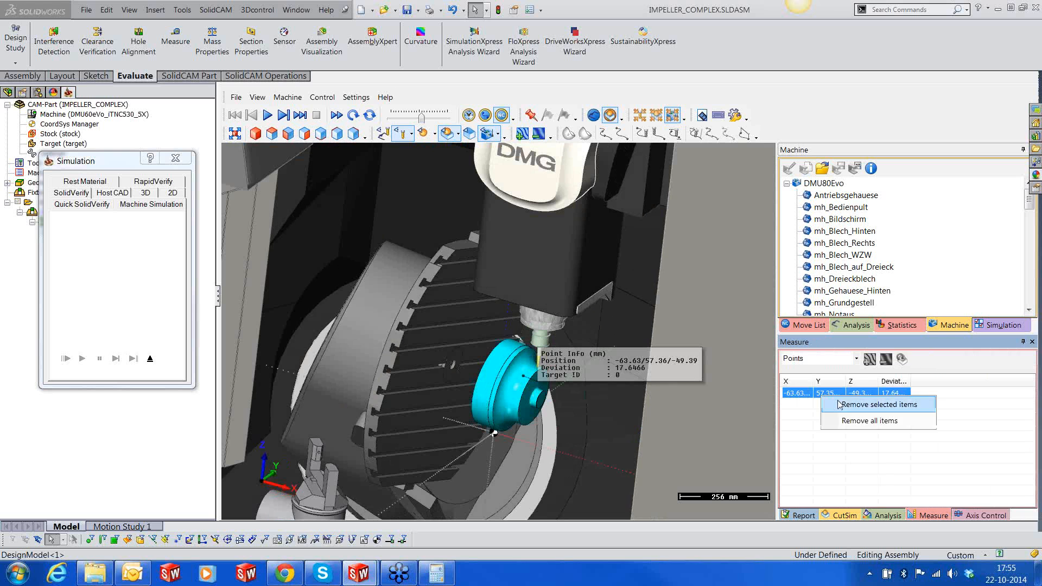
pyautogui.click(857, 418)
pyautogui.click(267, 115)
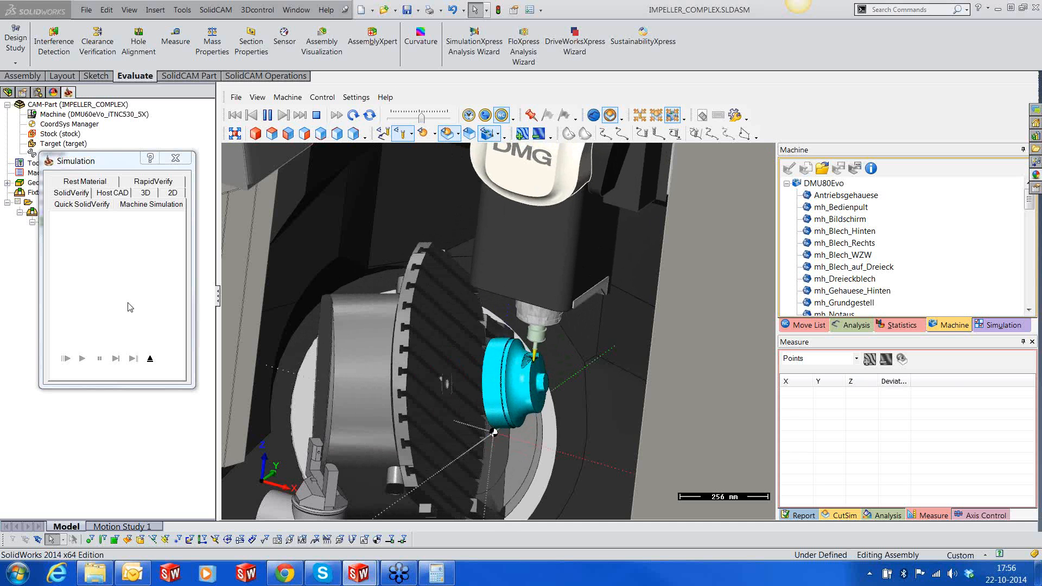
pyautogui.click(266, 115)
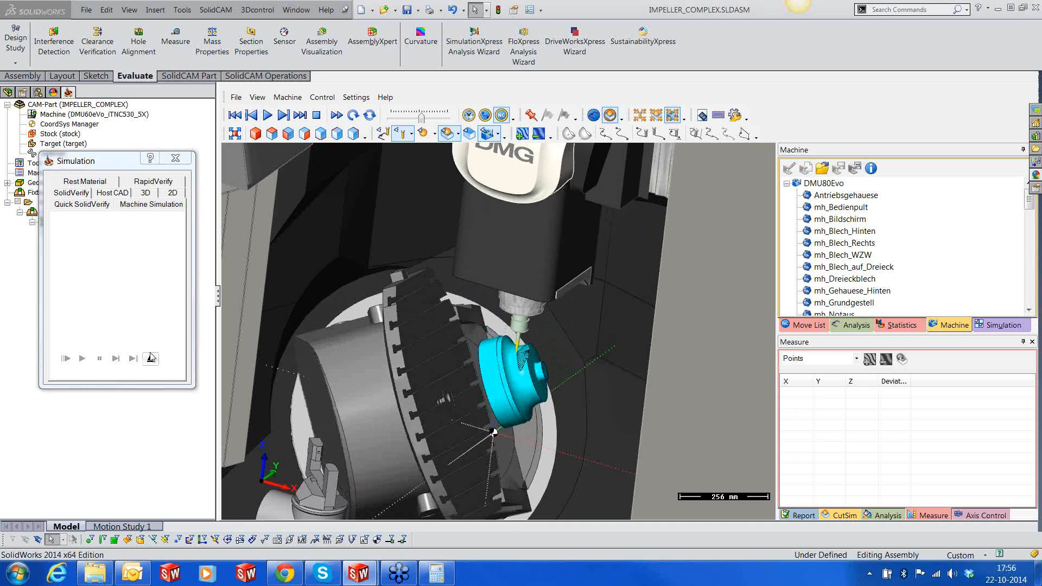
pyautogui.click(151, 358)
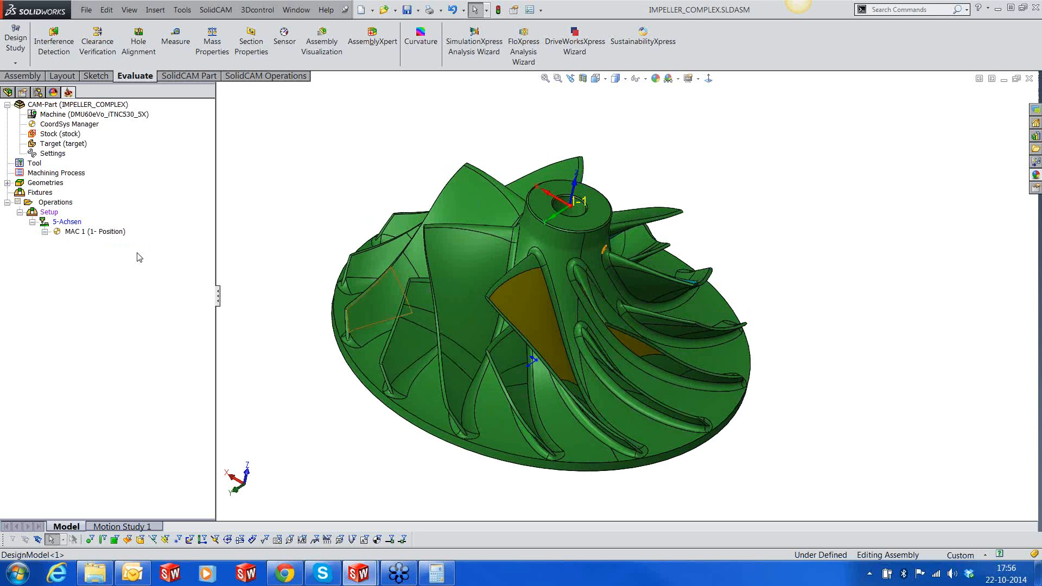
# - Start simulating MBL_B_F_faces6, stop the Machine Simulation from loading, and run the tool path in Host CAD
pyautogui.rightClick(137, 252)
pyautogui.click(174, 185)
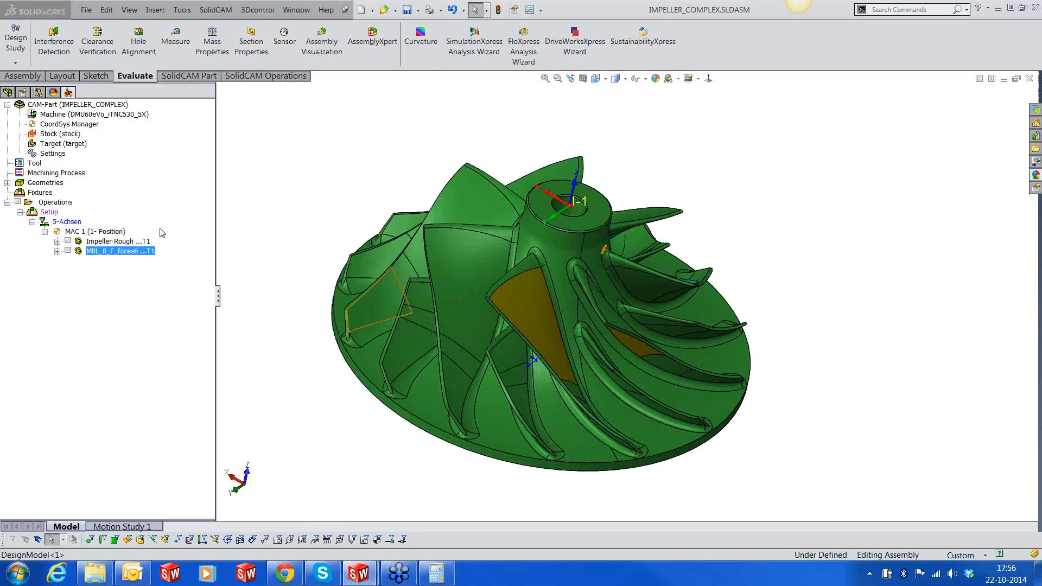
pyautogui.click(380, 340)
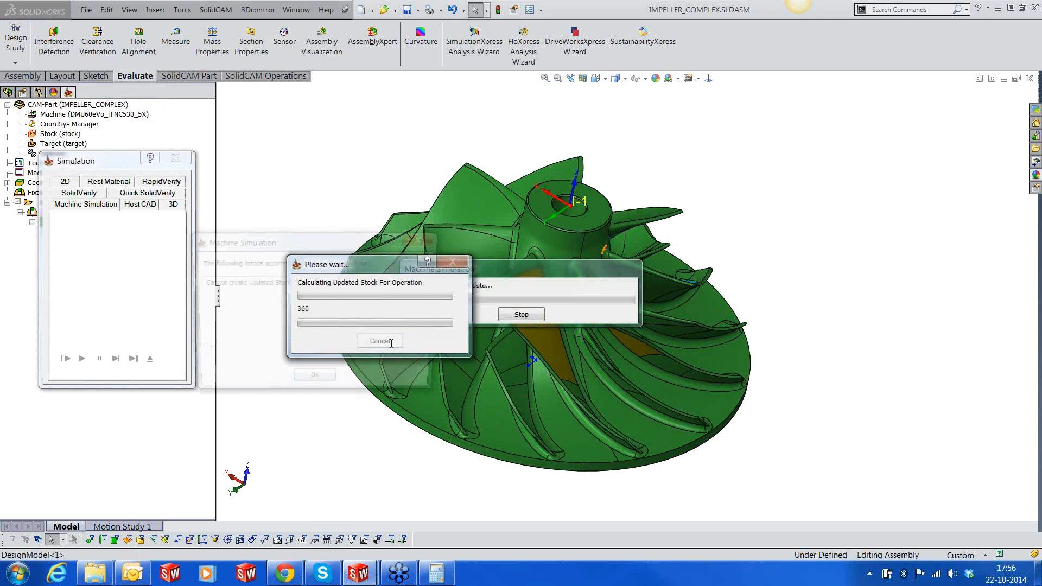
pyautogui.click(330, 381)
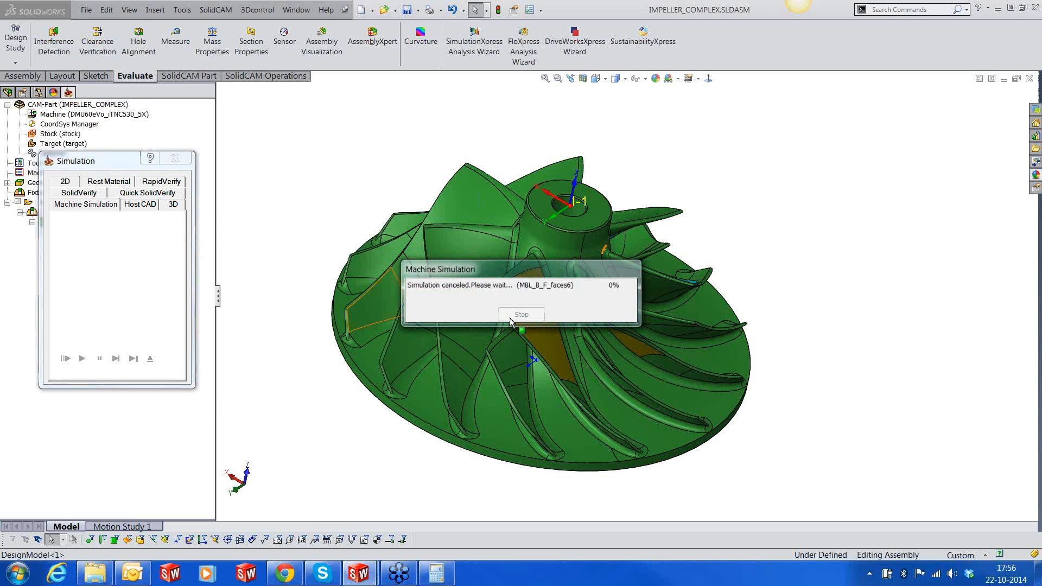
pyautogui.moveTo(120, 156); pyautogui.dragTo(276, 108)
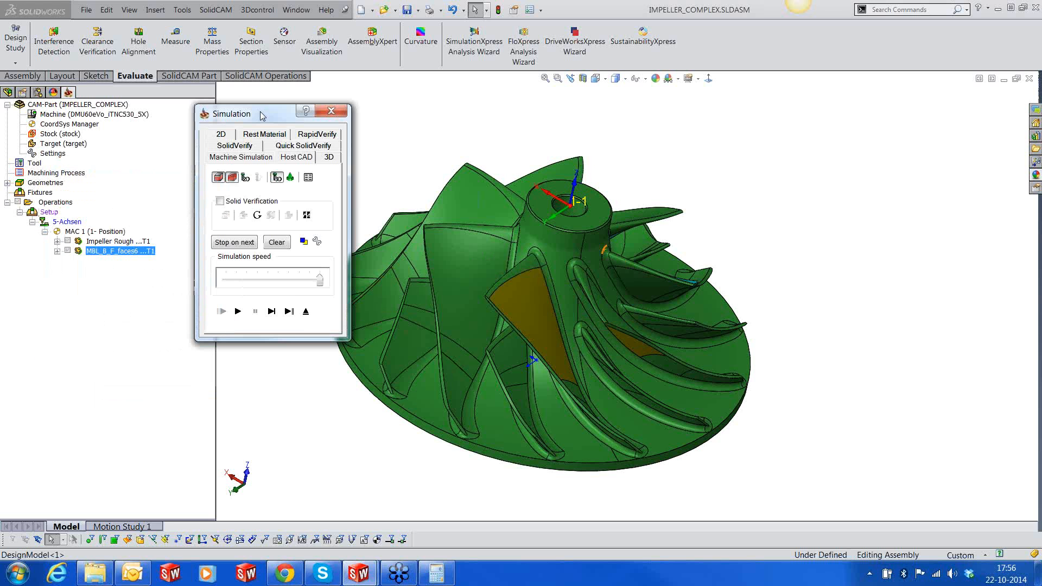
pyautogui.click(237, 311)
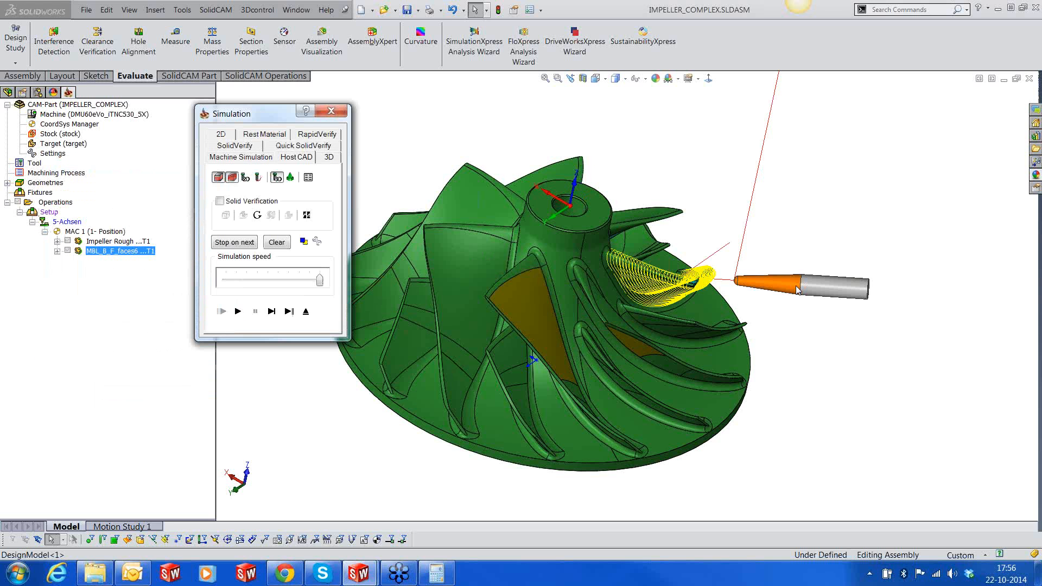
# - Examine the simulated finishing tool path around the impeller blade and its edges from several angles
pyautogui.moveTo(797, 290); pyautogui.dragTo(654, 436, button='middle')
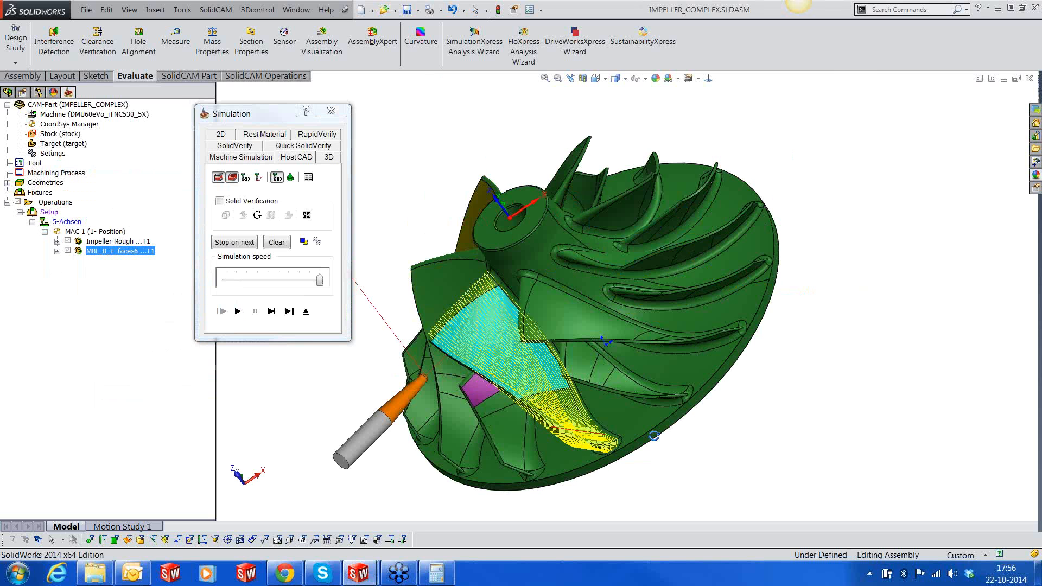
pyautogui.scroll(-3, 554, 327)
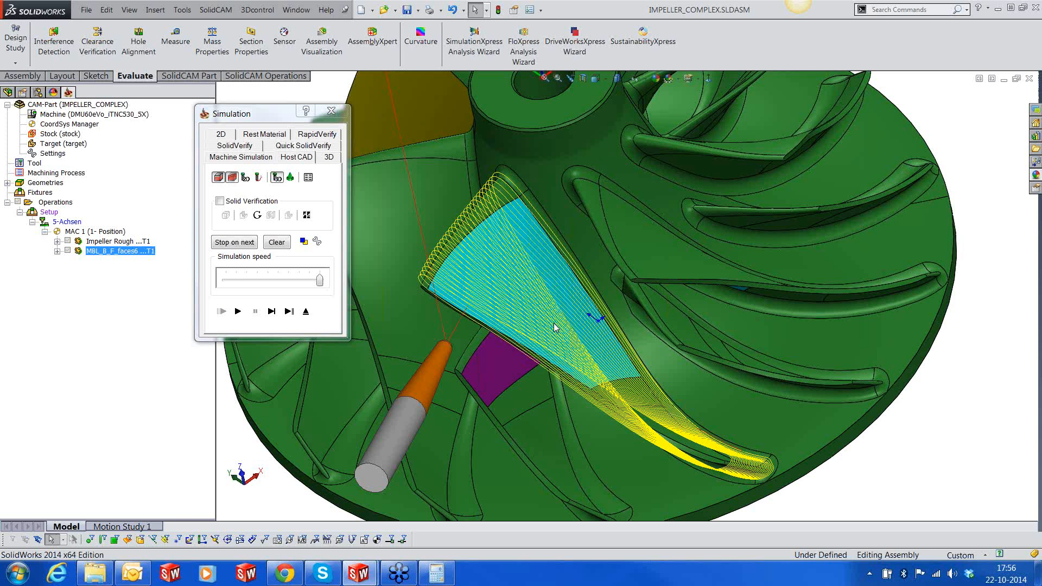
pyautogui.moveTo(555, 327); pyautogui.dragTo(518, 297, button='middle')
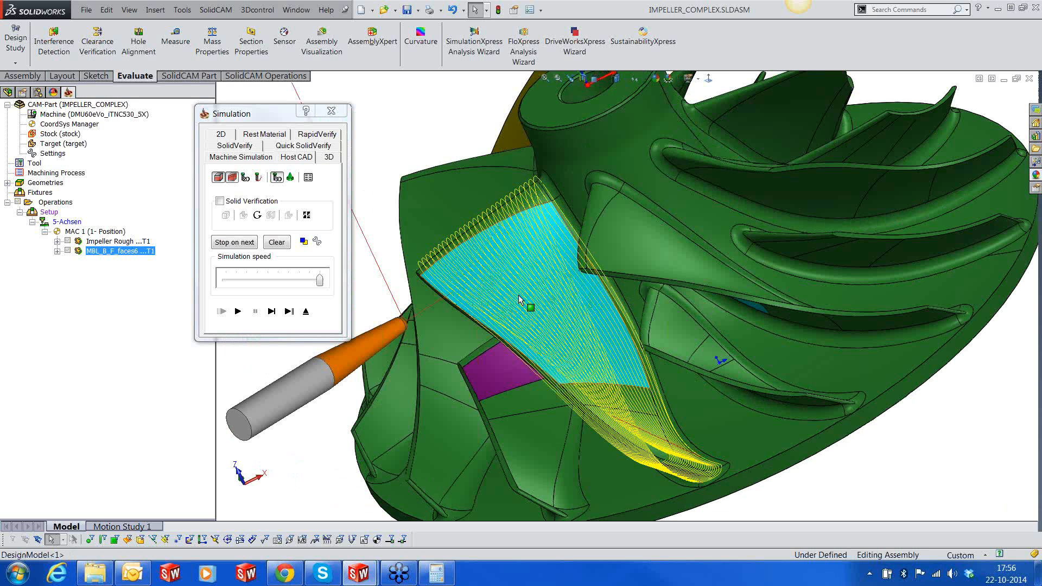
pyautogui.moveTo(519, 294); pyautogui.dragTo(539, 301, button='middle')
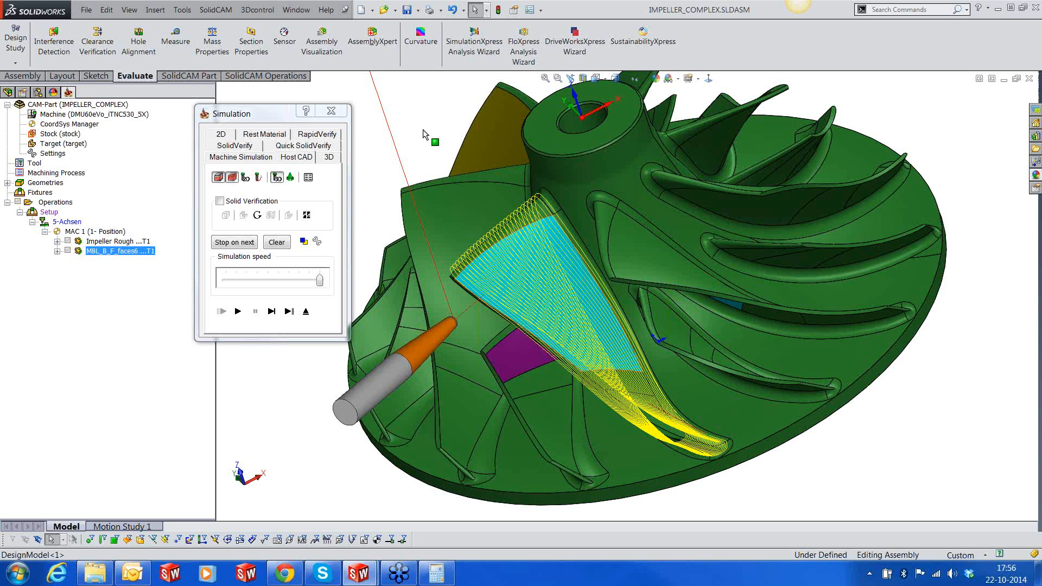
# - Close the simulation and add an operation from the Impeler Finish Small template, with coordinate system MAC 1 (1- Position) and submachine 5-Achsen
pyautogui.click(306, 312)
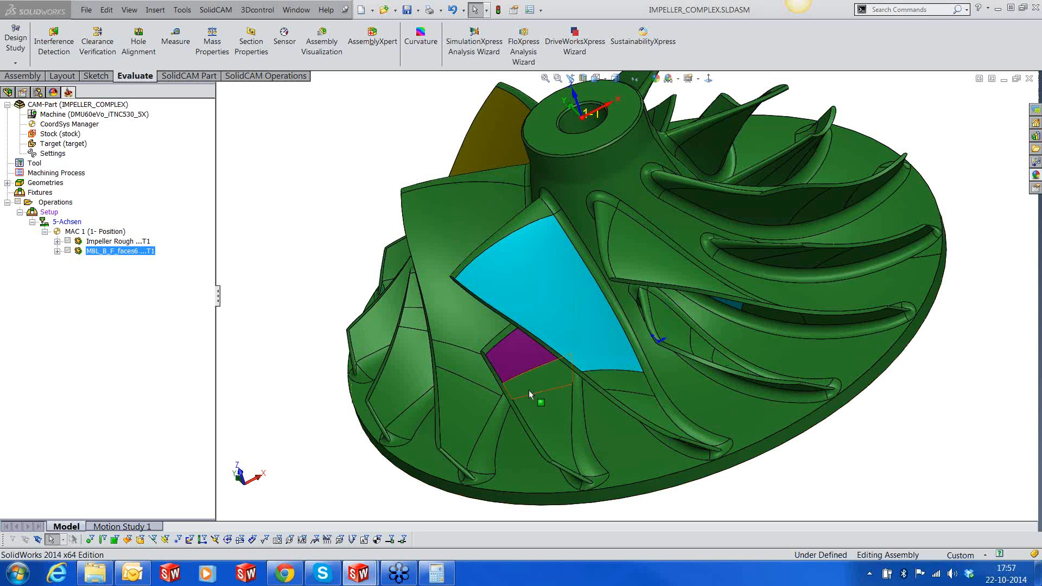
pyautogui.moveTo(528, 389); pyautogui.dragTo(519, 351, button='middle')
pyautogui.rightClick(127, 251)
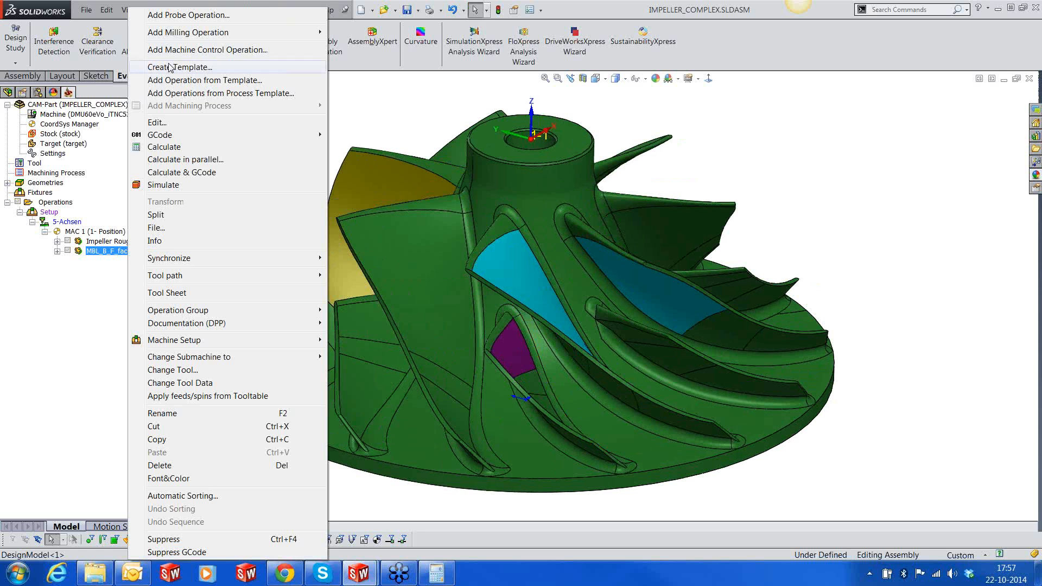
pyautogui.click(173, 82)
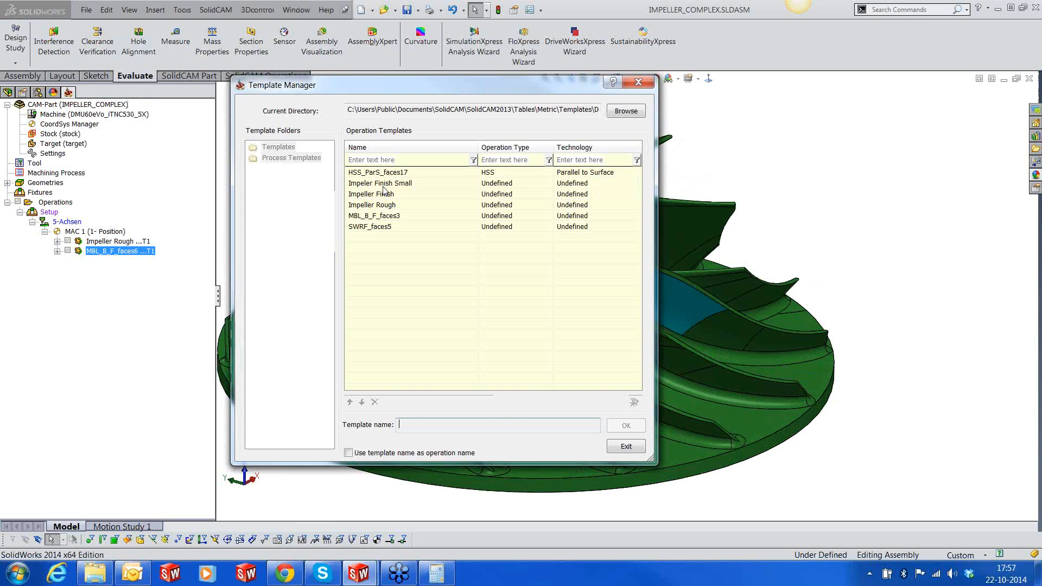
pyautogui.click(505, 183)
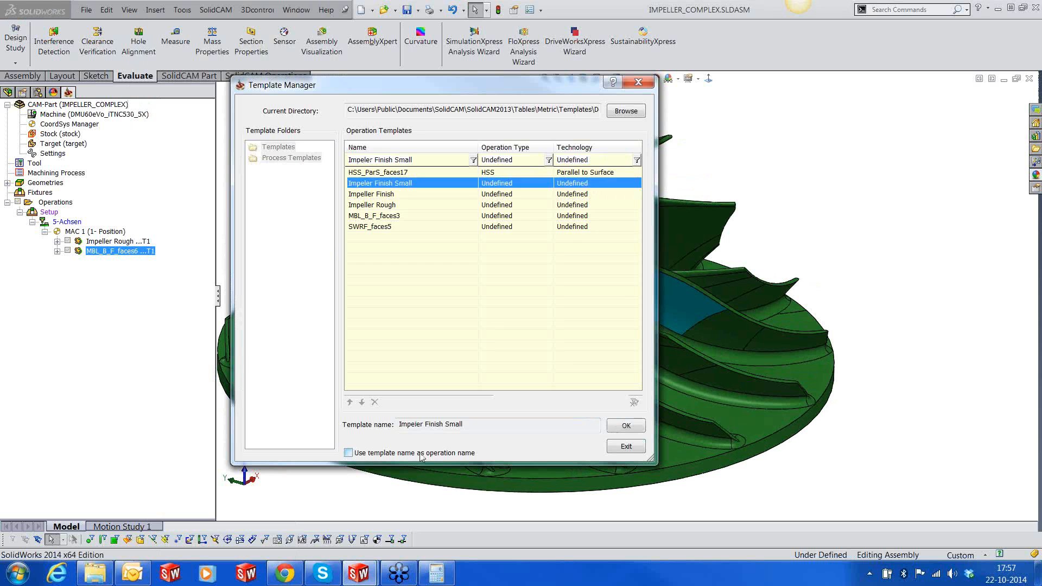
pyautogui.click(626, 427)
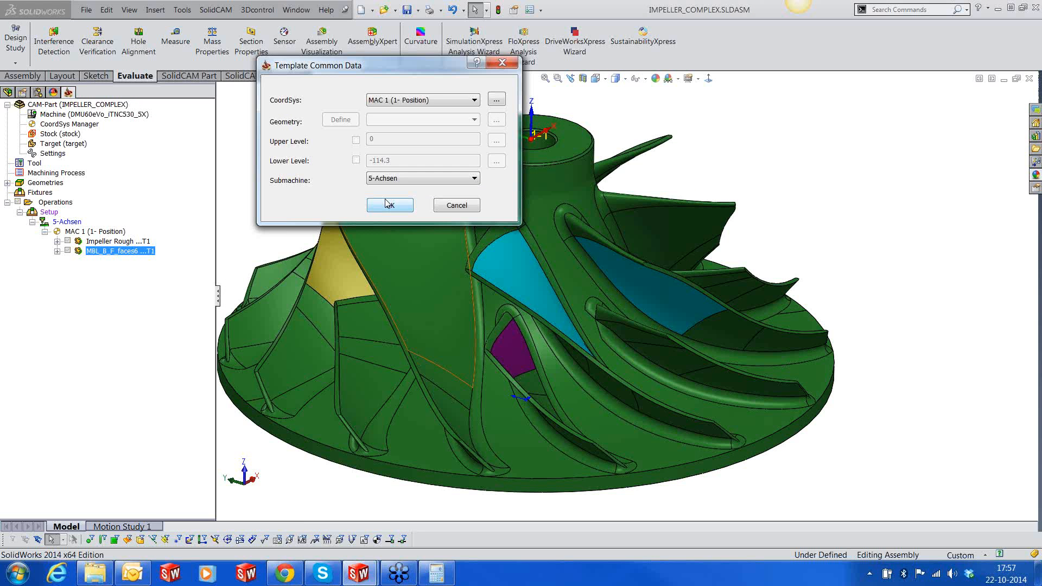
pyautogui.click(389, 205)
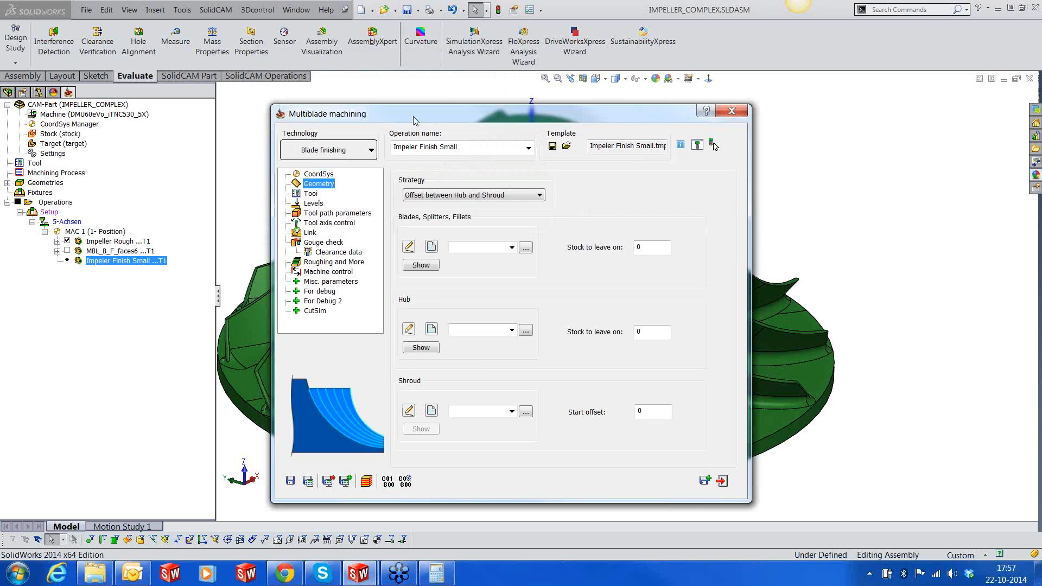
pyautogui.moveTo(413, 119); pyautogui.dragTo(361, 102)
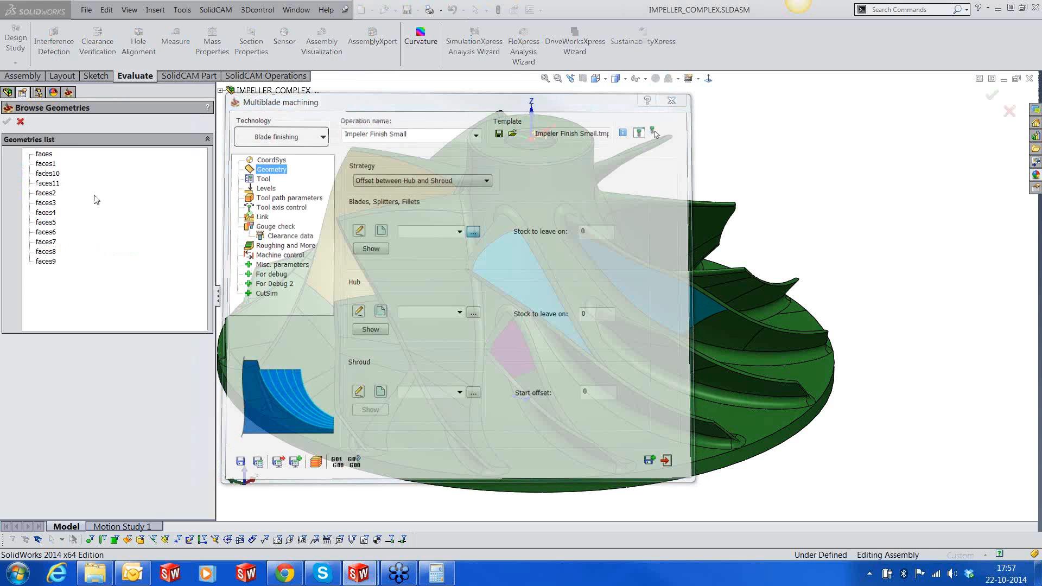
# - Assign the existing geometry faces7 as the blades, splitters and fillets of the blade finishing operation
pyautogui.click(46, 242)
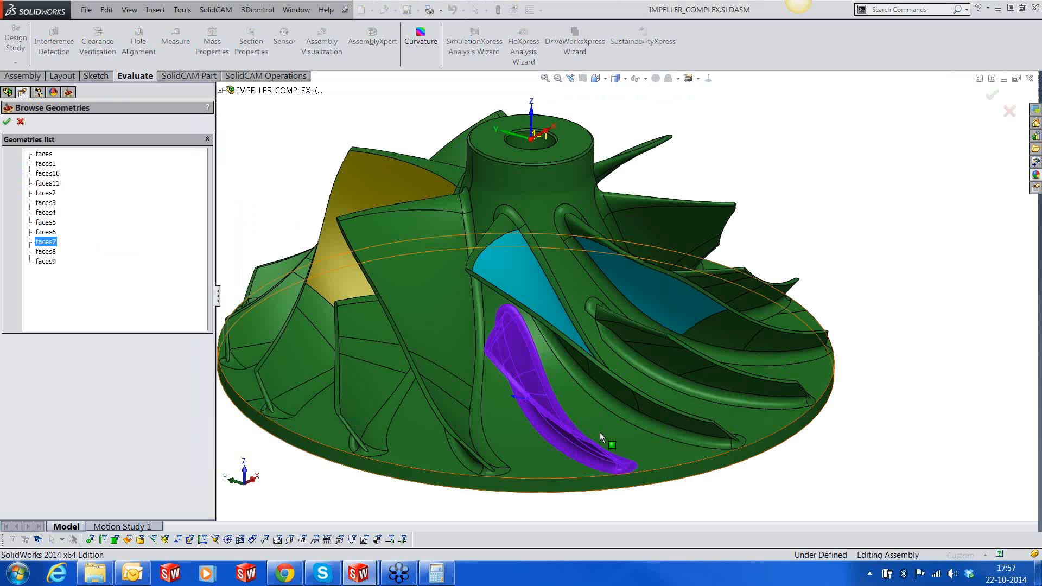
pyautogui.moveTo(600, 432); pyautogui.dragTo(623, 318, button='middle')
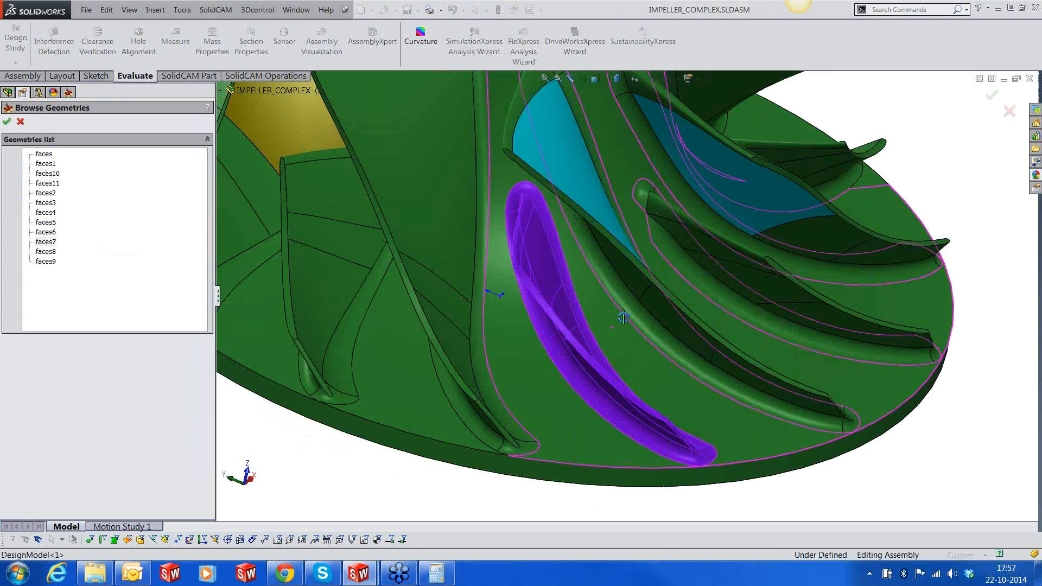
pyautogui.click(21, 122)
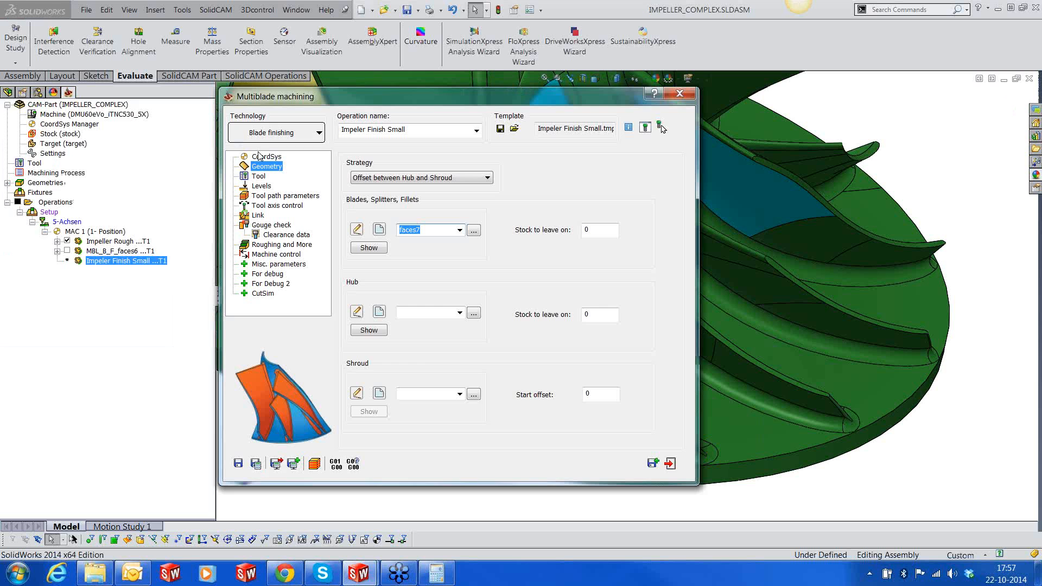
# - Assign faces1 as the hub geometry and inspect its faces on the impeller model
pyautogui.click(473, 312)
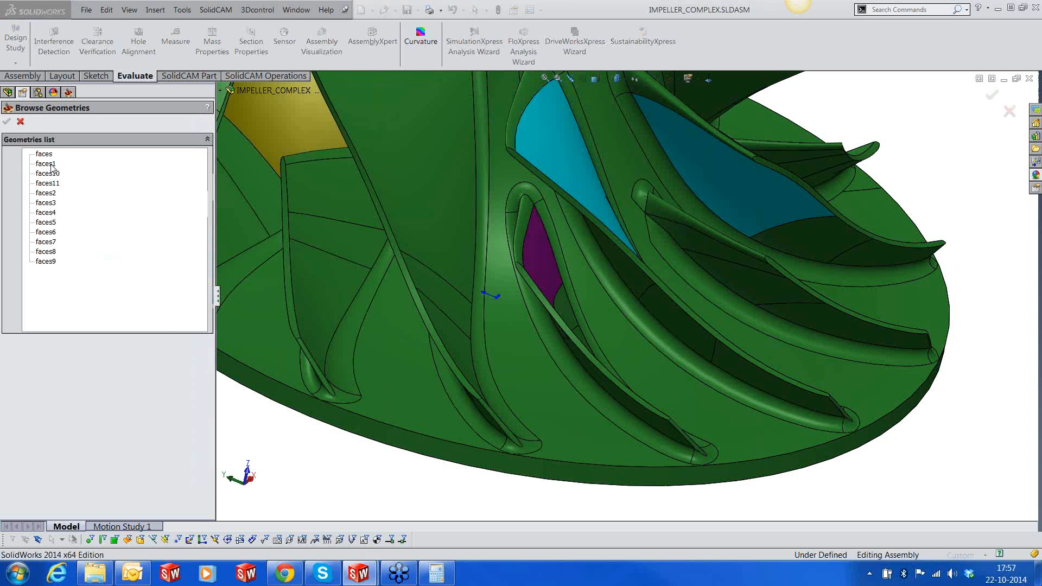
pyautogui.click(47, 164)
pyautogui.click(7, 122)
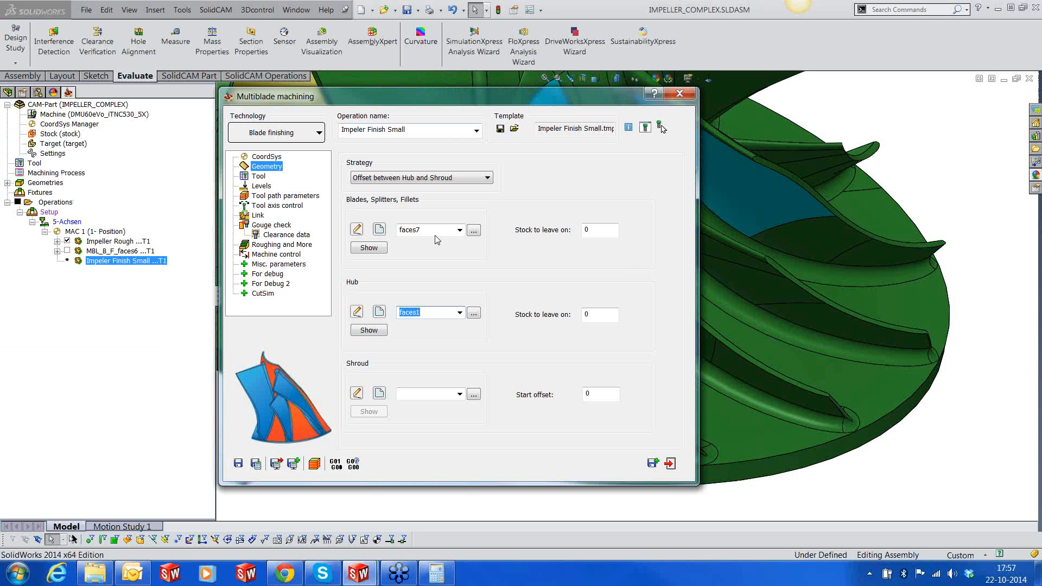
pyautogui.click(379, 330)
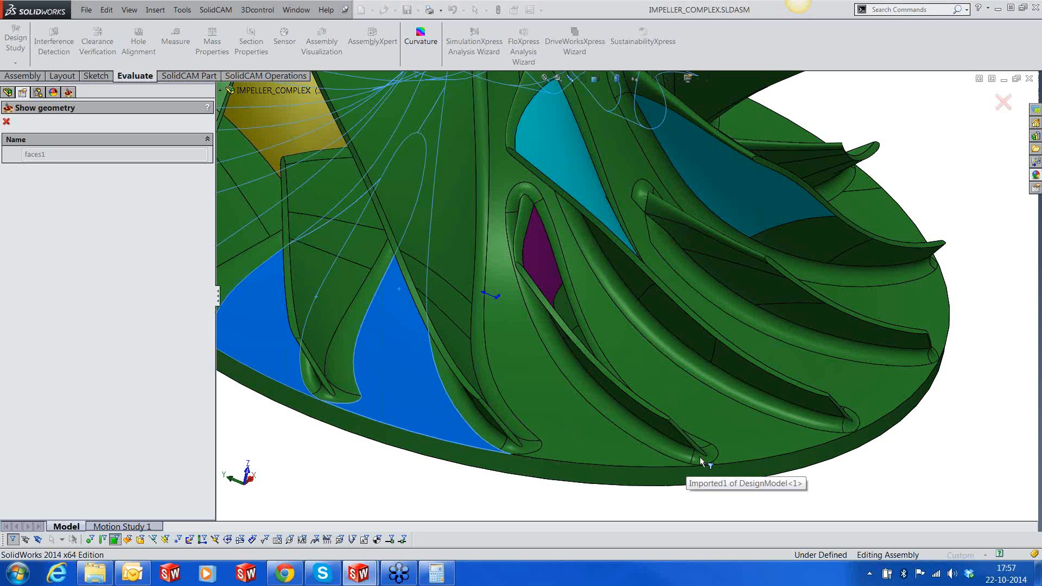
pyautogui.scroll(2, 608, 415)
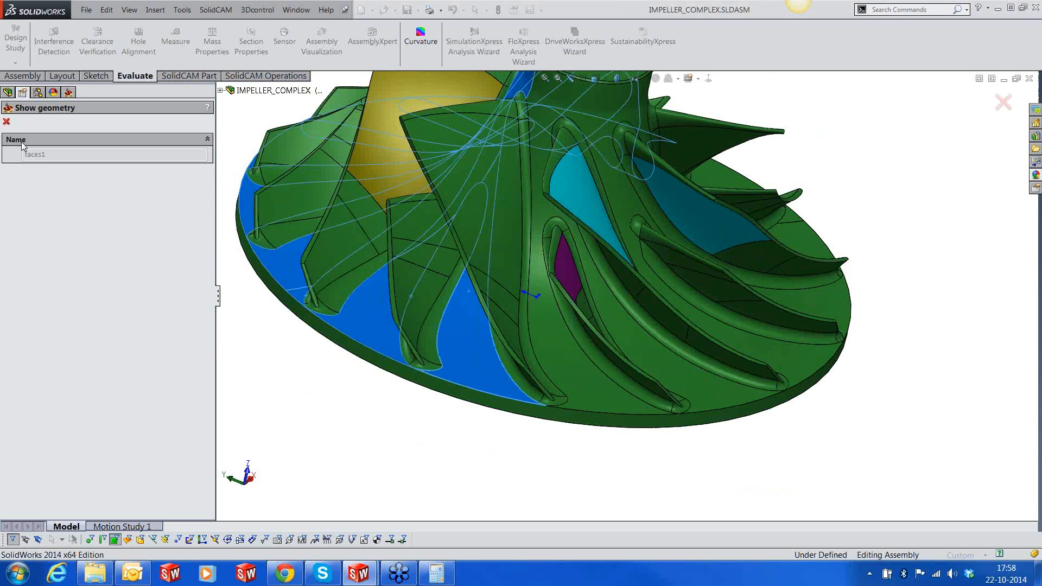
pyautogui.click(6, 122)
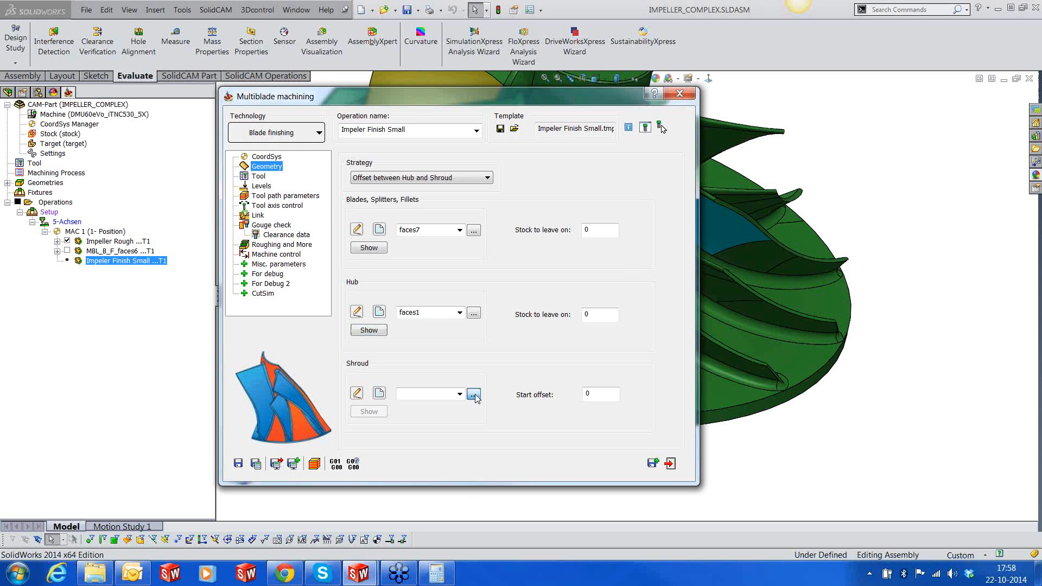
# - Assign faces2 as the shroud geometry after checking its highlighted face on the impeller
pyautogui.click(474, 394)
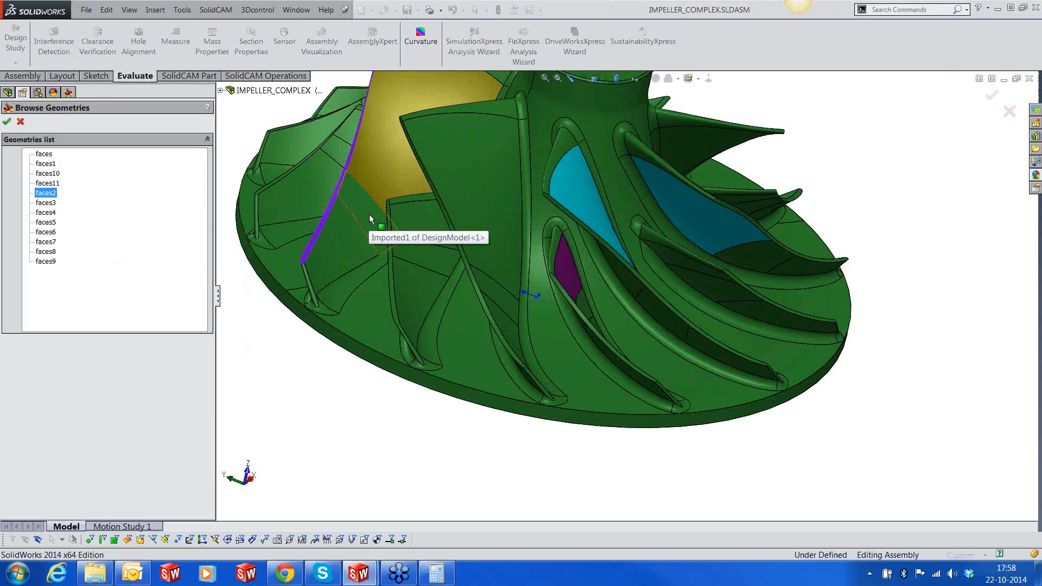
pyautogui.moveTo(369, 214)
pyautogui.mouseDown(button='middle')
pyautogui.moveTo(391, 218)
pyautogui.moveTo(358, 215)
pyautogui.mouseUp(button='middle')
pyautogui.click(7, 122)
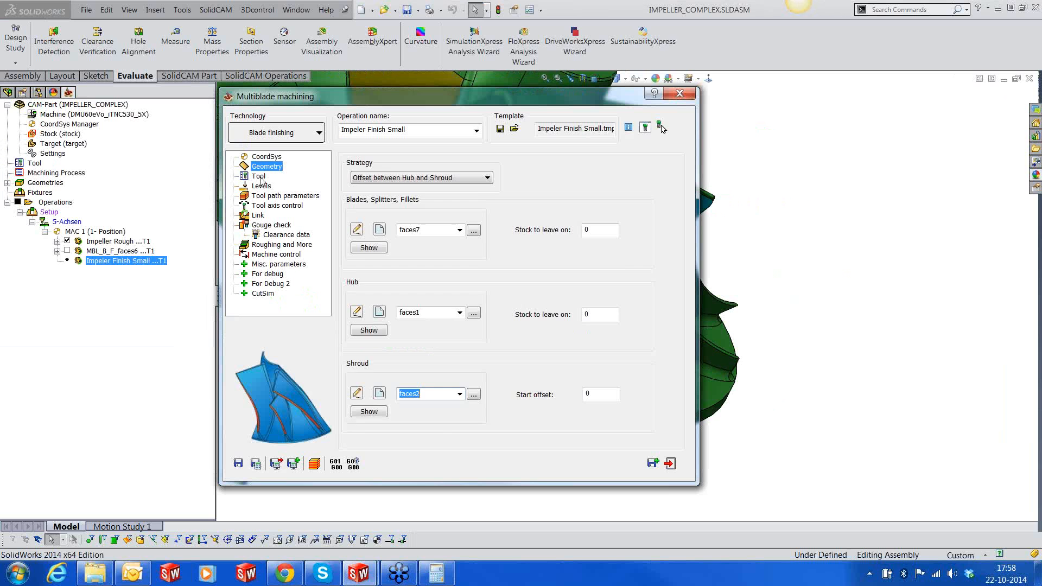
# - Check the taper mill's dimensions and picture in the tool table without changing the tool
pyautogui.click(258, 176)
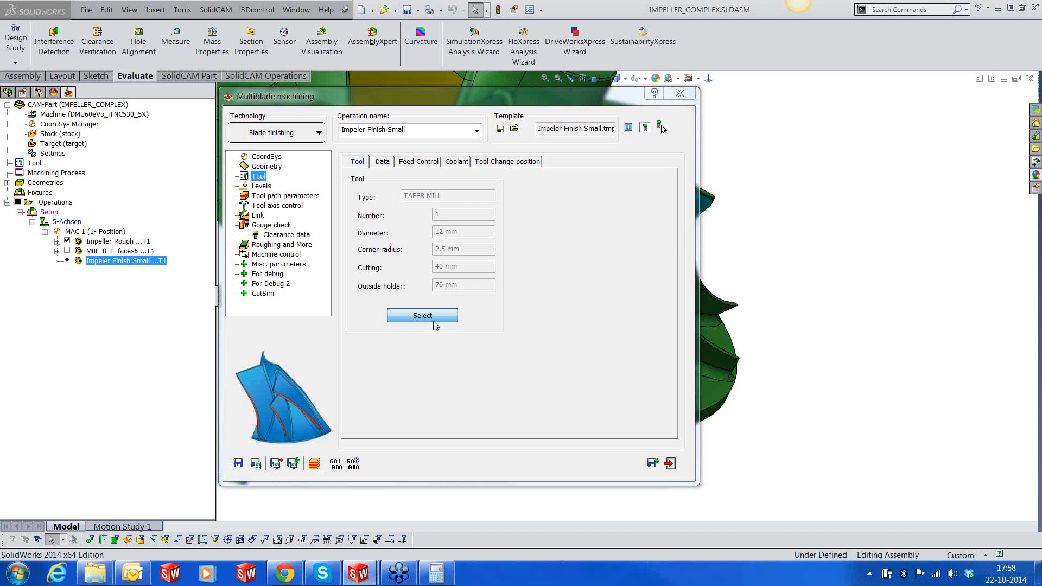
pyautogui.click(434, 316)
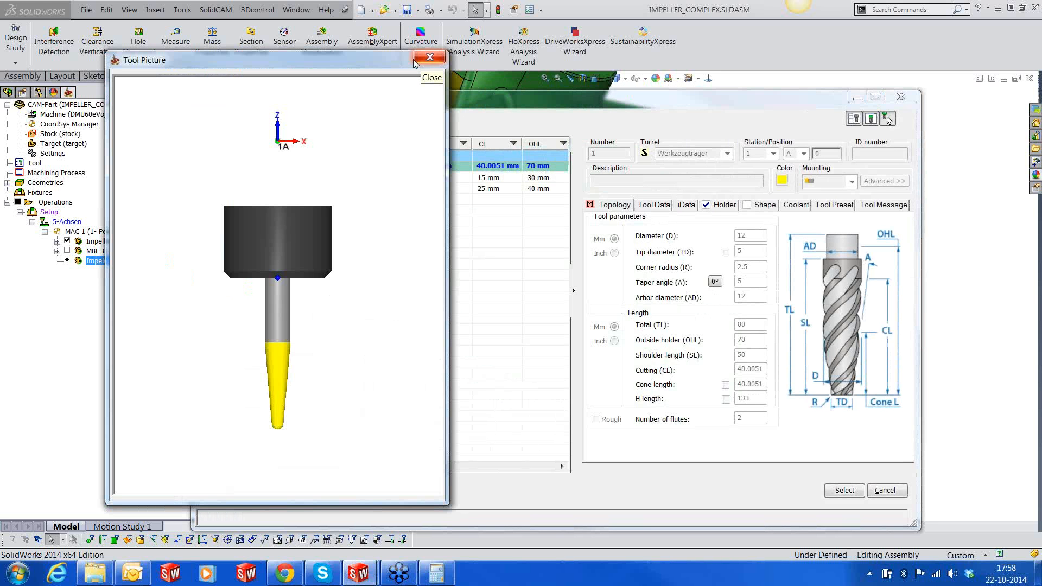
pyautogui.click(425, 64)
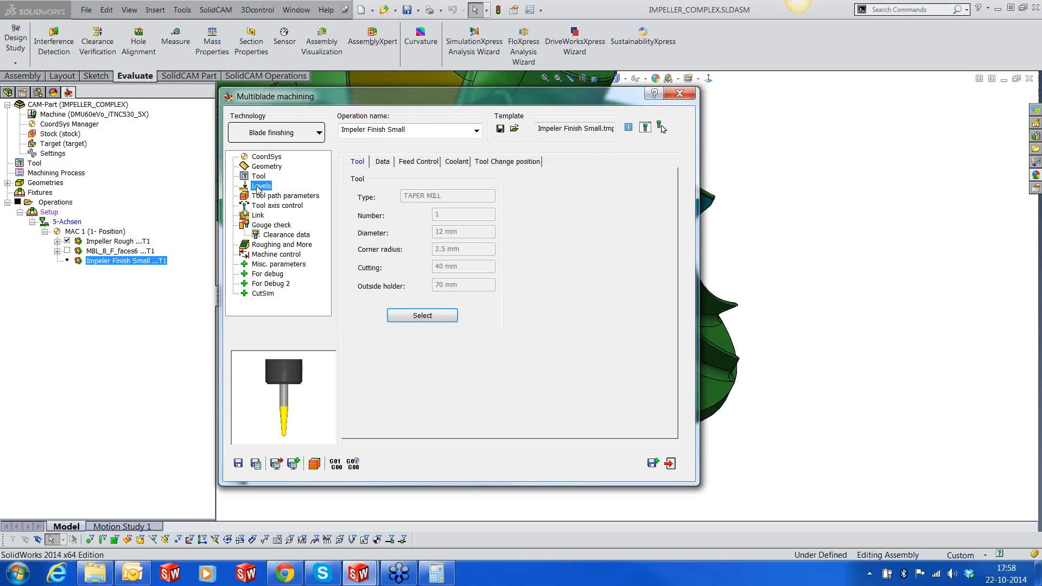
# - Review the operation's clearance levels, its tool path settings for surface quality, layers, sorting and edges, and its tool axis tilting
pyautogui.click(261, 186)
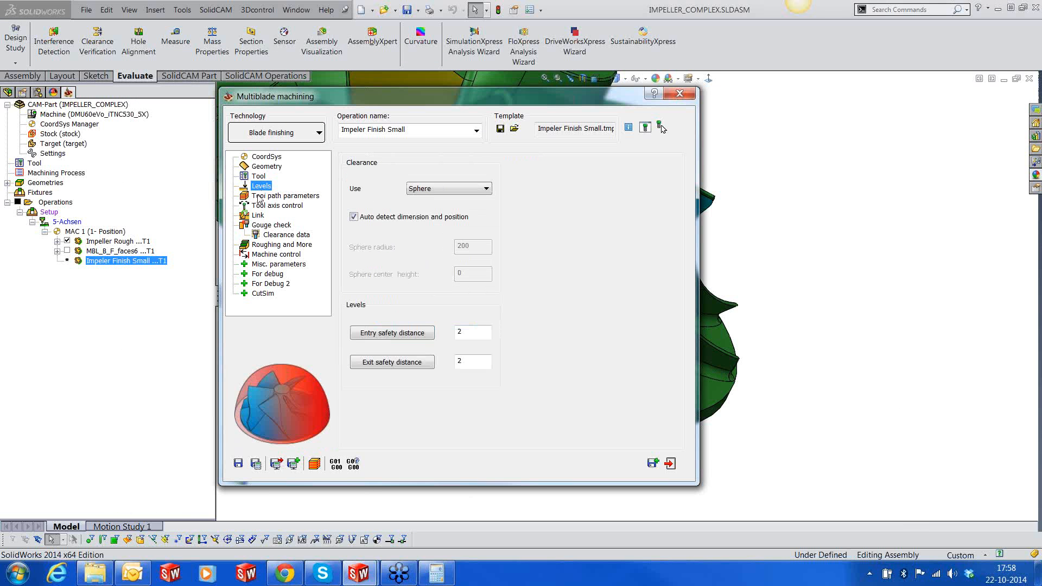
pyautogui.click(260, 196)
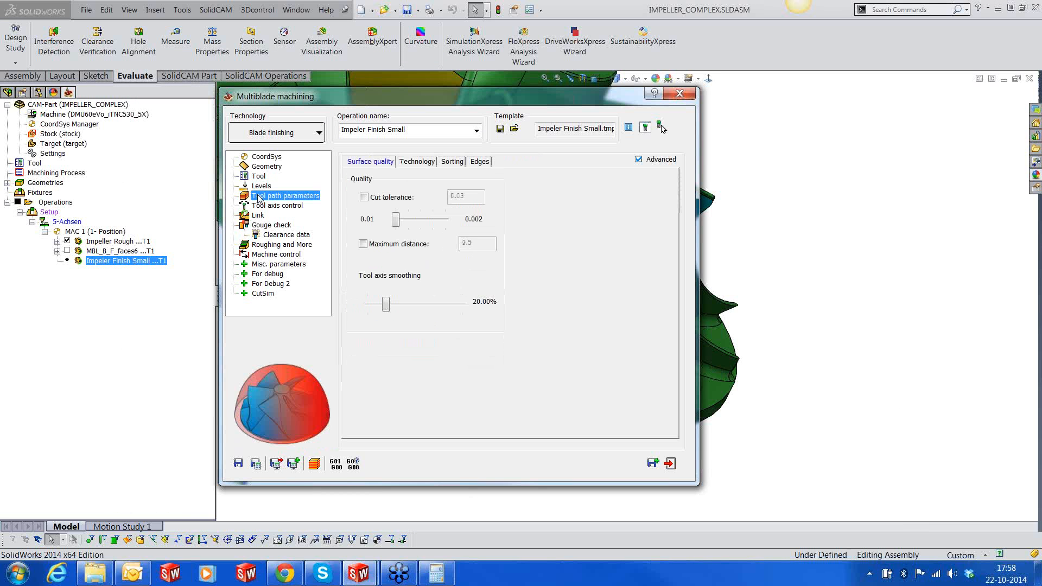
pyautogui.click(416, 161)
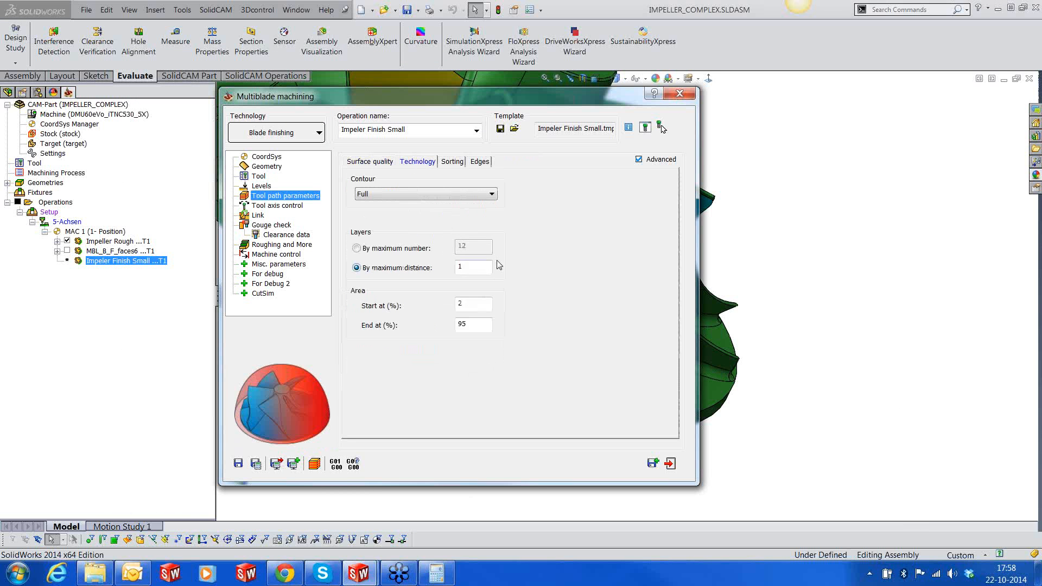
pyautogui.click(473, 267)
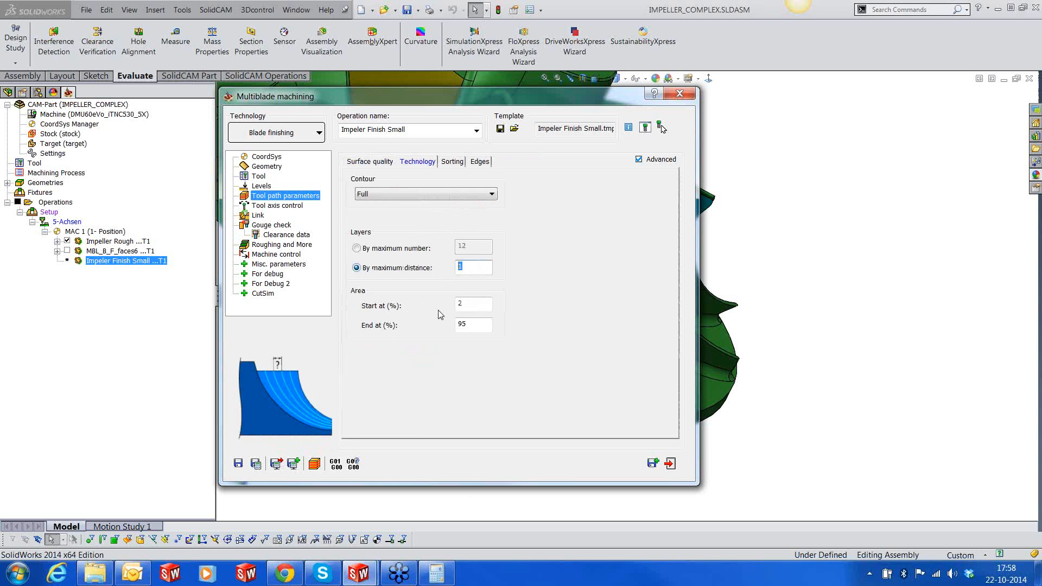
pyautogui.press('Tab')
pyautogui.press('Tab')
pyautogui.click(450, 162)
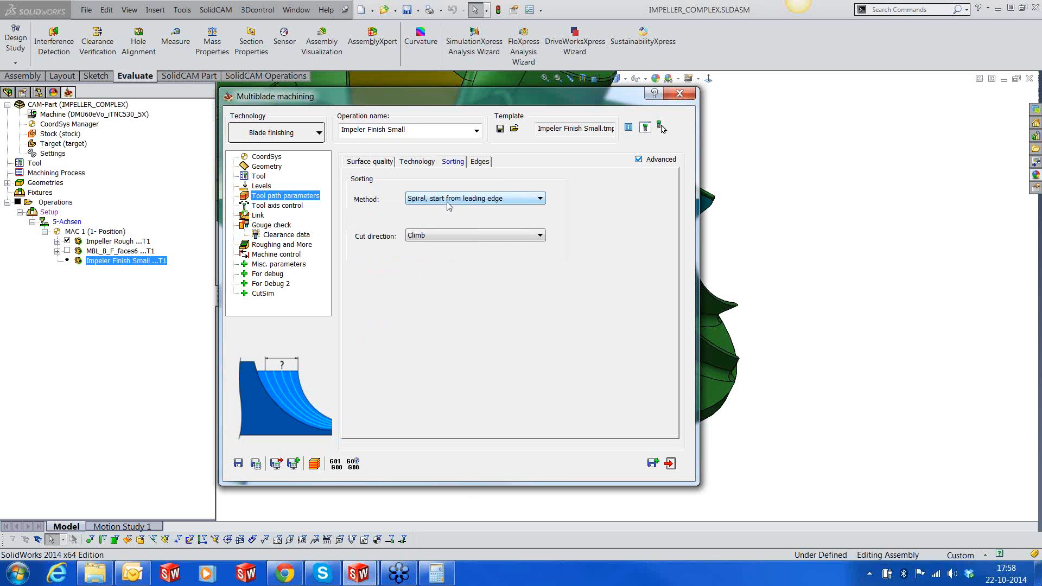
pyautogui.click(479, 162)
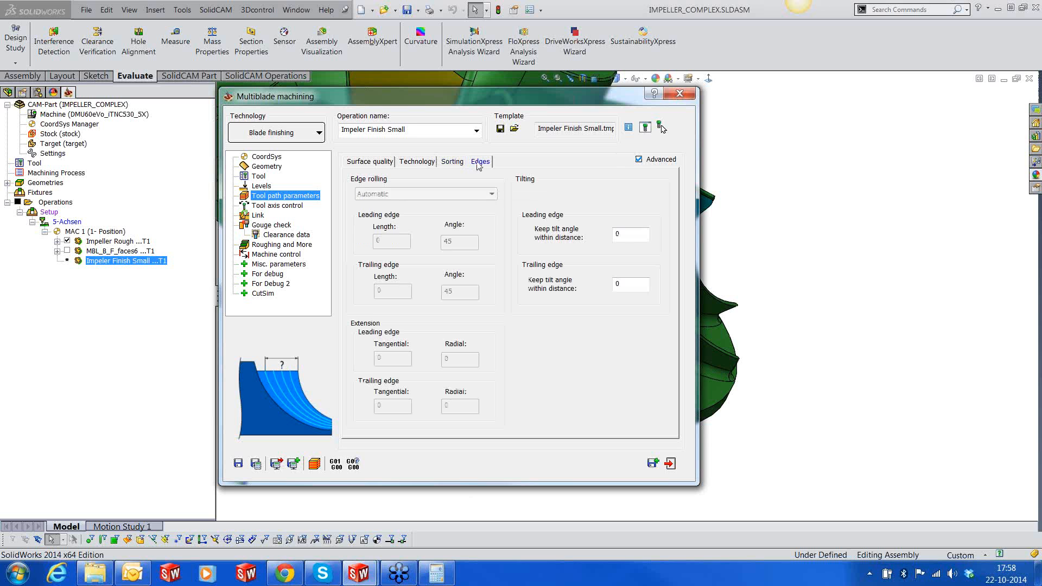
pyautogui.click(271, 208)
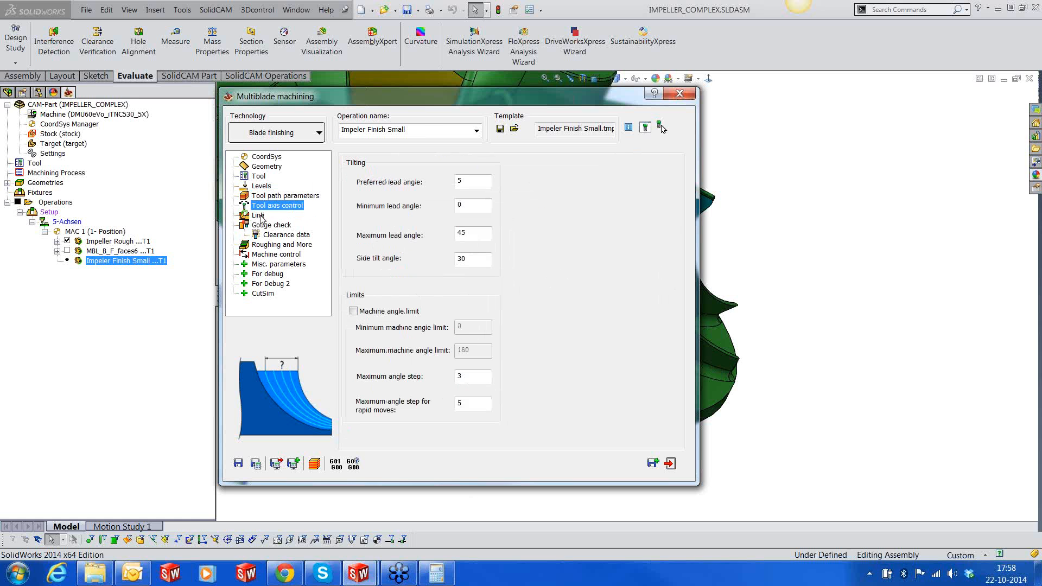
# - Open the gouge check settings and examine the impeller faces around the small splitter and its neighbouring blades
pyautogui.click(265, 225)
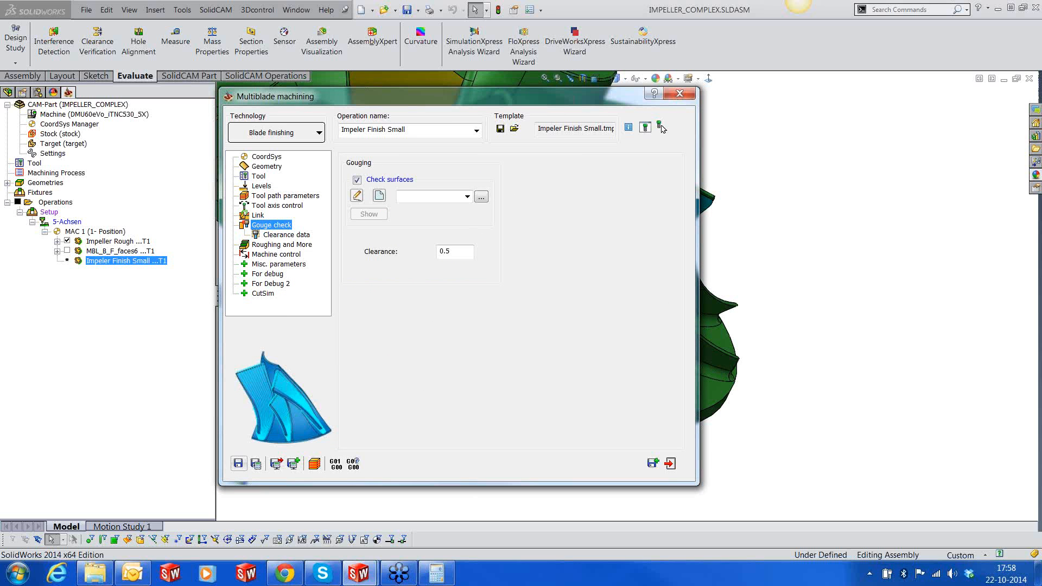
pyautogui.click(661, 125)
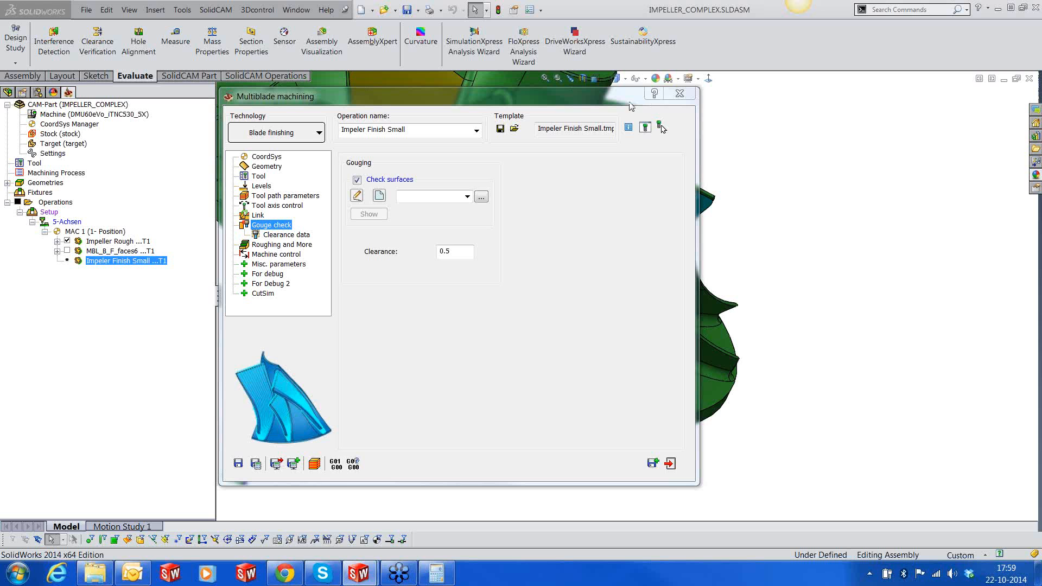
pyautogui.moveTo(583, 104); pyautogui.dragTo(315, 115)
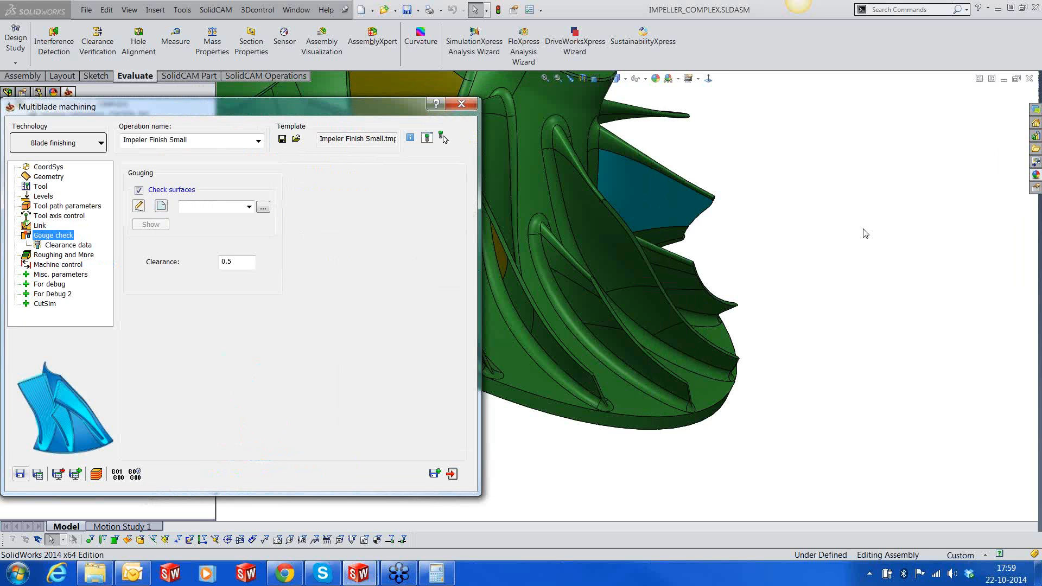
pyautogui.click(865, 233)
pyautogui.scroll(4, 865, 233)
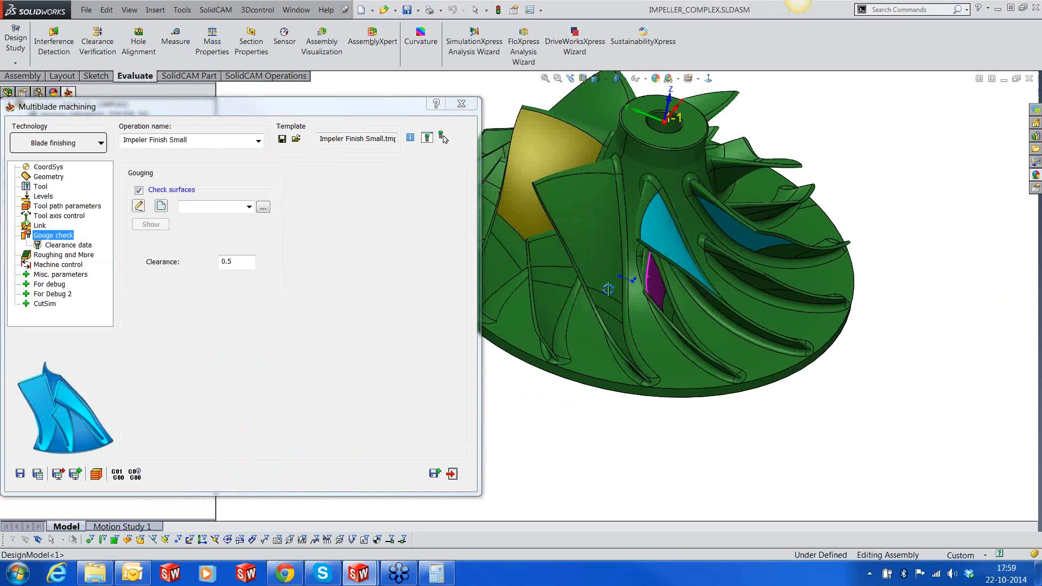
pyautogui.scroll(-5, 666, 274)
pyautogui.moveTo(666, 274); pyautogui.dragTo(700, 220, button='middle')
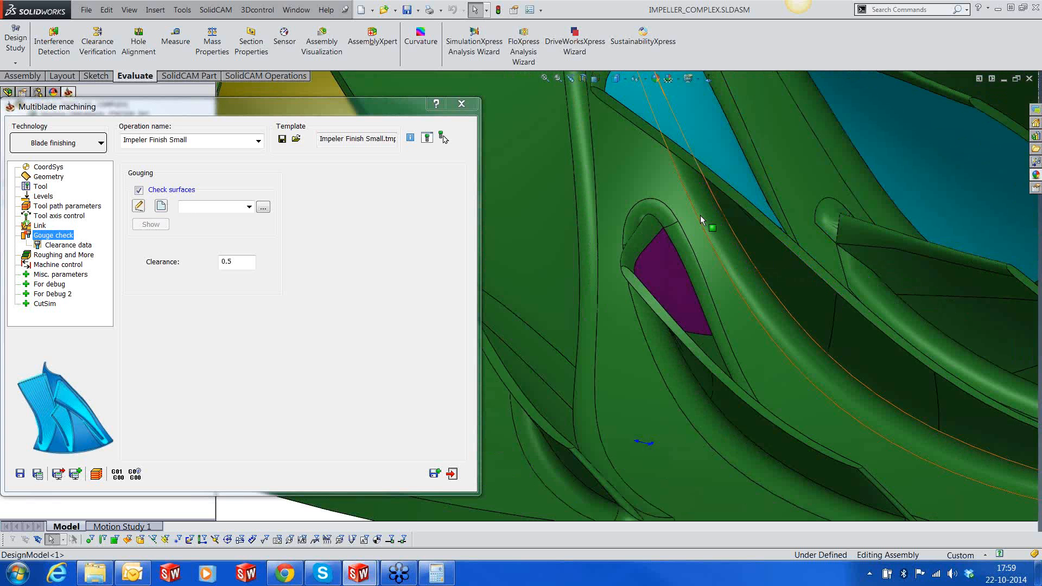
pyautogui.scroll(3, 684, 260)
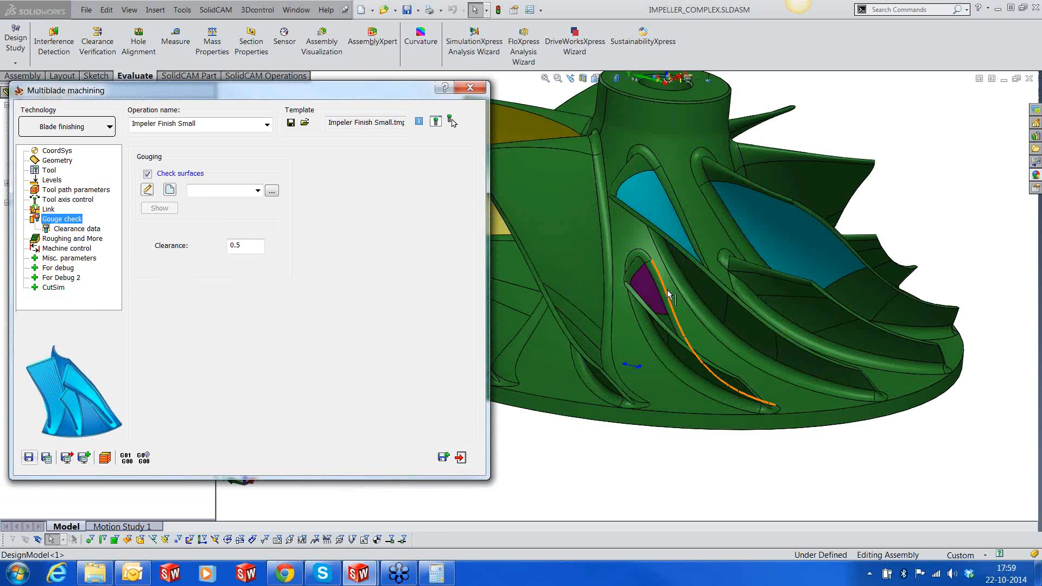
pyautogui.moveTo(668, 294); pyautogui.dragTo(714, 292, button='middle')
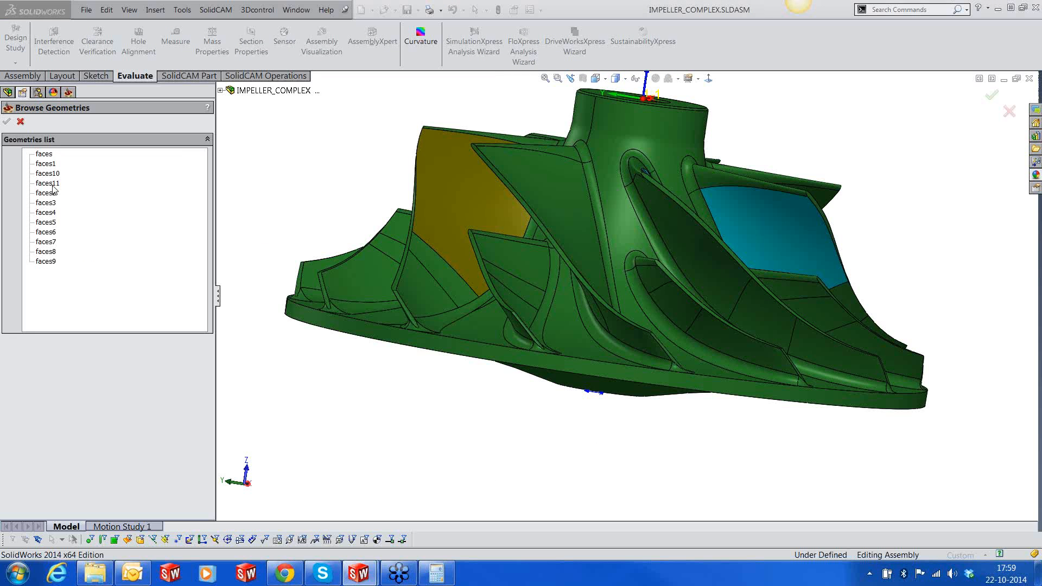
# - Assign faces11 as the gouge check surfaces after inspecting its highlighted blade faces on the impeller
pyautogui.click(49, 183)
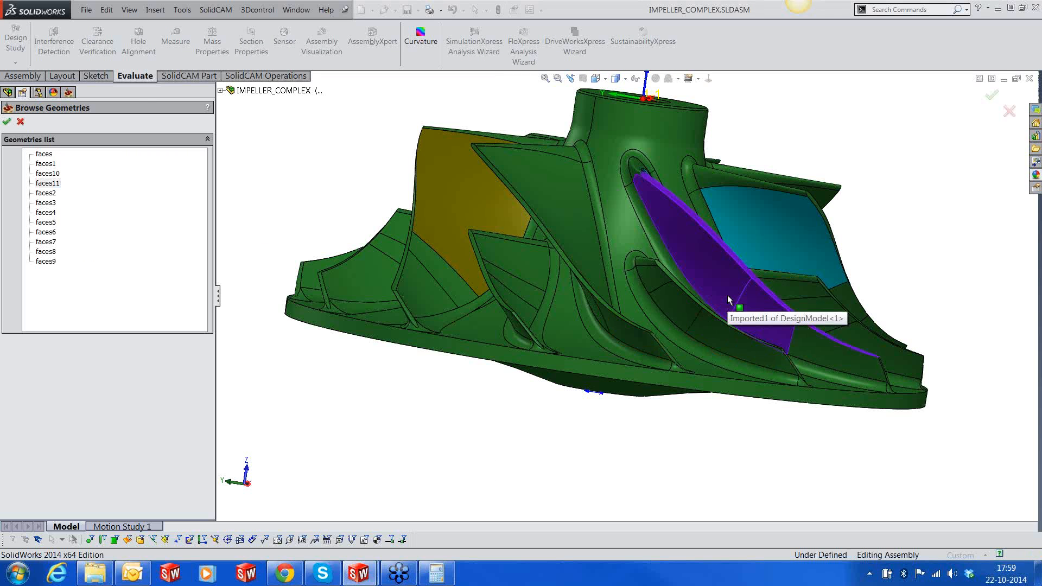
pyautogui.moveTo(728, 295); pyautogui.dragTo(731, 308, button='middle')
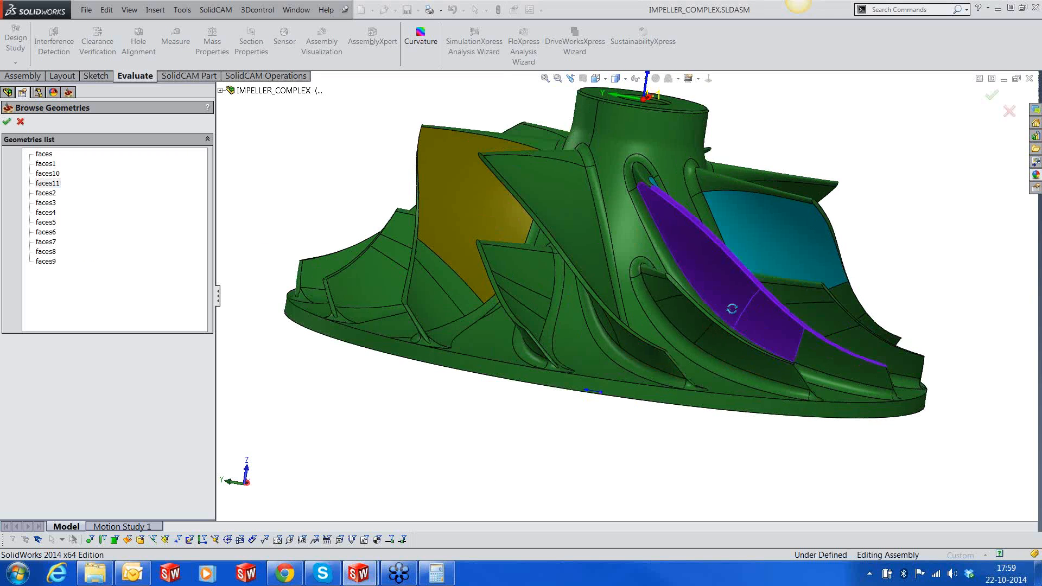
pyautogui.scroll(-3, 753, 358)
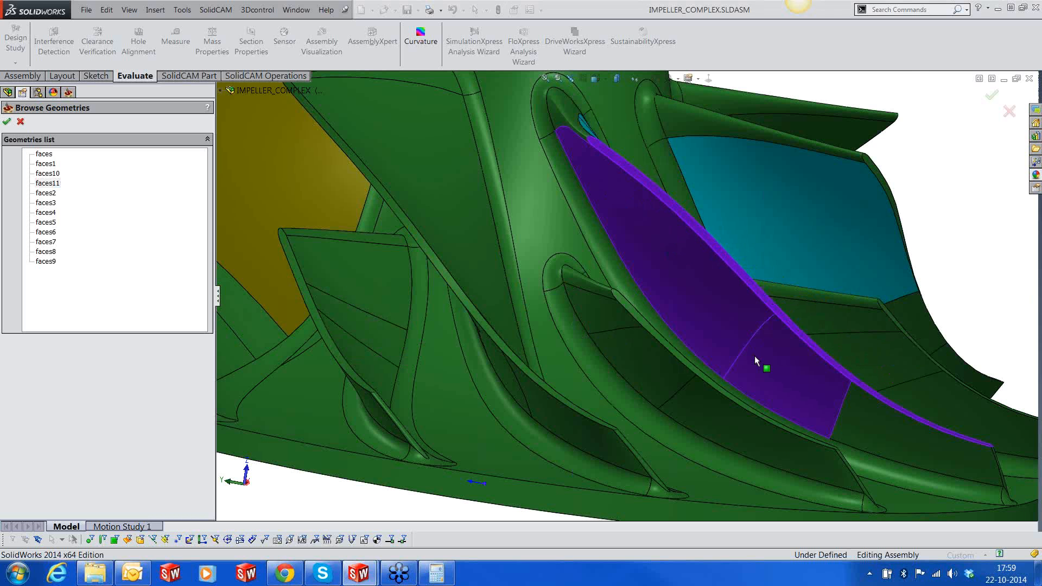
pyautogui.moveTo(754, 356); pyautogui.dragTo(751, 356, button='middle')
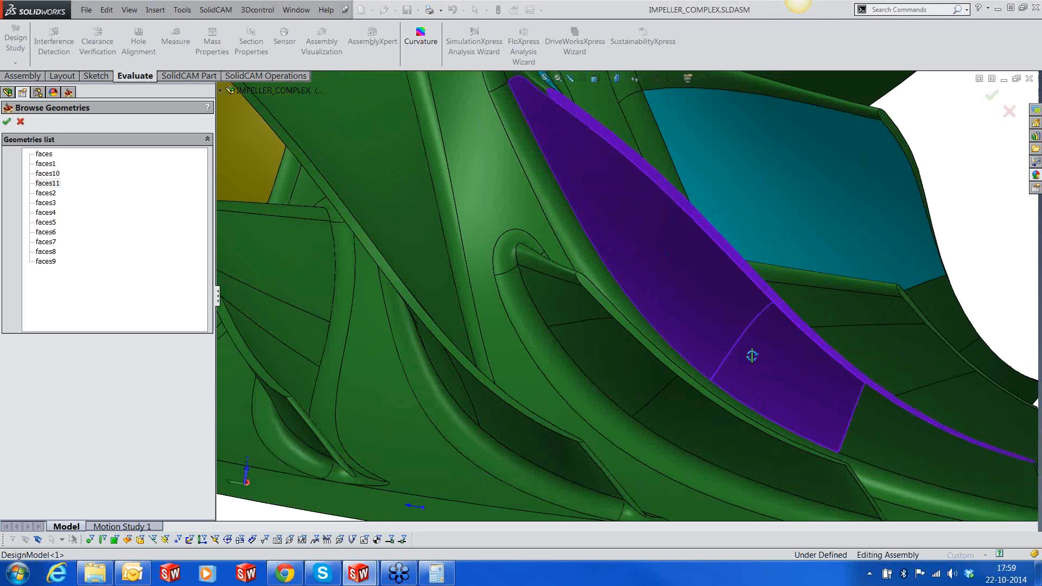
pyautogui.scroll(2, 751, 356)
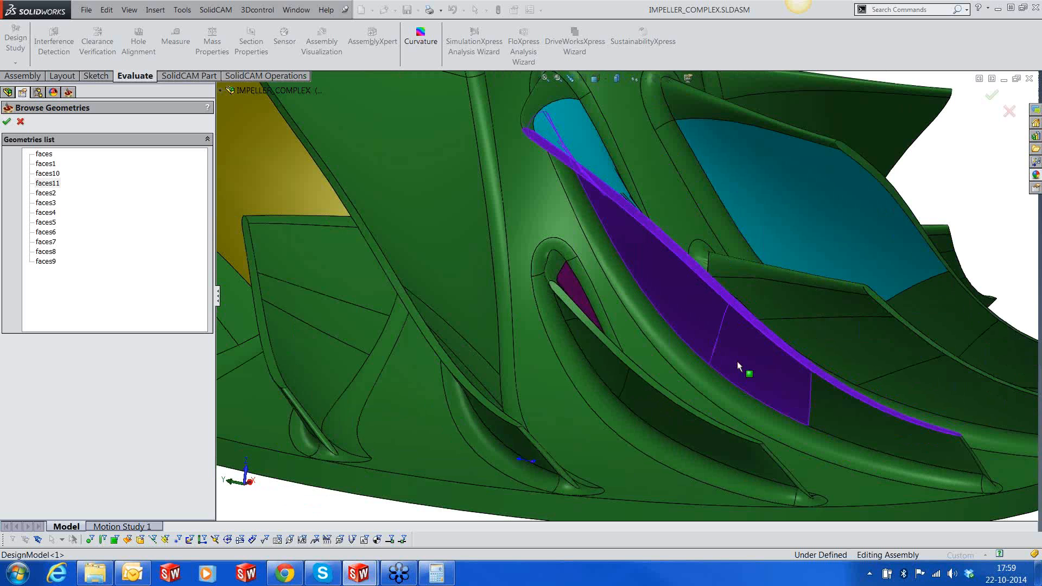
pyautogui.scroll(1, 651, 304)
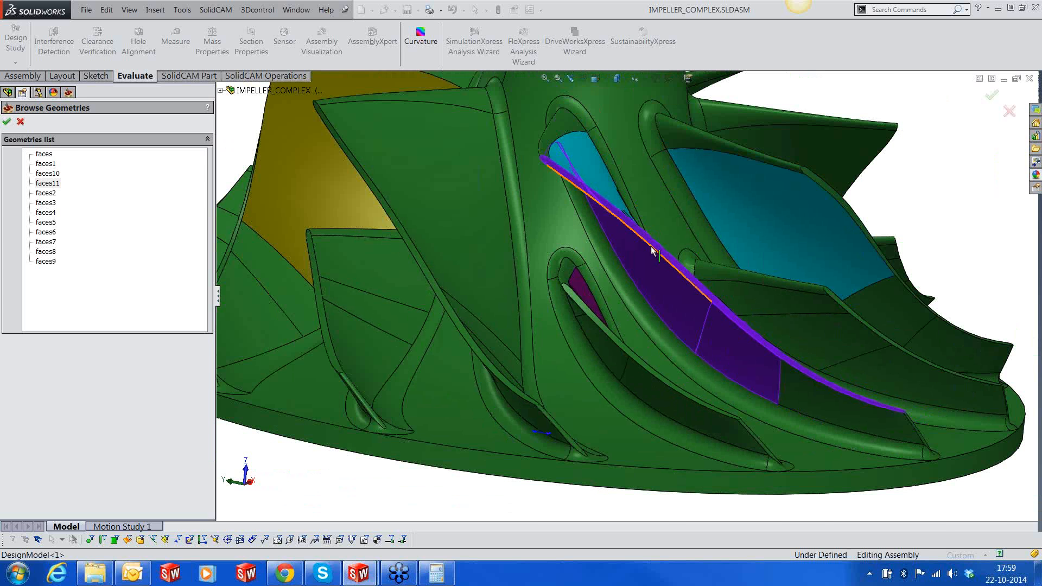
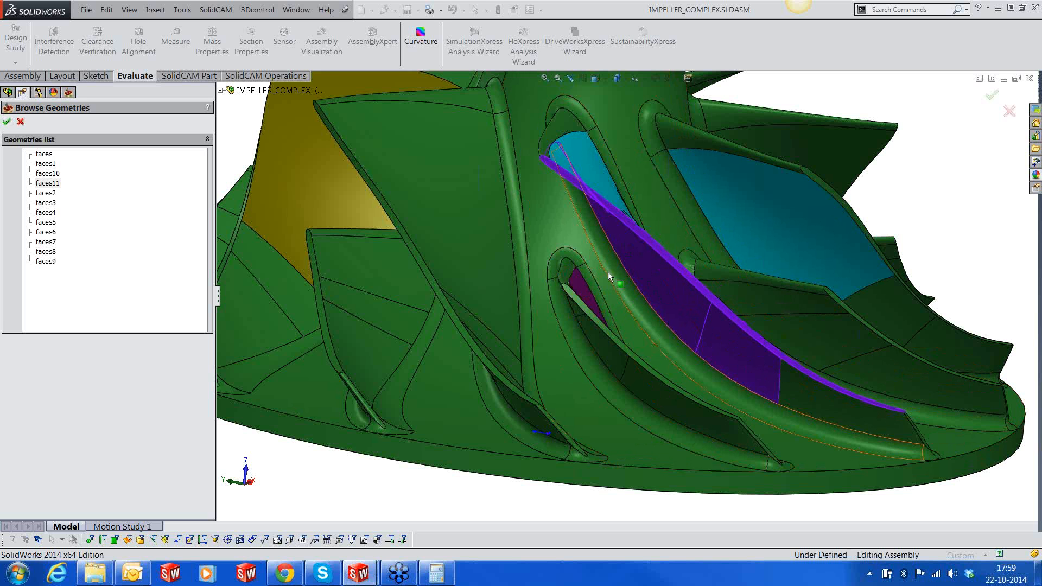
pyautogui.click(7, 121)
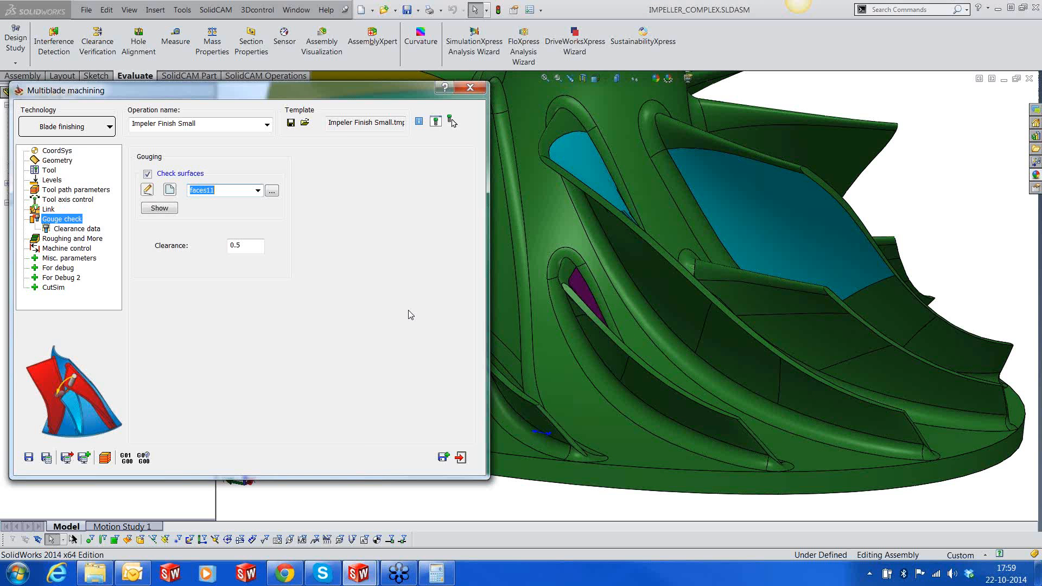
# - Review the tool clearance data and the roughing stock settings, and save and close the Impeler Finish Small operation
pyautogui.moveTo(279, 88); pyautogui.dragTo(523, 105)
pyautogui.click(321, 246)
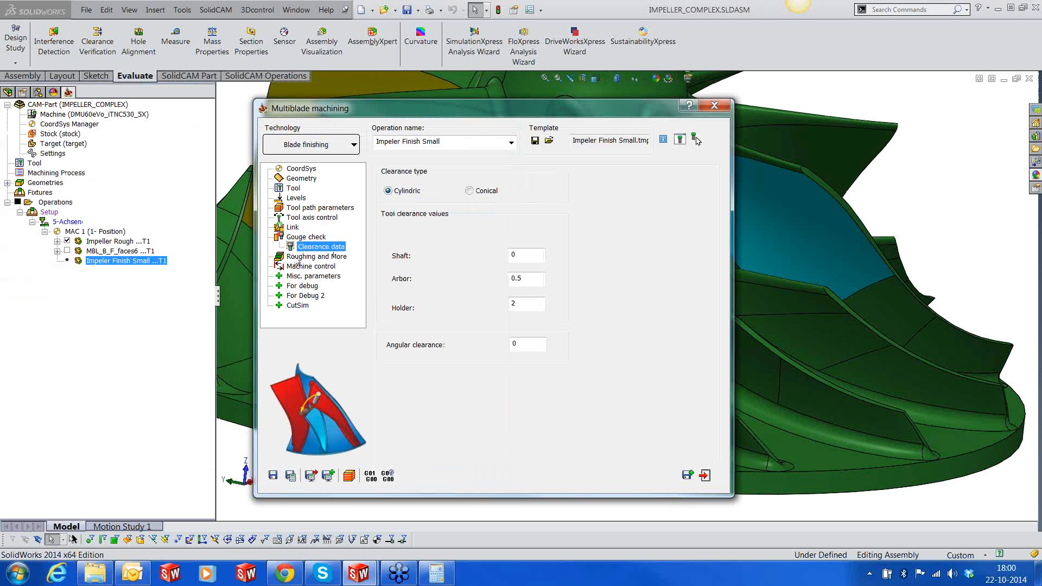
pyautogui.click(298, 256)
pyautogui.click(299, 249)
pyautogui.click(297, 258)
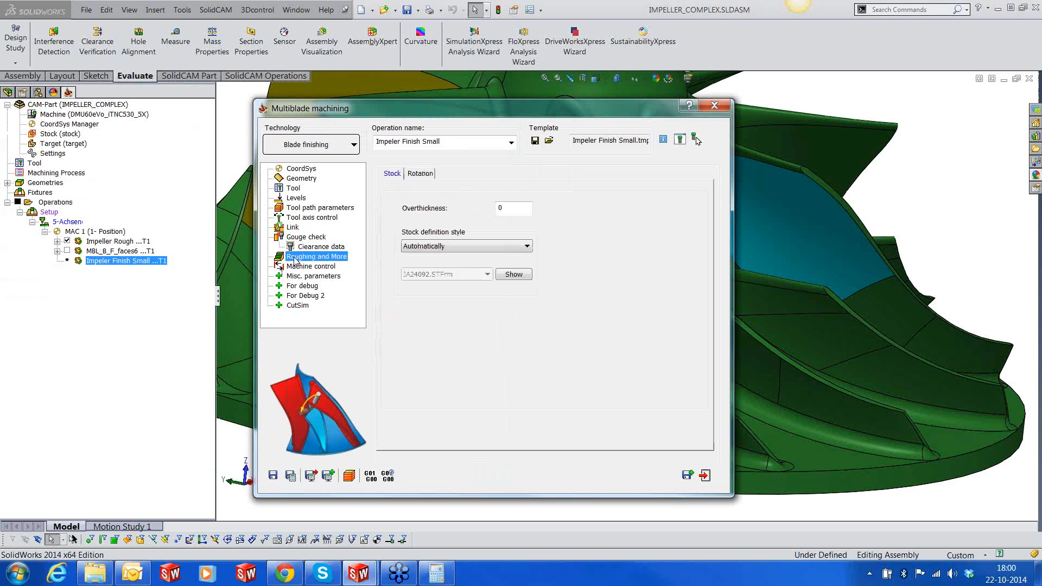
pyautogui.click(273, 475)
pyautogui.click(706, 476)
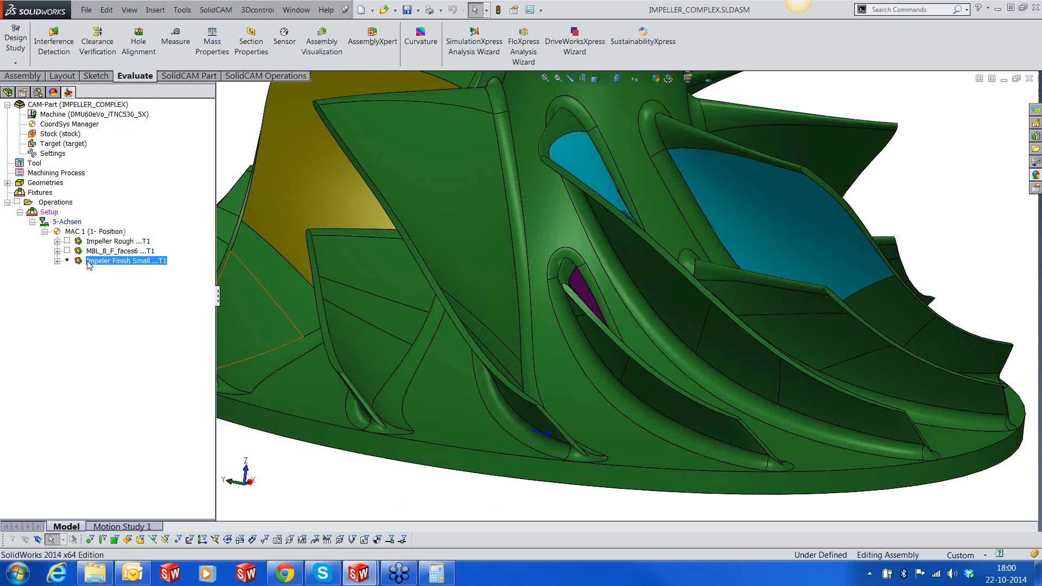
# - Calculate the Impeler Finish Small operation in parallel on the local computer and close its operation dialog
pyautogui.rightClick(87, 262)
pyautogui.click(141, 157)
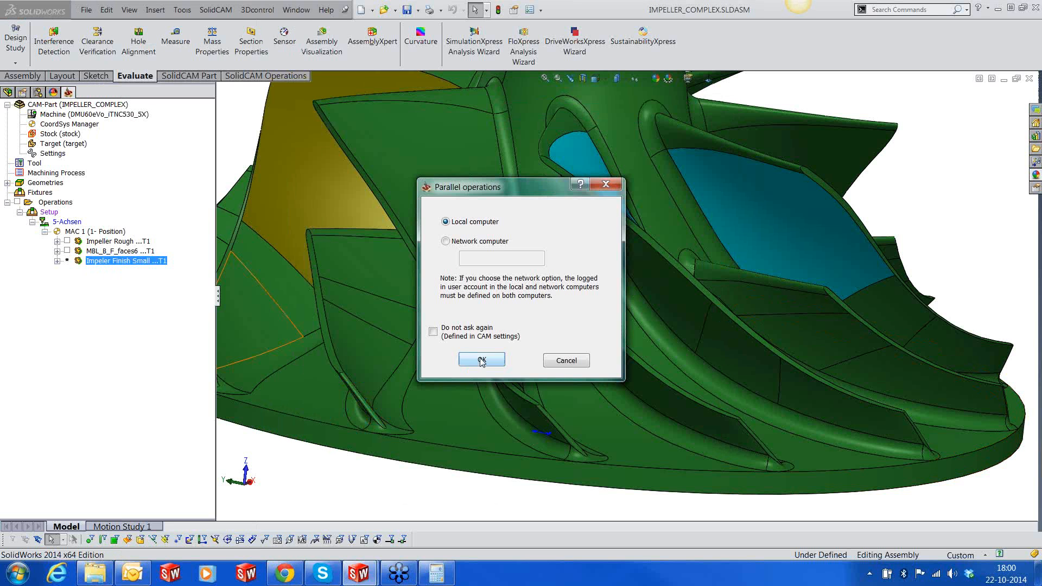
pyautogui.click(481, 360)
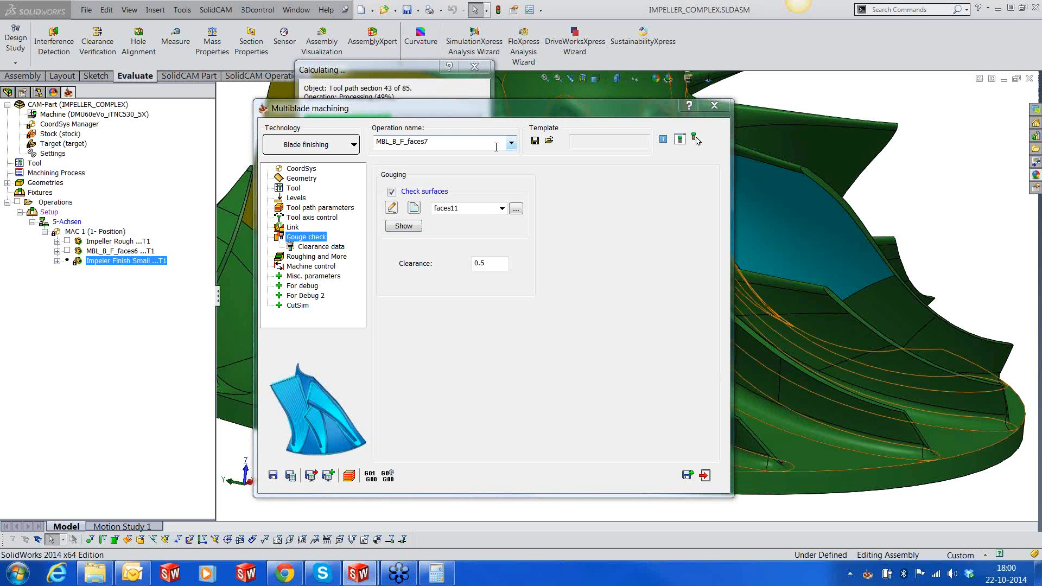
pyautogui.click(716, 106)
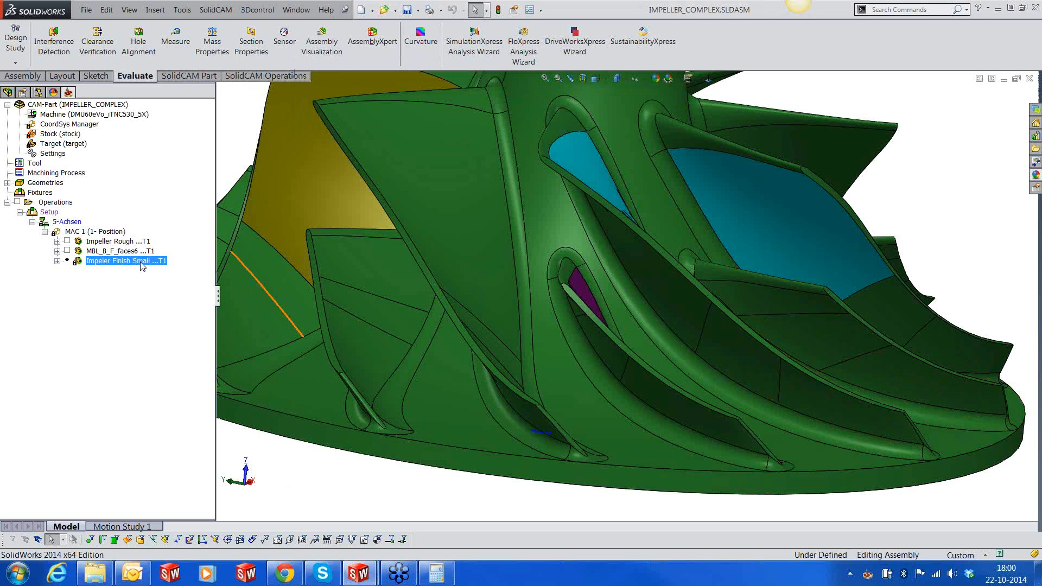
# - Add a new Multiblade machining operation after Impeler Finish Small and set its technology to Fillet finishing
pyautogui.rightClick(142, 264)
pyautogui.moveTo(215, 38)
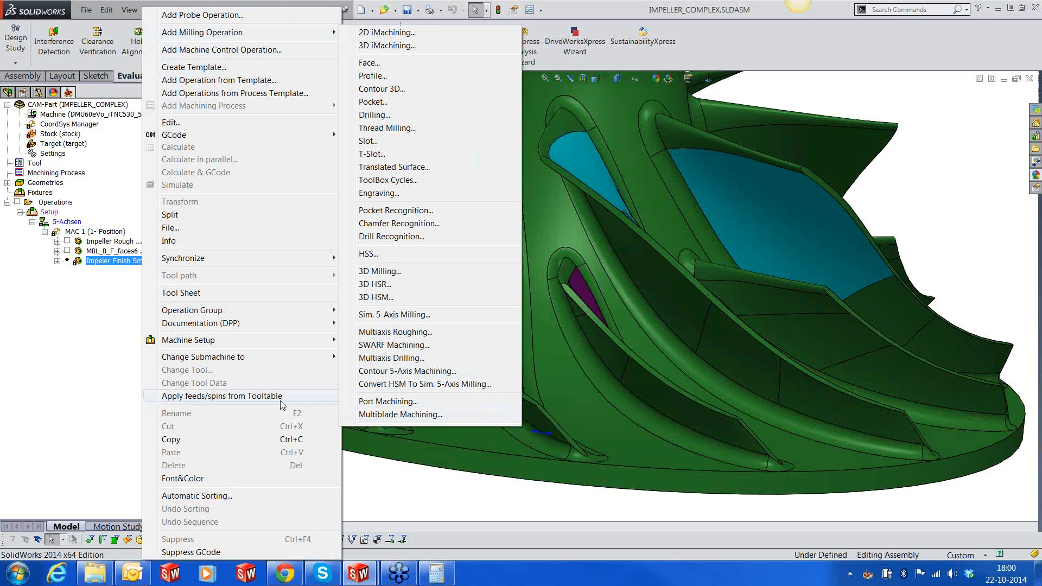
pyautogui.click(400, 414)
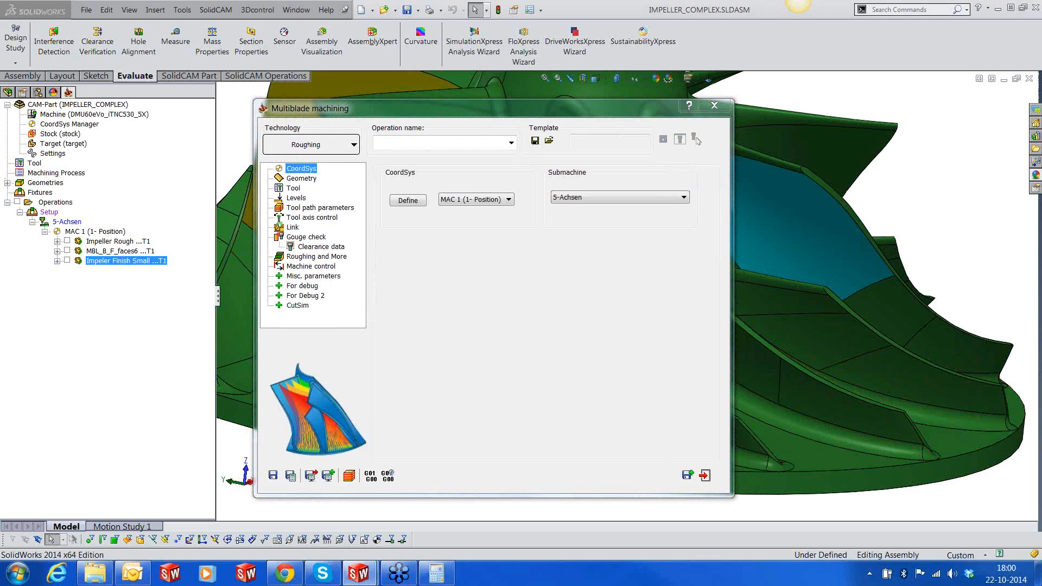
pyautogui.click(301, 178)
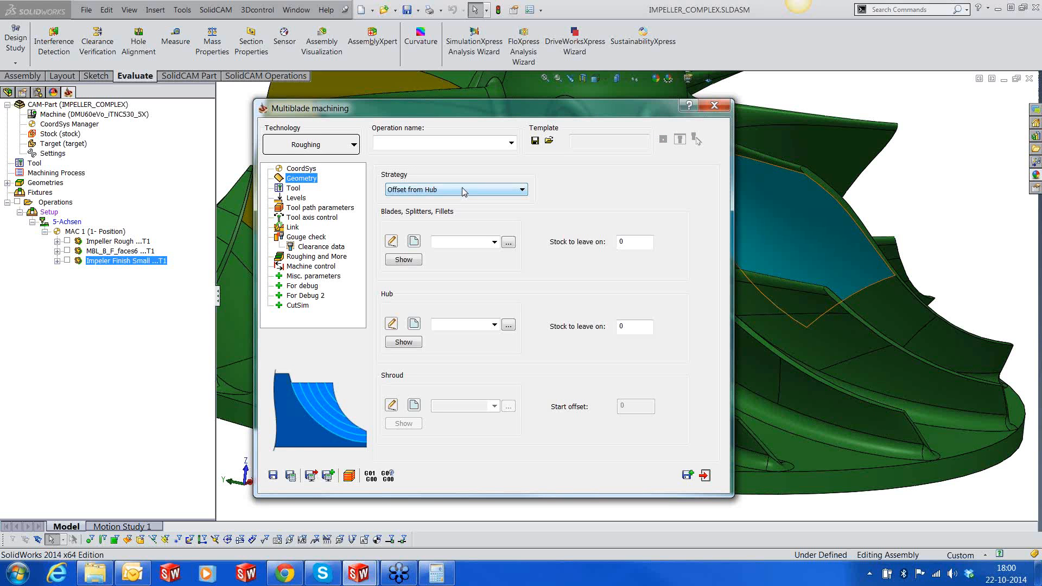
pyautogui.click(310, 149)
pyautogui.click(308, 204)
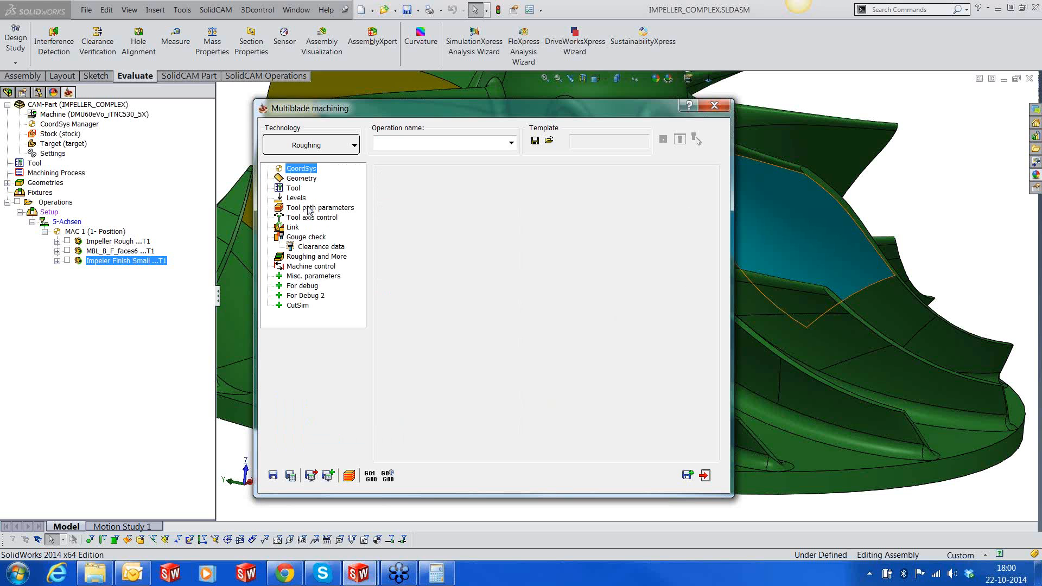
pyautogui.click(301, 178)
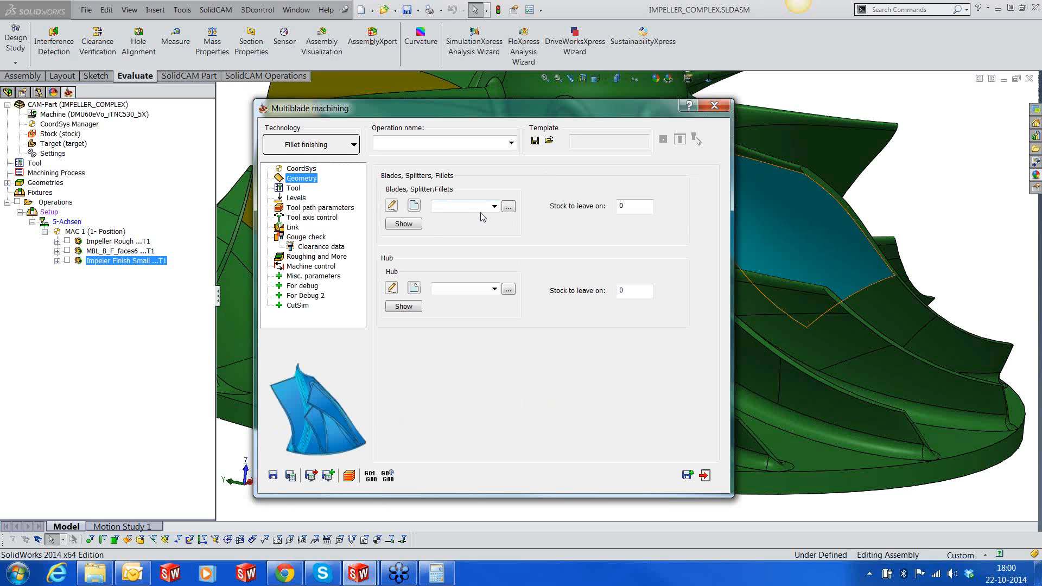
# - Assign faces6 as the blades, splitter and fillets geometry after checking its highlighted faces on the impeller
pyautogui.click(509, 207)
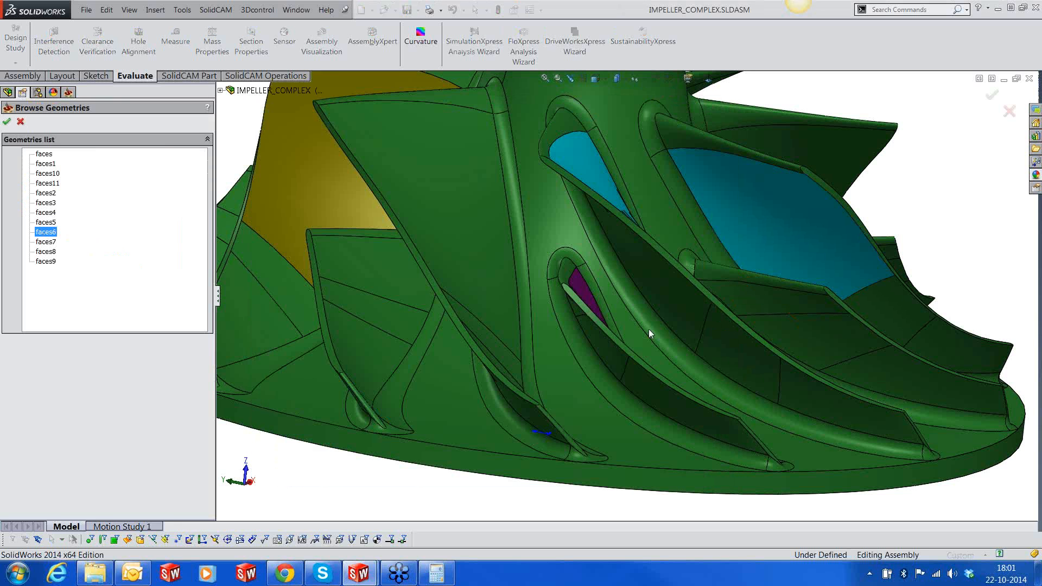
pyautogui.click(648, 329)
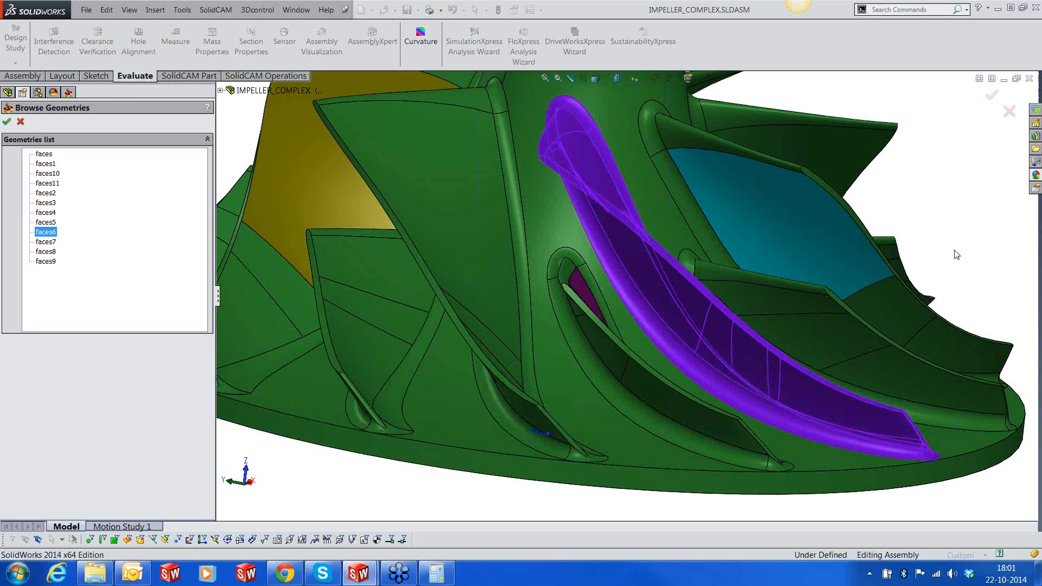
pyautogui.scroll(2, 960, 272)
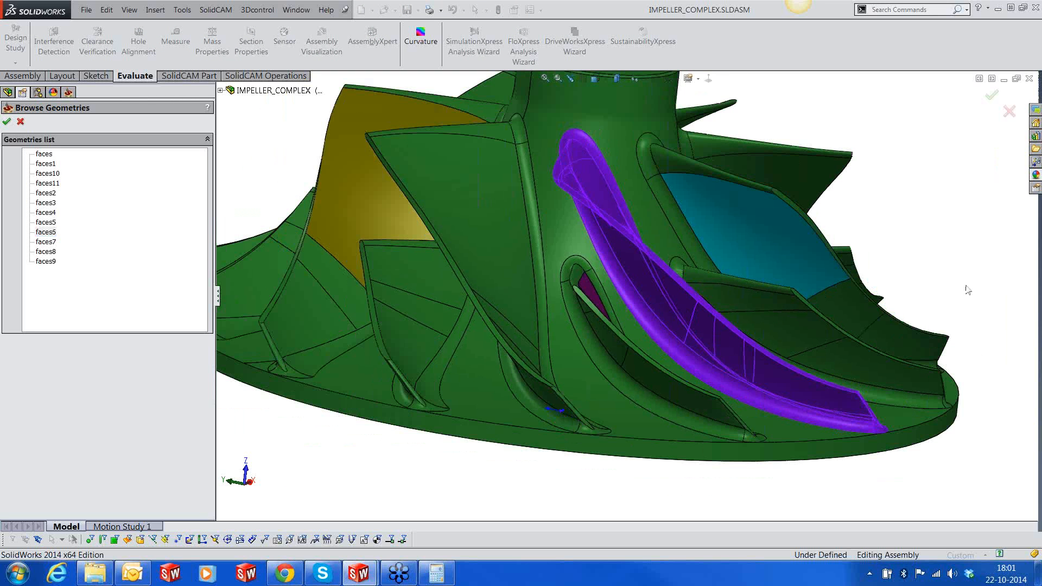
pyautogui.scroll(2, 741, 324)
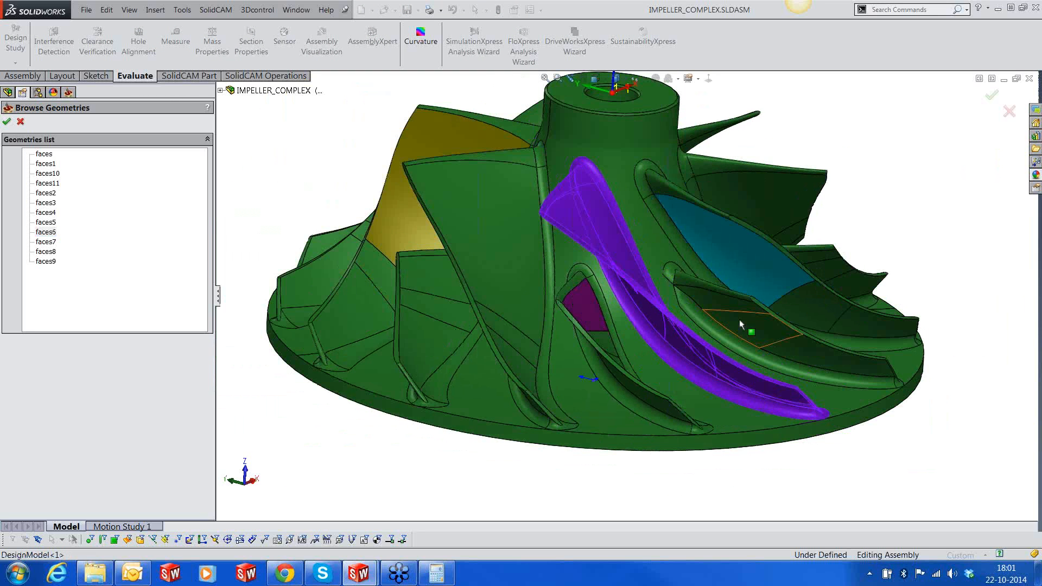
pyautogui.press('Return')
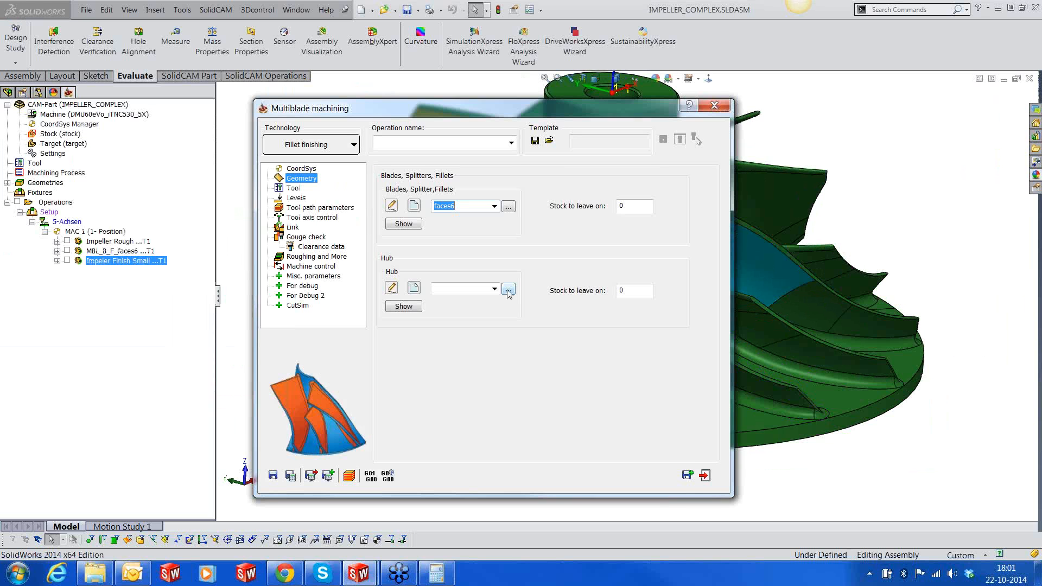
# - Assign faces1 as the hub geometry of the fillet finishing operation
pyautogui.click(508, 290)
pyautogui.click(116, 164)
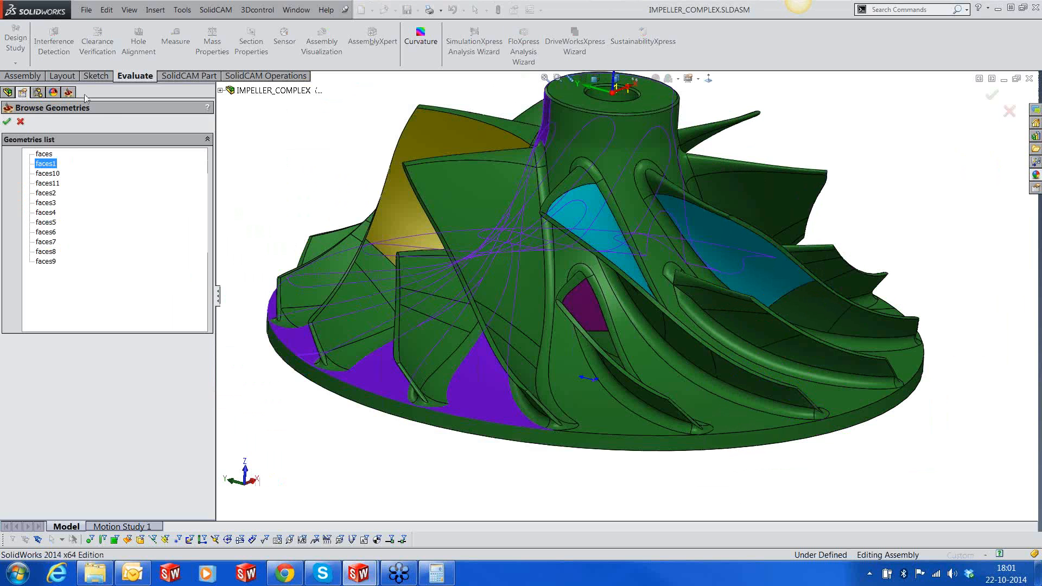
pyautogui.press('Return')
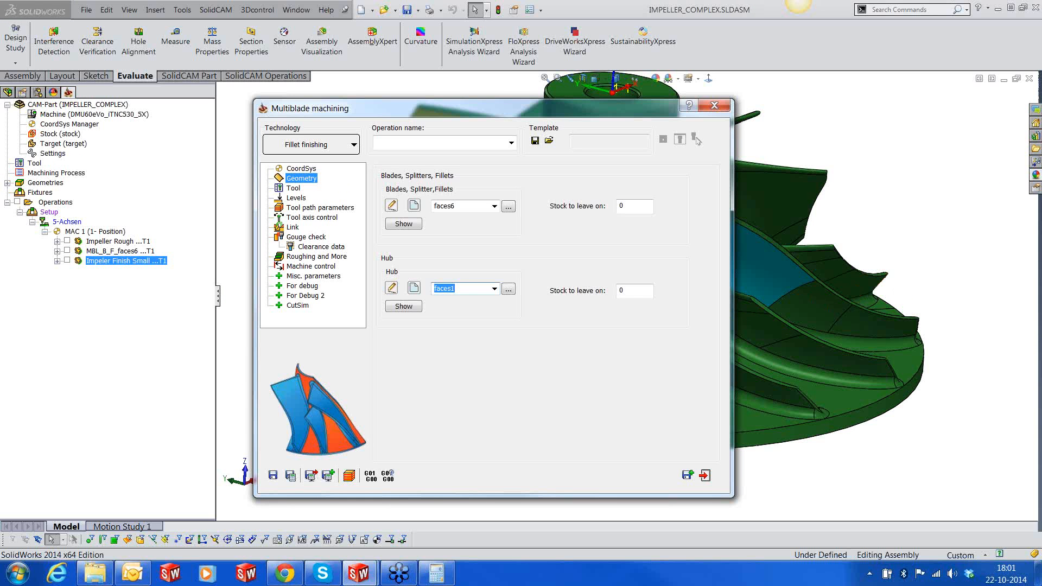
# - Assign tool number 1, the 12 mm taper mill, to the fillet finishing operation
pyautogui.click(295, 189)
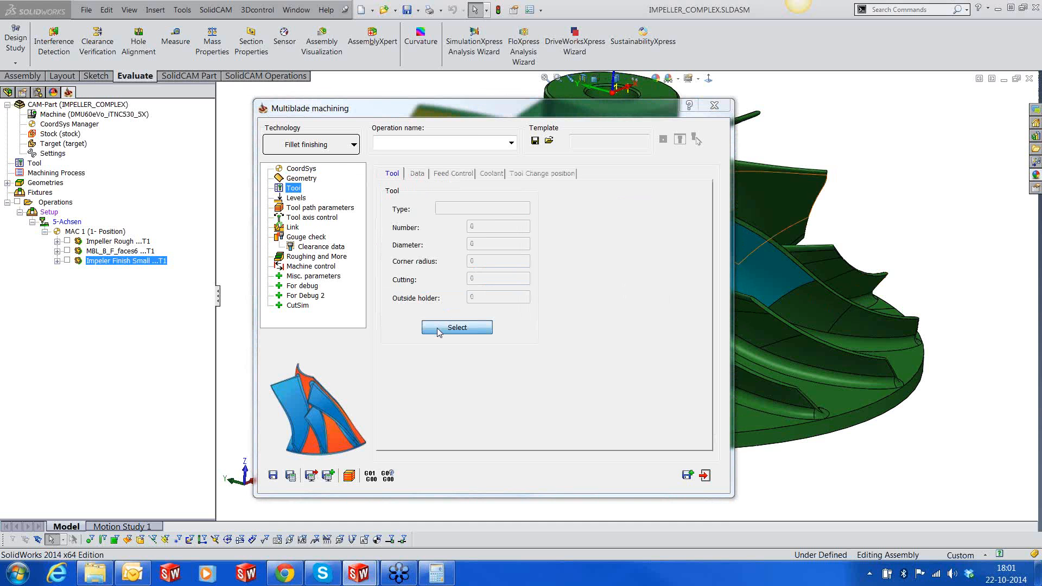
pyautogui.click(438, 328)
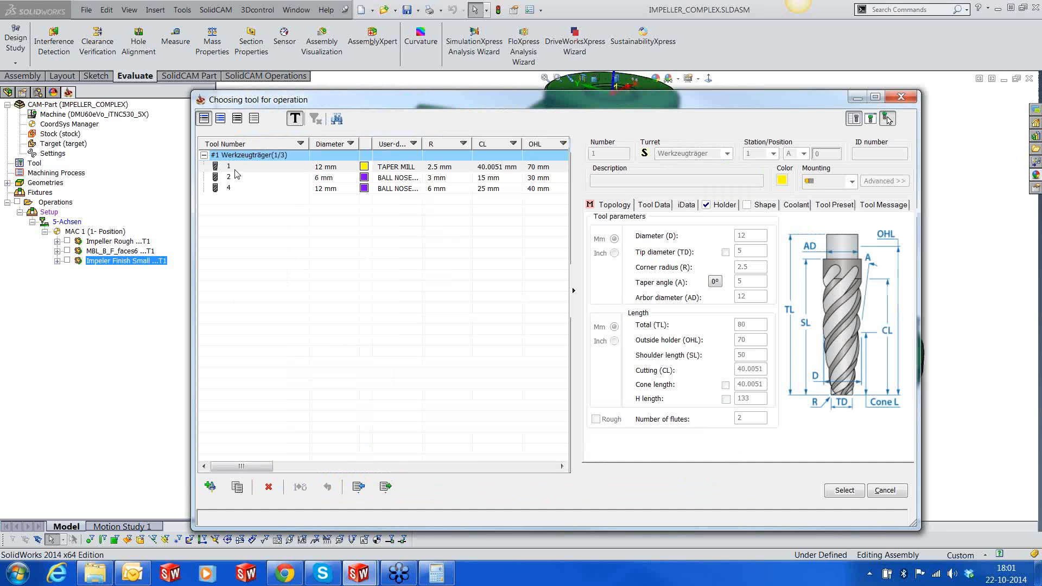
pyautogui.click(844, 490)
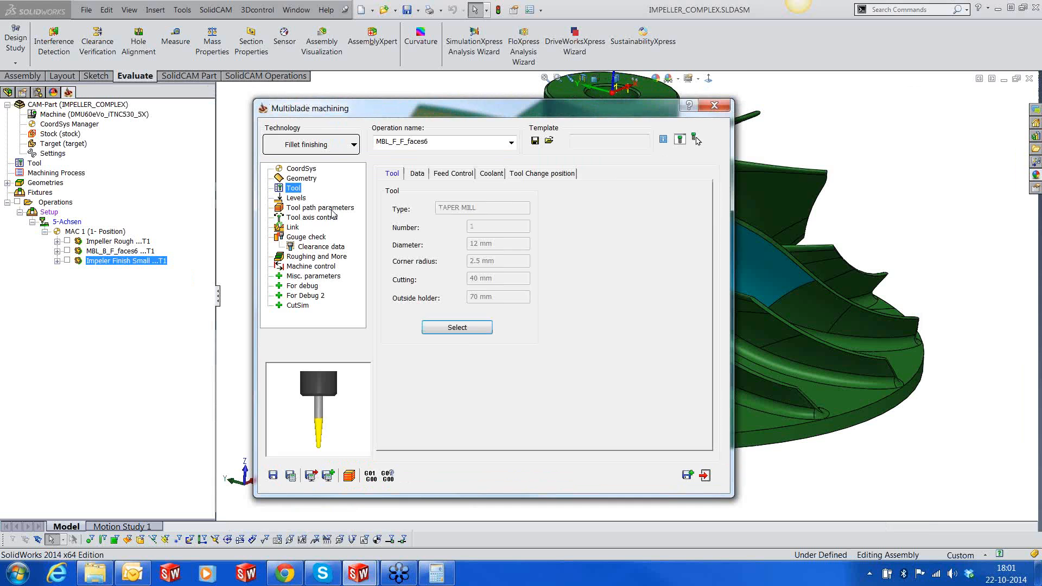
# - Set the number of cuts to 5 on both the blade side and hub side, with a side step of 0.5
pyautogui.click(296, 198)
pyautogui.click(302, 208)
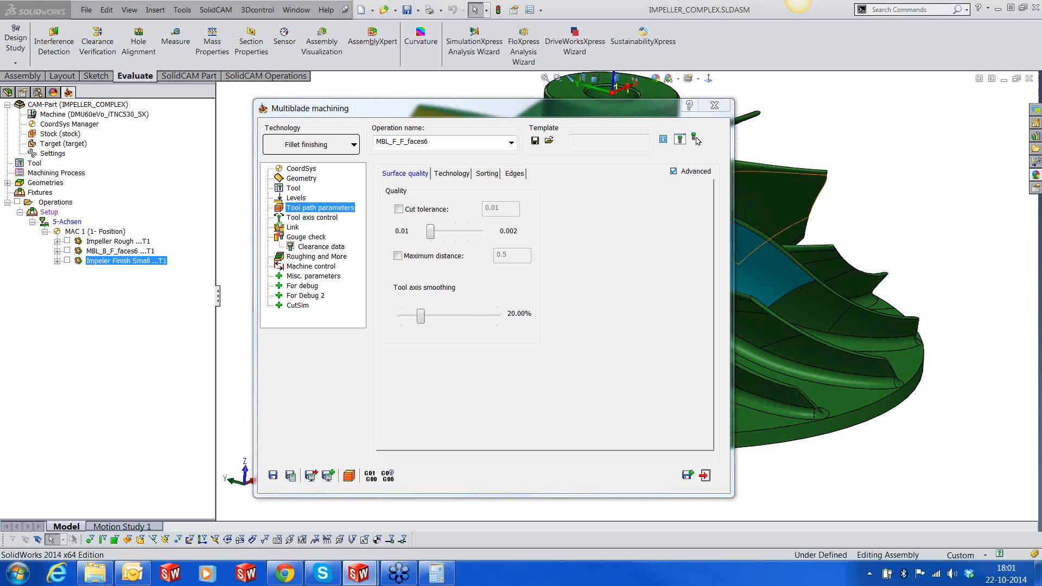
pyautogui.click(452, 173)
pyautogui.doubleClick(494, 312)
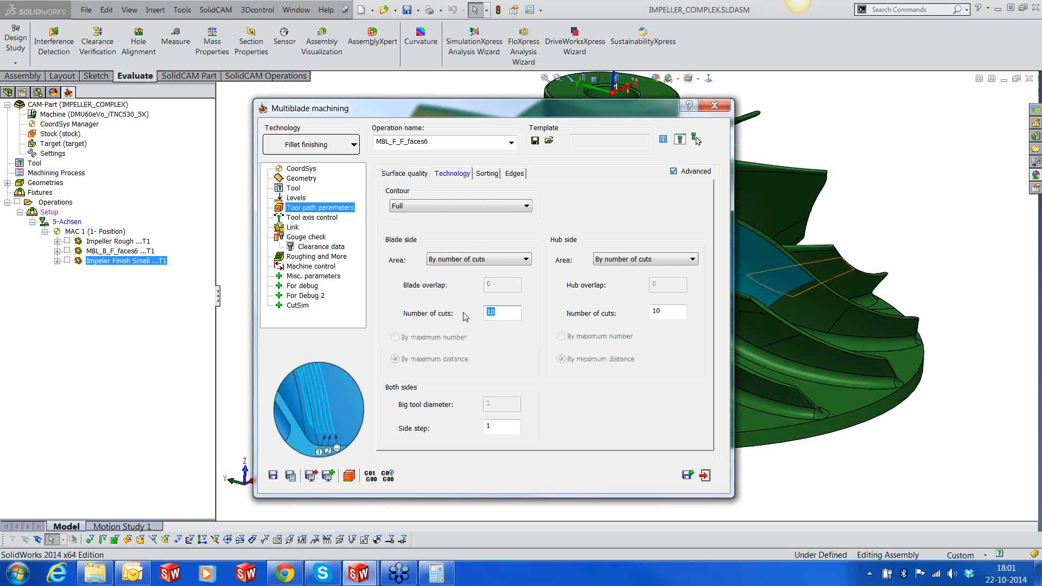
pyautogui.write('5')
pyautogui.doubleClick(681, 311)
pyautogui.write('5')
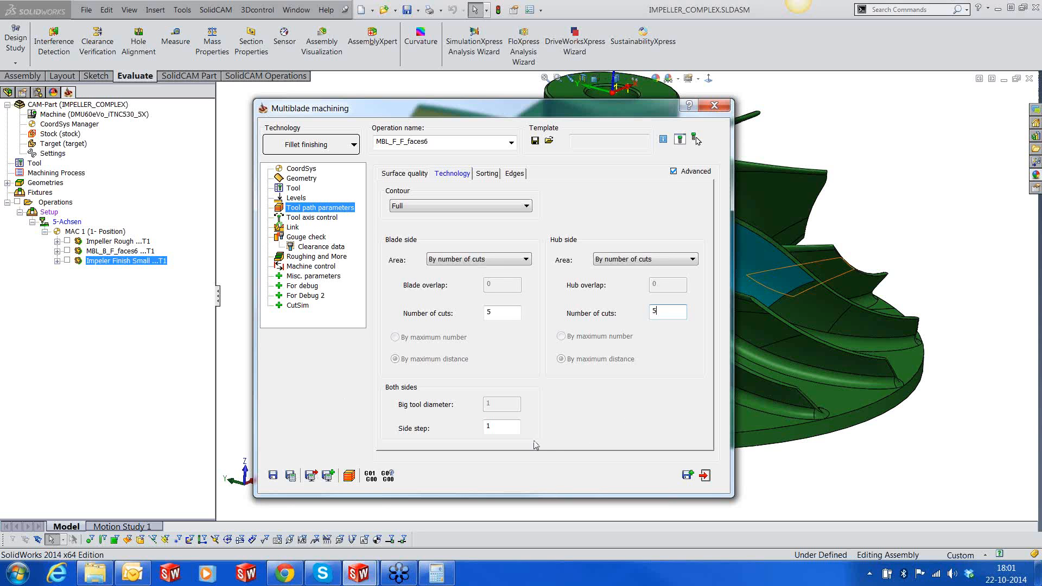
pyautogui.doubleClick(509, 431)
pyautogui.write('0')
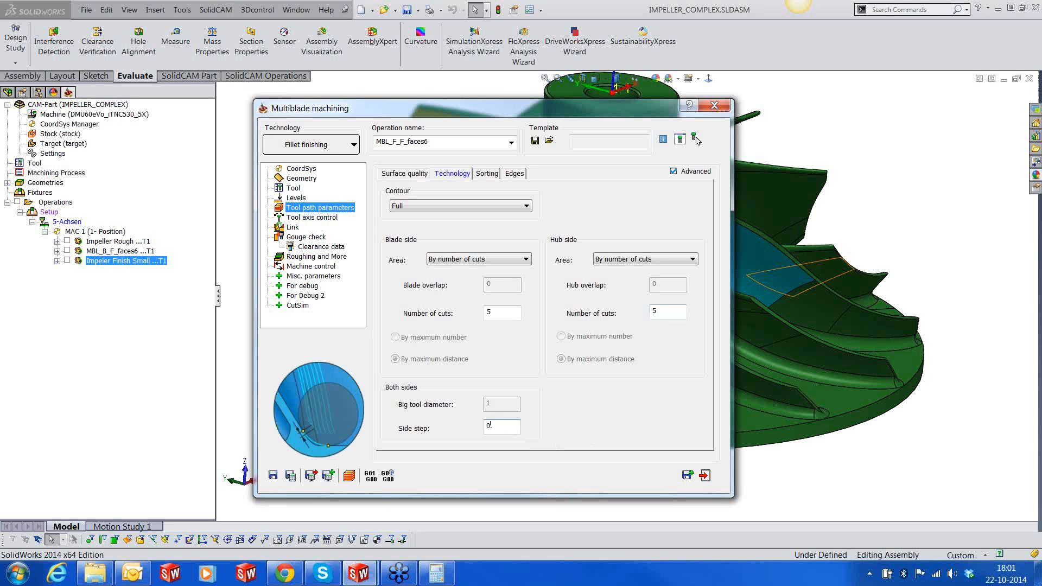
pyautogui.write('.5')
pyautogui.doubleClick(473, 312)
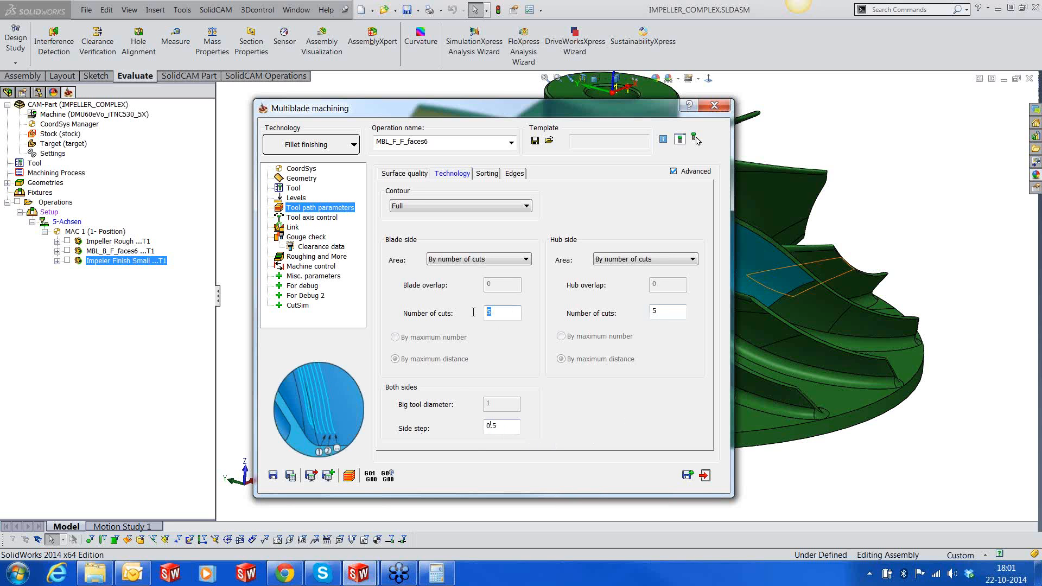
pyautogui.doubleClick(654, 312)
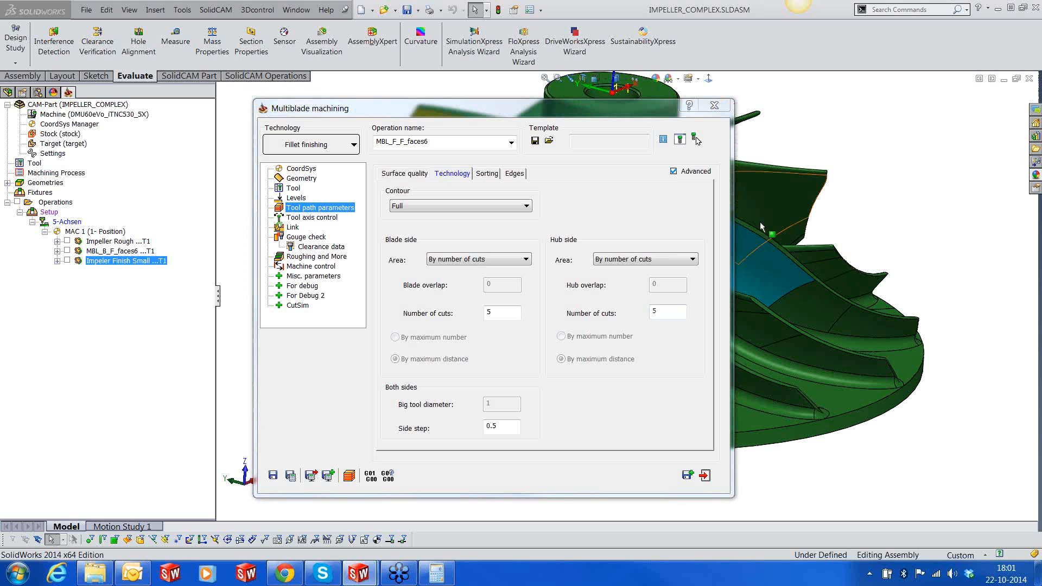
# - Review the fillet finishing operation's sorting, edges, tool axis control, link, gauge check, clearance data and roughing settings
pyautogui.click(487, 175)
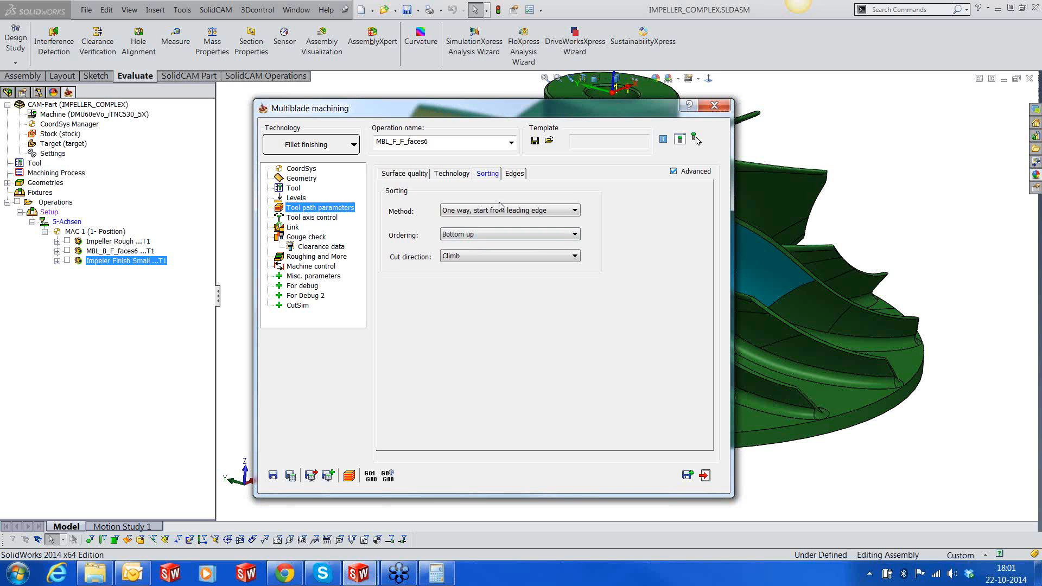
pyautogui.click(514, 174)
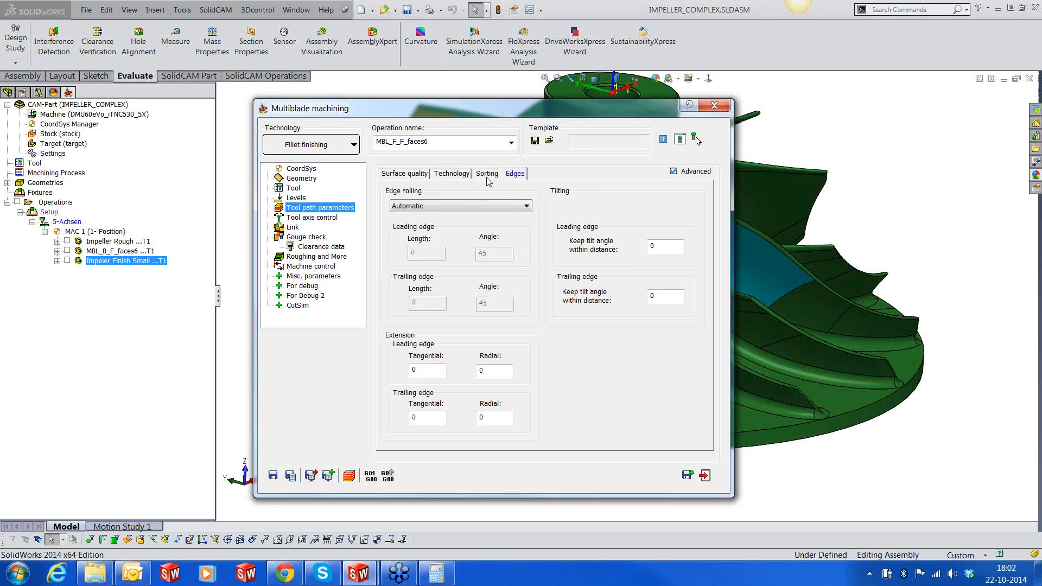
pyautogui.click(488, 175)
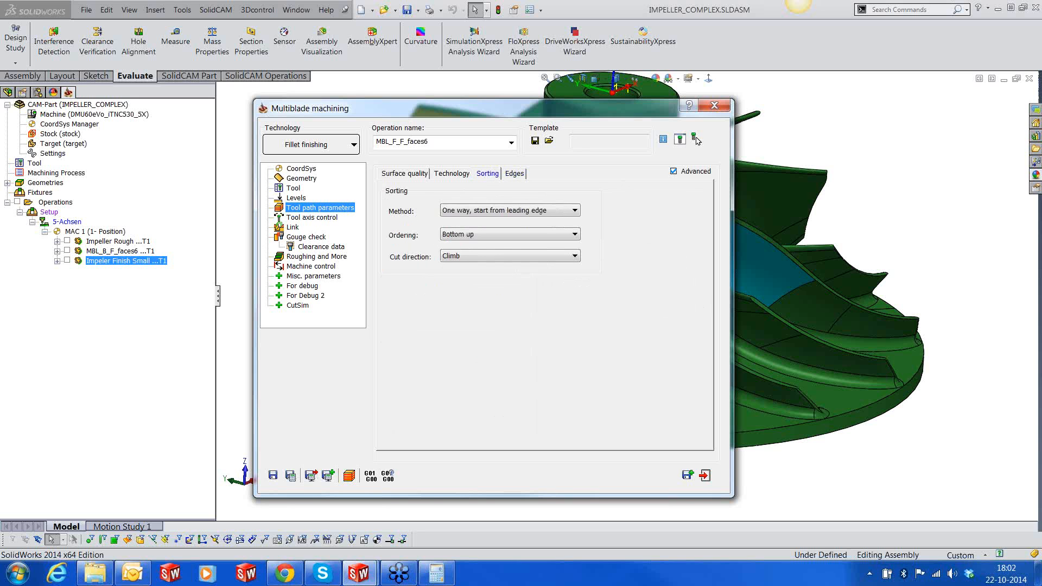
pyautogui.click(696, 140)
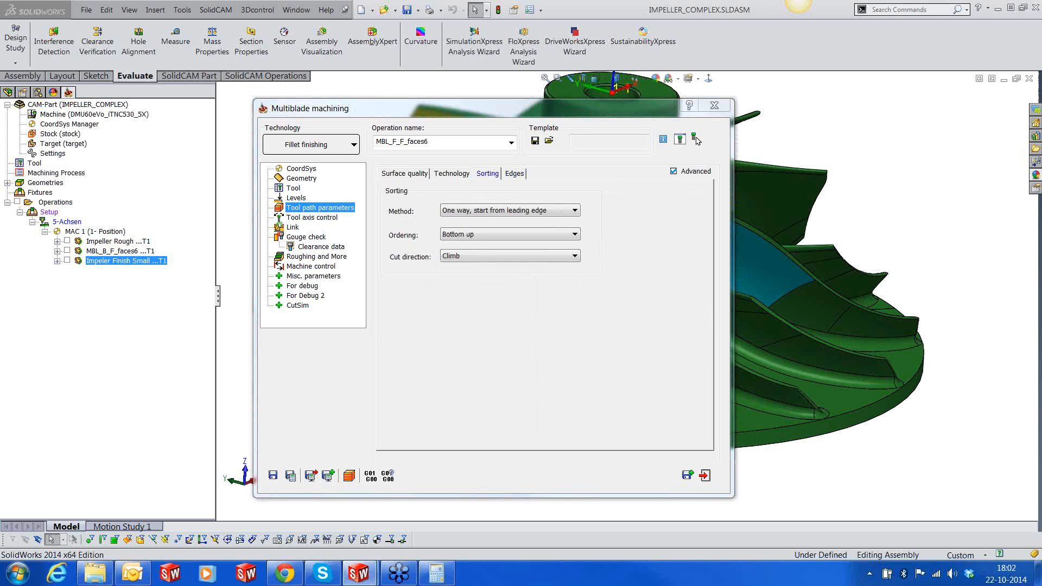
pyautogui.click(315, 218)
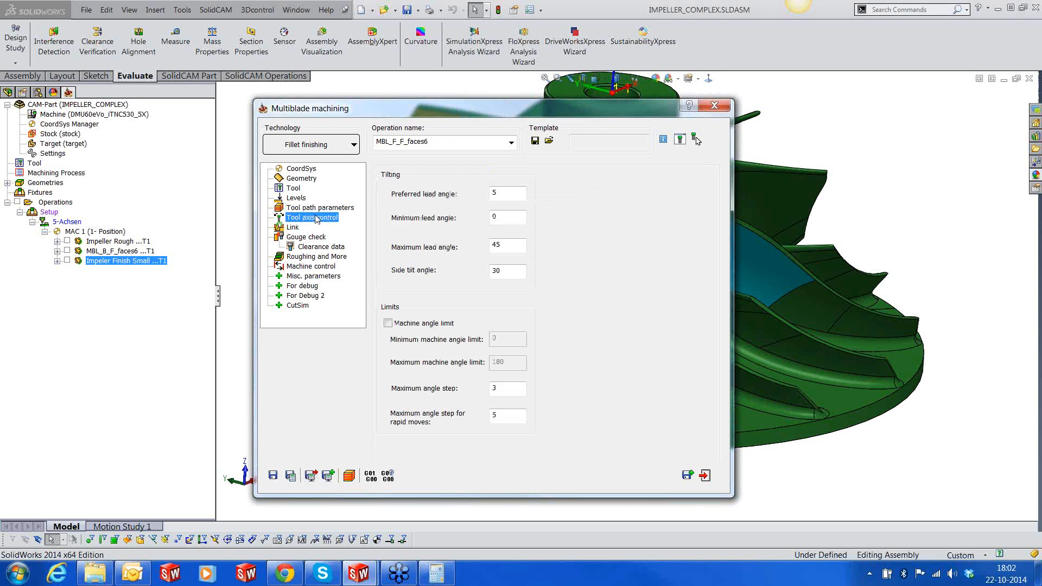
pyautogui.click(295, 228)
pyautogui.click(308, 238)
pyautogui.click(312, 247)
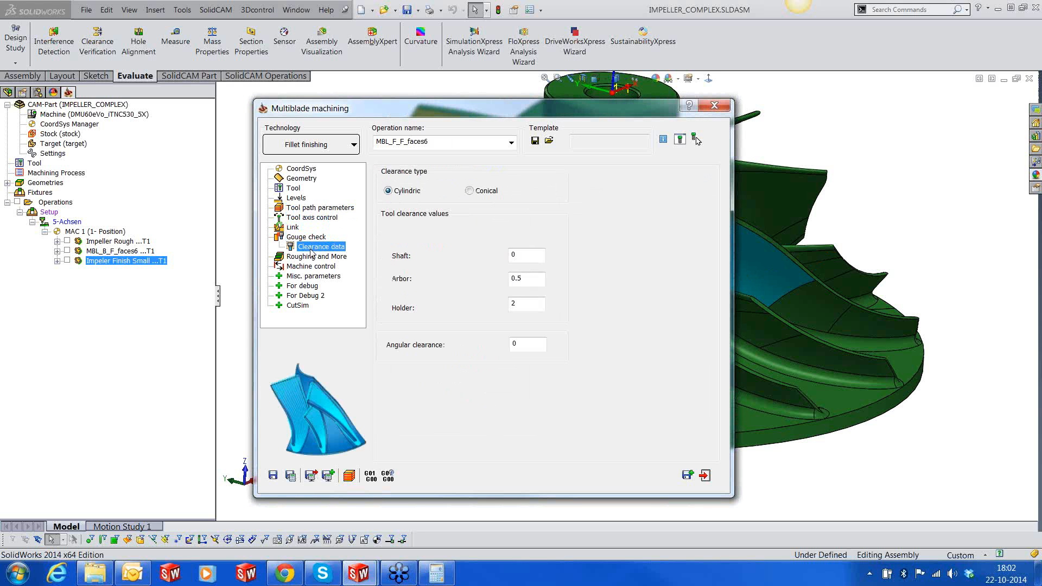
pyautogui.click(312, 256)
# - Save the fillet finishing operation and calculate it in parallel on the local computer
pyautogui.click(273, 476)
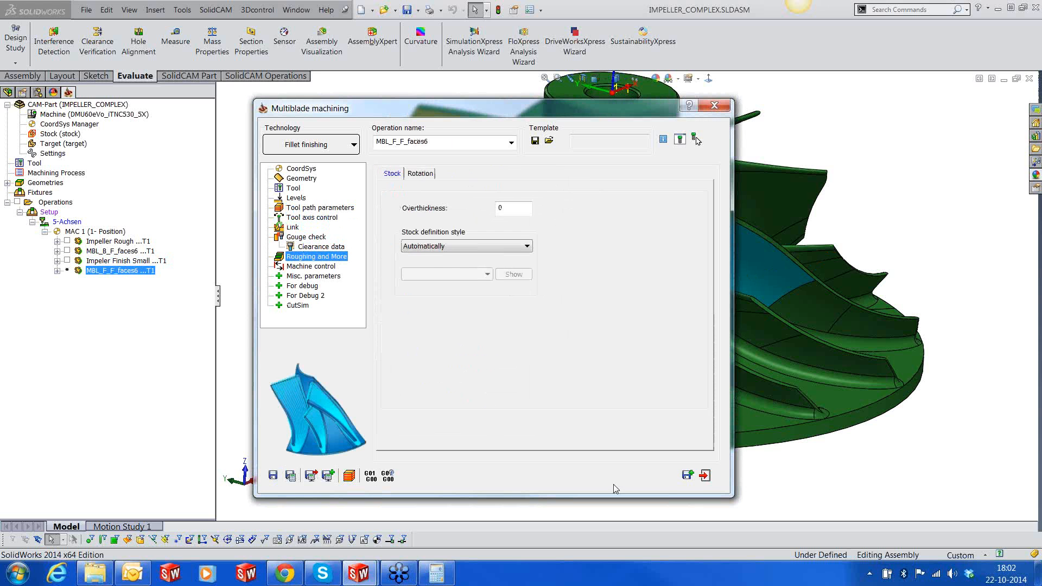
pyautogui.click(705, 476)
pyautogui.rightClick(136, 282)
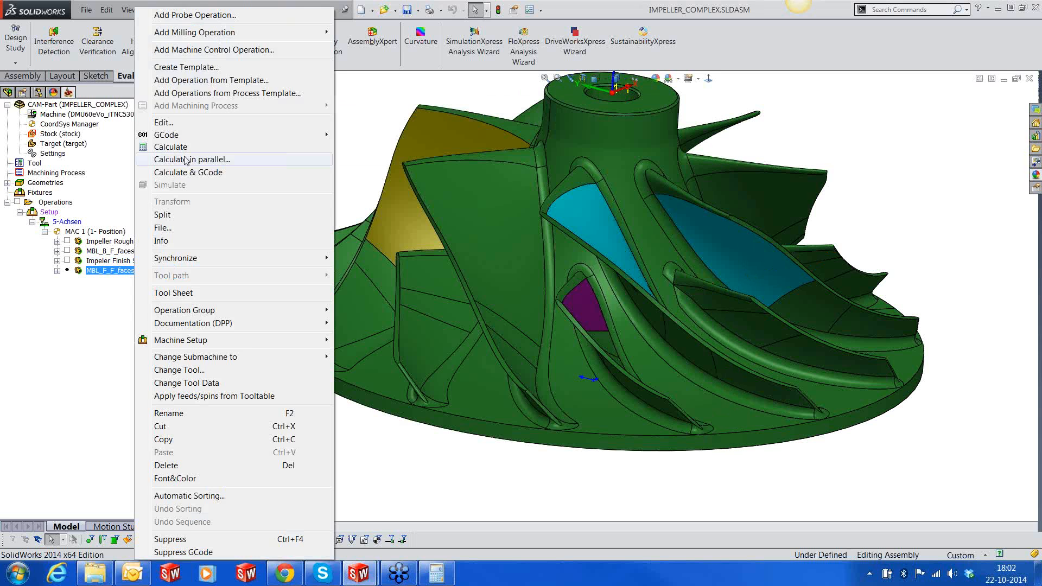
pyautogui.click(187, 158)
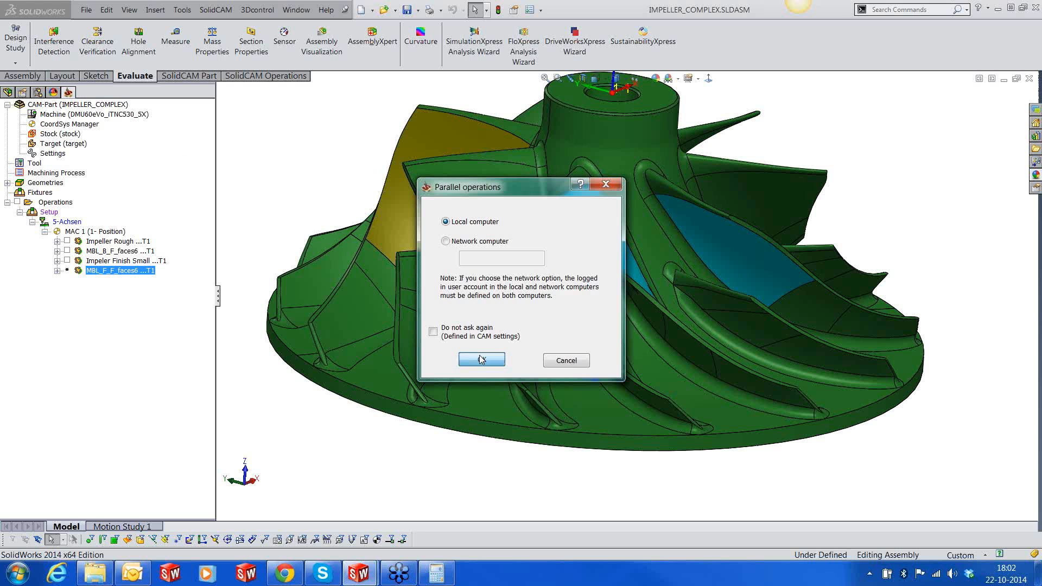
pyautogui.click(481, 360)
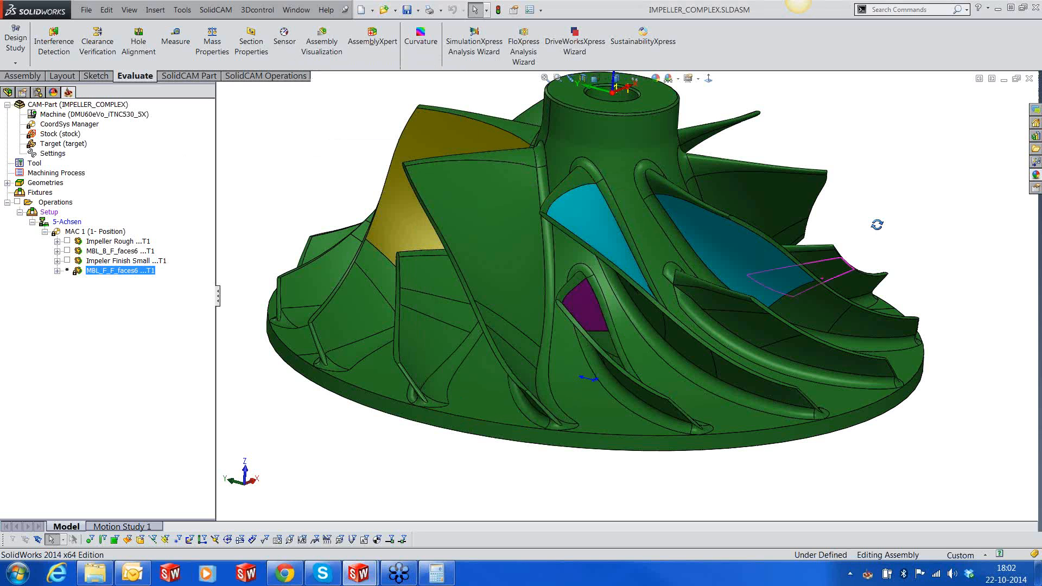
# - Display the Impeler Finish Small tool path and examine it around the small splitter from several viewing angles
pyautogui.moveTo(877, 224); pyautogui.dragTo(865, 235, button='middle')
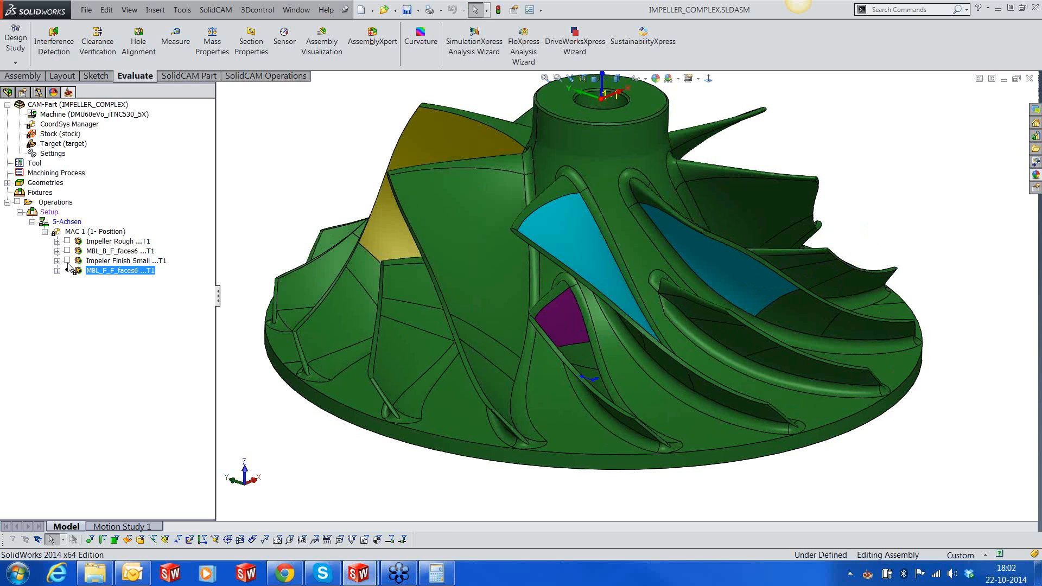
pyautogui.click(66, 260)
pyautogui.moveTo(670, 329); pyautogui.dragTo(677, 333, button='middle')
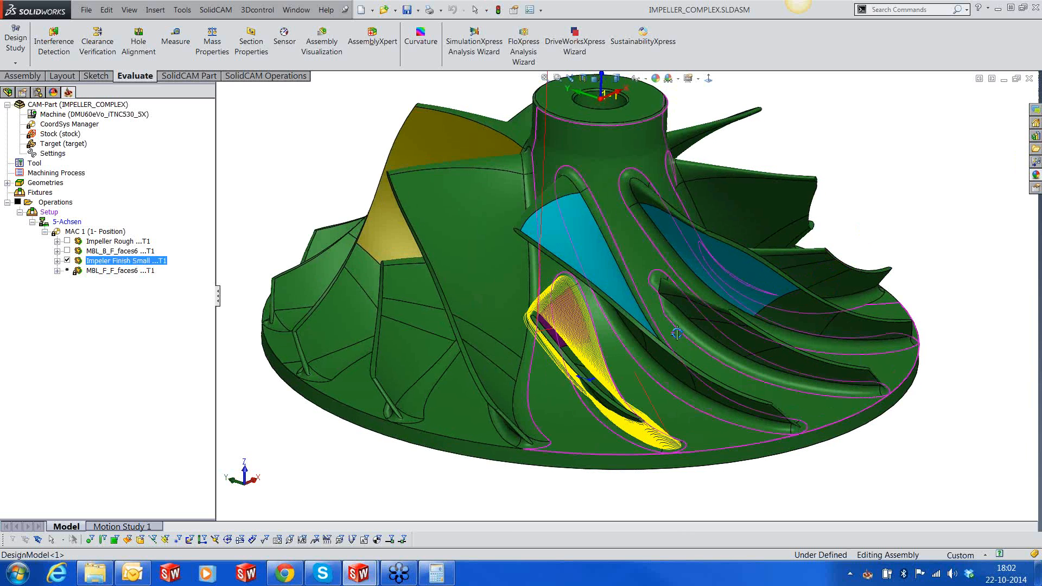
pyautogui.scroll(-5, 609, 367)
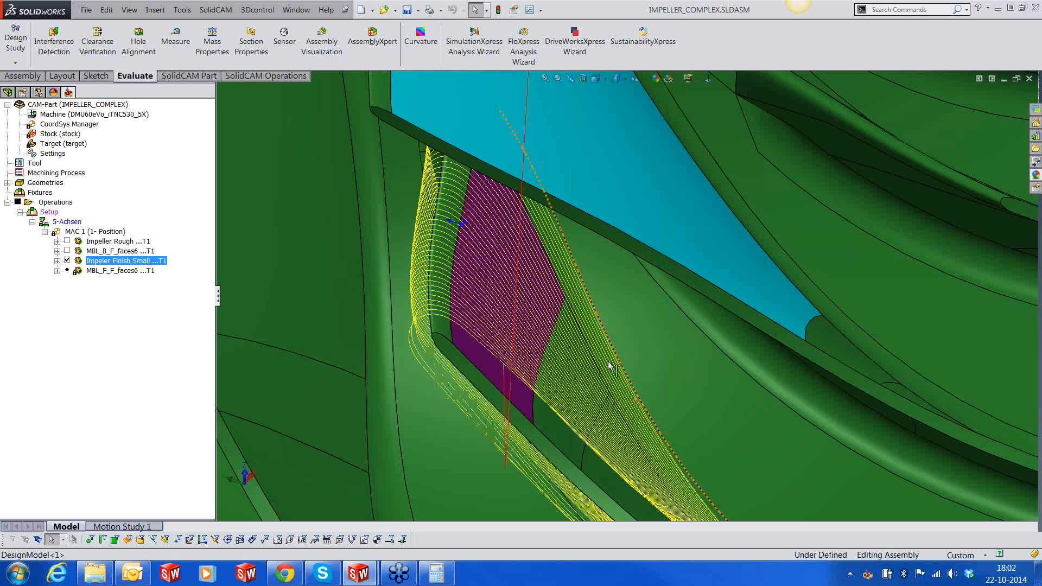
pyautogui.scroll(5, 609, 367)
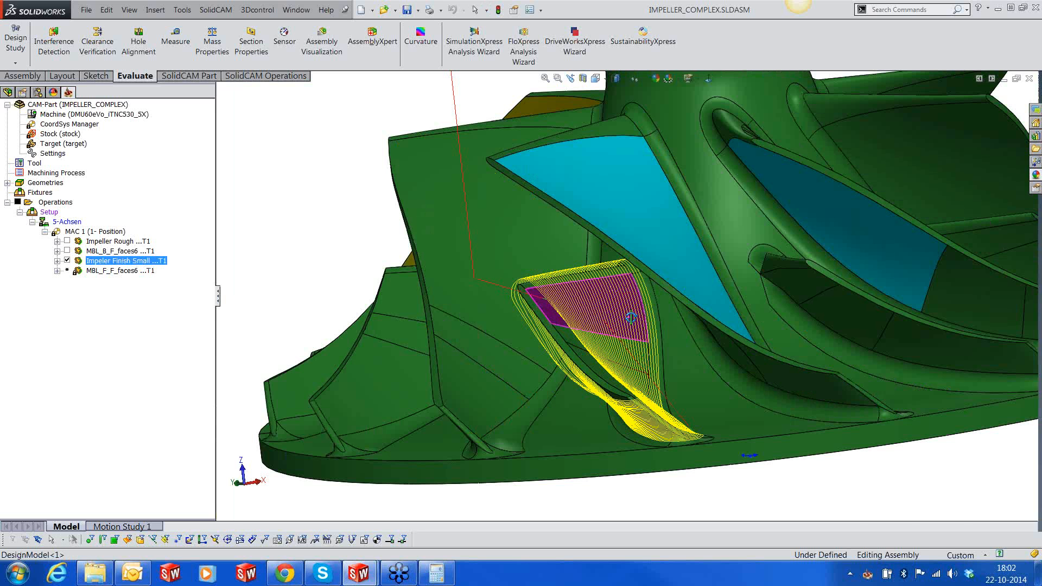
pyautogui.moveTo(631, 317); pyautogui.dragTo(682, 266, button='middle')
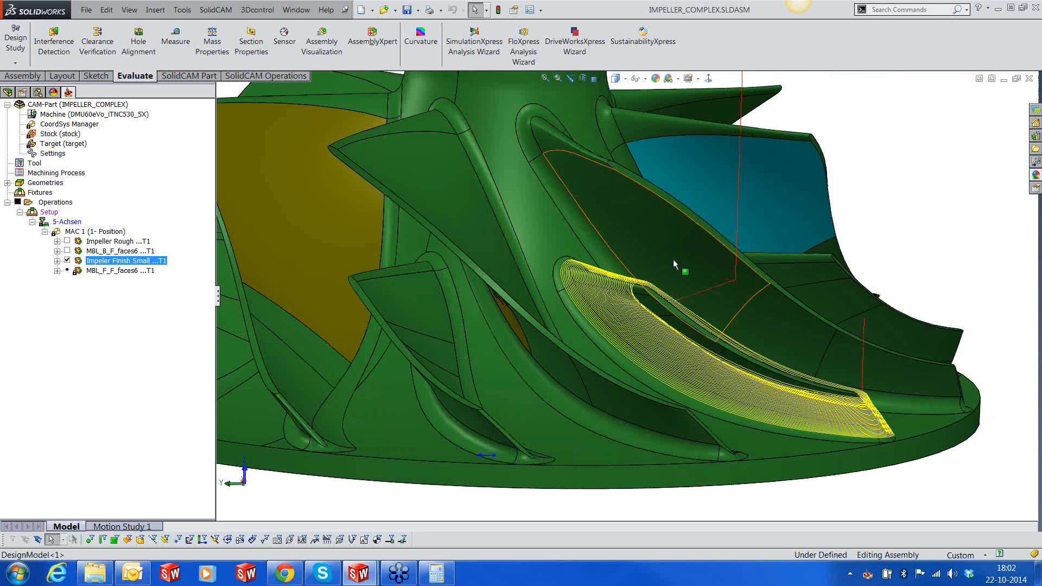
pyautogui.middleClick(757, 314)
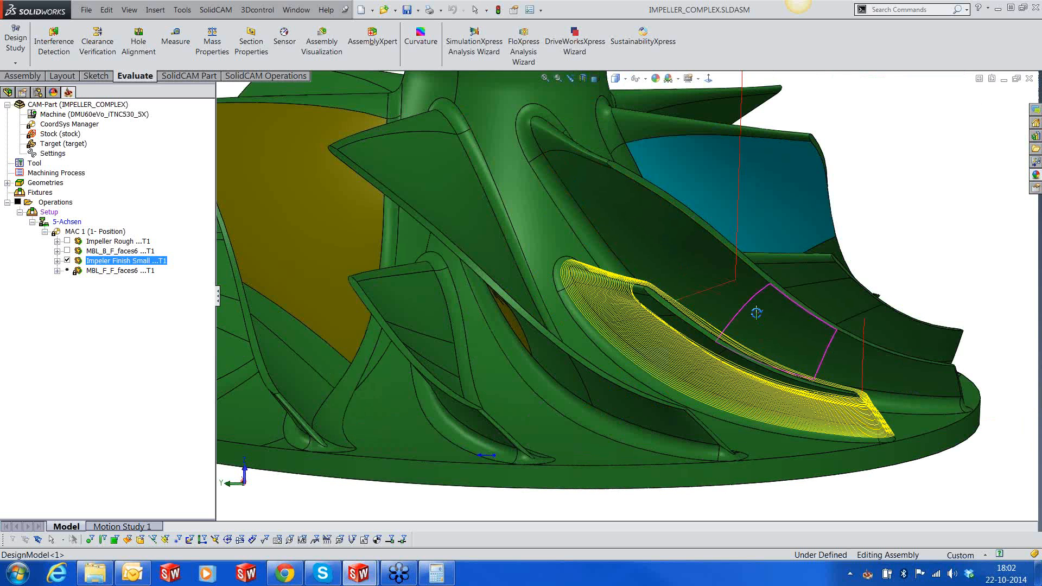
pyautogui.moveTo(756, 313); pyautogui.dragTo(544, 266, button='middle')
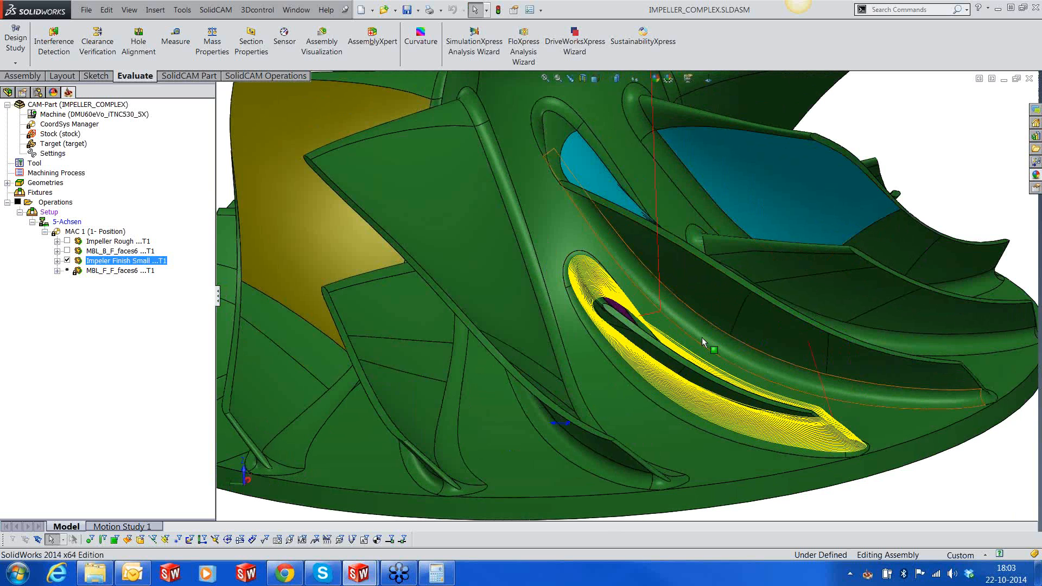
pyautogui.press('f')
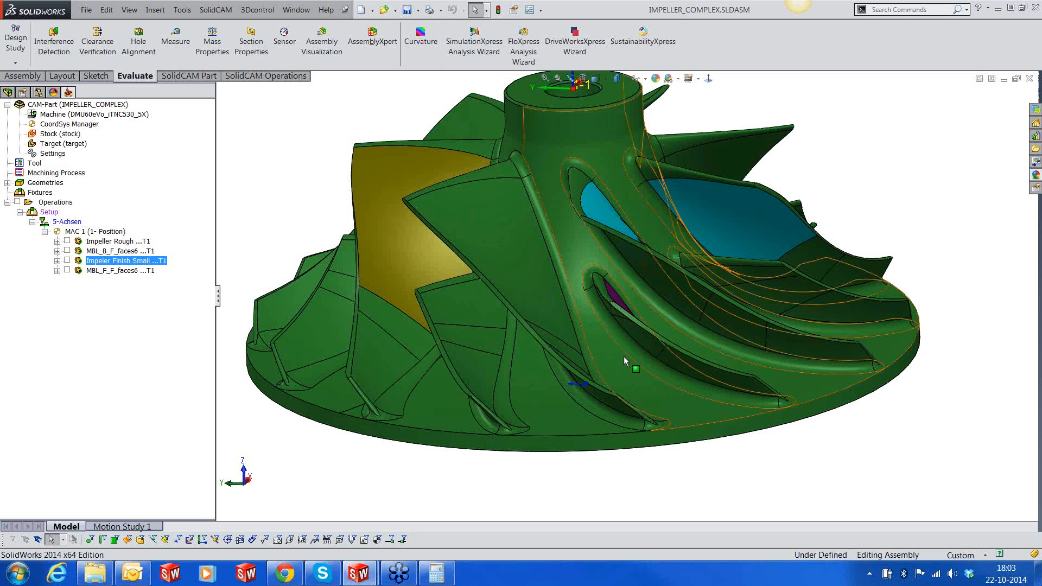
# - Display the calculated fillet finishing tool path and inspect it along the blade's fillet down to the hub
pyautogui.moveTo(624, 361); pyautogui.dragTo(586, 358, button='middle')
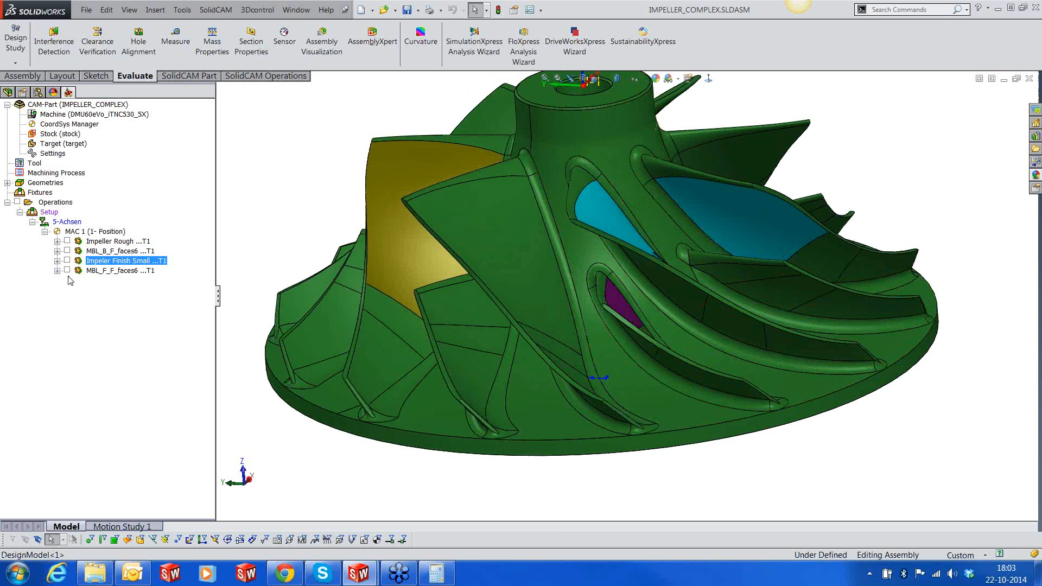
pyautogui.click(67, 270)
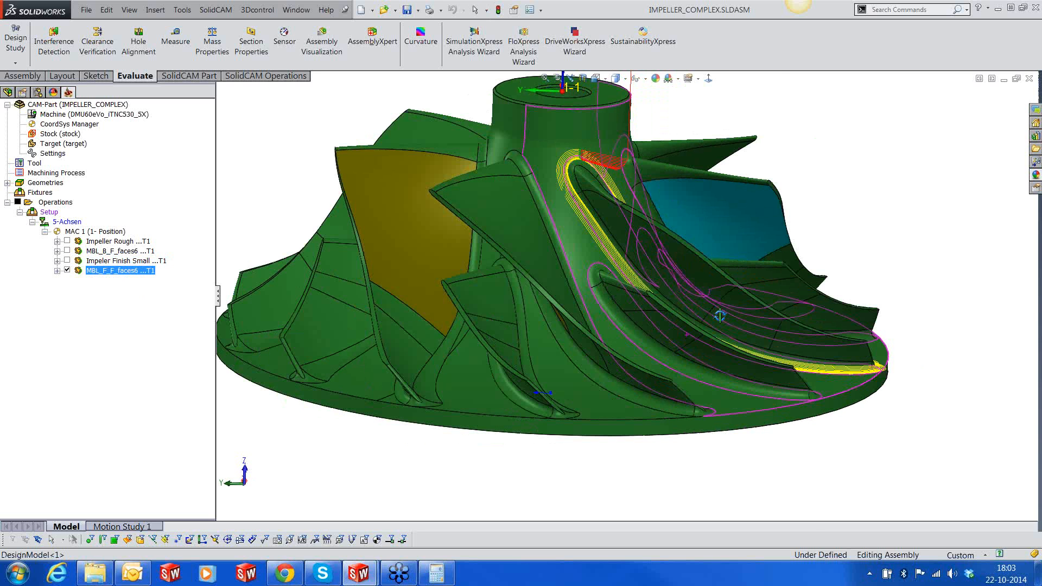
pyautogui.moveTo(719, 316); pyautogui.dragTo(477, 336, button='middle')
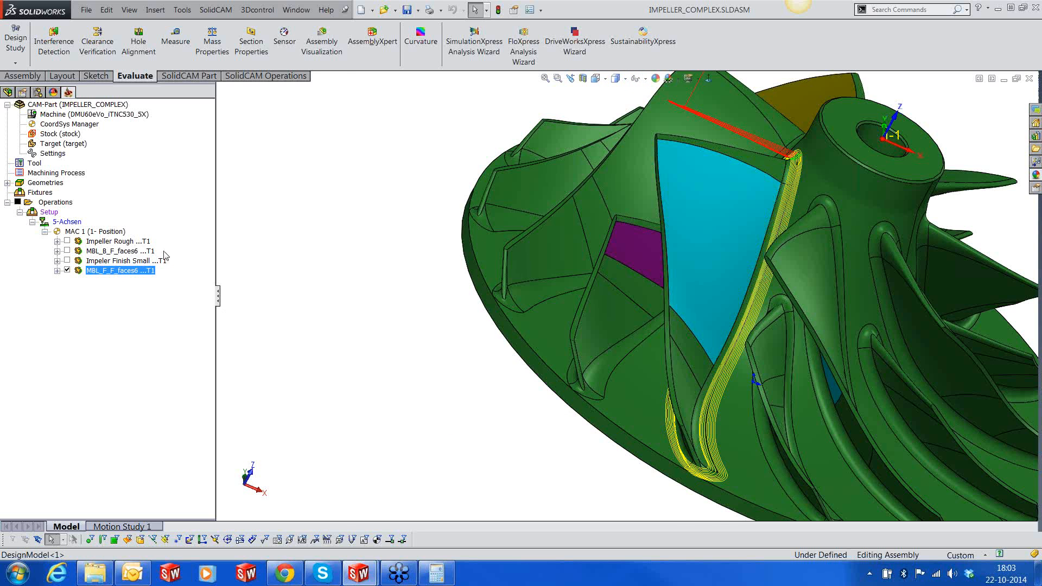
# - Check the machine simulation options in the SolidCAM settings
pyautogui.rightClick(147, 270)
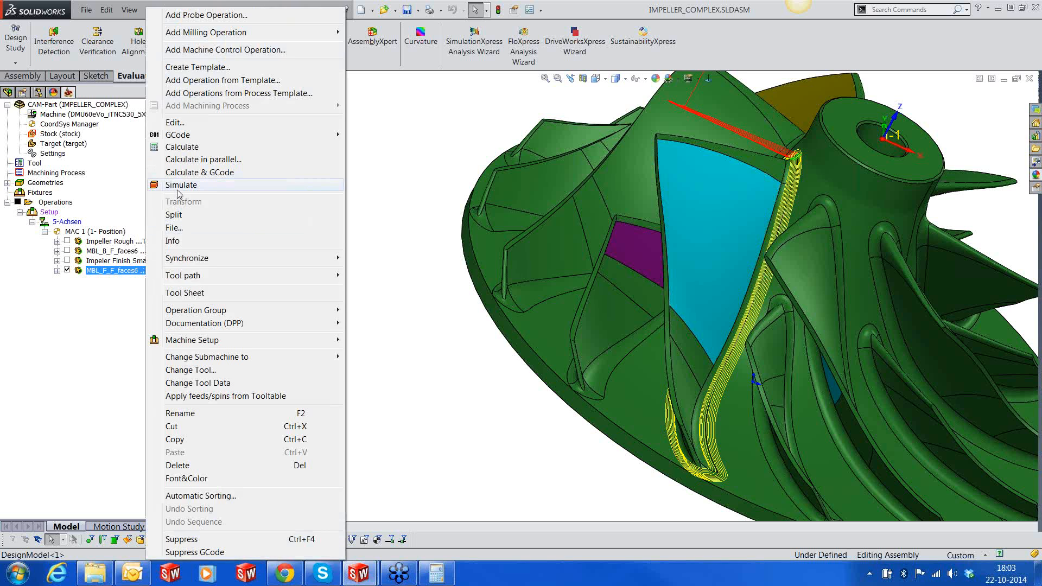
pyautogui.press('Escape')
pyautogui.click(215, 10)
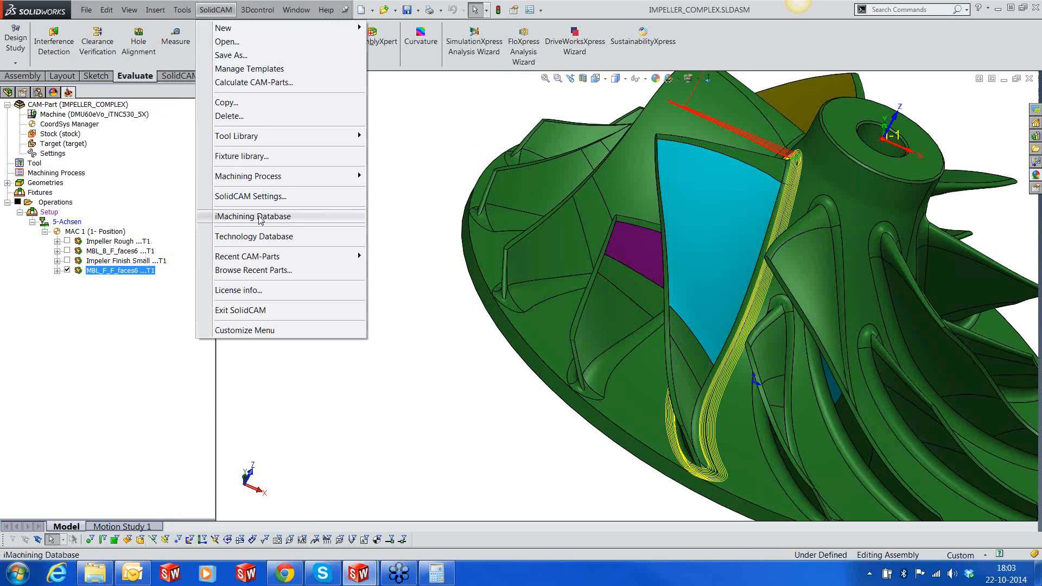
pyautogui.click(260, 217)
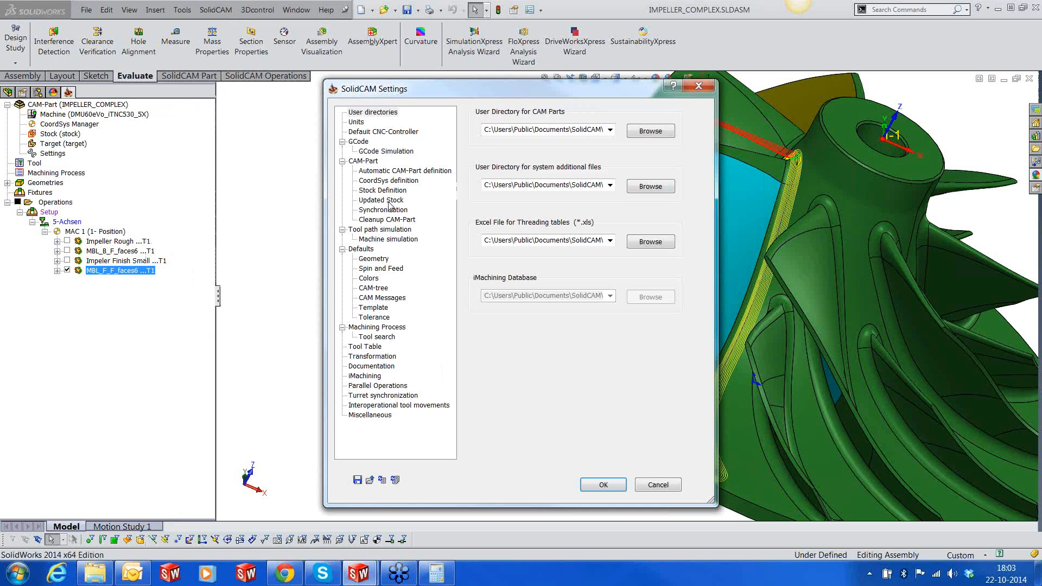
pyautogui.click(388, 238)
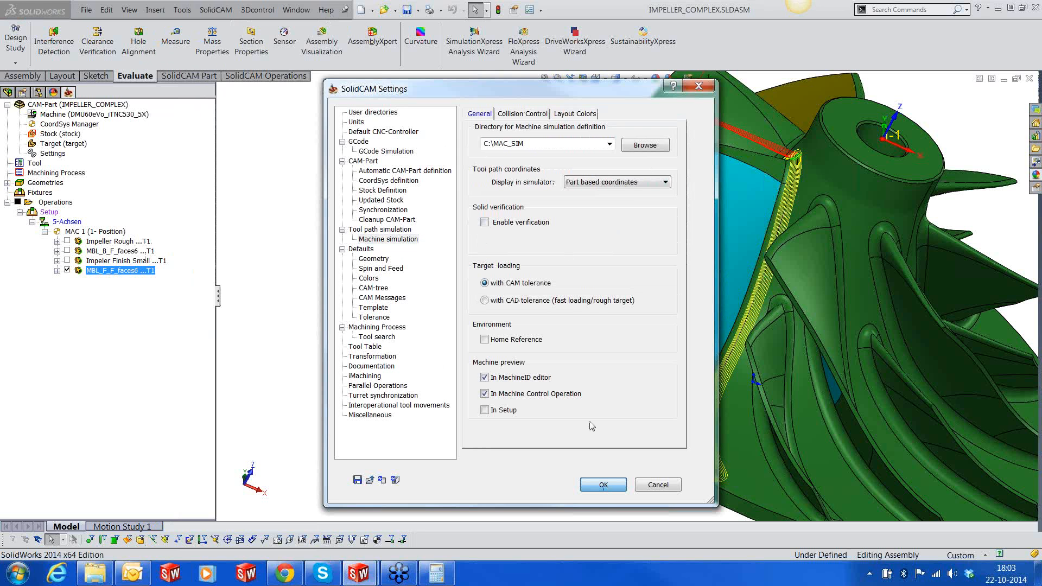
pyautogui.click(603, 484)
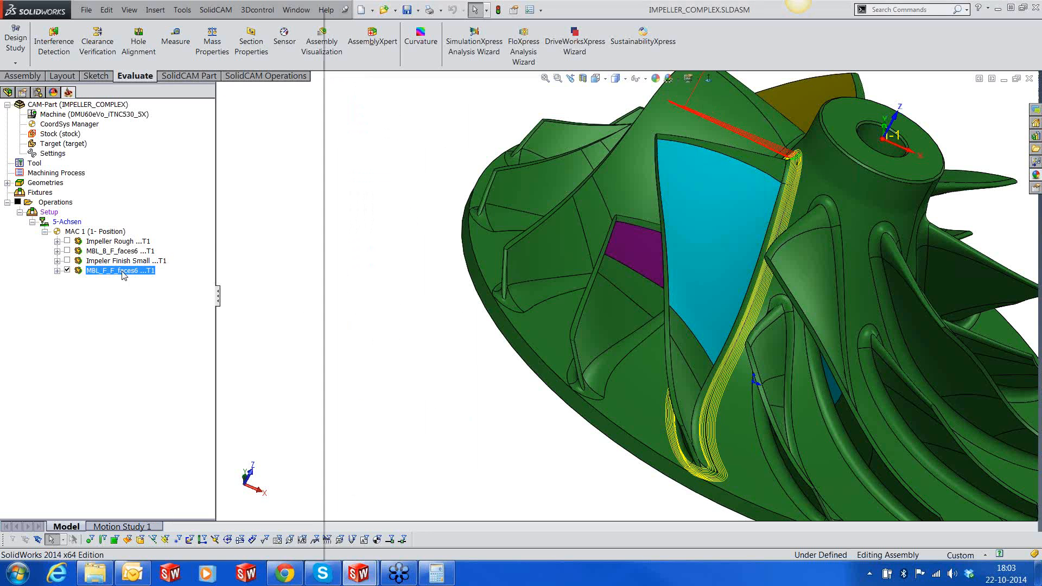
# - Start the Machine Simulation of the fillet finishing operation and open the machine door by setting the Tuer axis to -40
pyautogui.rightClick(120, 270)
pyautogui.click(255, 185)
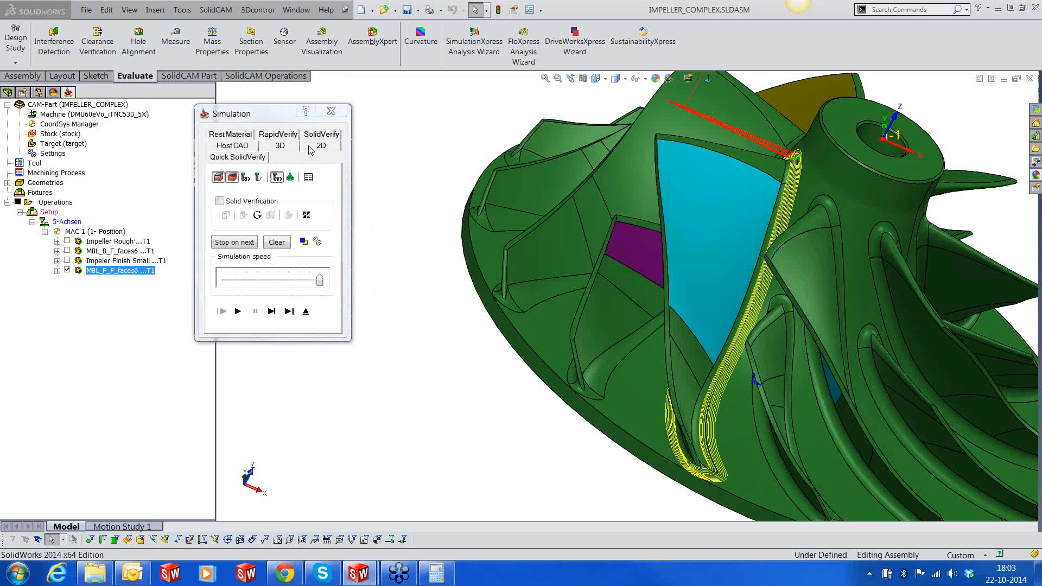
pyautogui.click(303, 147)
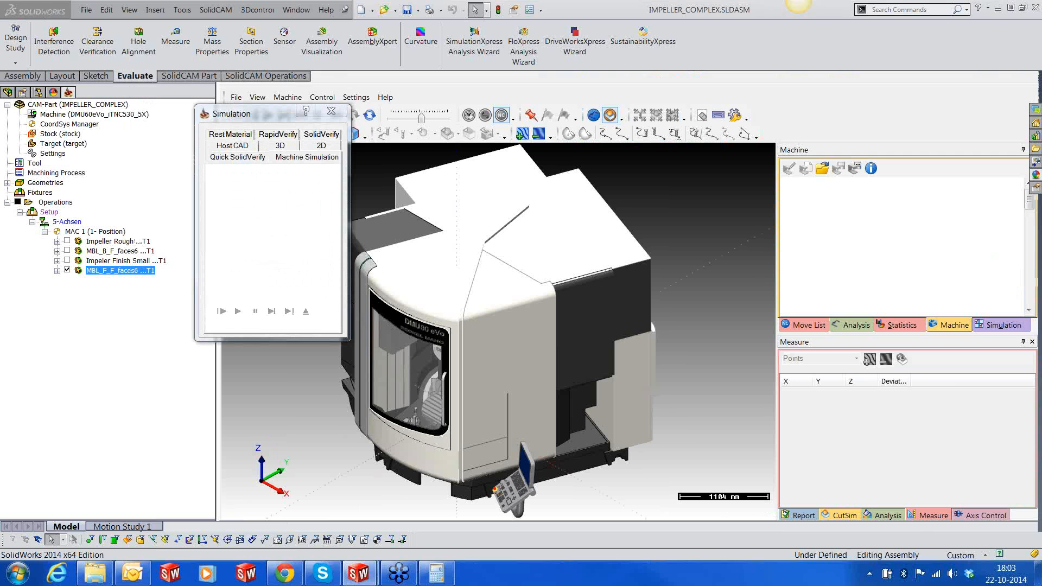
pyautogui.click(980, 515)
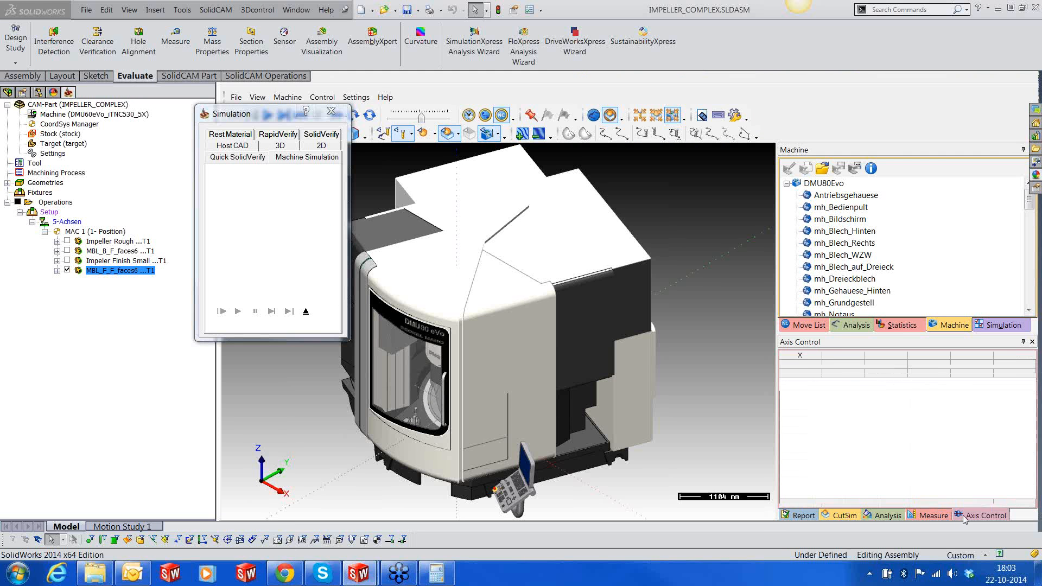
pyautogui.click(1013, 429)
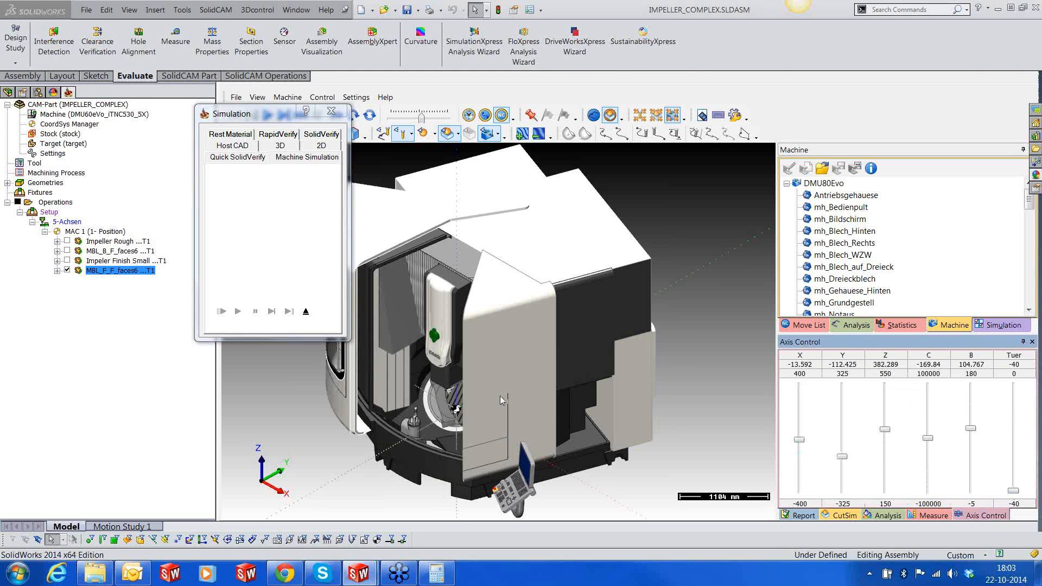
# - Show the impeller on the machine table in a close-up view and briefly display its tool path before hiding it
pyautogui.moveTo(501, 400); pyautogui.dragTo(439, 433, button='middle')
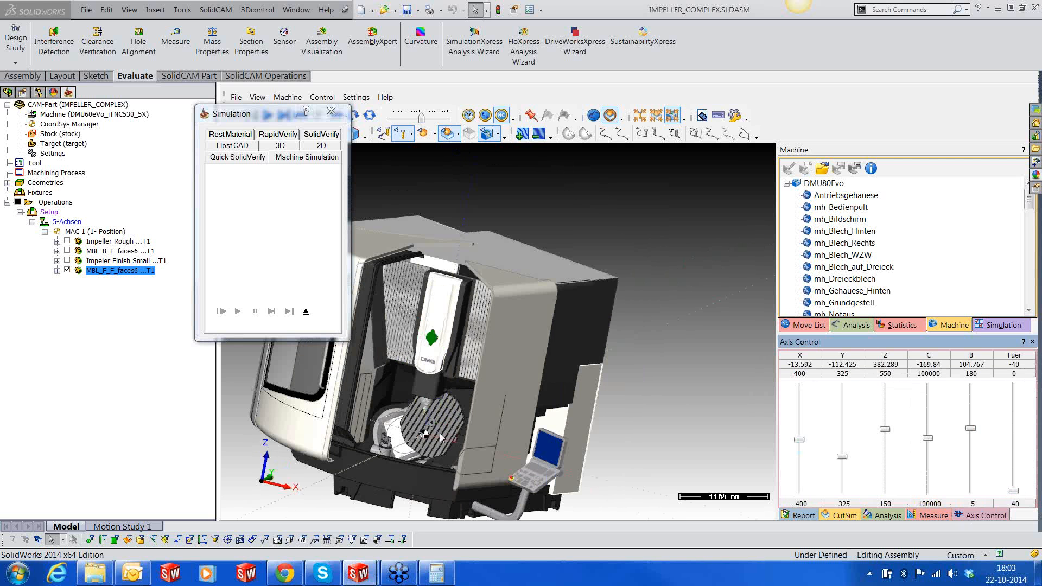
pyautogui.scroll(5, 440, 433)
pyautogui.click(428, 135)
pyautogui.scroll(4, 450, 360)
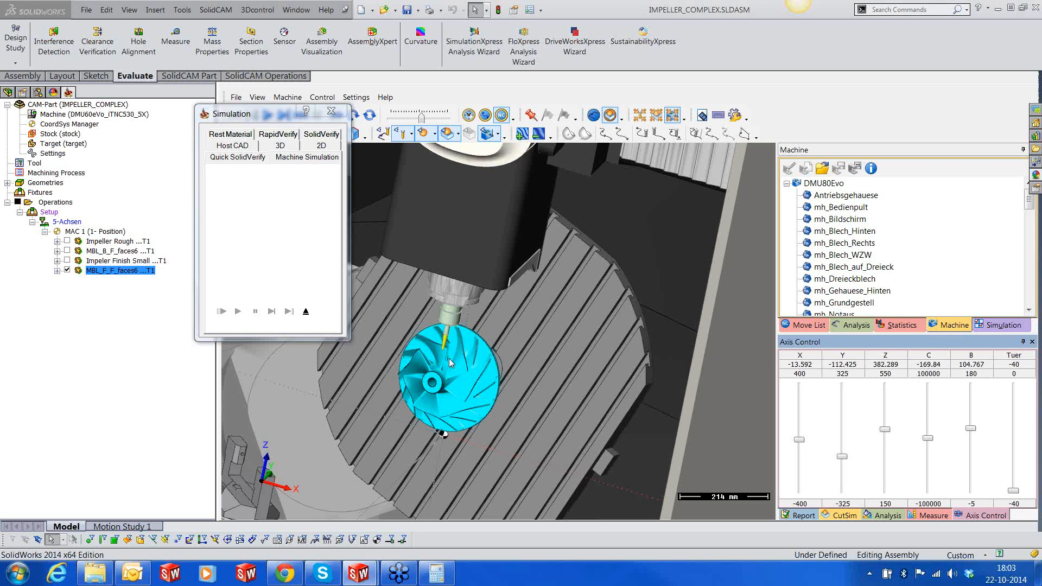
pyautogui.click(384, 134)
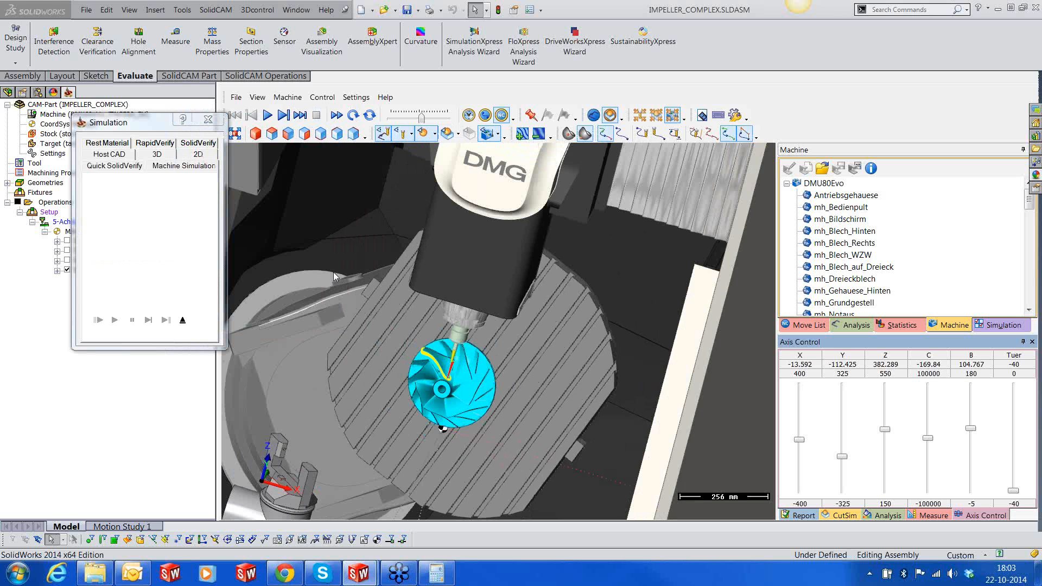
pyautogui.click(383, 134)
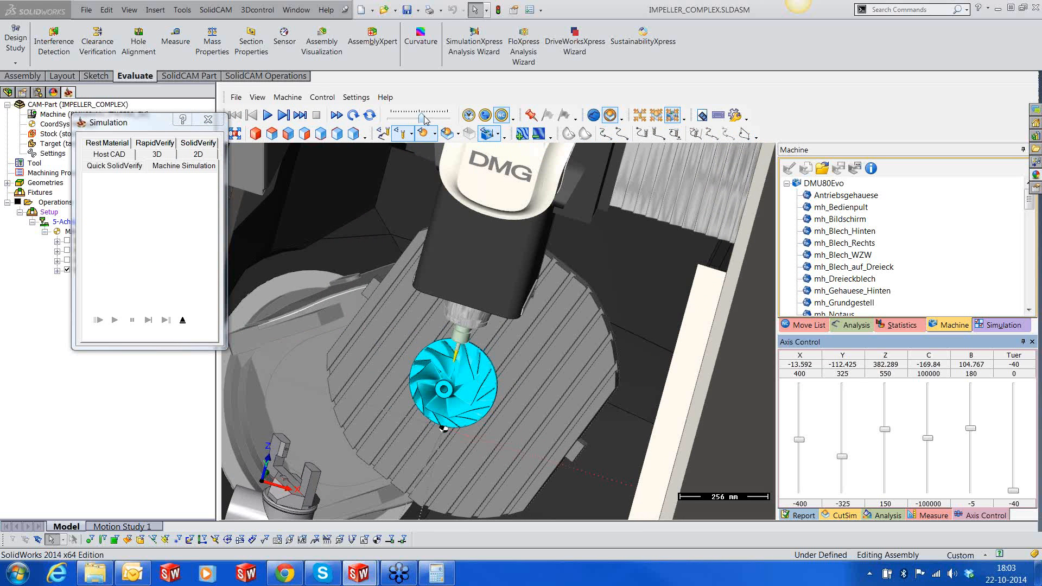
# - Run the fillet finishing machine simulation at a reduced speed, exit the simulation and hide the operation's tool path
pyautogui.moveTo(421, 117); pyautogui.dragTo(420, 118)
pyautogui.click(266, 116)
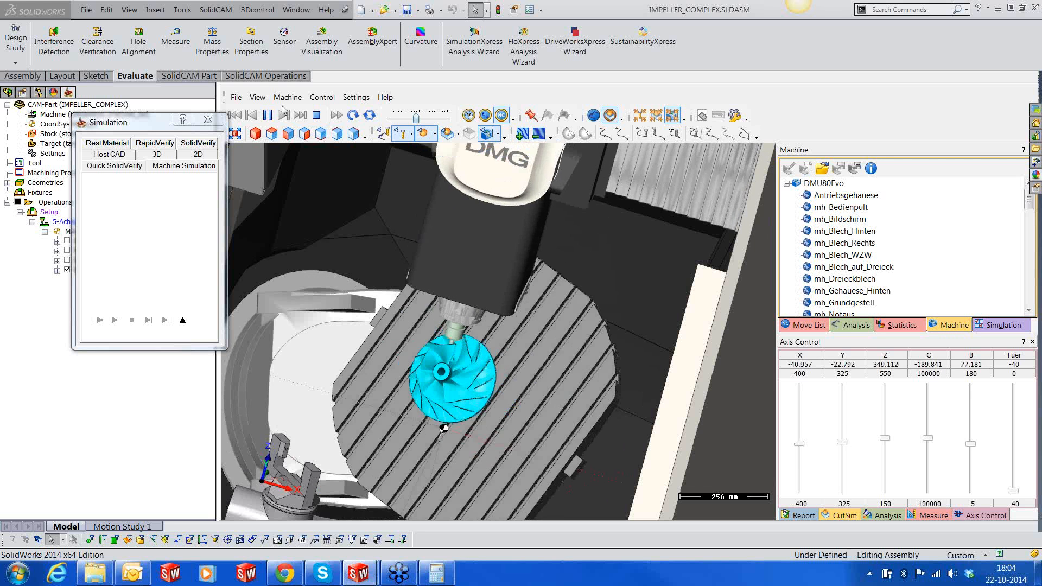
pyautogui.click(183, 320)
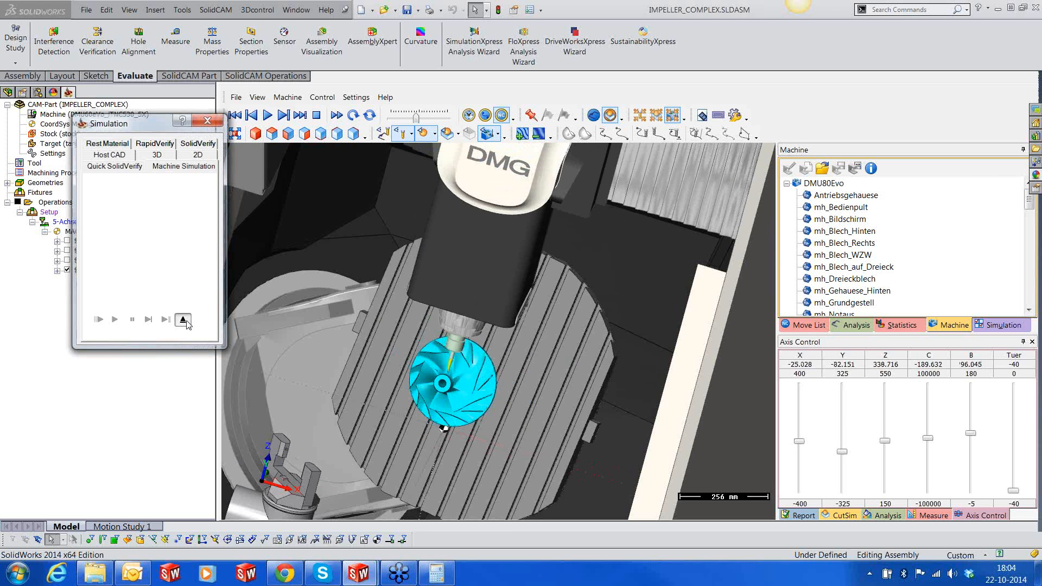
pyautogui.click(183, 320)
pyautogui.click(66, 270)
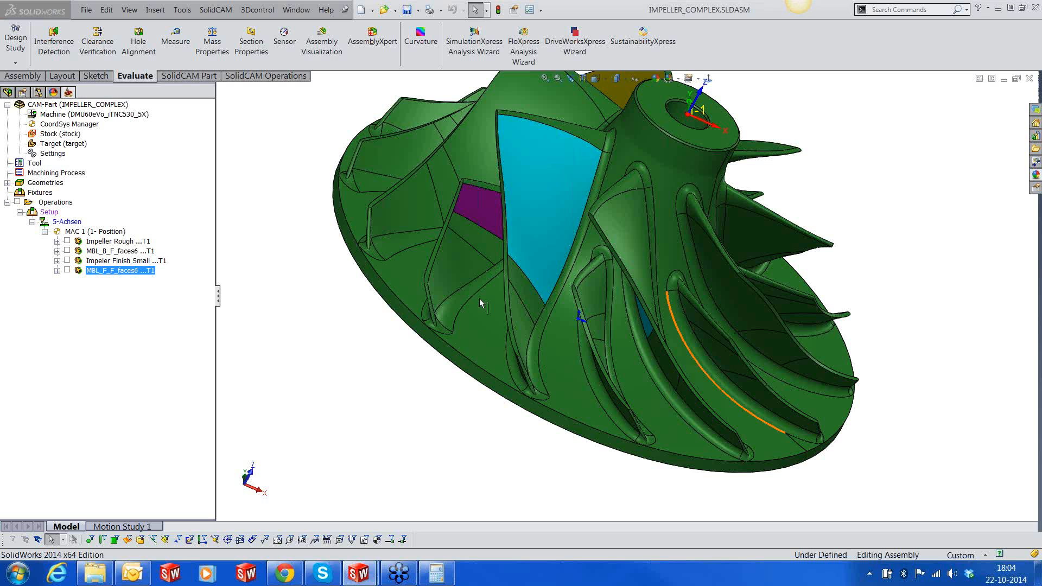
# - Add a Multiblade Machining operation with the Hub finishing technology after the fillet finishing operation
pyautogui.click(121, 271)
pyautogui.rightClick(121, 271)
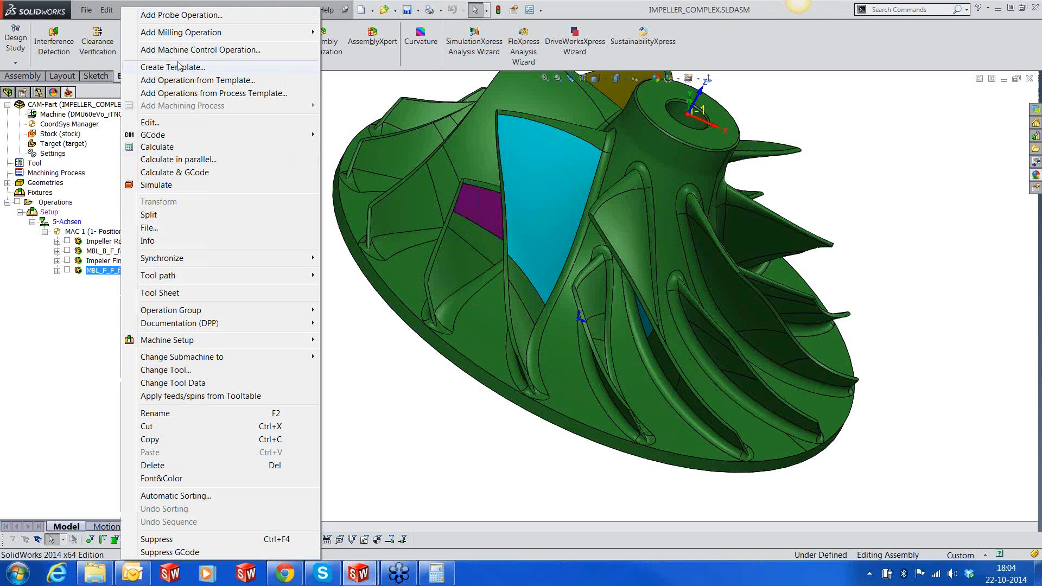
pyautogui.moveTo(188, 41)
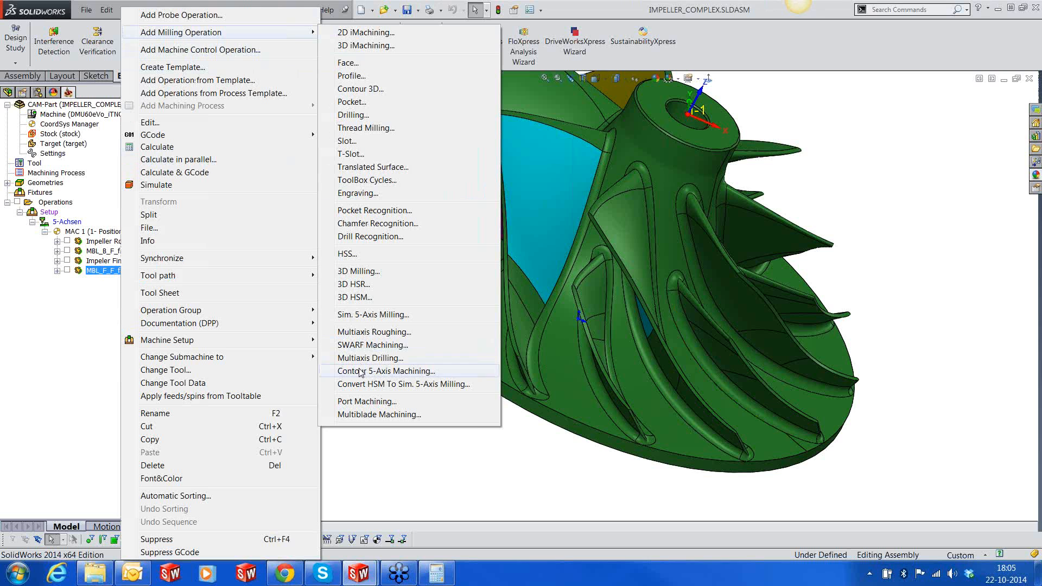
pyautogui.click(358, 416)
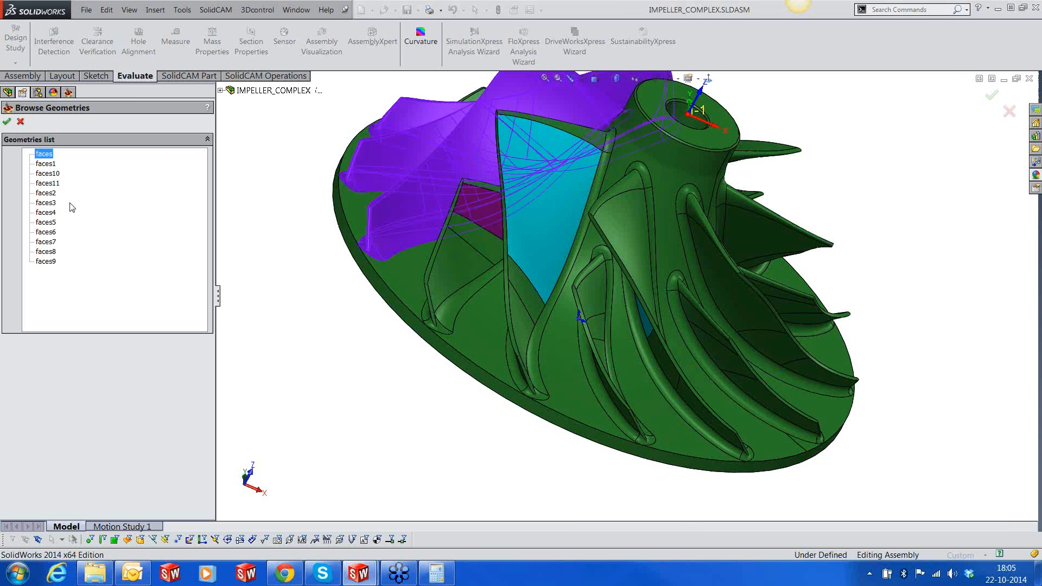
# - Assign the existing geometries faces, covering the blade and splitters, and faces1 to the hub finishing operation
pyautogui.moveTo(380, 347); pyautogui.dragTo(467, 392, button='middle')
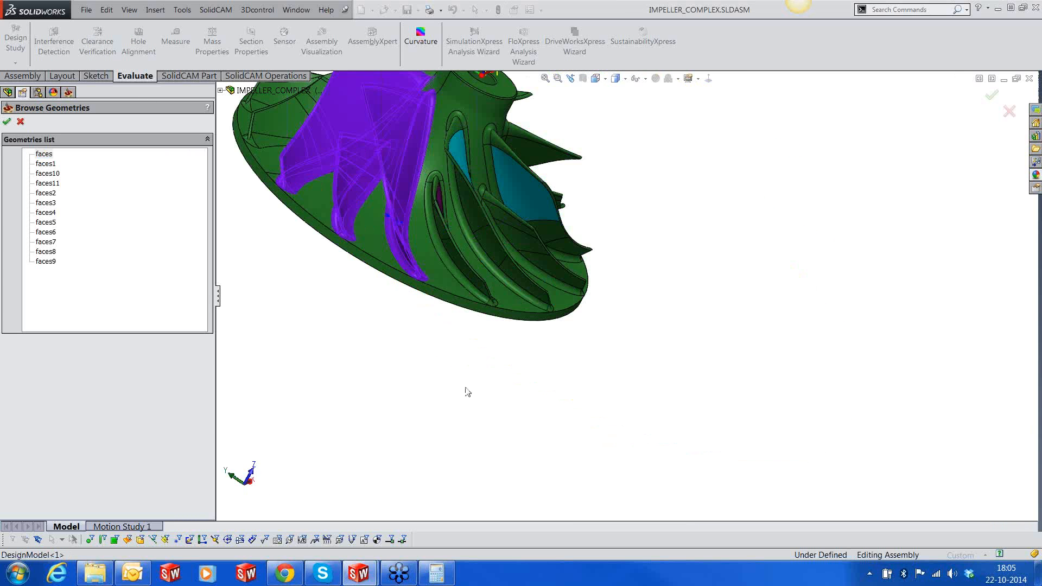
pyautogui.scroll(-2, 541, 245)
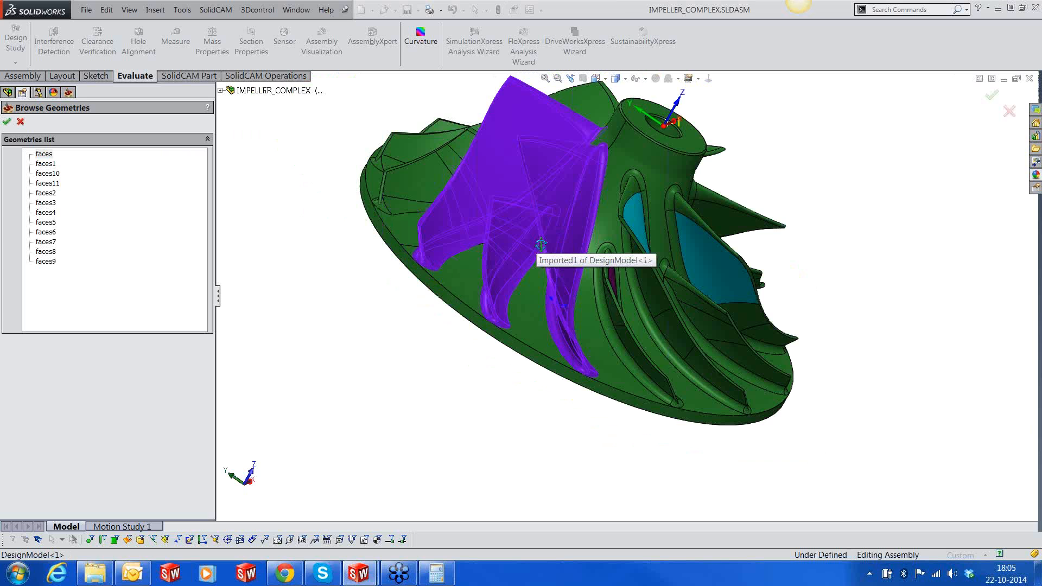
pyautogui.moveTo(541, 244); pyautogui.dragTo(486, 244, button='middle')
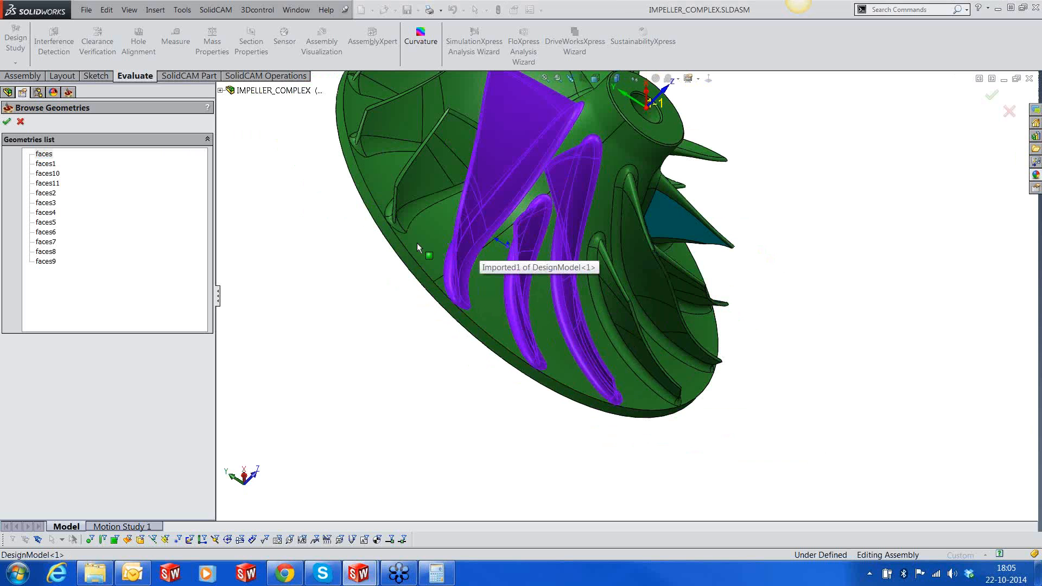
pyautogui.click(6, 123)
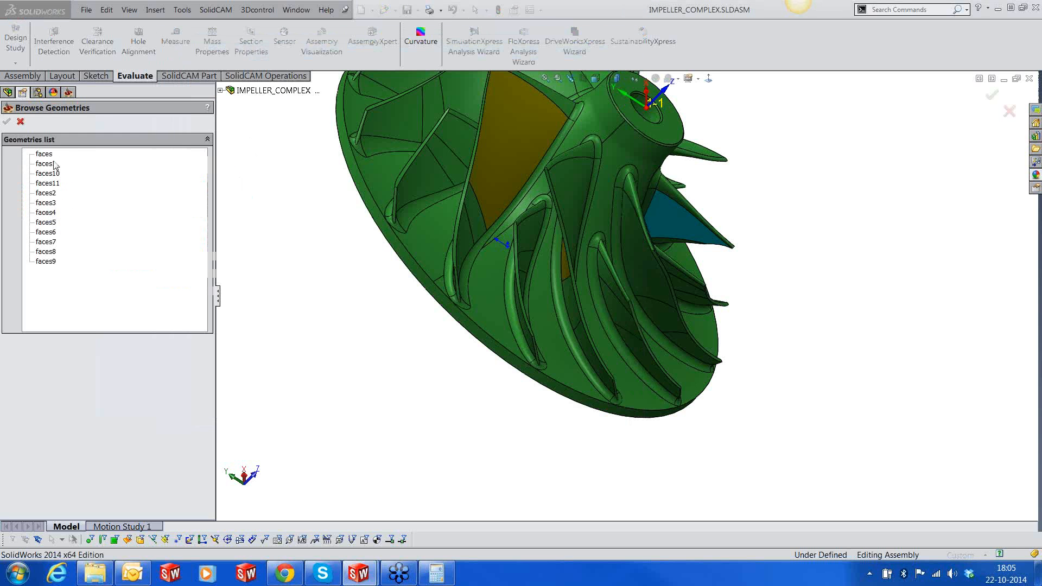
pyautogui.doubleClick(54, 165)
# - Choose tool number 1, the 12 mm taper mill, for the hub finishing operation
pyautogui.click(202, 122)
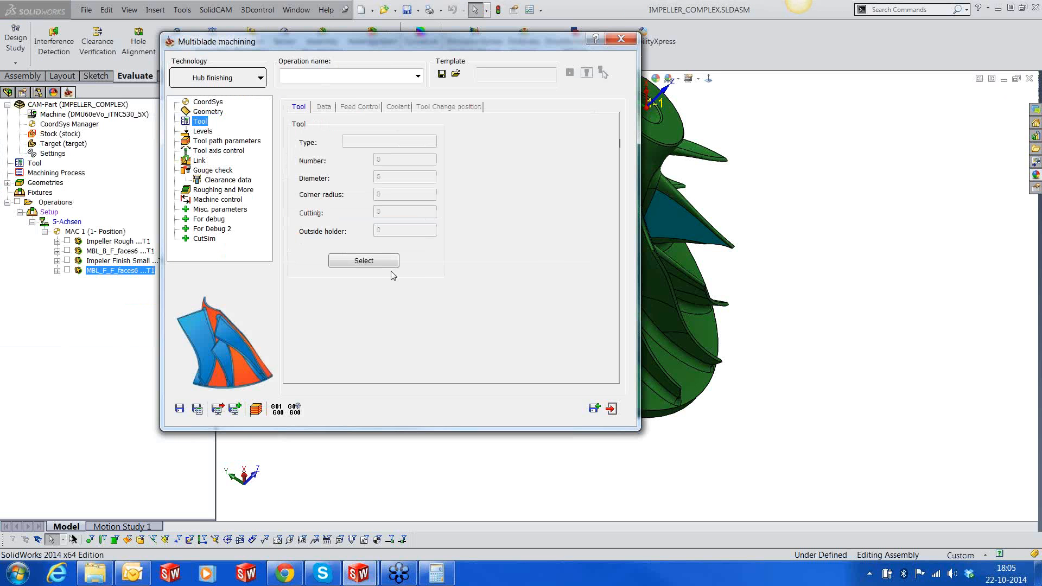
pyautogui.click(388, 267)
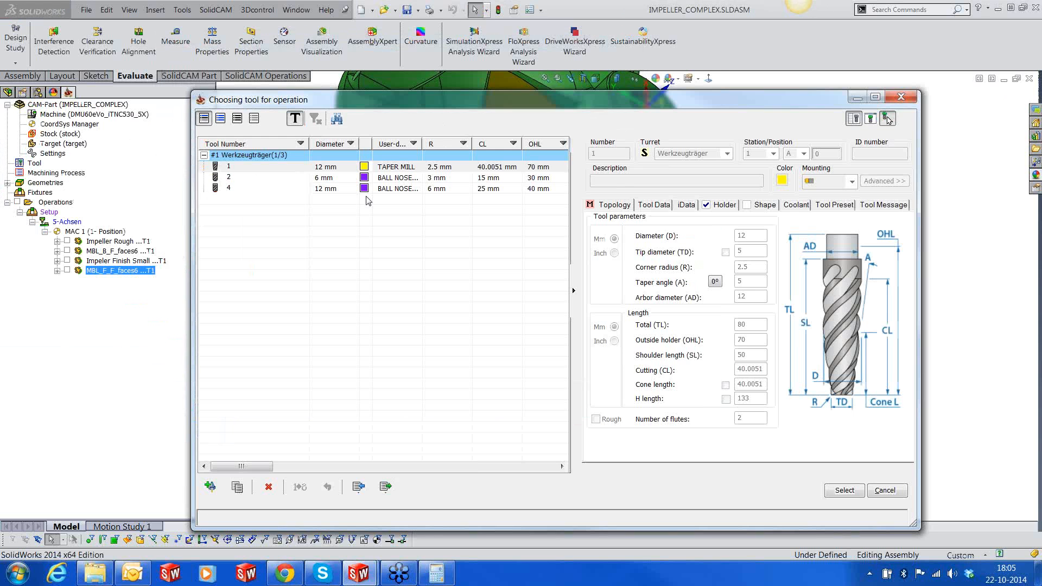
pyautogui.click(844, 490)
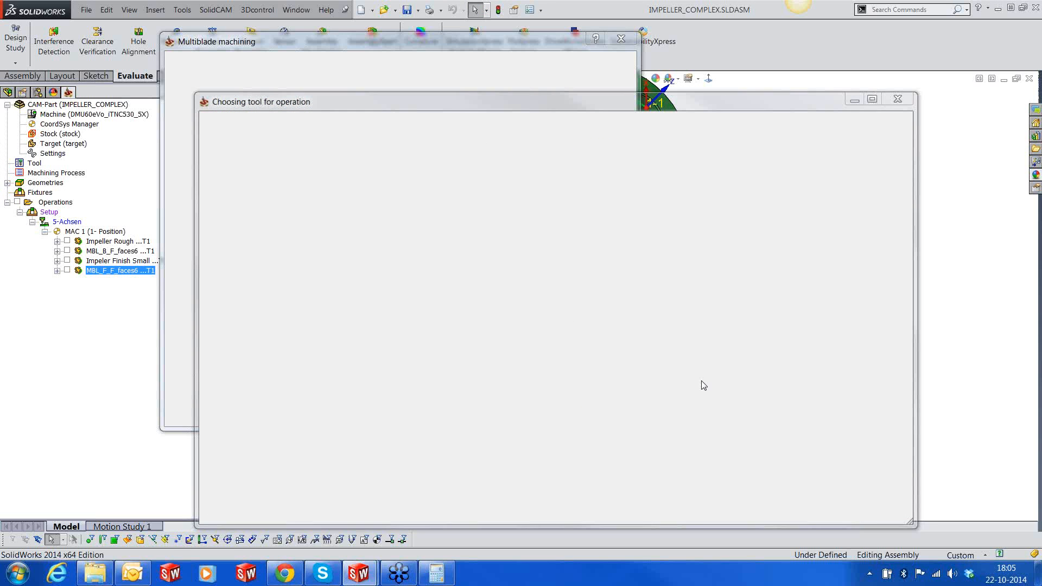
# - Set the maximum distance between hub slices to 0.5 and the sorting method to Zigzag, start from leading edge
pyautogui.click(202, 131)
pyautogui.click(204, 141)
pyautogui.click(358, 107)
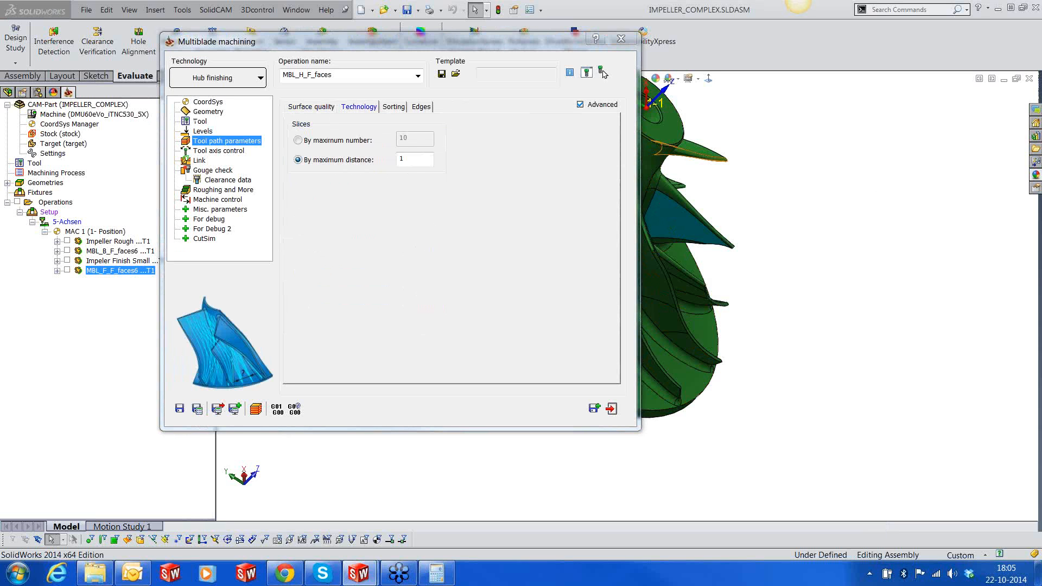
pyautogui.click(412, 163)
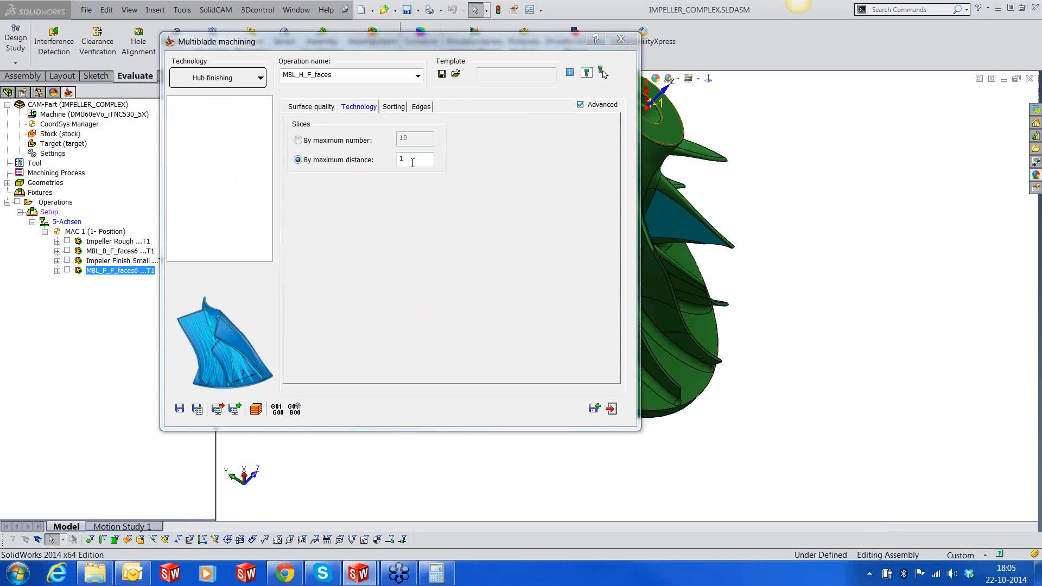
pyautogui.write('0.5')
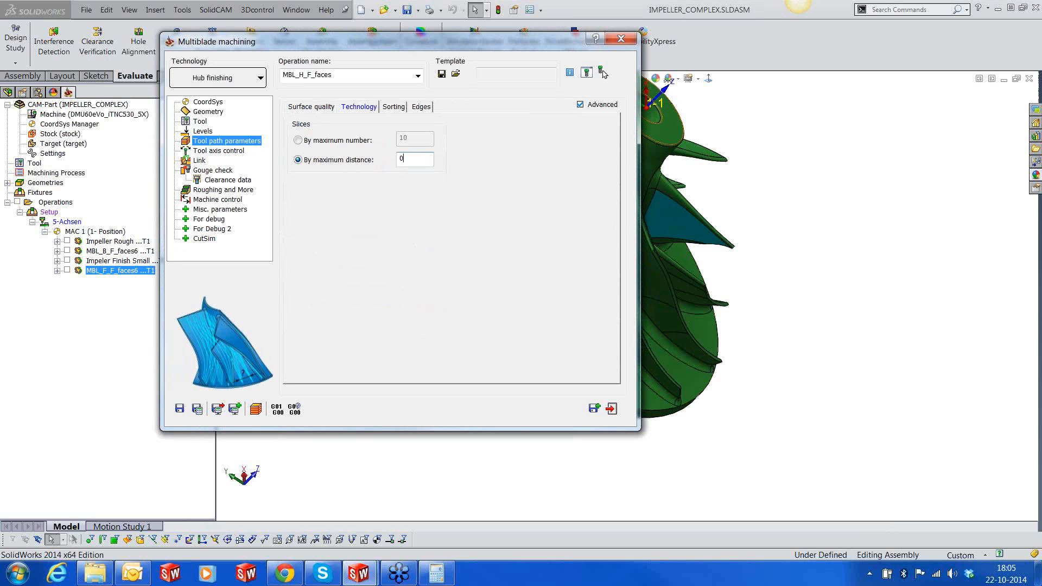
pyautogui.click(394, 107)
pyautogui.click(390, 145)
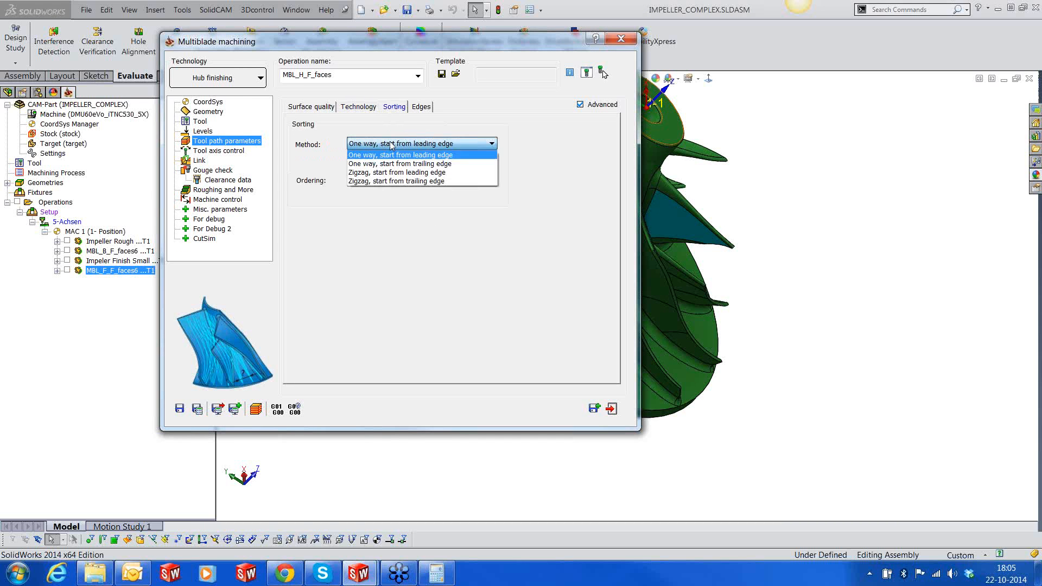
pyautogui.click(388, 173)
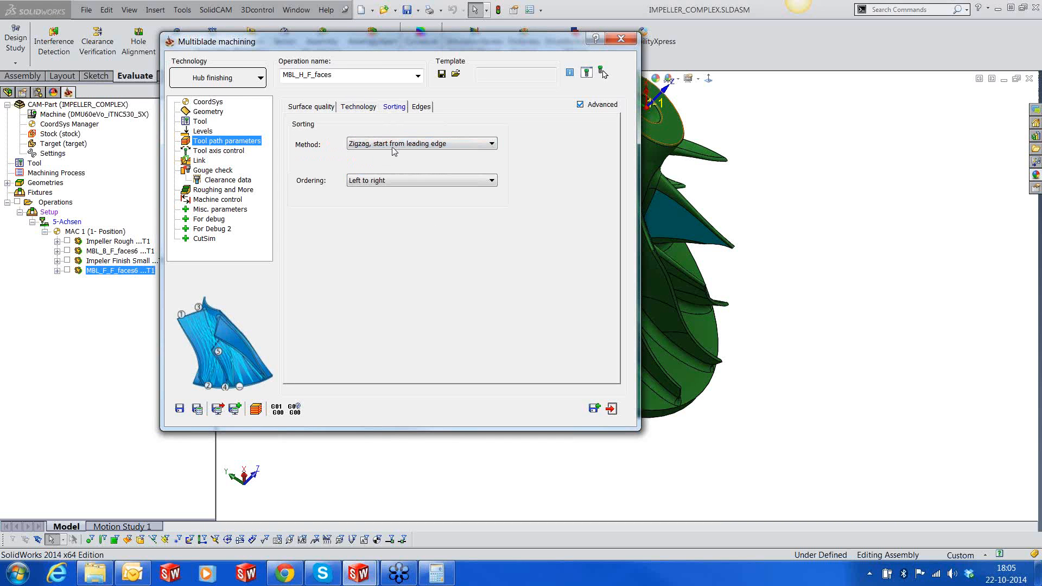
# - Review the hub finishing operation's edge, tool axis, link, gouge check, clearance, roughing and machine control settings
pyautogui.click(421, 107)
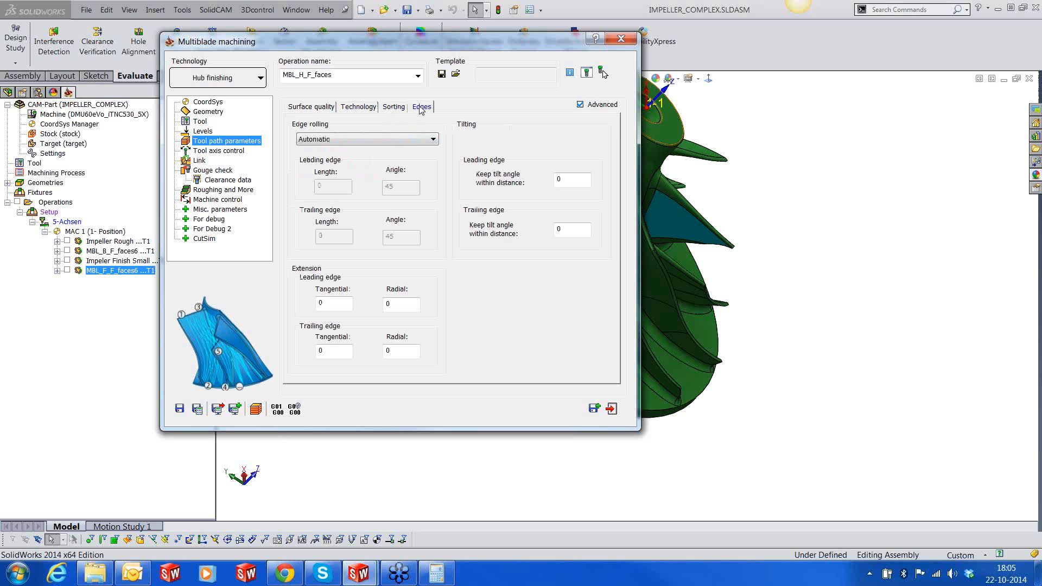
pyautogui.click(215, 154)
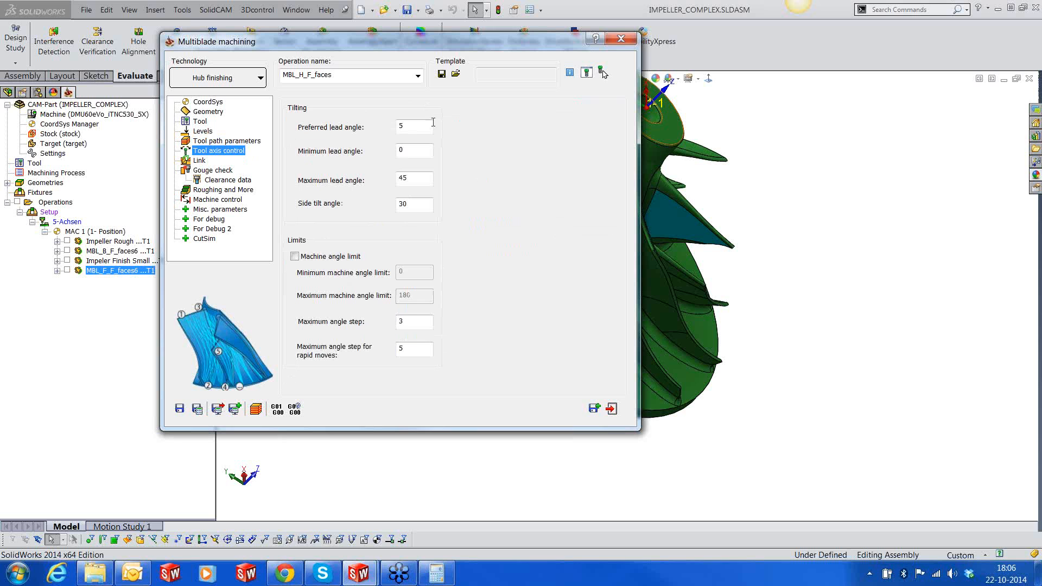
pyautogui.click(200, 160)
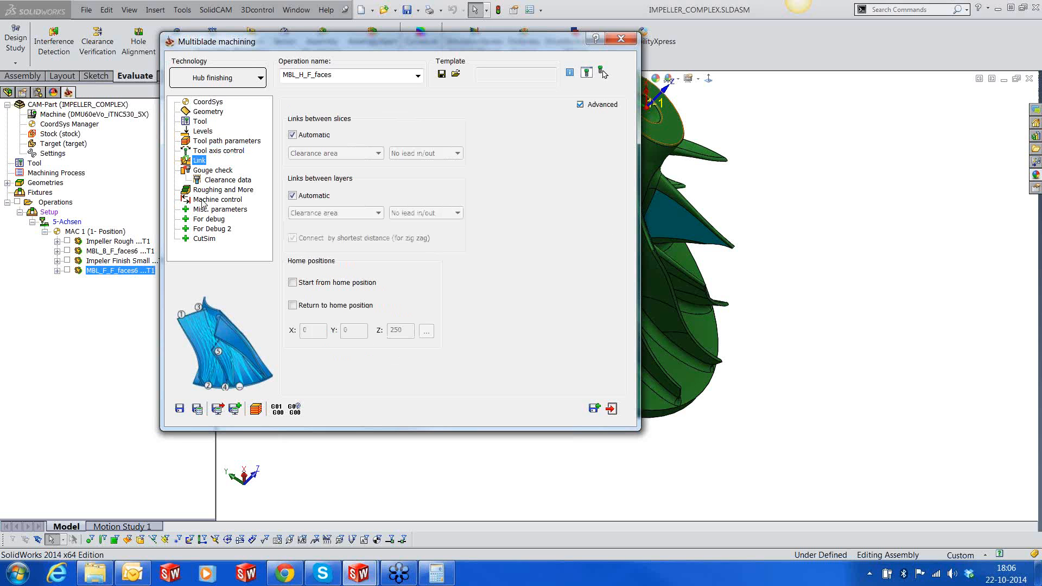
pyautogui.click(211, 171)
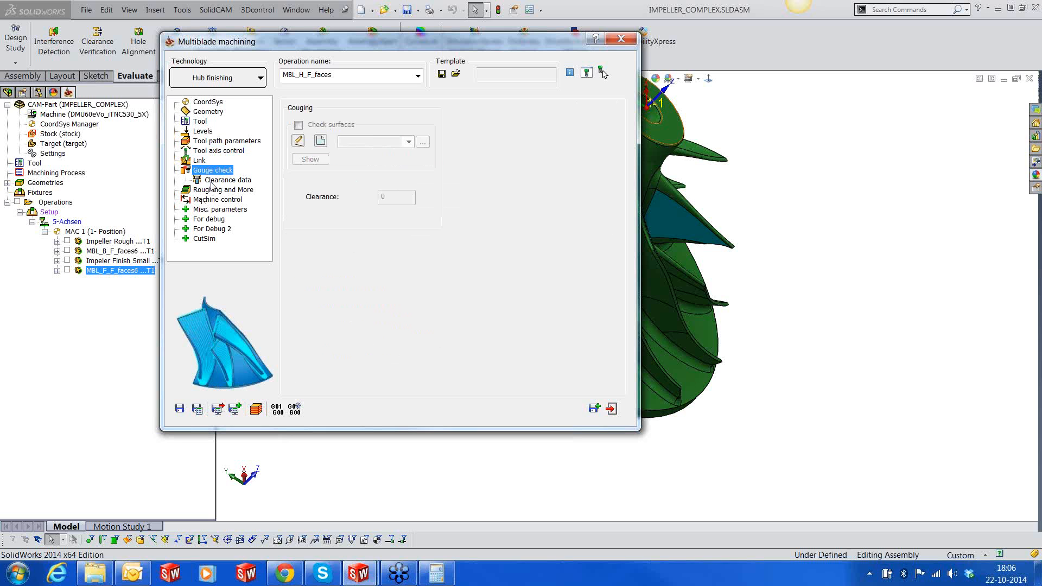
pyautogui.click(211, 181)
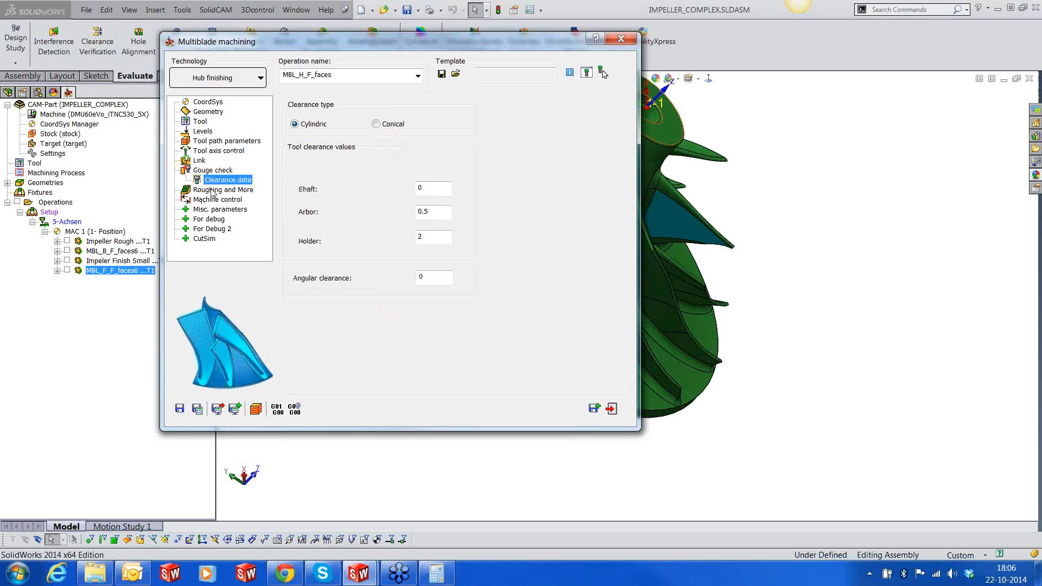
pyautogui.click(213, 190)
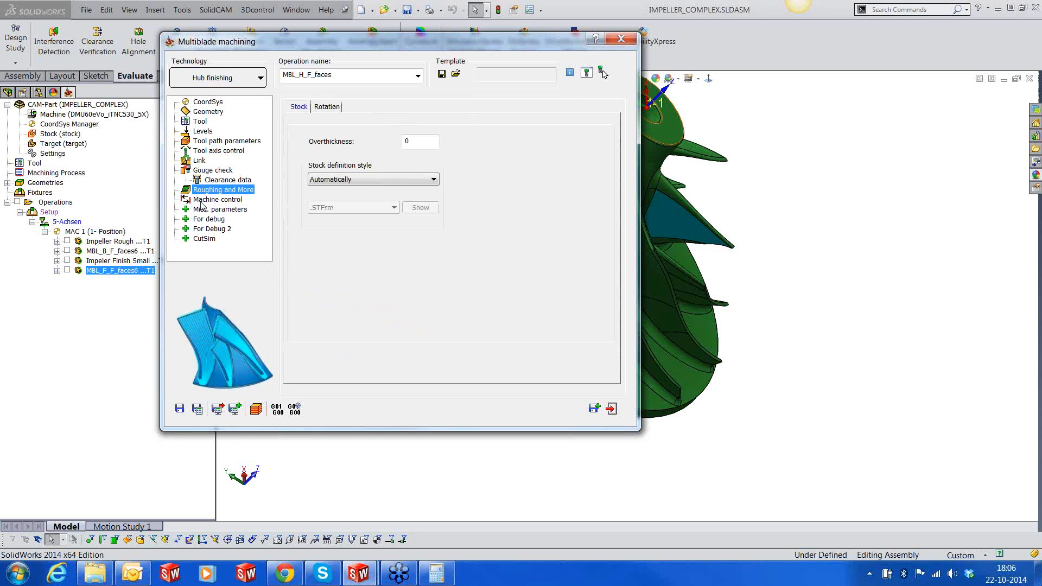
pyautogui.click(203, 201)
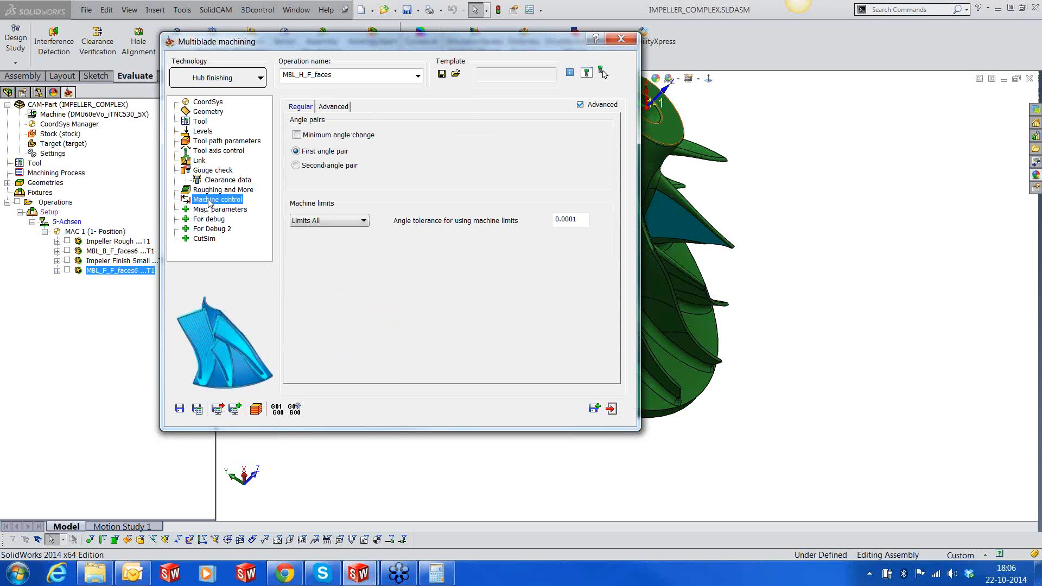
# - Save the hub finishing operation, close its settings and calculate it
pyautogui.click(180, 408)
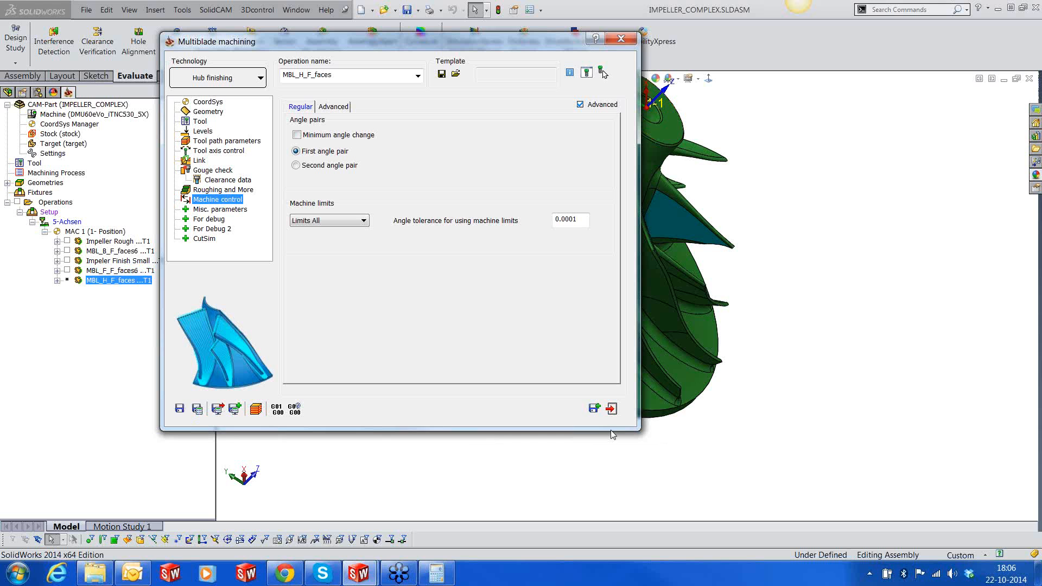
pyautogui.click(592, 407)
pyautogui.rightClick(114, 280)
pyautogui.click(161, 151)
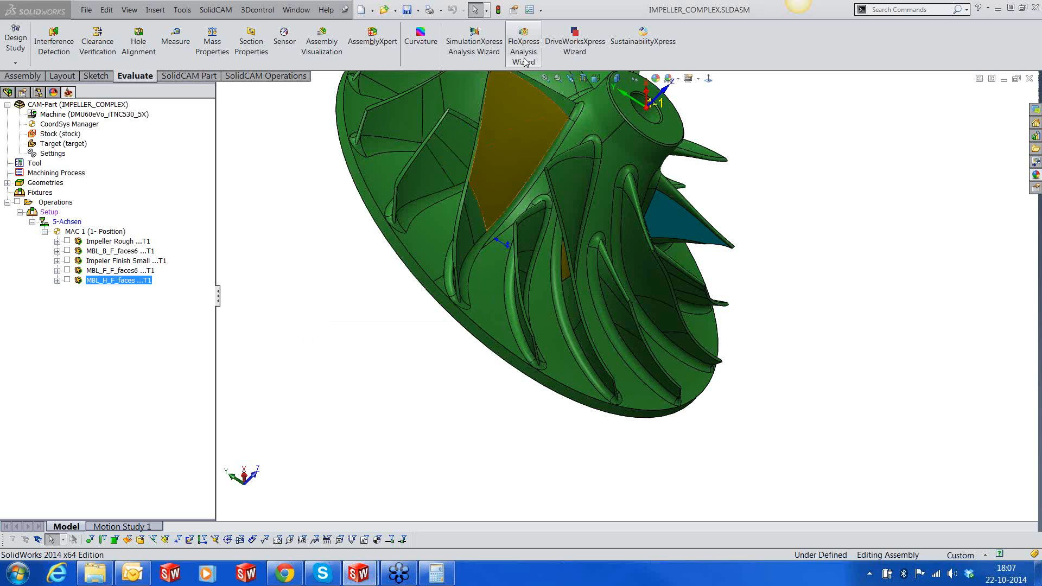
# - Display the tool path of the MBL_H_F_faces hub finishing operation and examine its passes between the impeller blades
pyautogui.click(544, 78)
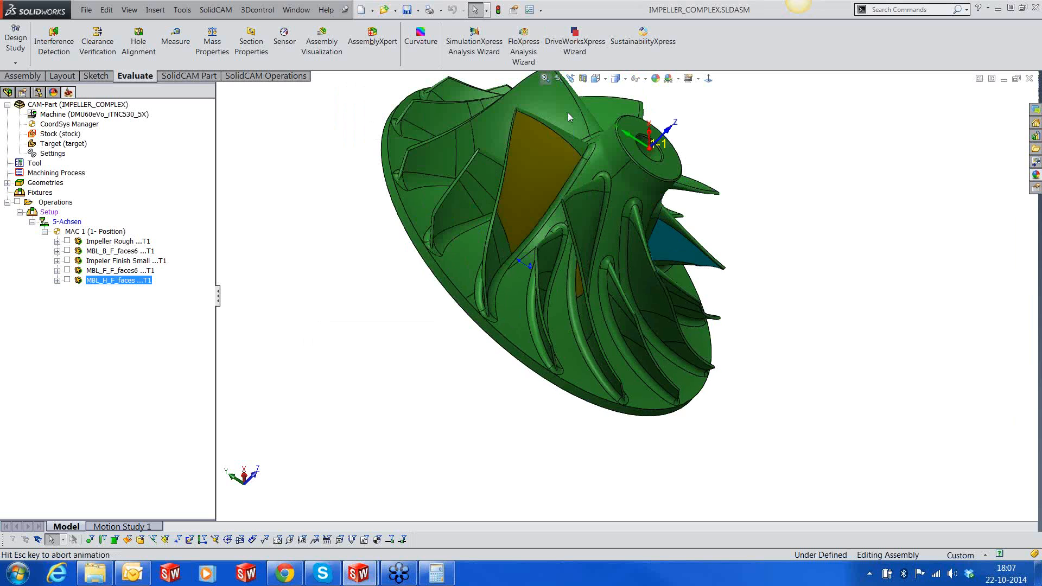
pyautogui.moveTo(640, 321); pyautogui.dragTo(630, 412, button='middle')
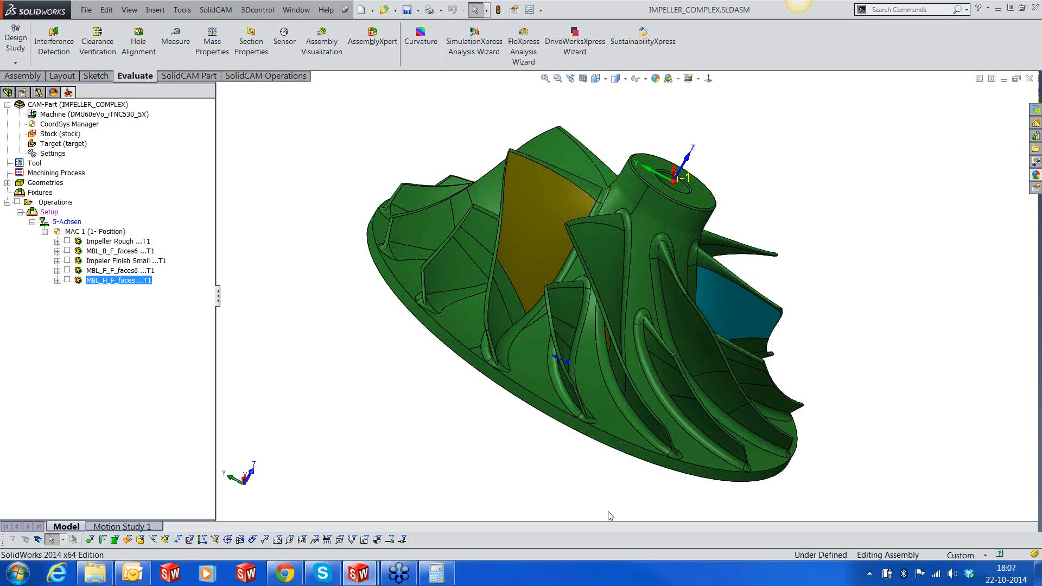
pyautogui.click(66, 280)
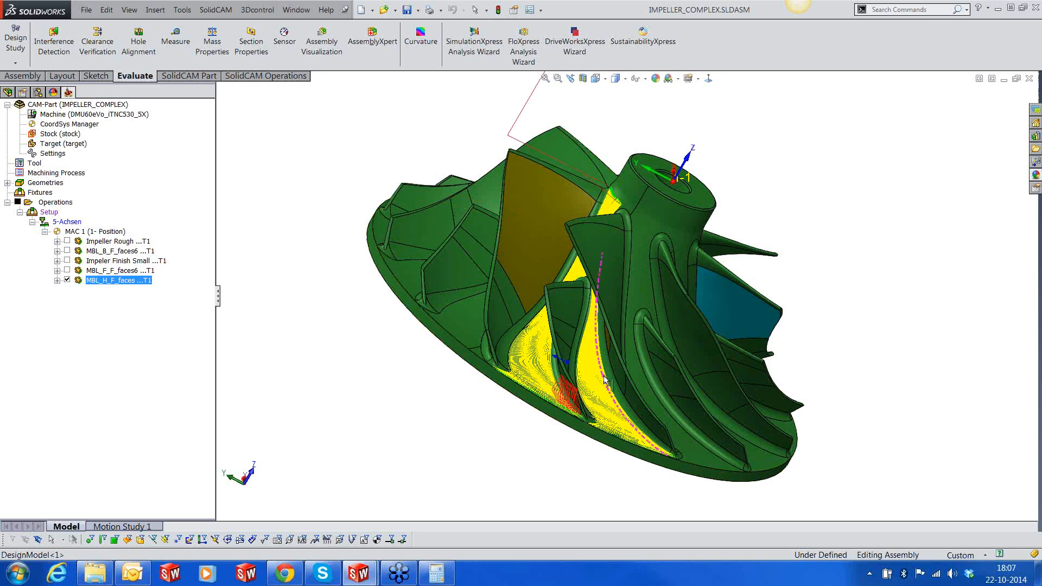
pyautogui.moveTo(605, 380); pyautogui.dragTo(645, 529, button='middle')
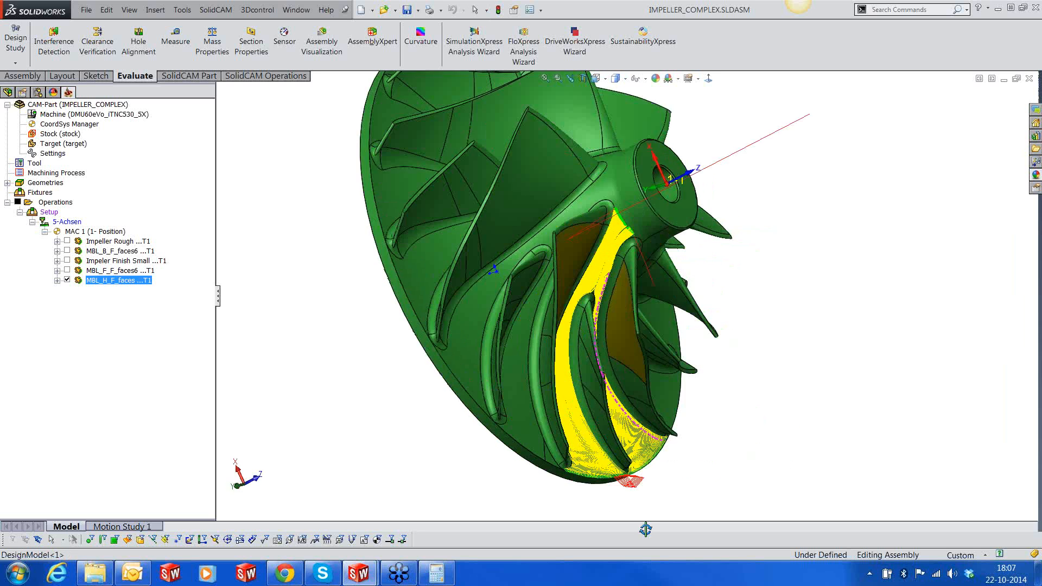
pyautogui.scroll(-5, 666, 409)
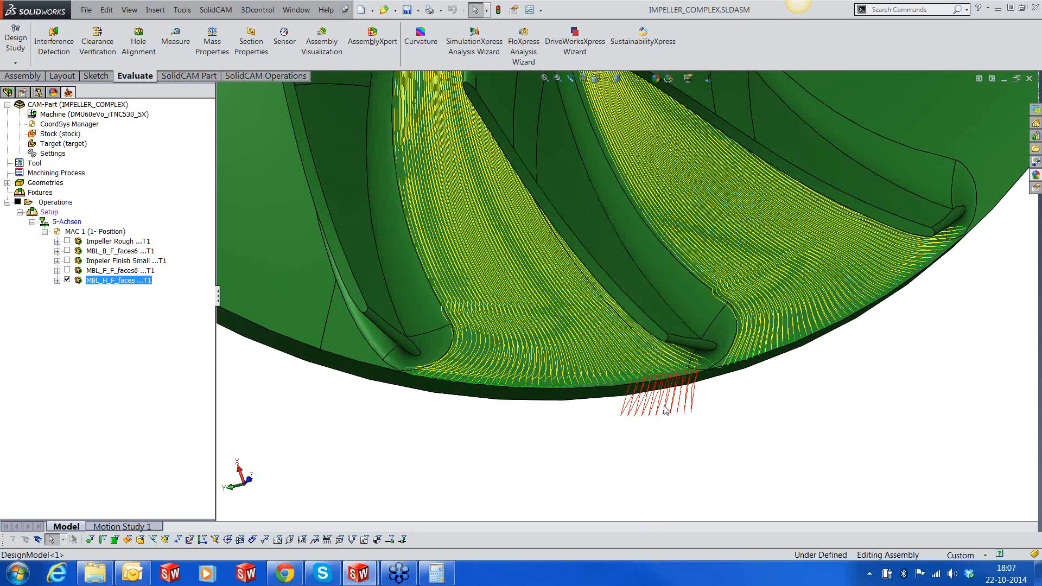
pyautogui.scroll(5, 613, 218)
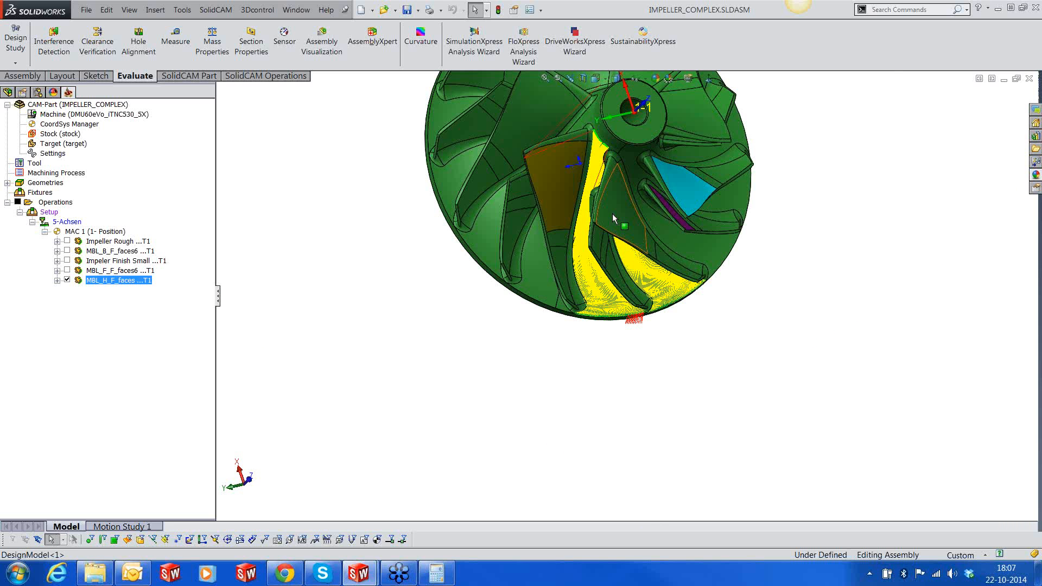
pyautogui.scroll(-3, 600, 157)
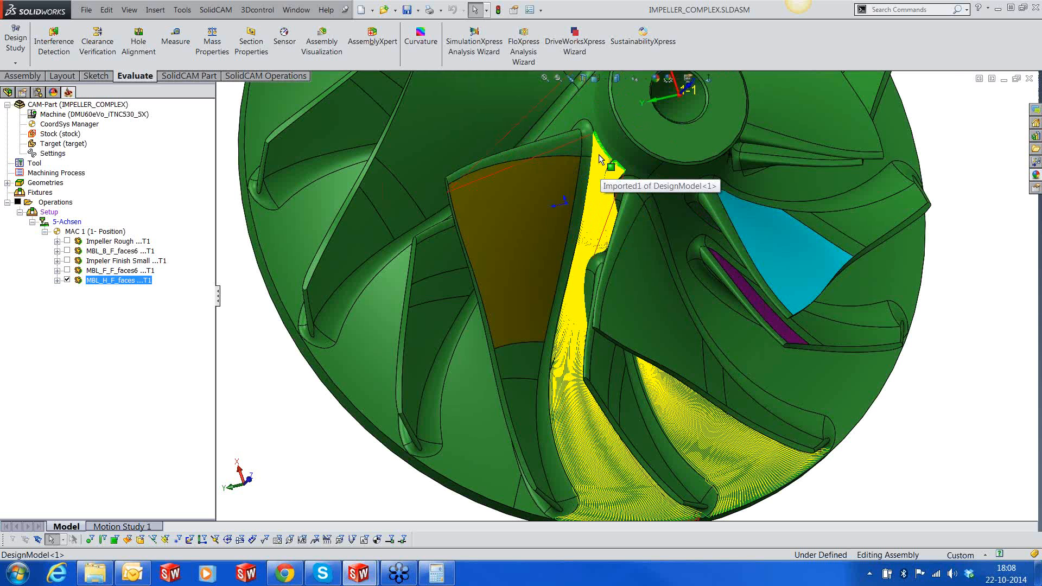
pyautogui.scroll(-2, 598, 154)
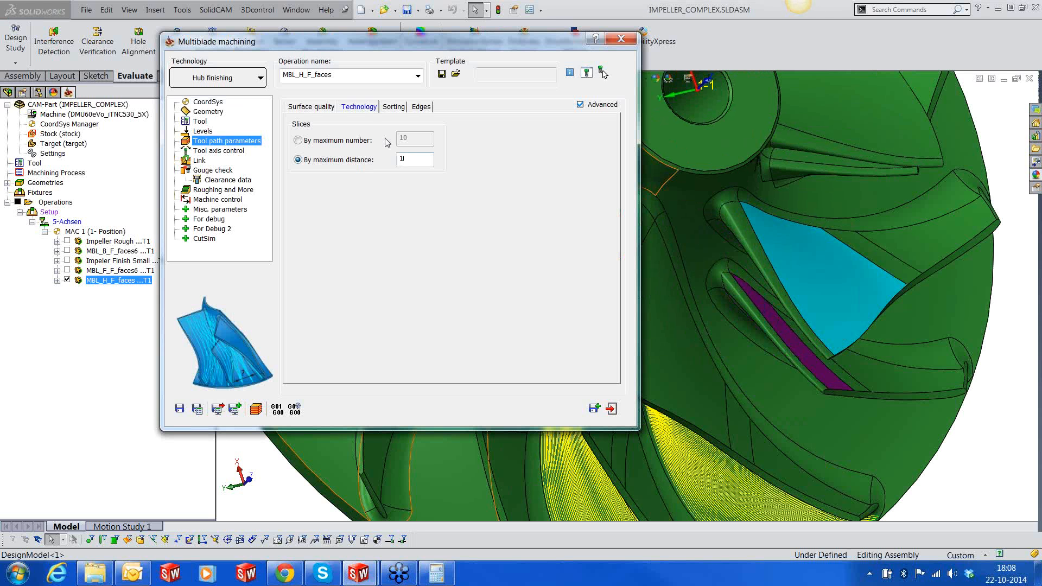
# - Set the maximum distance between hub slices to 1, check the sorting and edge settings, and save and close the operation
pyautogui.click(394, 106)
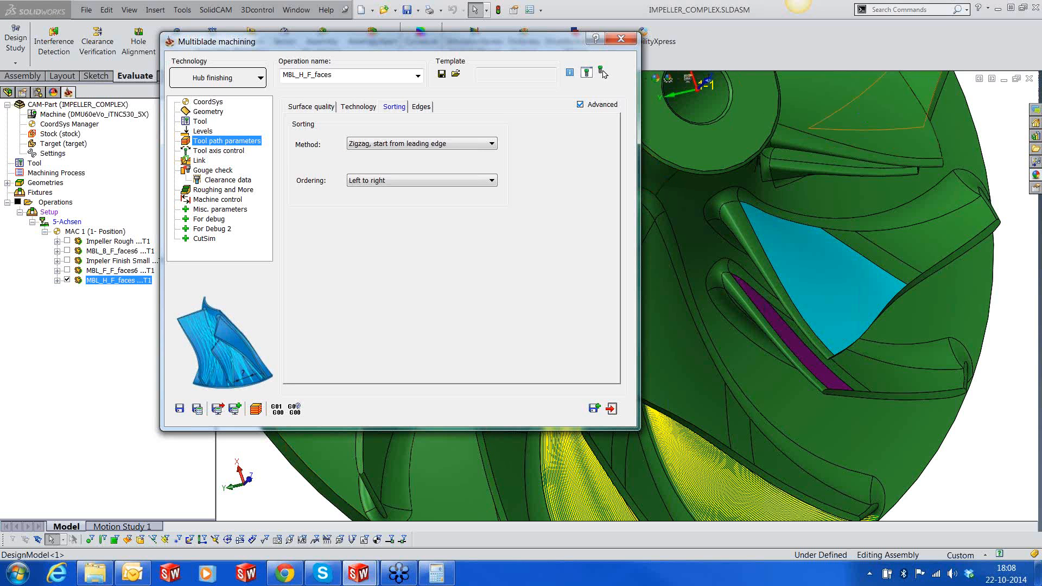
pyautogui.click(901, 191)
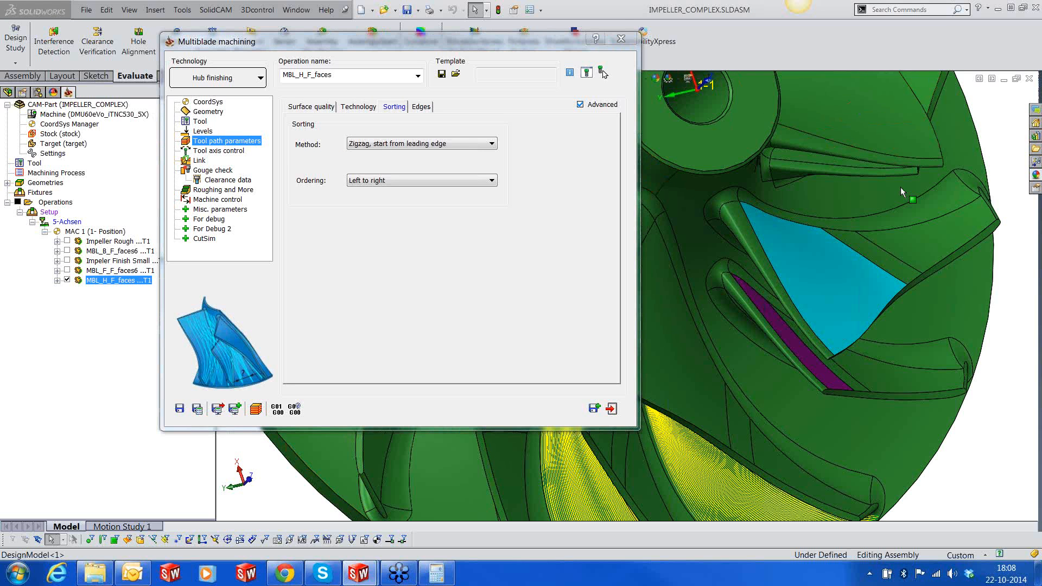
pyautogui.click(422, 107)
pyautogui.click(180, 409)
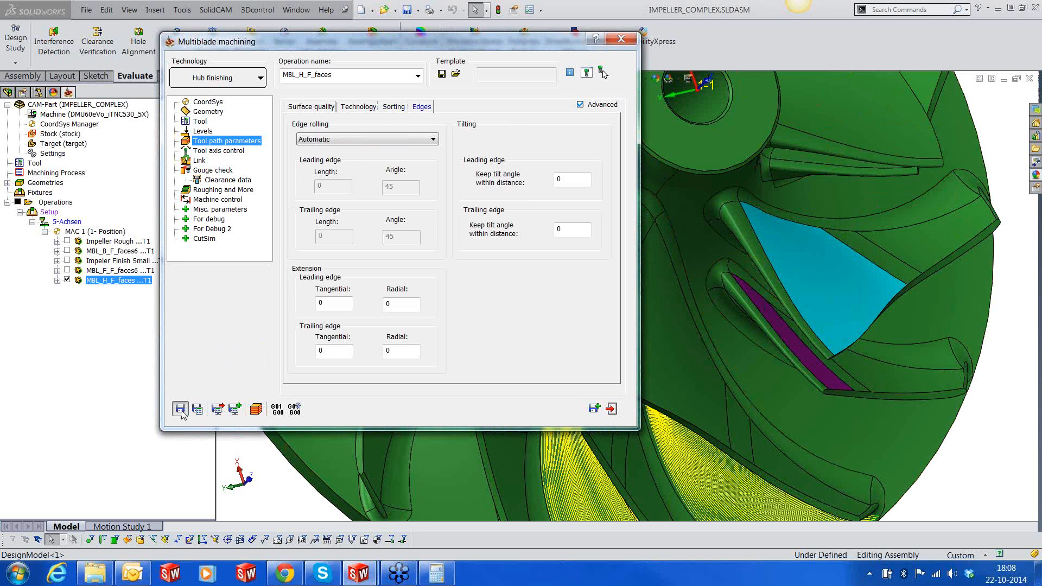
pyautogui.click(609, 410)
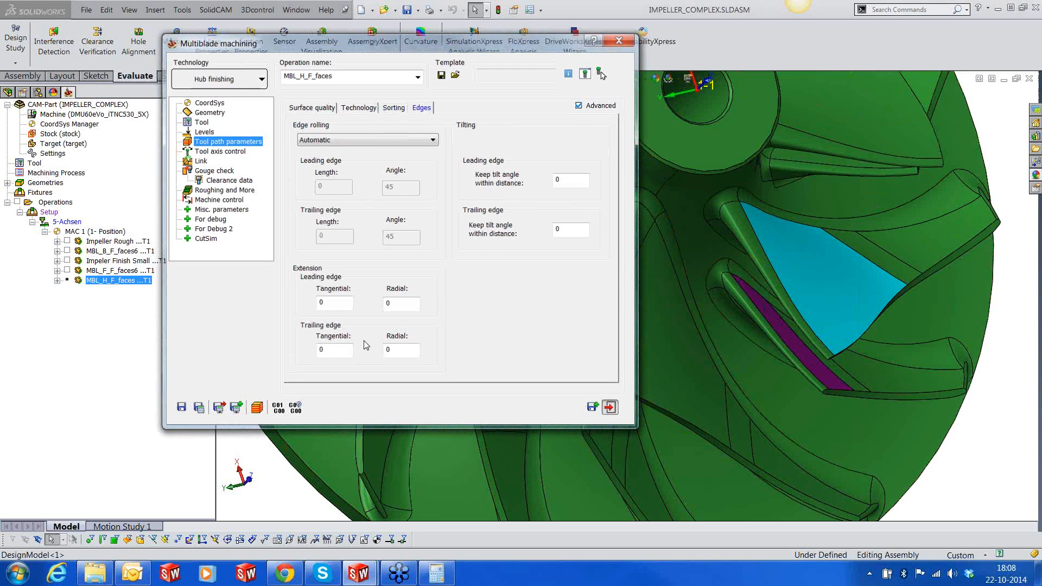
# - Calculate the MBL_H_F_faces operation in parallel on the local computer
pyautogui.rightClick(140, 280)
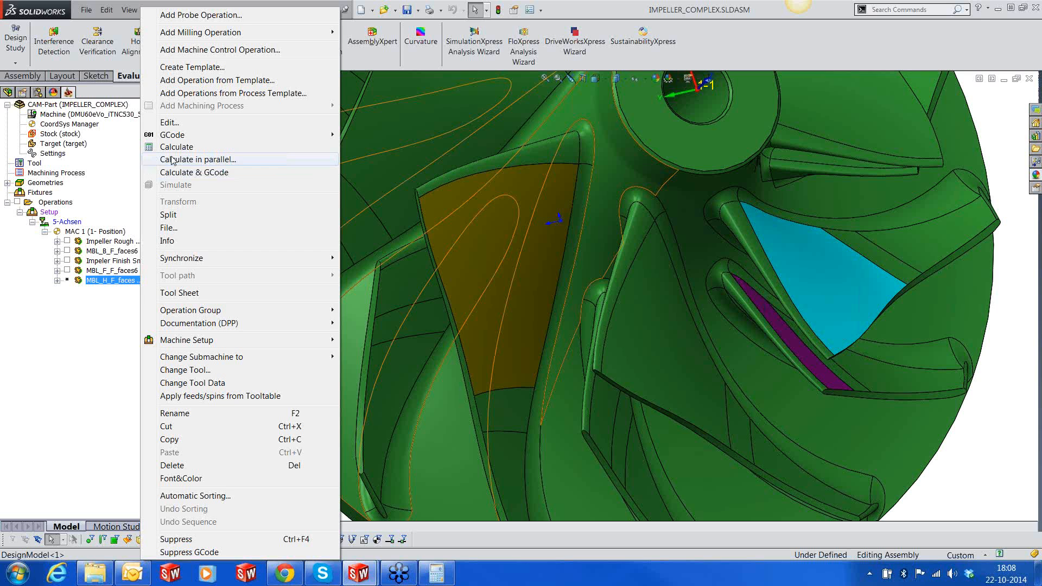
pyautogui.click(173, 160)
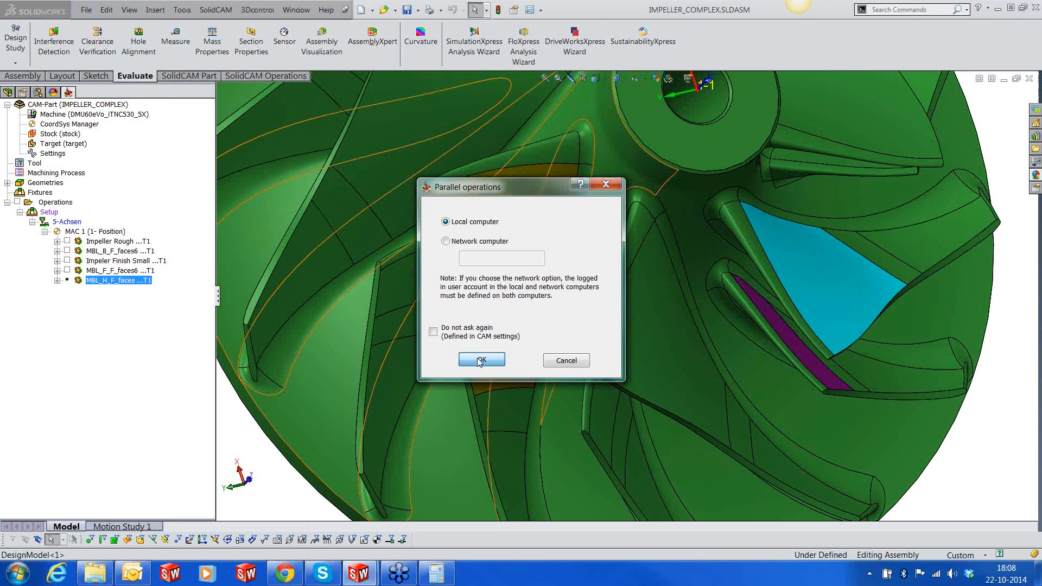
pyautogui.click(479, 361)
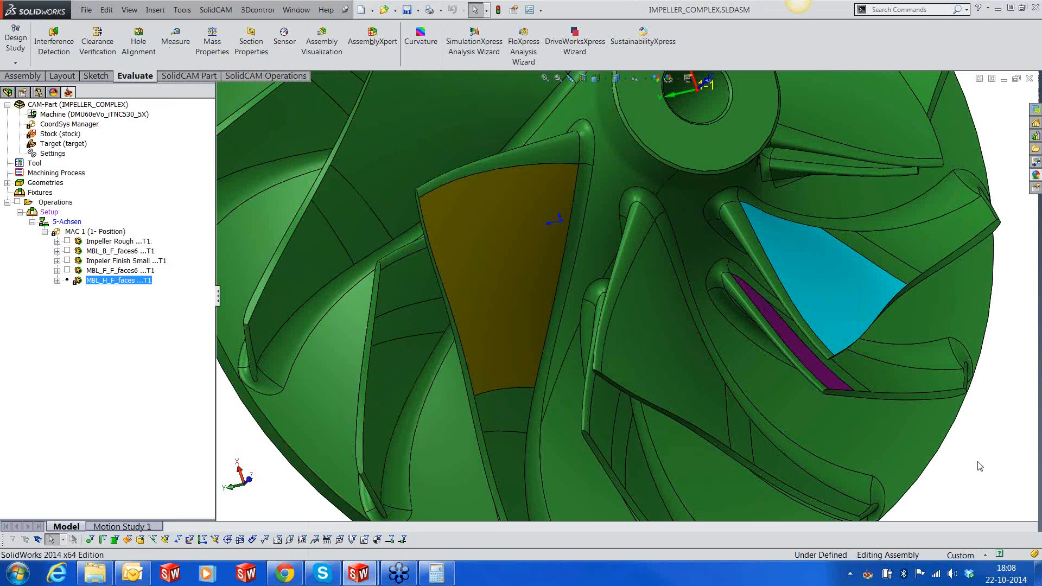
# - Open the Impeller Rough operation and step through the first passes of its tool path in the Host CAD simulation
pyautogui.scroll(1, 979, 466)
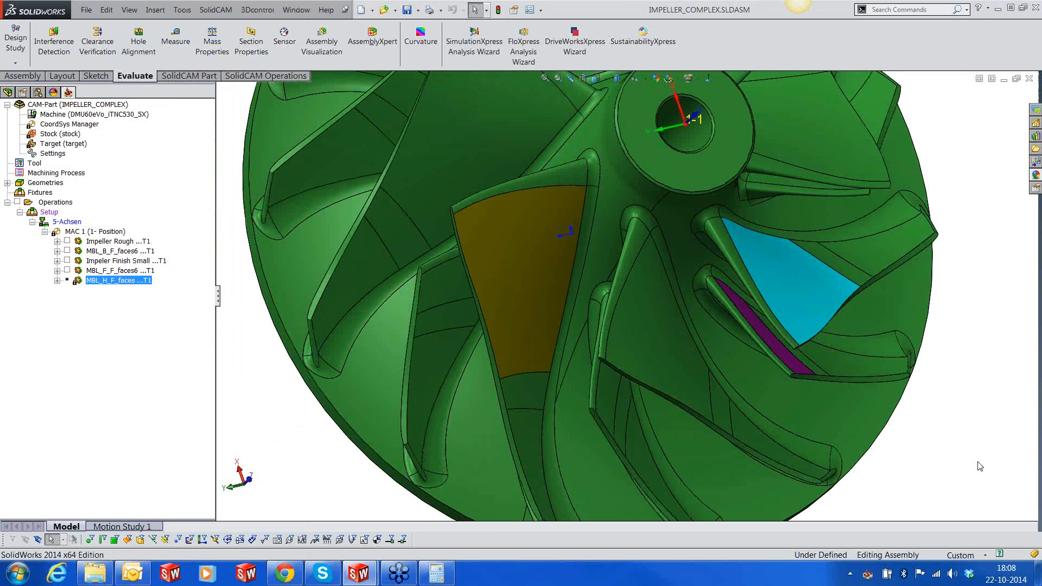
pyautogui.moveTo(660, 383); pyautogui.dragTo(580, 332, button='middle')
pyautogui.click(125, 242)
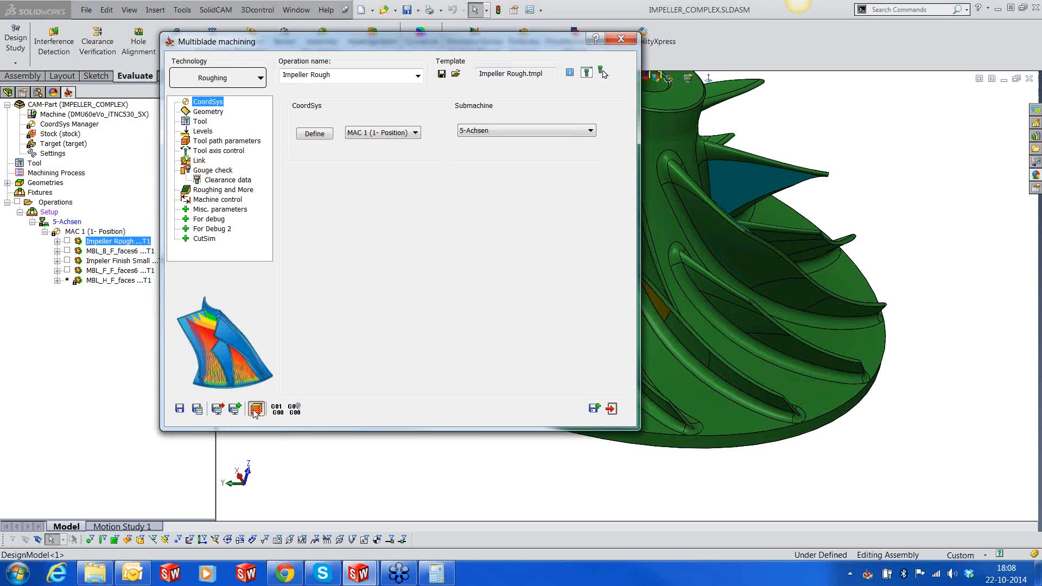
pyautogui.click(255, 411)
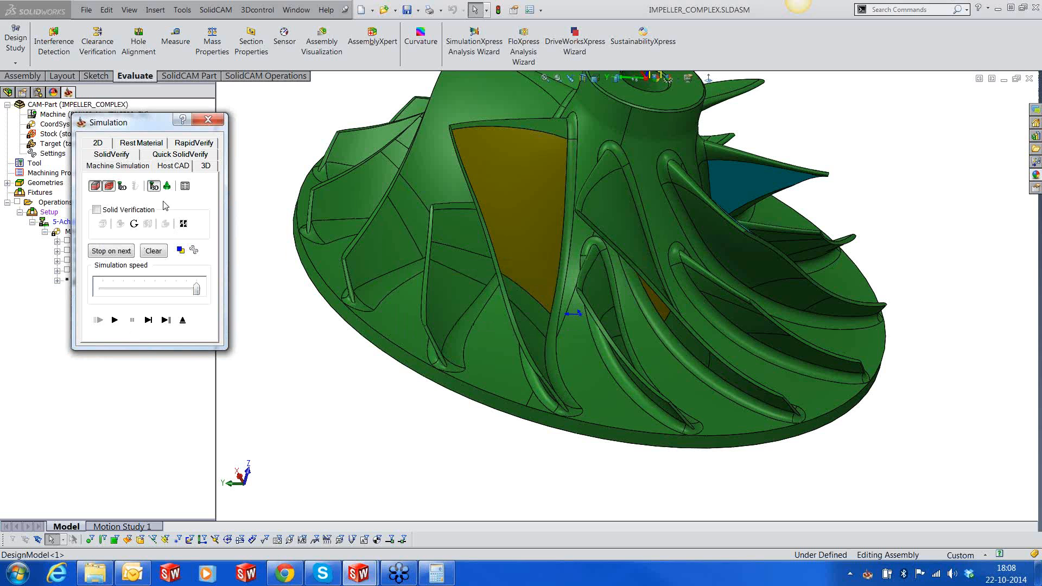
pyautogui.click(148, 321)
pyautogui.click(148, 321)
pyautogui.click(148, 321)
pyautogui.click(148, 321)
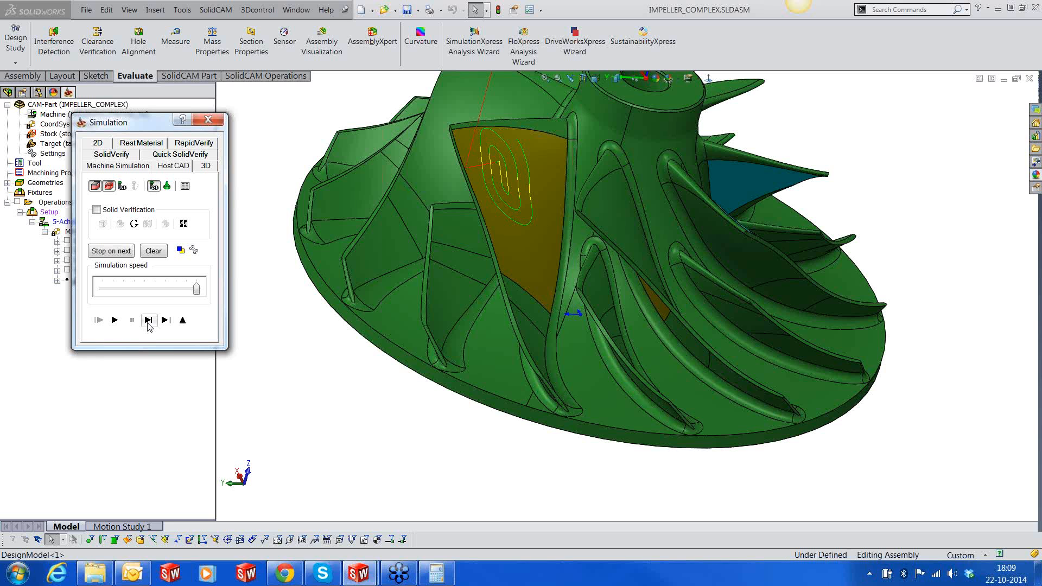
# - Play the roughing simulation at a reduced speed and pause it partway through the passes
pyautogui.click(161, 293)
pyautogui.click(116, 321)
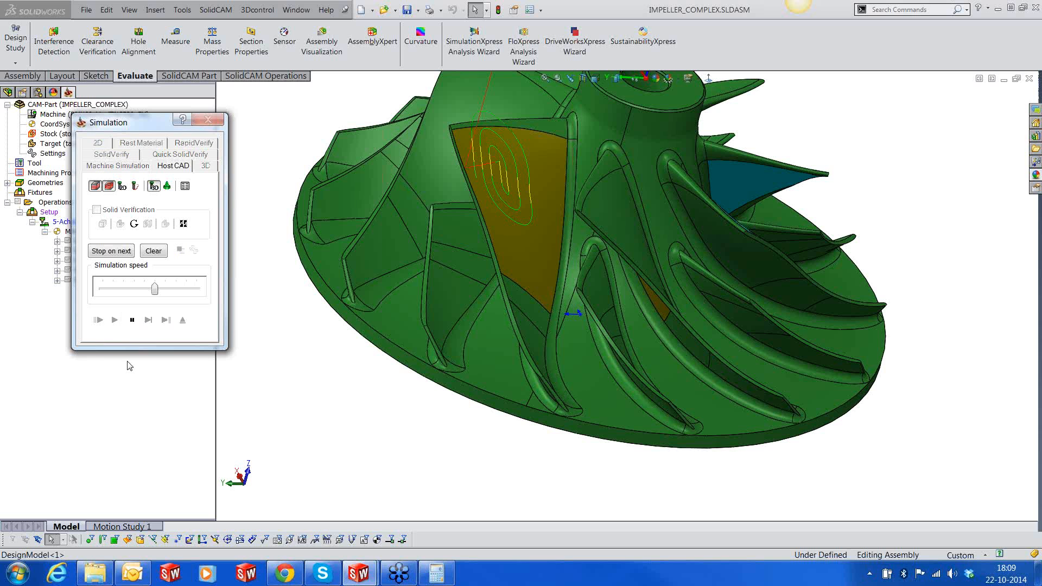
pyautogui.click(152, 252)
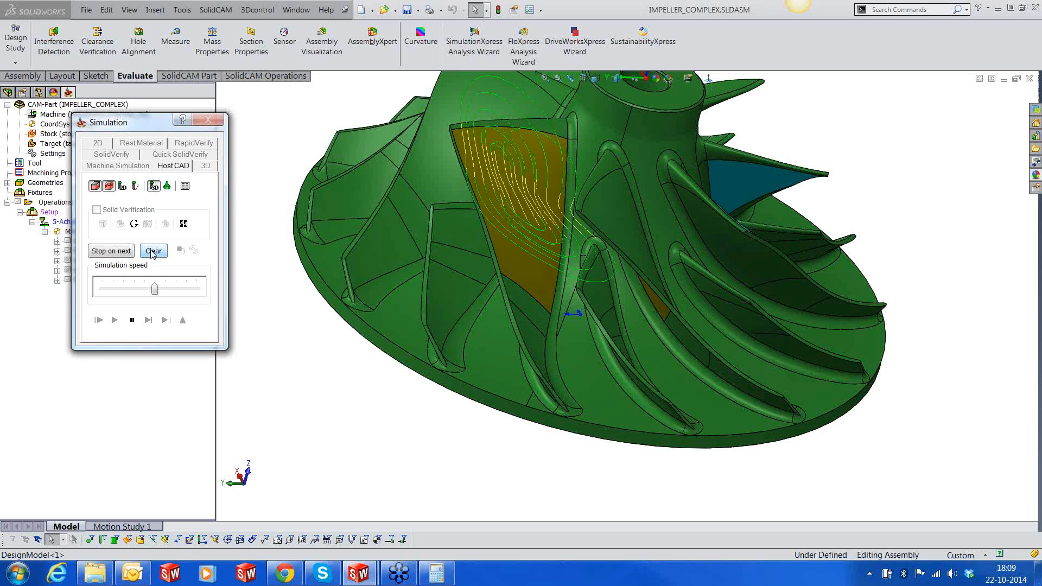
pyautogui.click(132, 320)
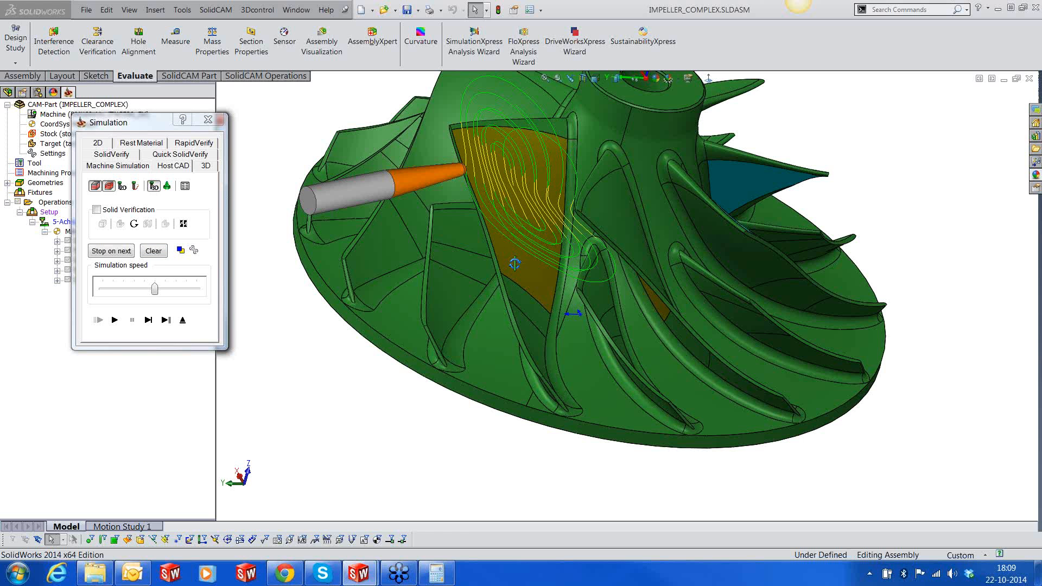
# - Examine the roughing passes and tool position around the blades, and close the simulation and the Impeller Rough operation
pyautogui.moveTo(514, 264); pyautogui.dragTo(505, 350, button='middle')
pyautogui.scroll(-5, 534, 223)
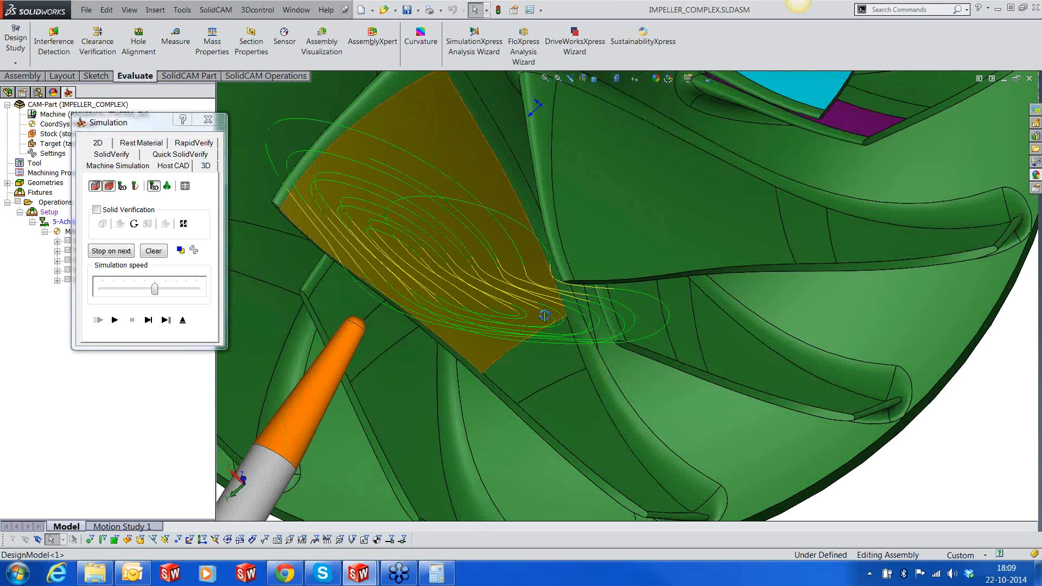
pyautogui.moveTo(544, 315); pyautogui.dragTo(625, 221, button='middle')
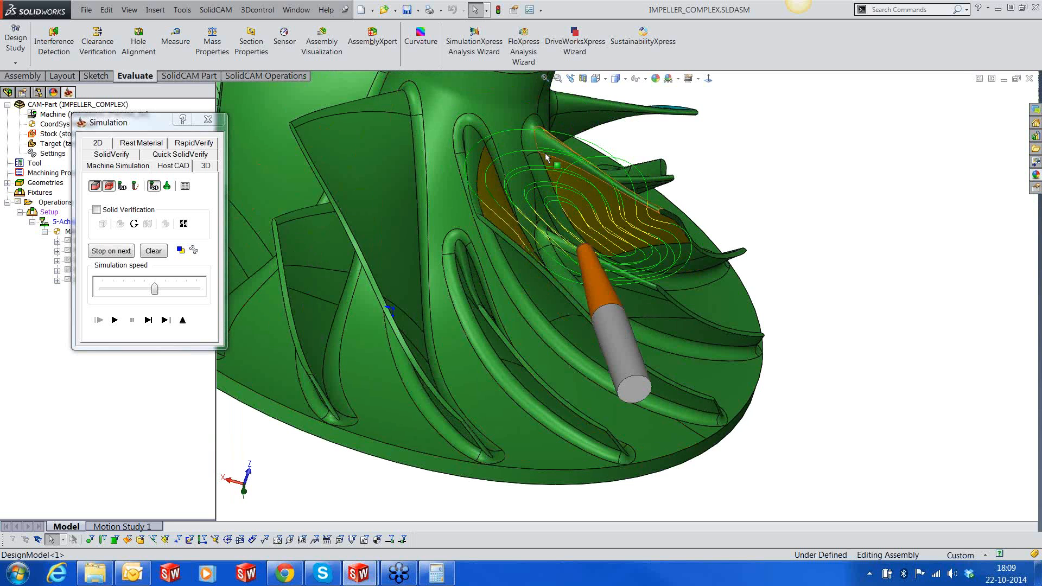
pyautogui.click(187, 322)
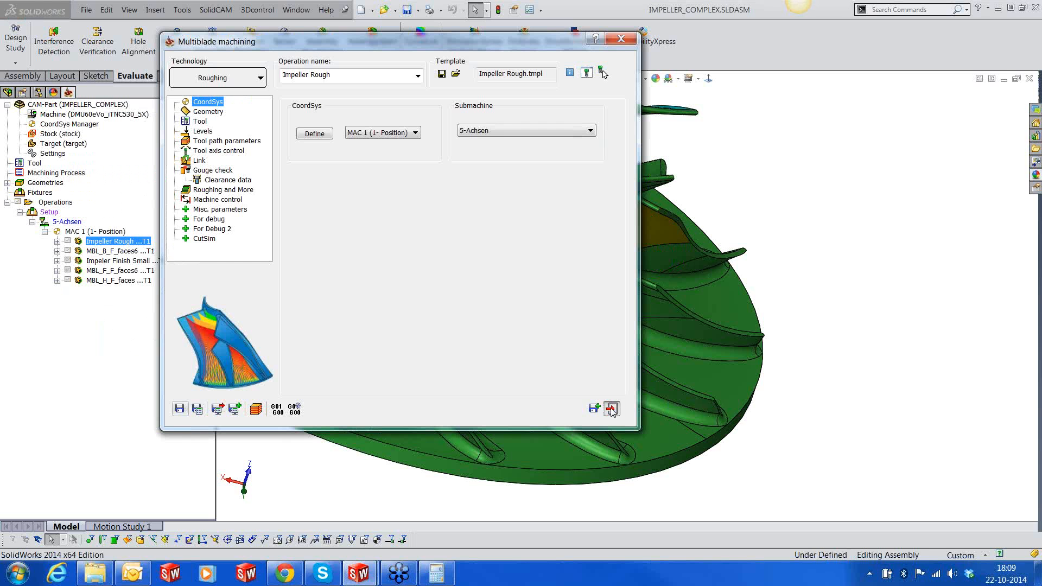
pyautogui.click(611, 410)
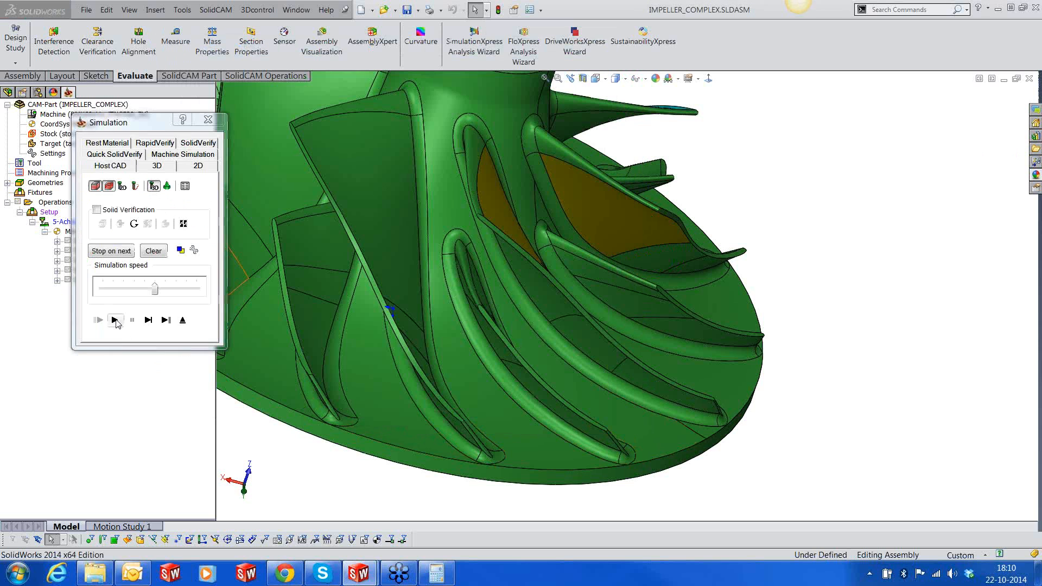
# - Simulate the recalculated hub finishing tool path at maximum speed with the tool hidden, inspect its passes and close the simulation
pyautogui.click(115, 320)
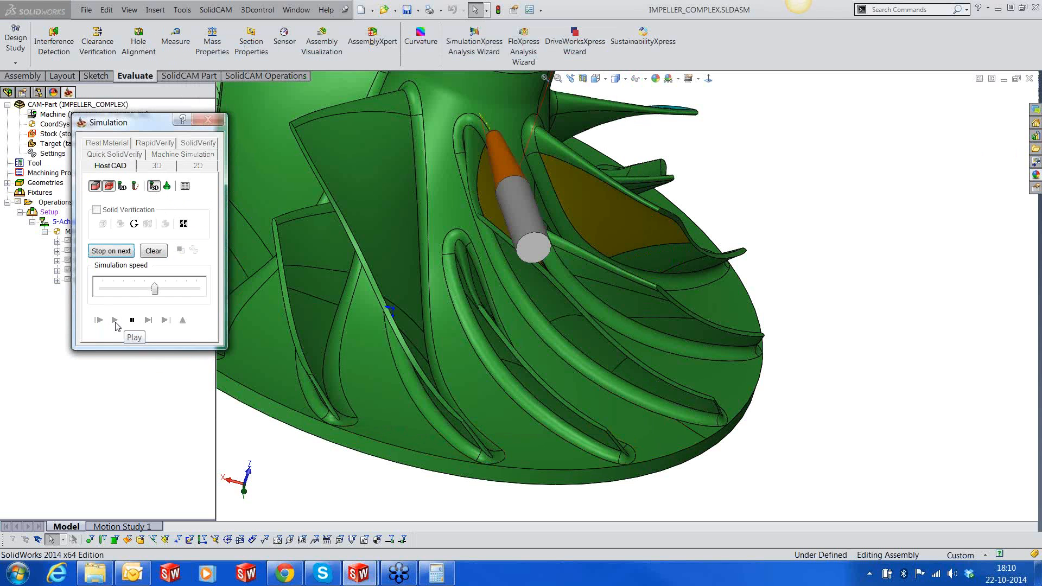
pyautogui.click(132, 322)
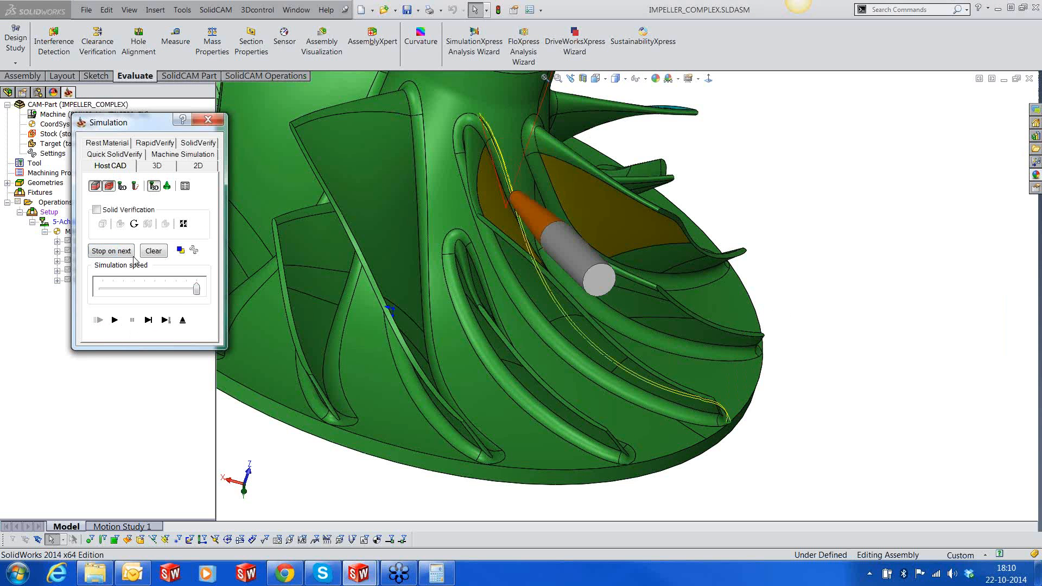
pyautogui.click(153, 186)
pyautogui.click(115, 321)
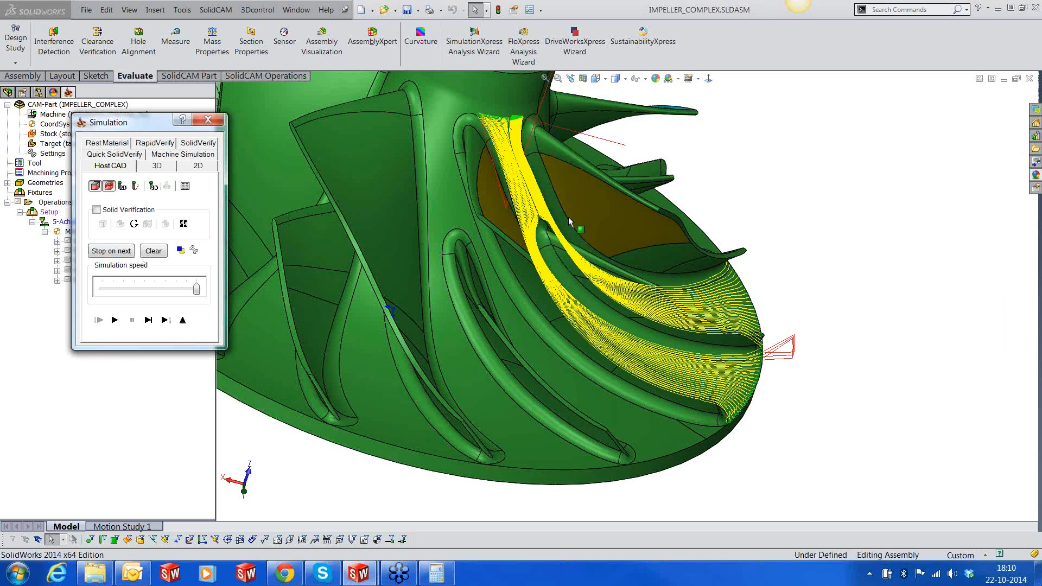
pyautogui.moveTo(568, 217); pyautogui.dragTo(537, 326, button='middle')
pyautogui.click(182, 322)
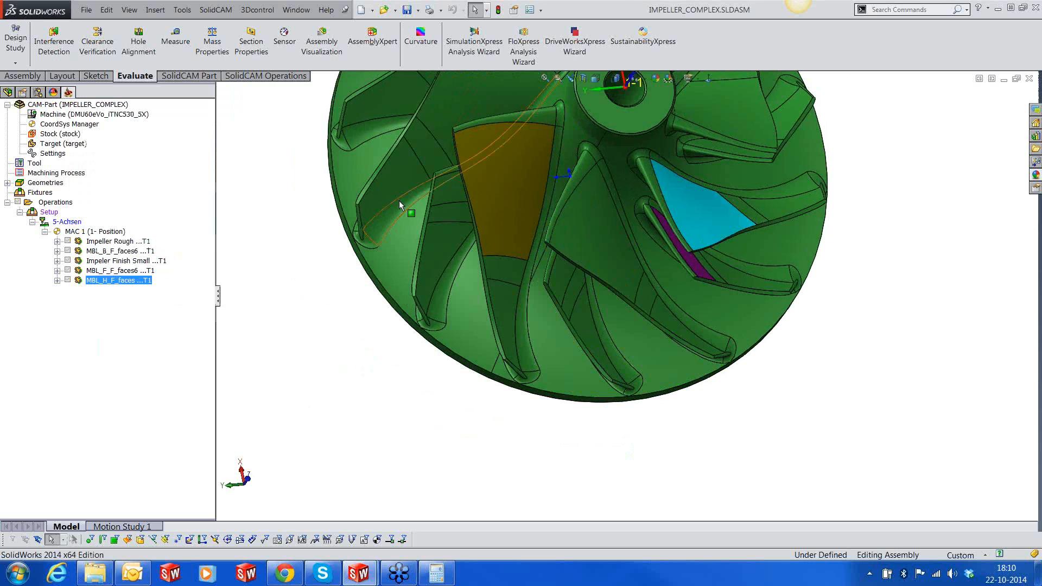
pyautogui.press('f')
pyautogui.moveTo(927, 292); pyautogui.dragTo(688, 338, button='middle')
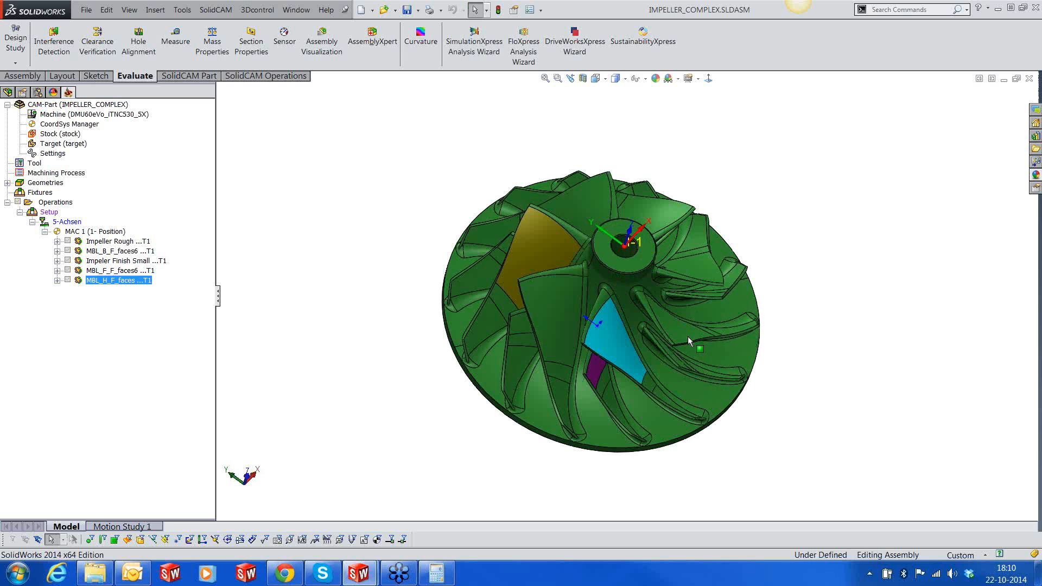
pyautogui.scroll(-3, 688, 340)
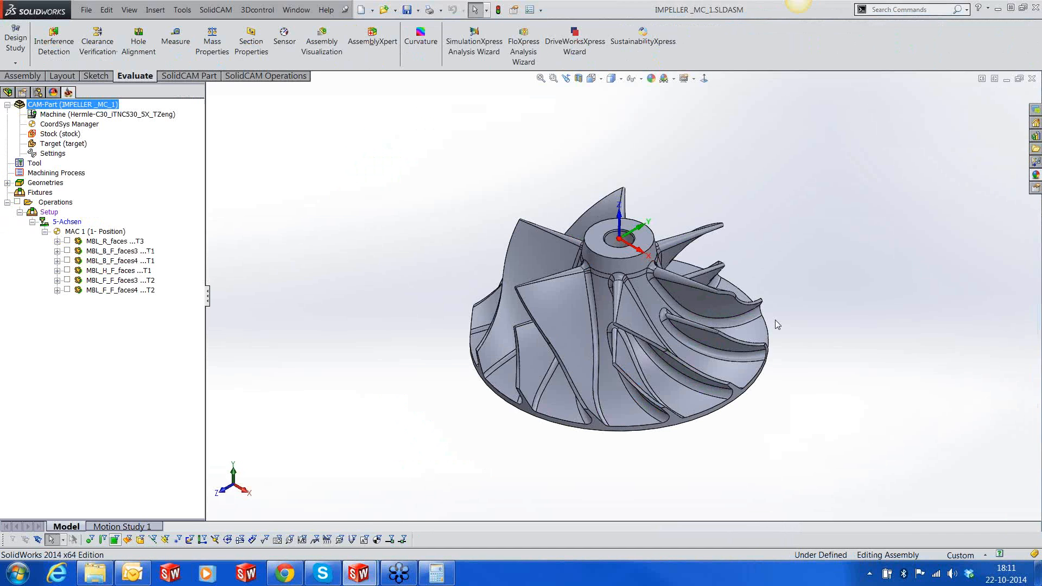
# - Measure the impeller's height between the hub's top face and the bottom face of the base, and close the Measure tool
pyautogui.scroll(-3, 775, 320)
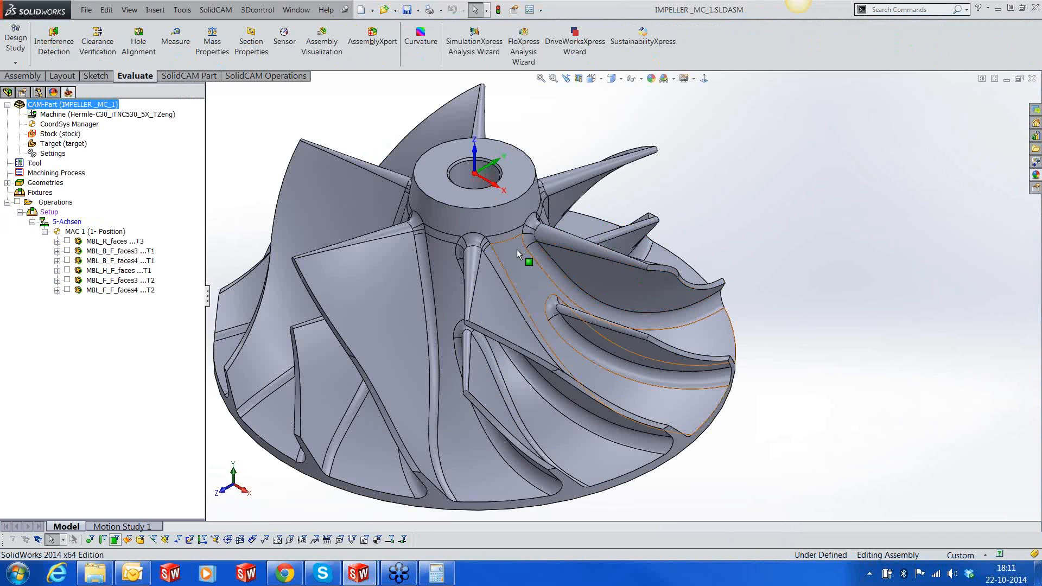
pyautogui.moveTo(517, 249); pyautogui.dragTo(541, 261, button='middle')
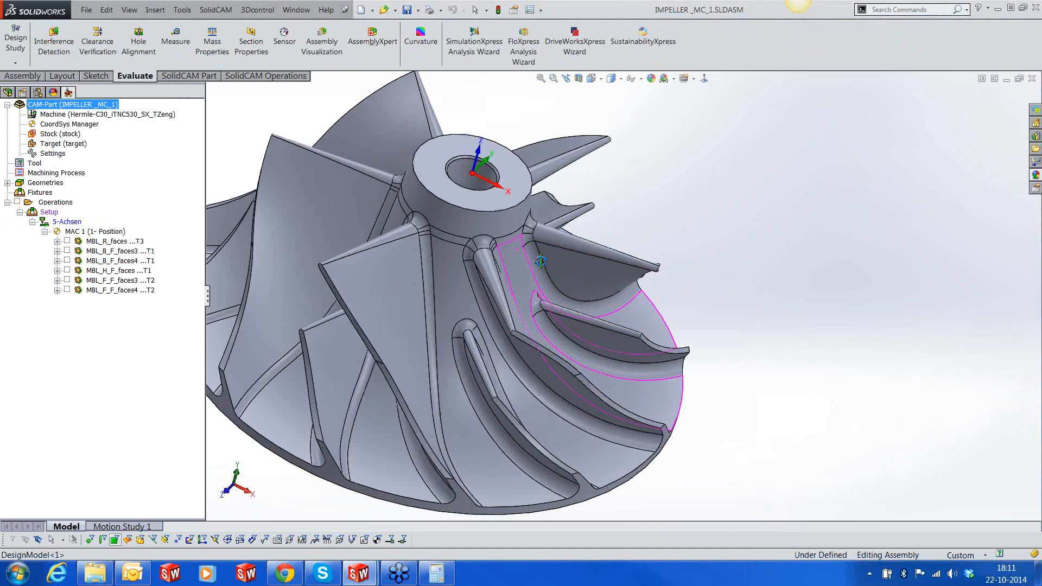
pyautogui.press('f')
pyautogui.click(177, 47)
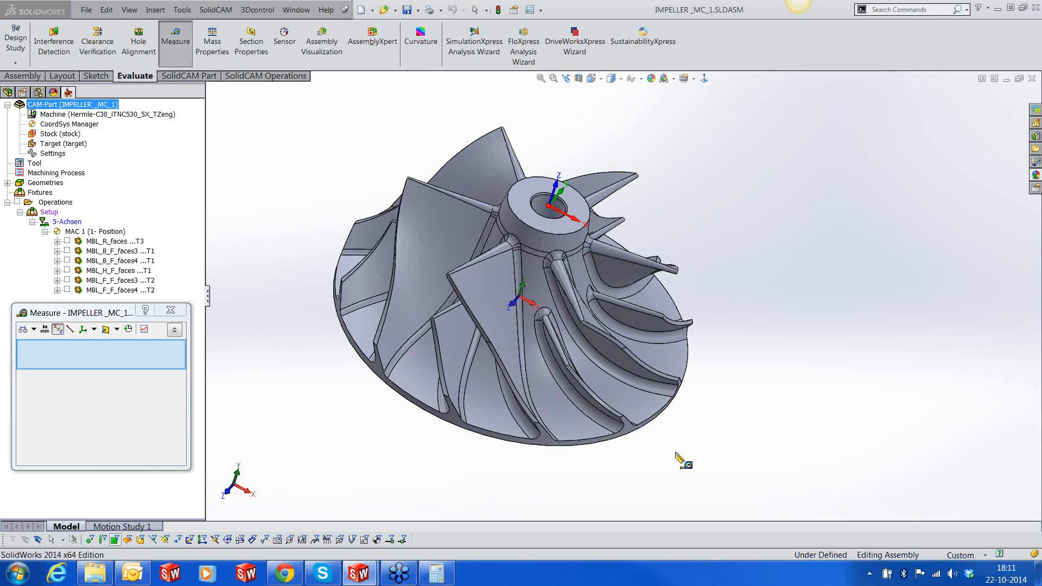
pyautogui.click(658, 425)
pyautogui.click(728, 399)
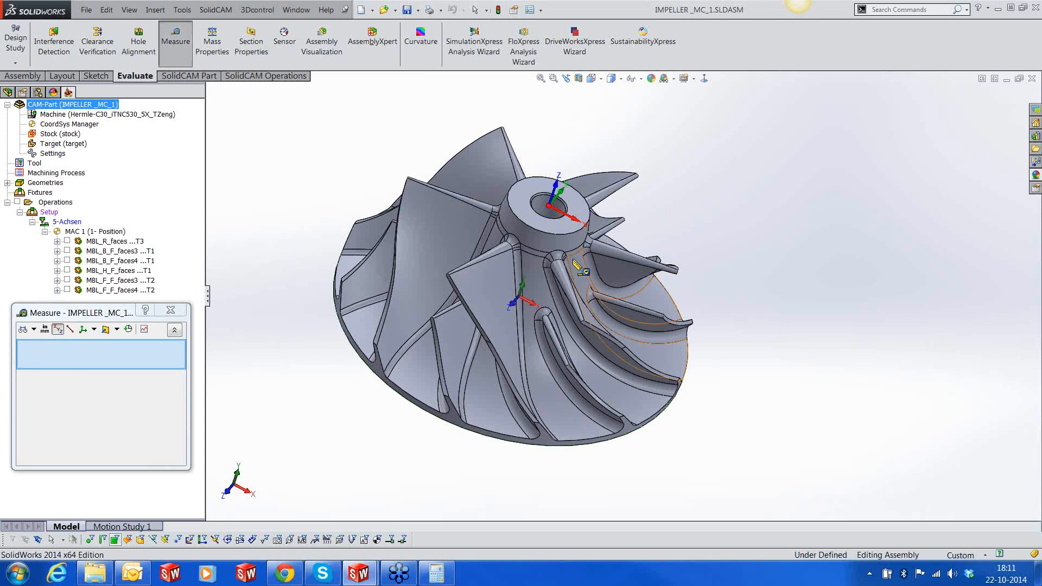
pyautogui.click(558, 228)
pyautogui.moveTo(567, 367); pyautogui.dragTo(561, 221, button='middle')
pyautogui.click(550, 349)
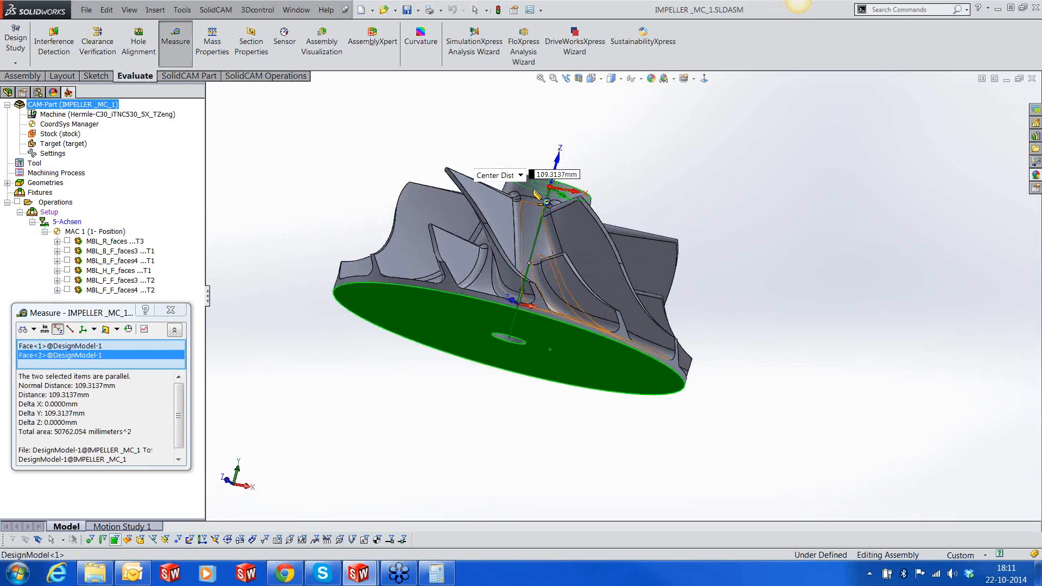
pyautogui.click(752, 294)
pyautogui.moveTo(753, 294); pyautogui.dragTo(610, 301, button='middle')
pyautogui.press('Escape')
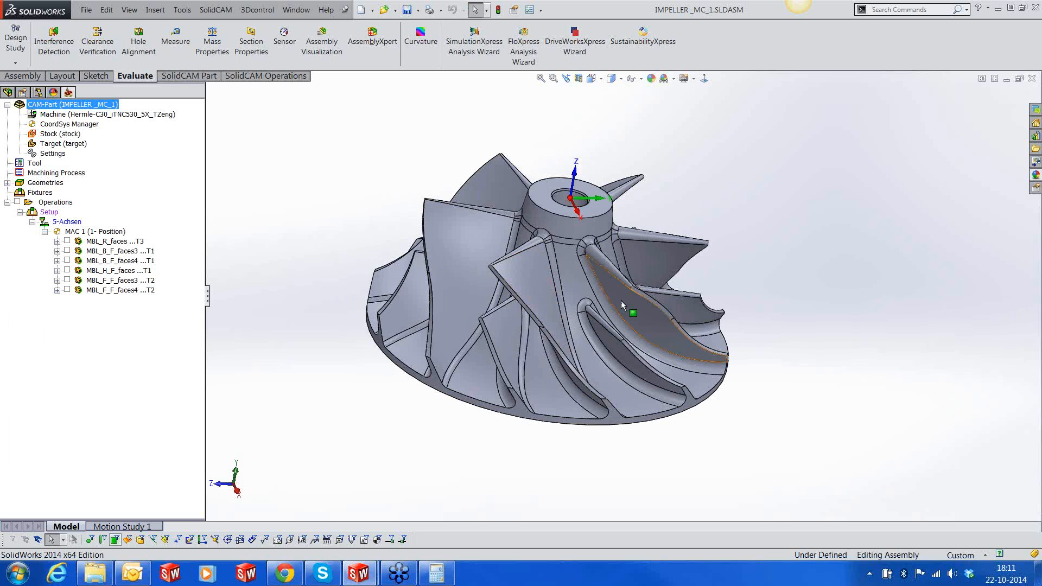
pyautogui.moveTo(621, 301); pyautogui.dragTo(603, 296, button='middle')
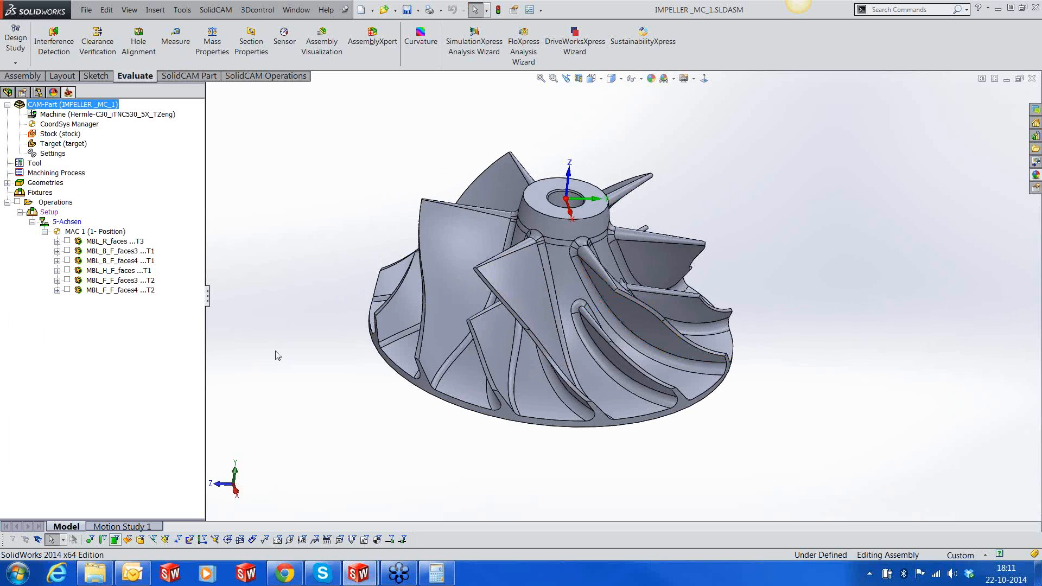
# - Display the MBL_R_faces roughing tool path, examine it between the blades from several angles, and hide it again
pyautogui.click(67, 241)
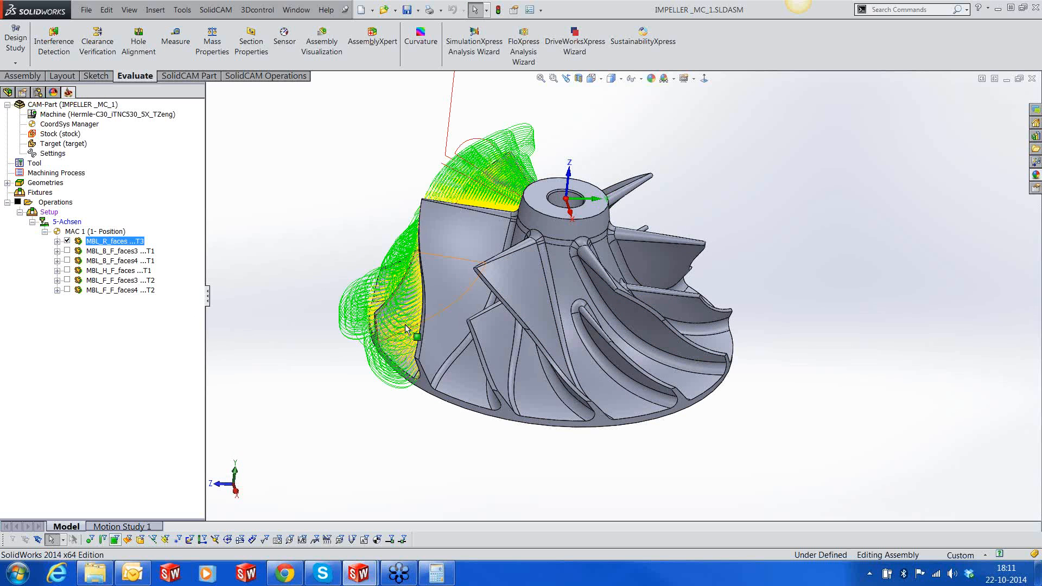
pyautogui.moveTo(406, 329); pyautogui.dragTo(575, 359, button='middle')
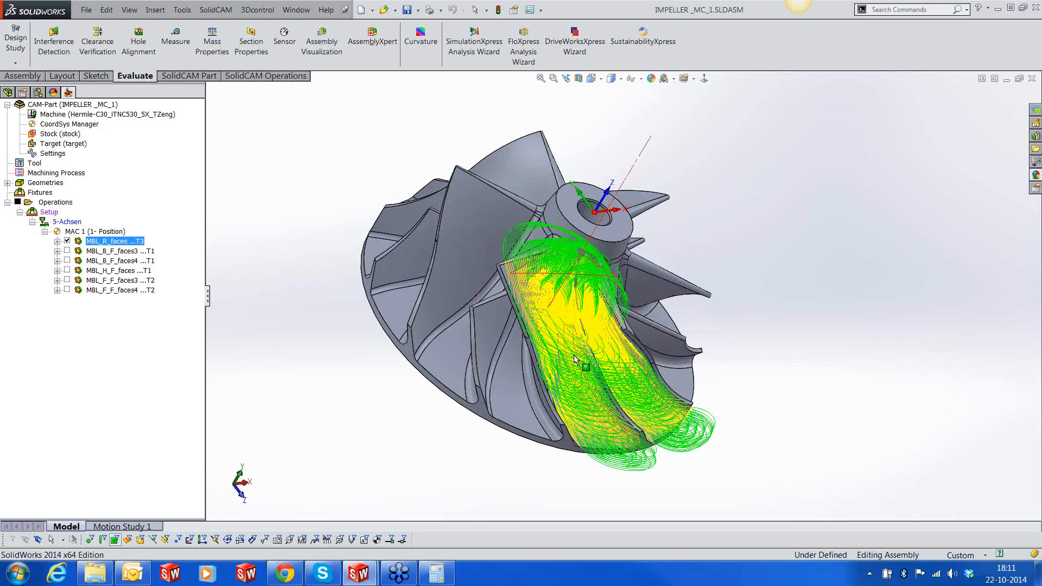
pyautogui.scroll(-3, 575, 359)
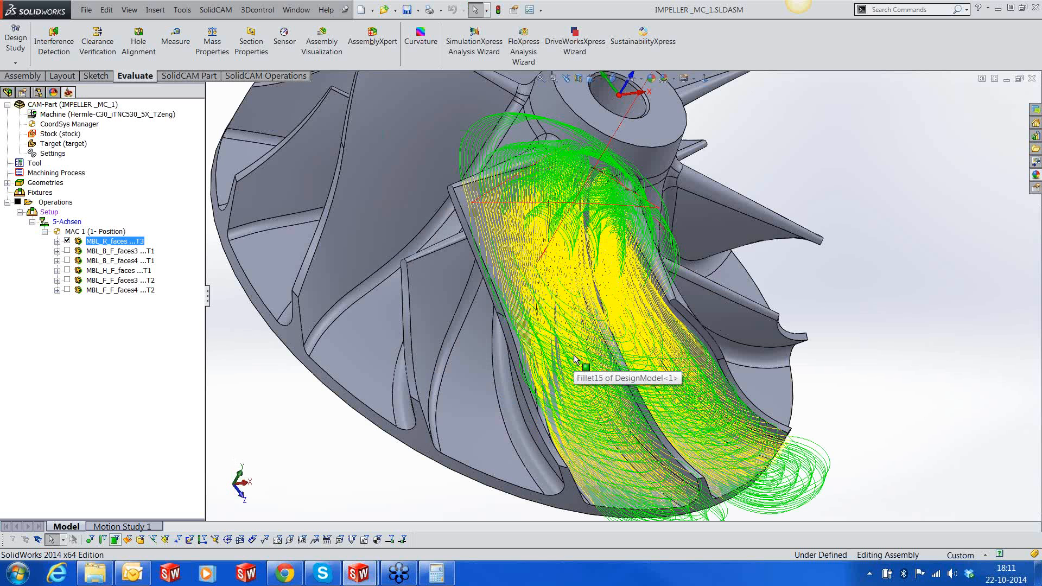
pyautogui.moveTo(576, 359); pyautogui.dragTo(539, 367, button='middle')
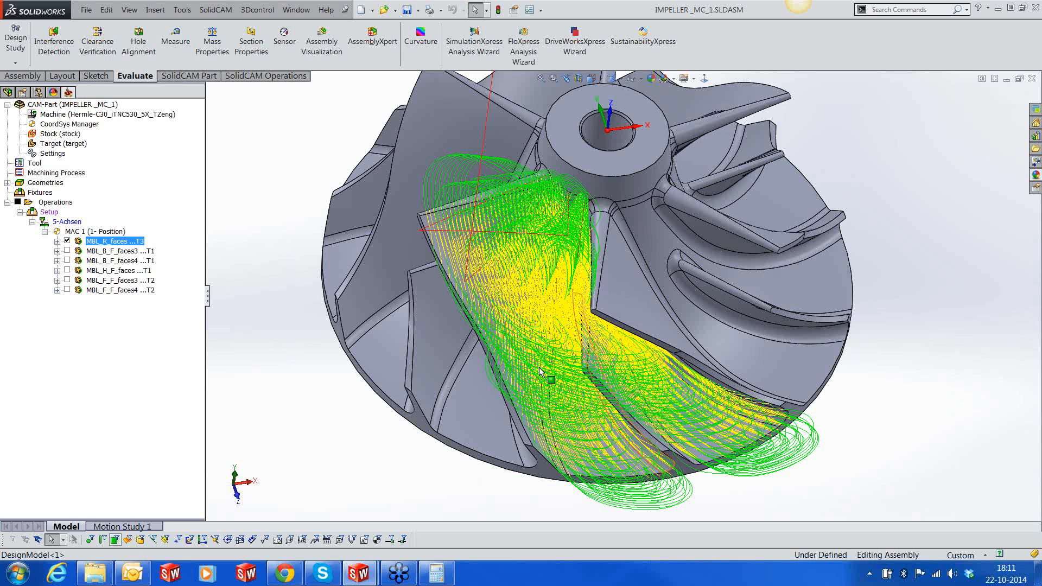
pyautogui.click(67, 241)
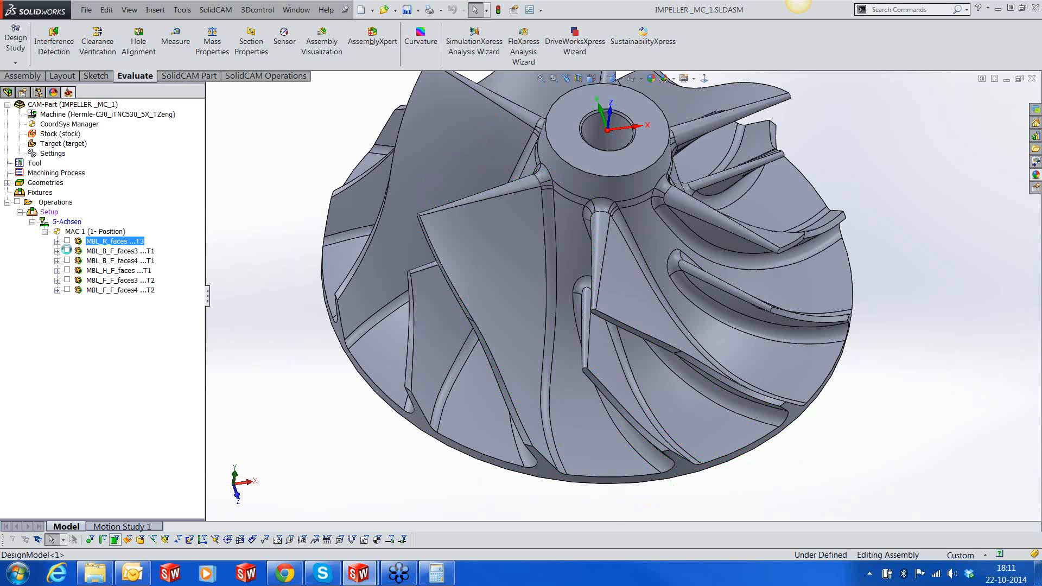
# - Display the MBL_B_F_faces3 blade finishing tool path and examine how it wraps around the main blade and its outer edge
pyautogui.click(67, 250)
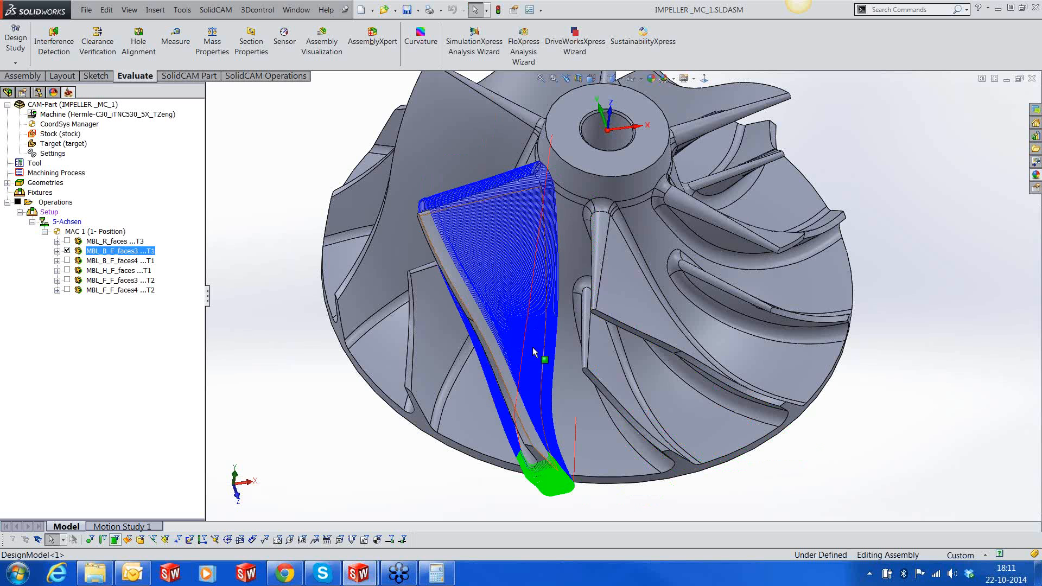
pyautogui.moveTo(535, 353); pyautogui.dragTo(484, 356, button='middle')
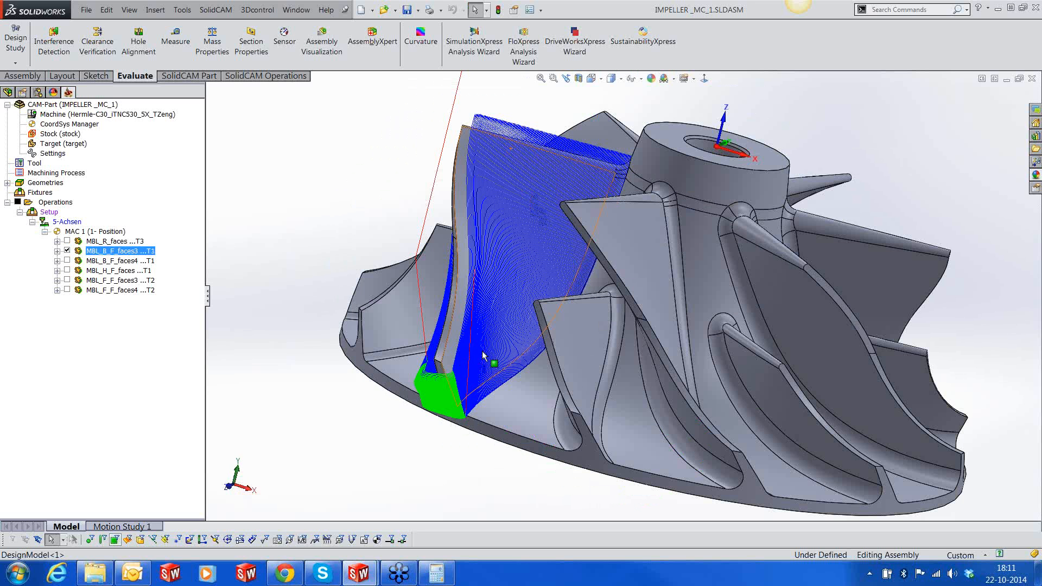
pyautogui.scroll(-1, 483, 356)
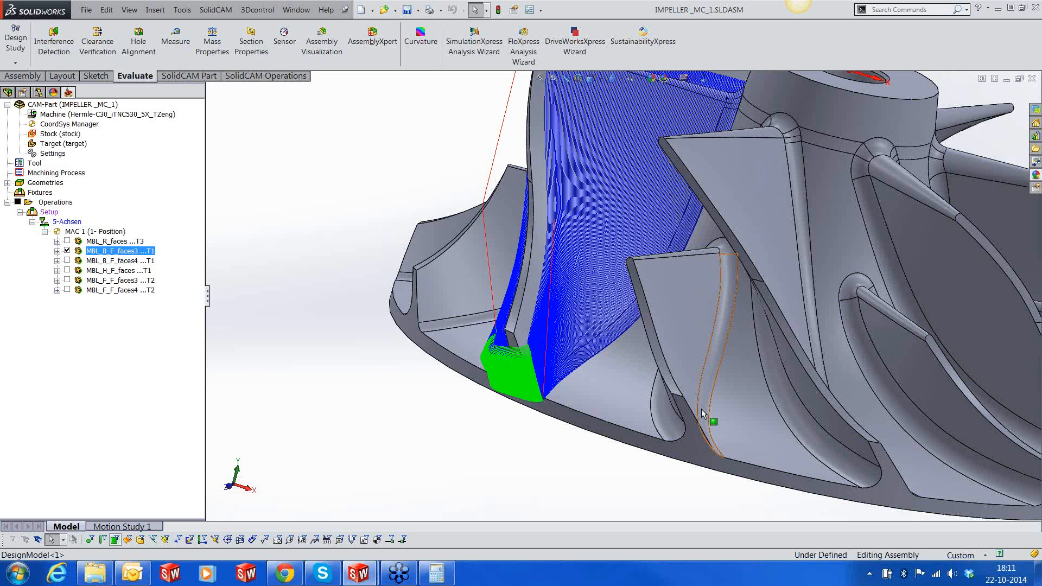
pyautogui.scroll(-1, 566, 339)
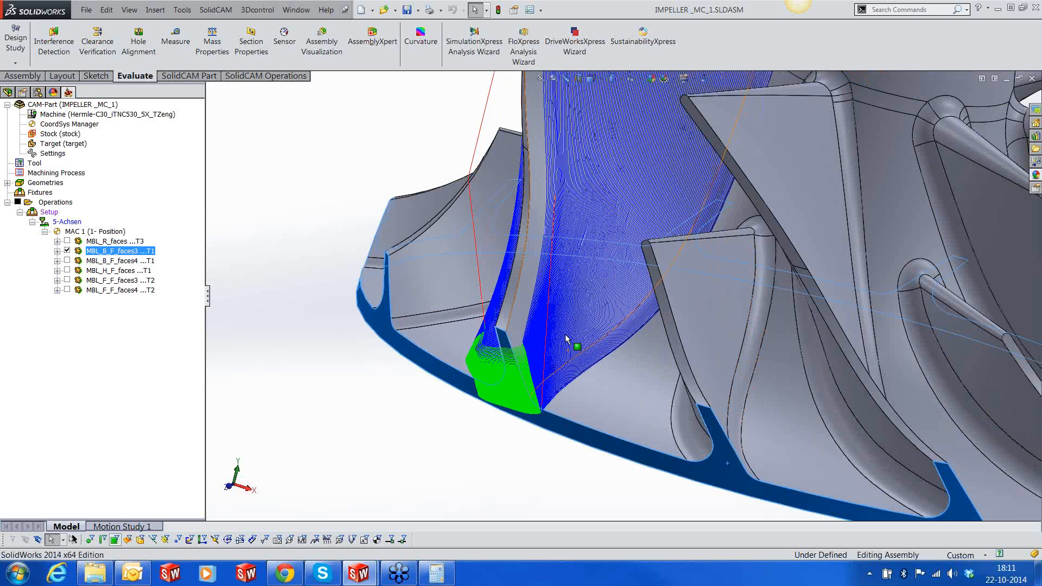
pyautogui.moveTo(566, 339); pyautogui.dragTo(464, 408, button='middle')
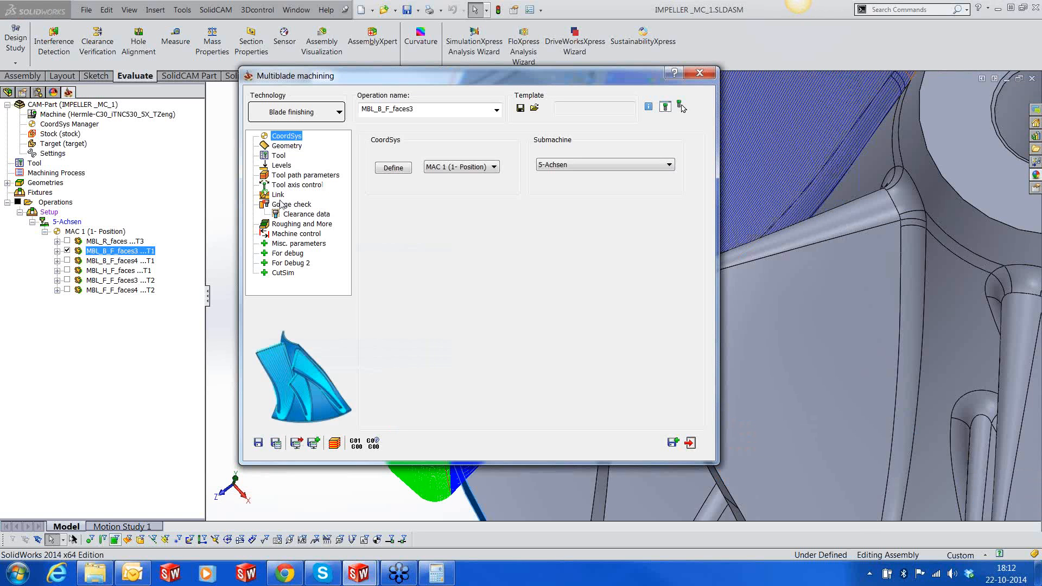
# - Review the Link settings of the MBL_B_F_faces3 operation, close it without changes, and hide its tool path after a further inspection
pyautogui.click(277, 194)
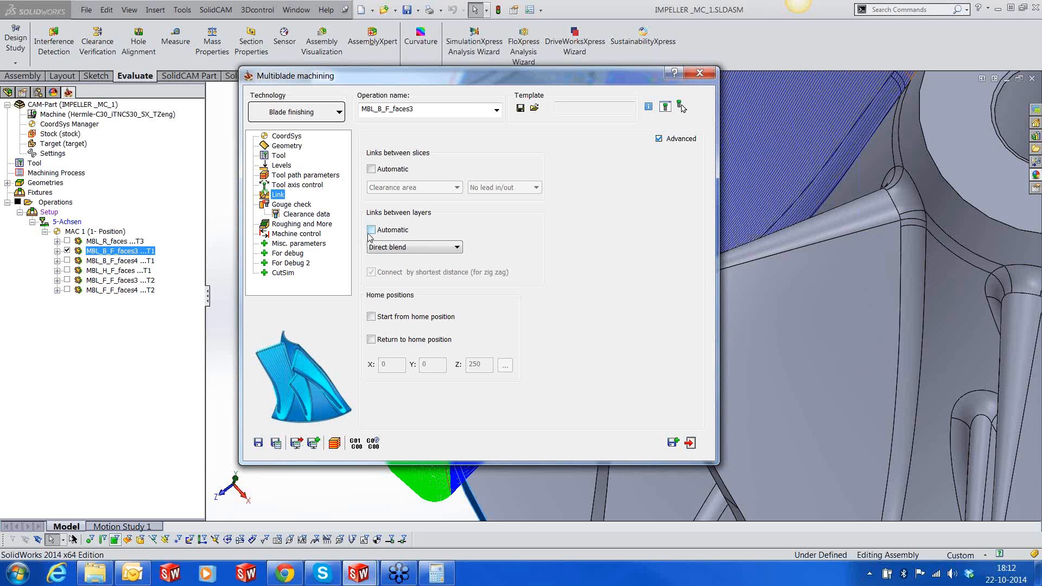
pyautogui.click(691, 443)
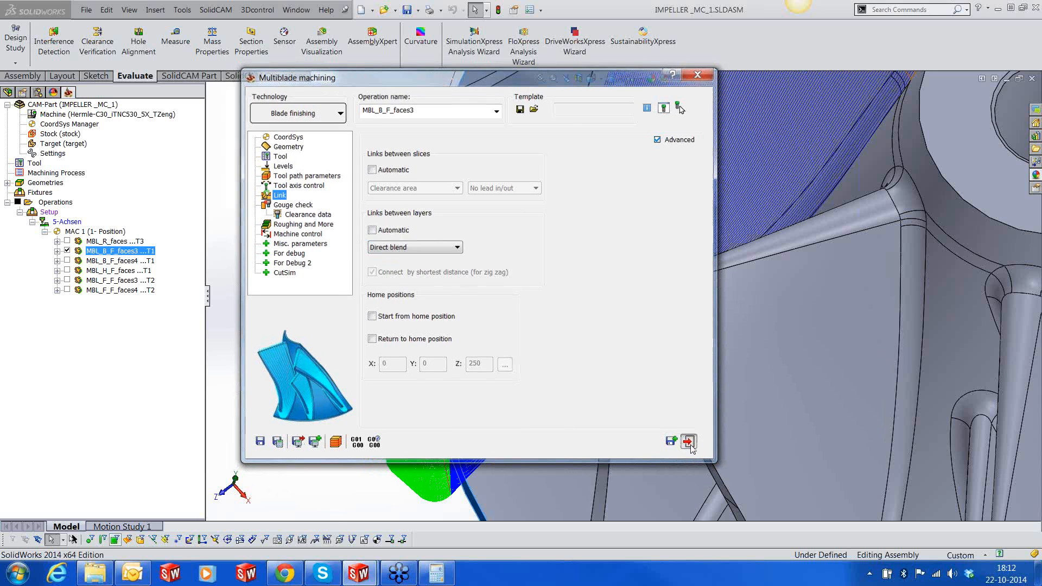
pyautogui.middleClick(517, 320)
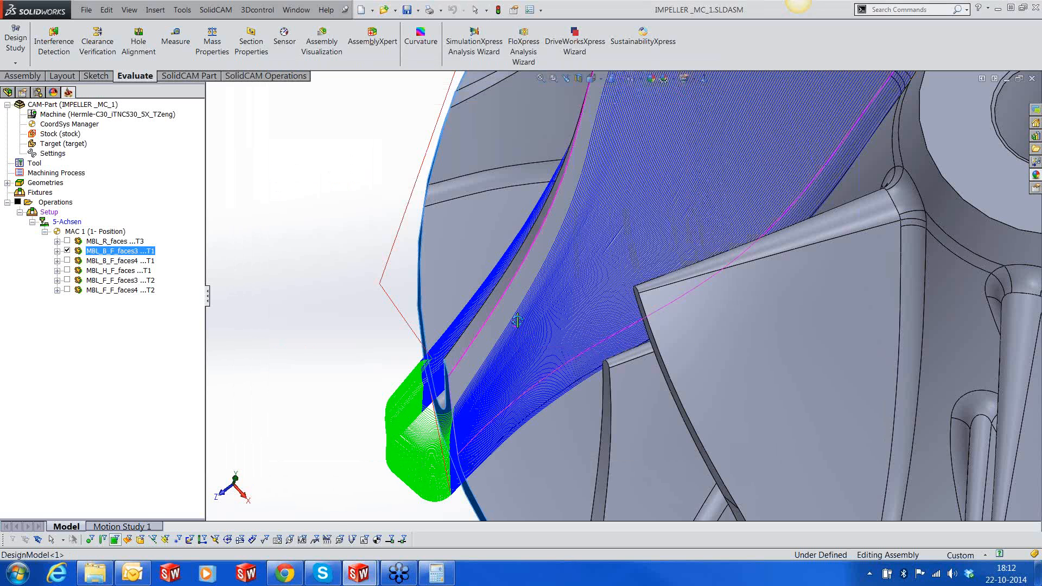
pyautogui.moveTo(517, 320); pyautogui.dragTo(376, 384, button='middle')
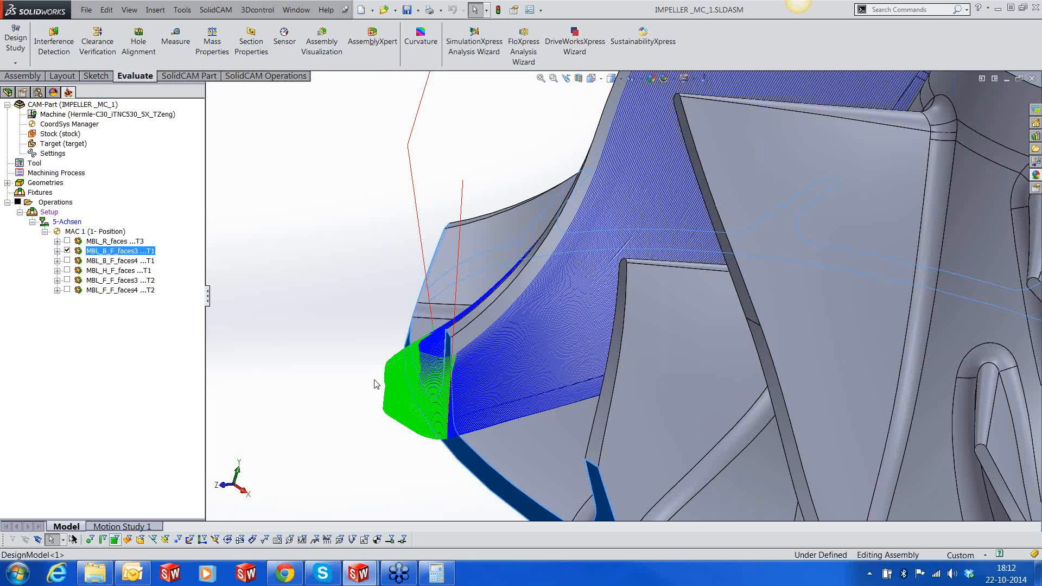
pyautogui.moveTo(568, 299); pyautogui.dragTo(580, 302, button='middle')
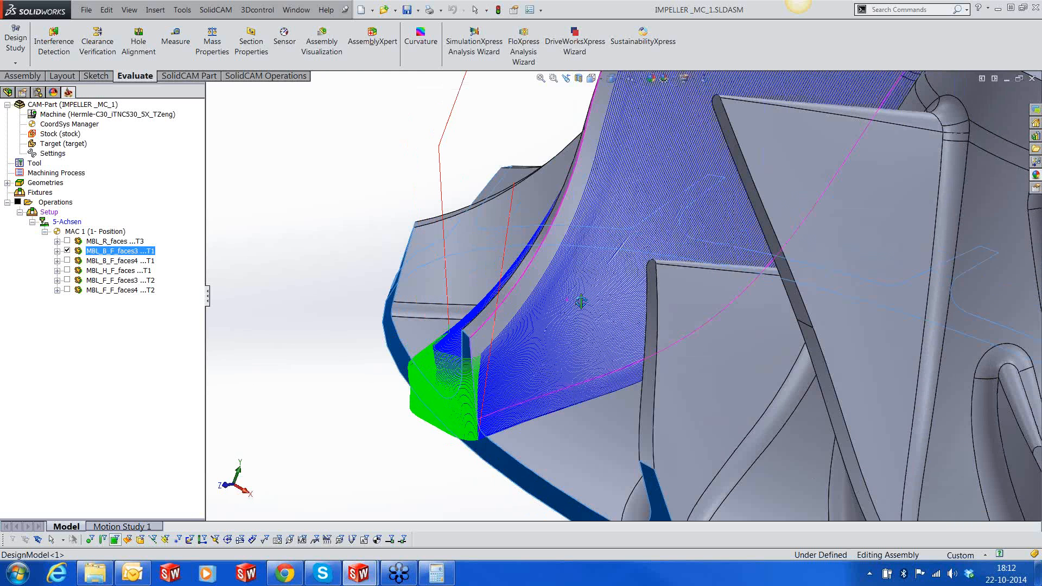
pyautogui.click(67, 250)
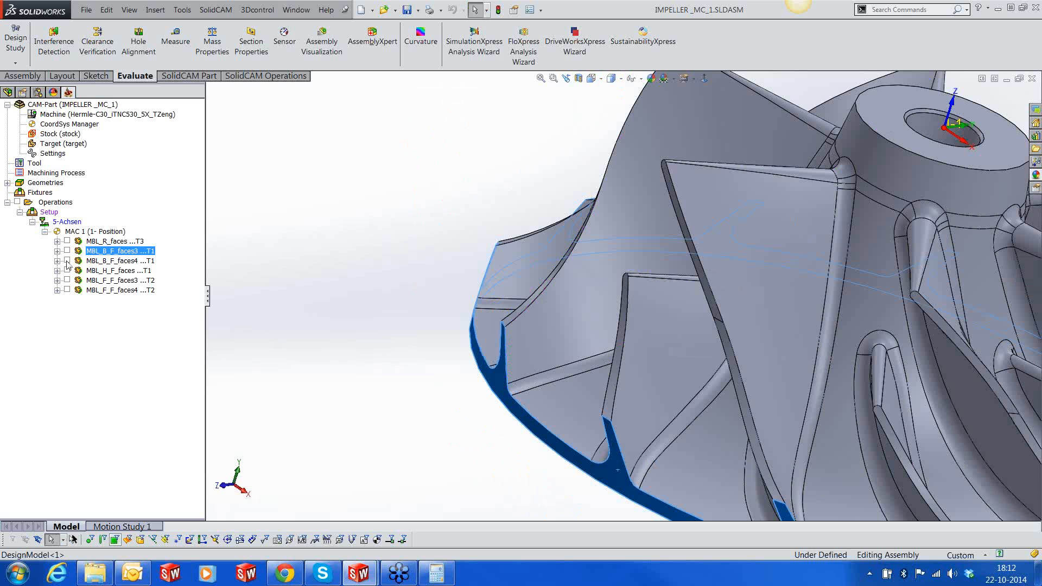
# - Display the MBL_B_F_faces4 finishing tool path, examine it around the splitter blade, and hide it again
pyautogui.click(67, 261)
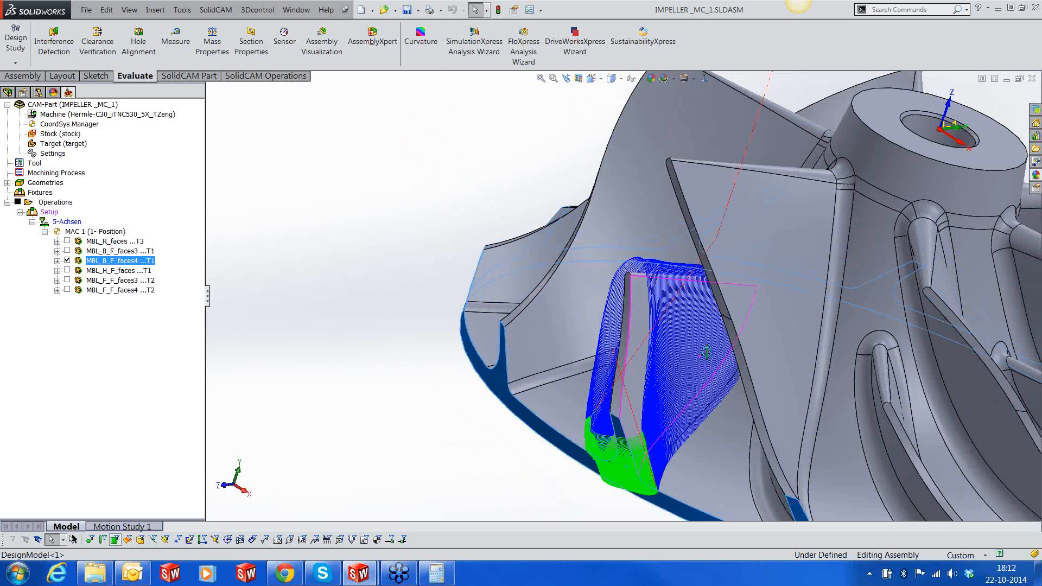
pyautogui.moveTo(707, 353); pyautogui.dragTo(641, 414, button='middle')
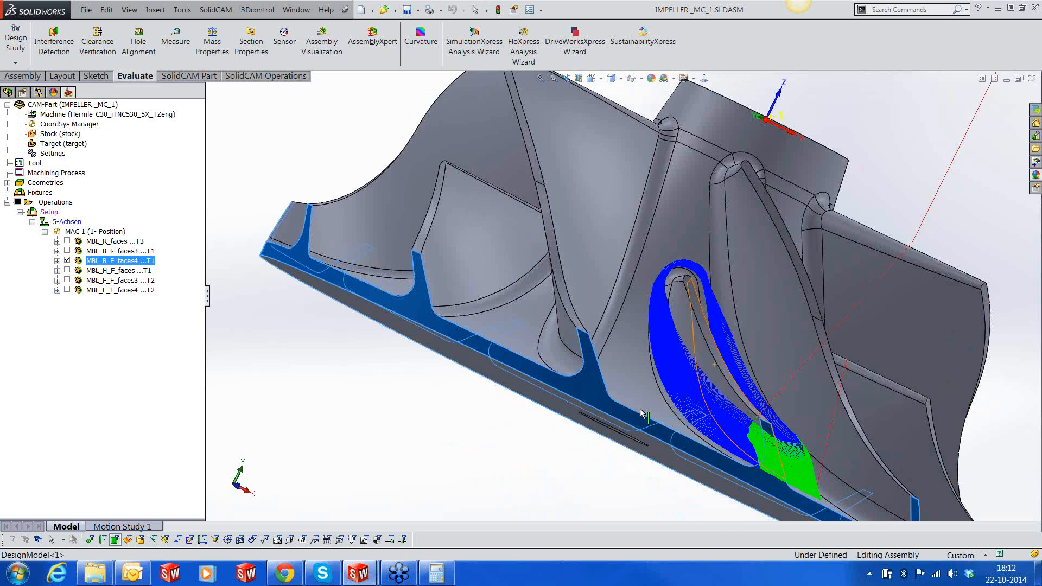
pyautogui.click(66, 260)
# - Display the MBL_H_F_faces hub finishing tool path, examine its passes and link moves at the hub's outer rim, and hide it
pyautogui.click(66, 270)
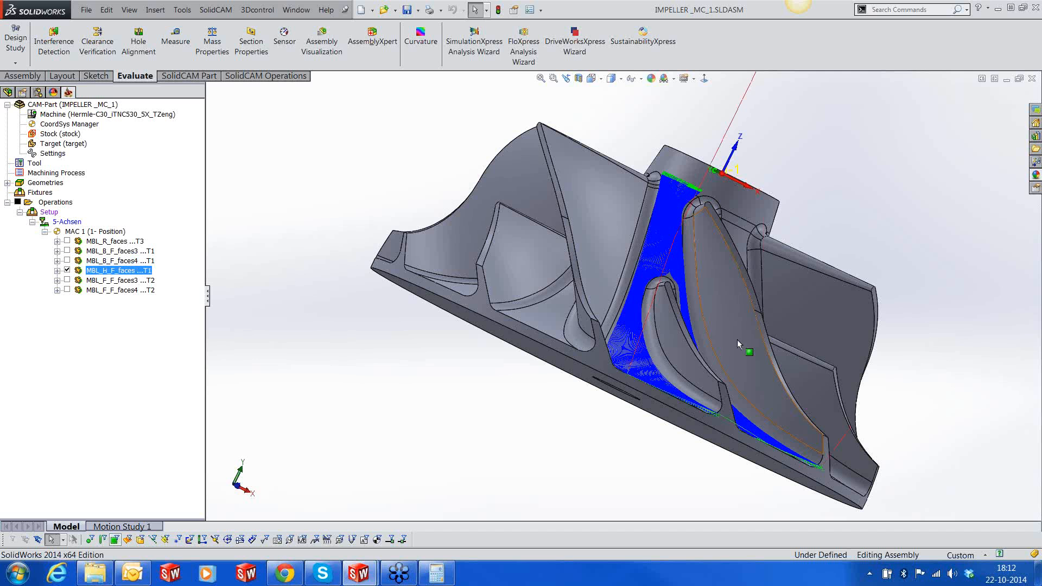
pyautogui.moveTo(737, 340); pyautogui.dragTo(678, 452, button='middle')
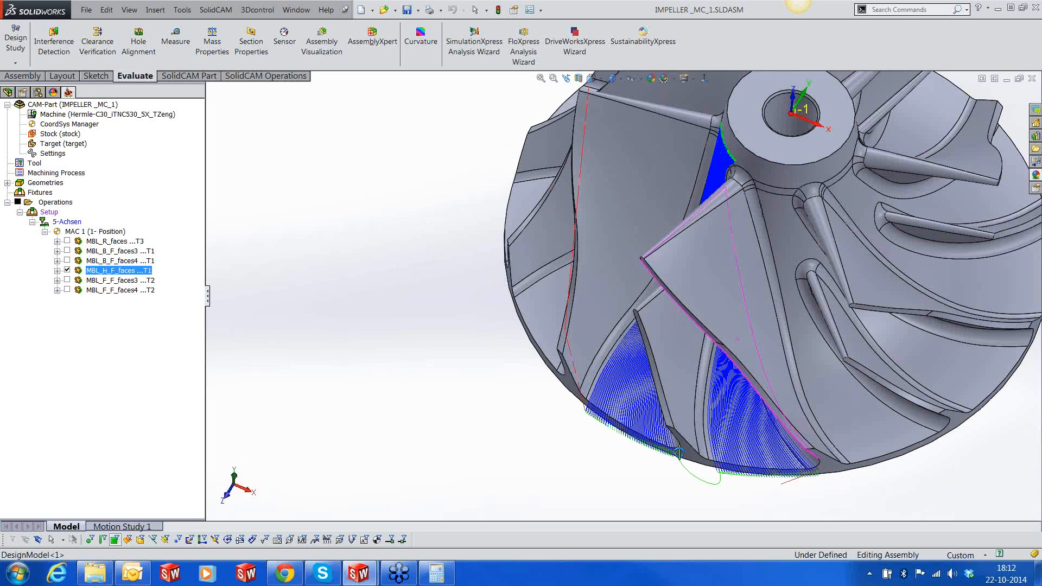
pyautogui.press('Escape')
pyautogui.scroll(-5, 678, 451)
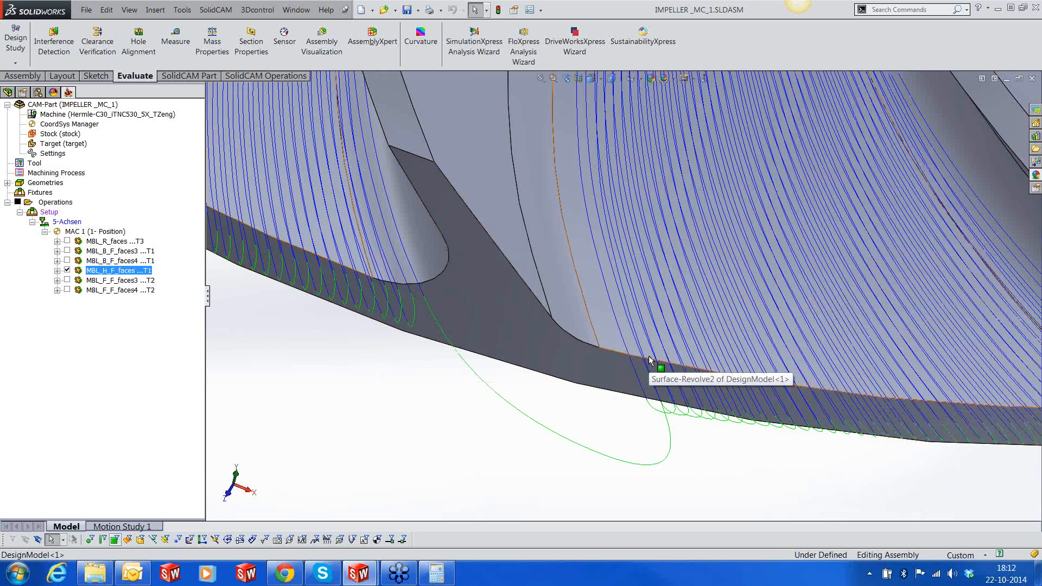
pyautogui.scroll(2, 649, 359)
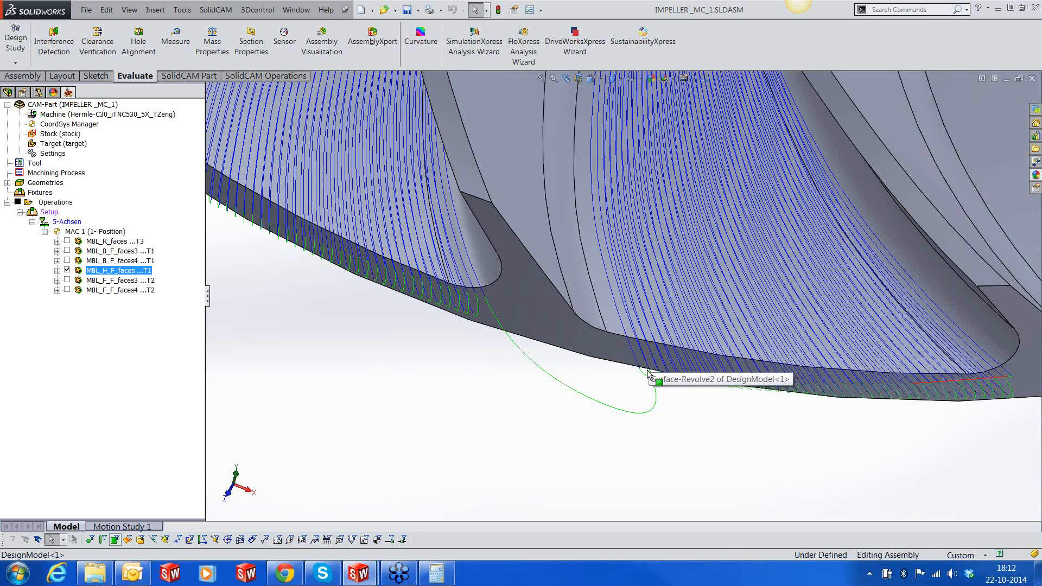
pyautogui.scroll(5, 649, 374)
pyautogui.click(67, 270)
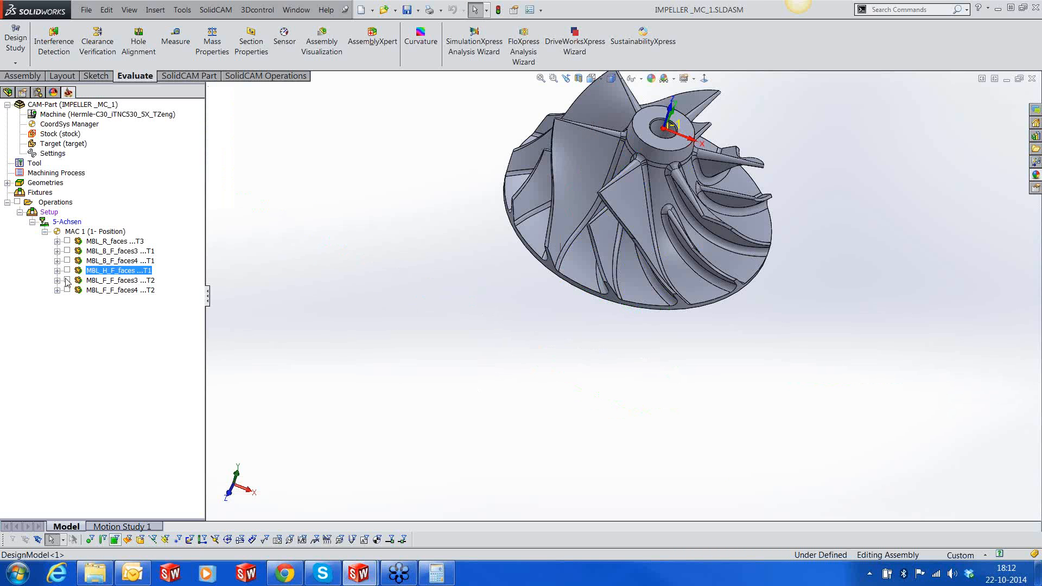
# - Display the MBL_F_F_faces3 fillet finishing tool path, examine its passes along the main blade's fillet, and hide it
pyautogui.click(67, 280)
pyautogui.moveTo(577, 325); pyautogui.dragTo(586, 330, button='middle')
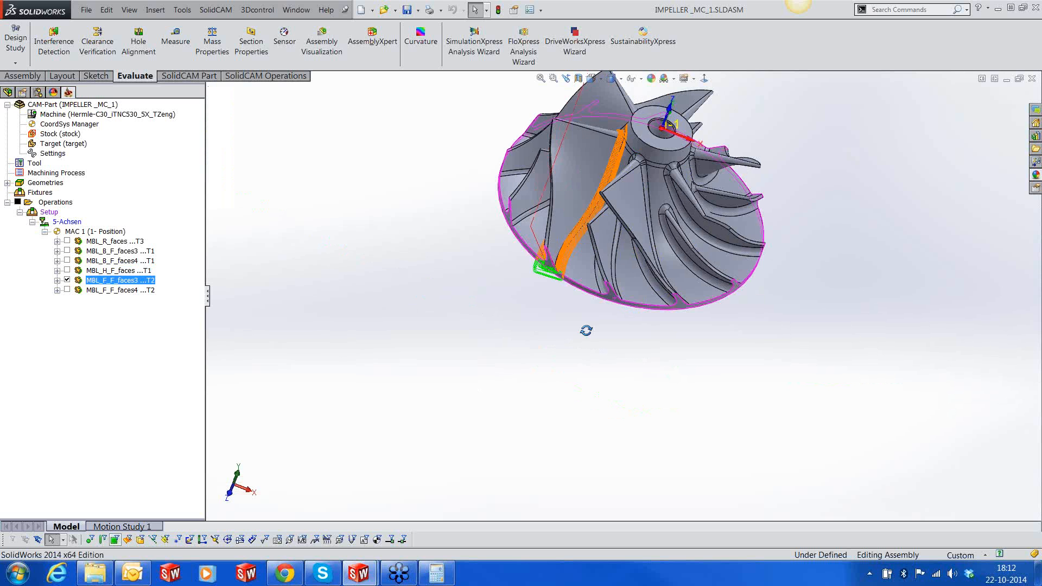
pyautogui.scroll(-3, 571, 240)
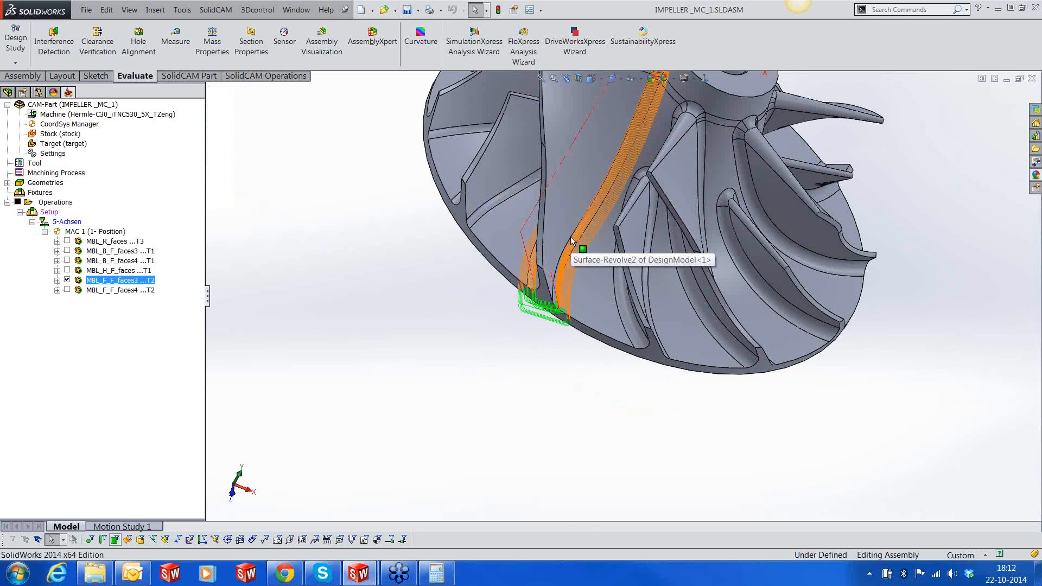
pyautogui.scroll(-3, 571, 240)
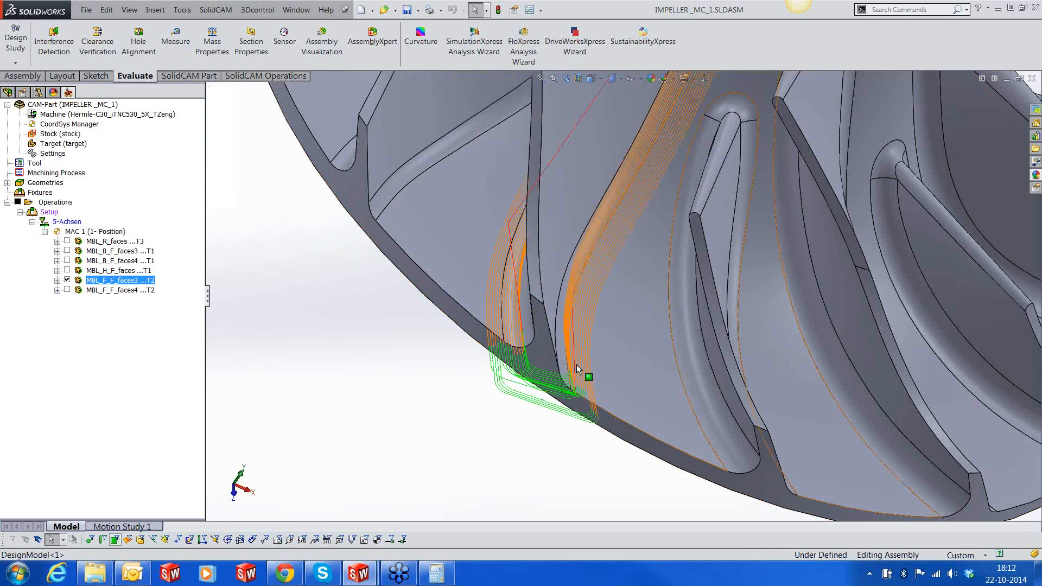
pyautogui.moveTo(578, 370); pyautogui.dragTo(516, 470, button='middle')
pyautogui.click(67, 280)
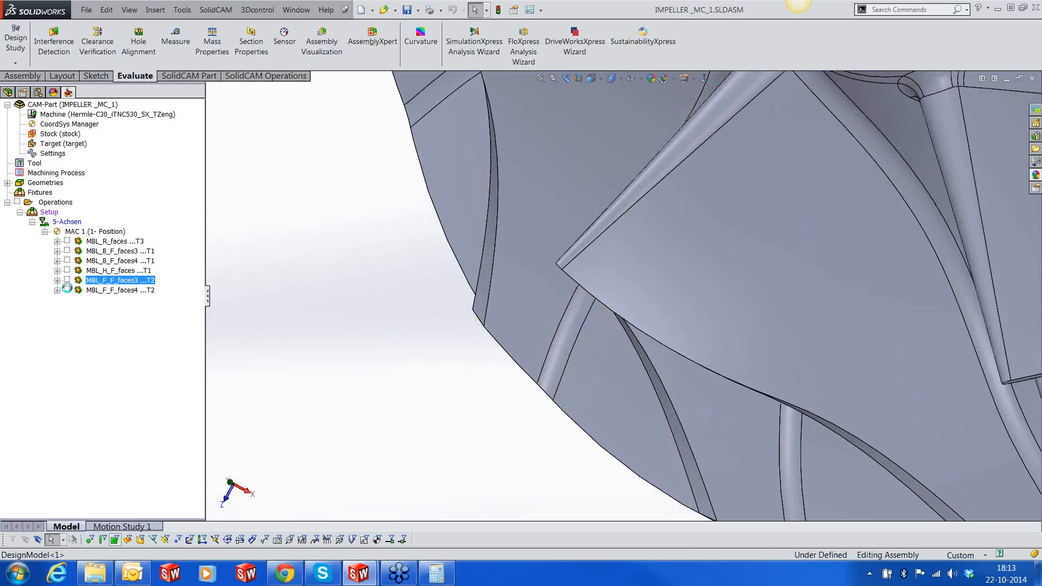
# - Display the MBL_F_F_faces4 fillet finishing tool path and examine it around the splitter blade from several angles
pyautogui.click(67, 290)
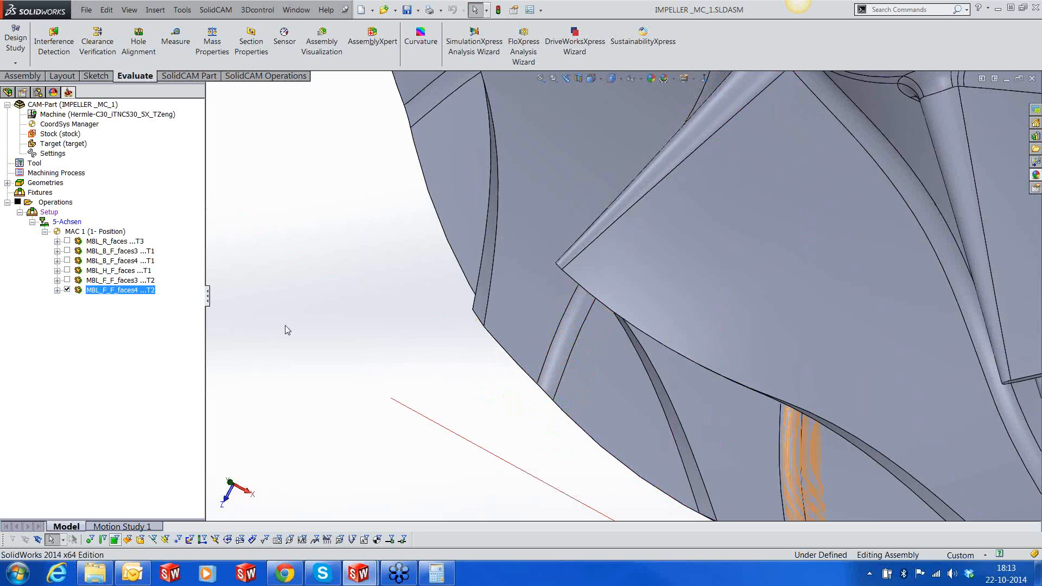
pyautogui.scroll(1, 285, 326)
pyautogui.scroll(1, 704, 346)
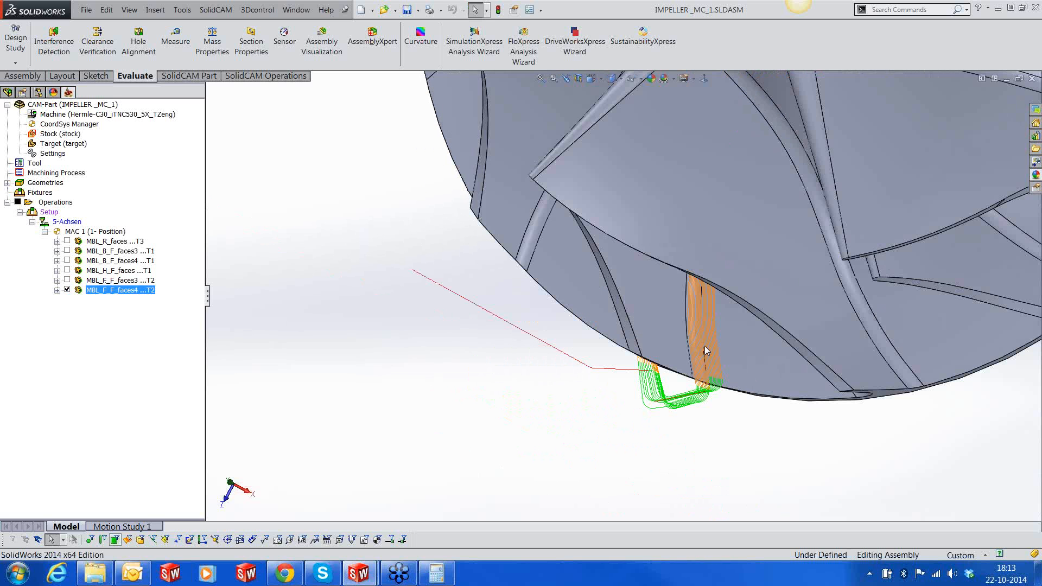
pyautogui.moveTo(706, 350); pyautogui.dragTo(700, 196, button='middle')
pyautogui.scroll(3, 700, 196)
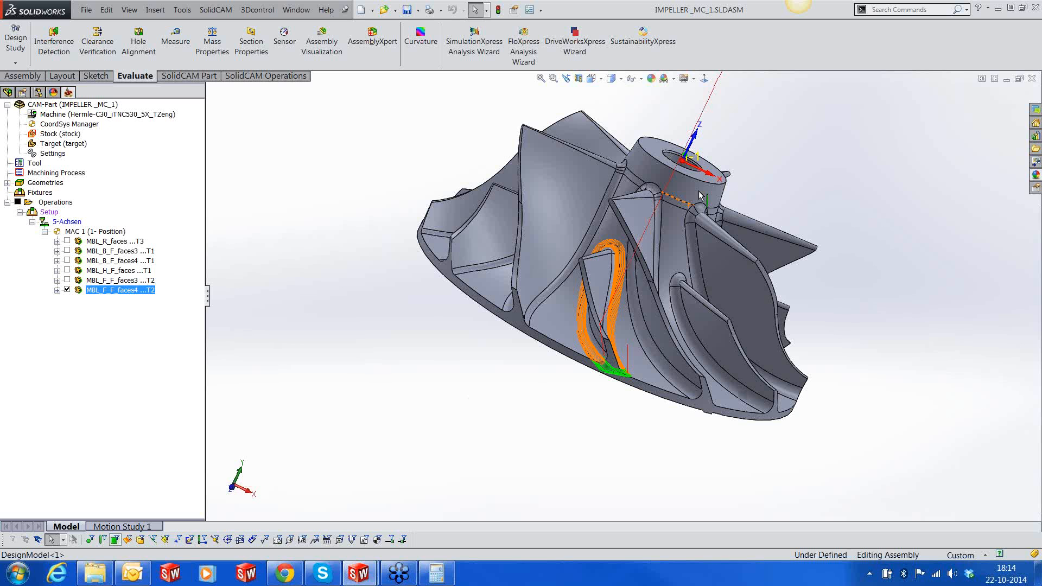
pyautogui.moveTo(699, 196); pyautogui.dragTo(807, 324, button='middle')
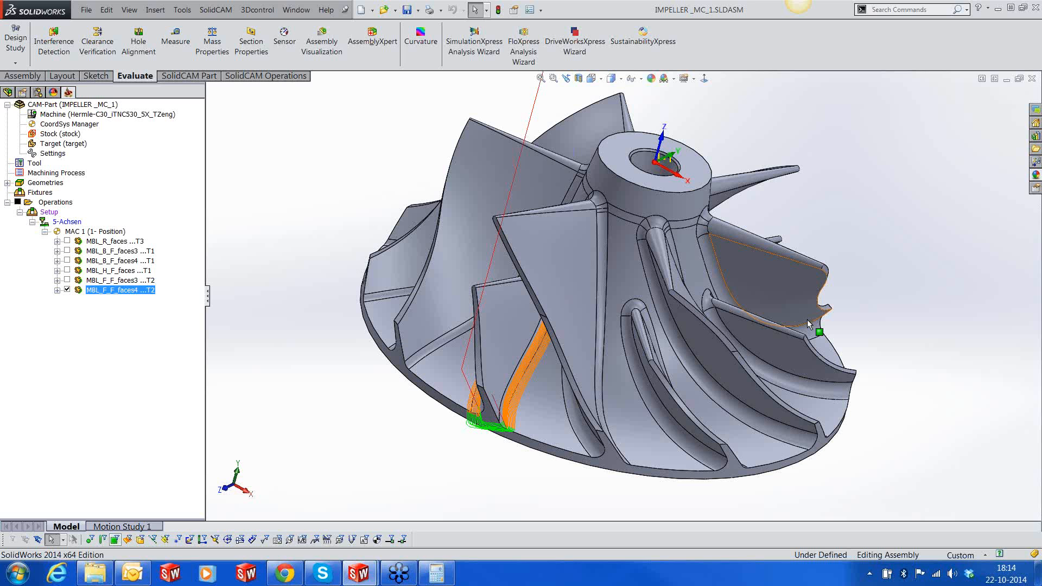